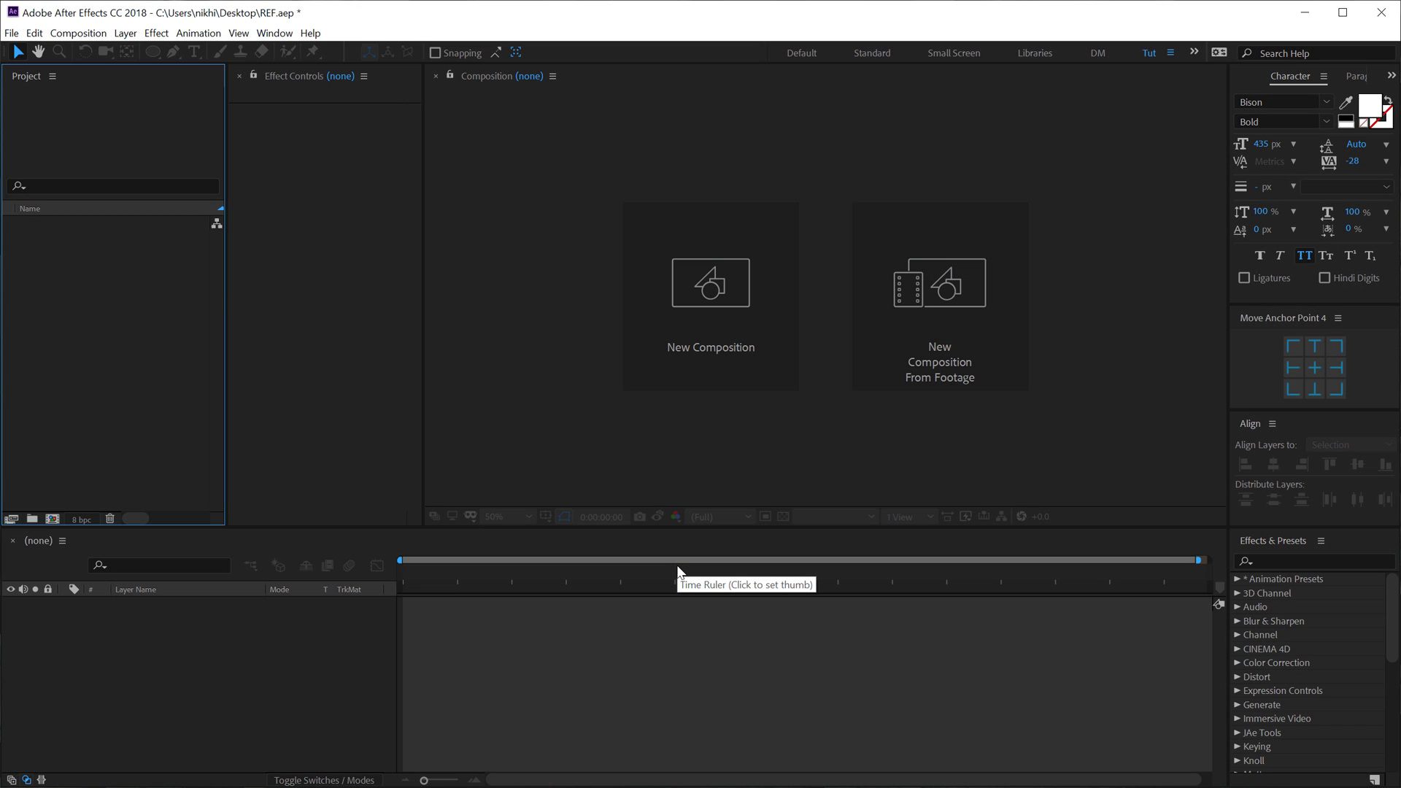
- Create a new 1920×1080 composition named Main
left_click(699, 366)
left_click_drag(431, 97, 678, 130)
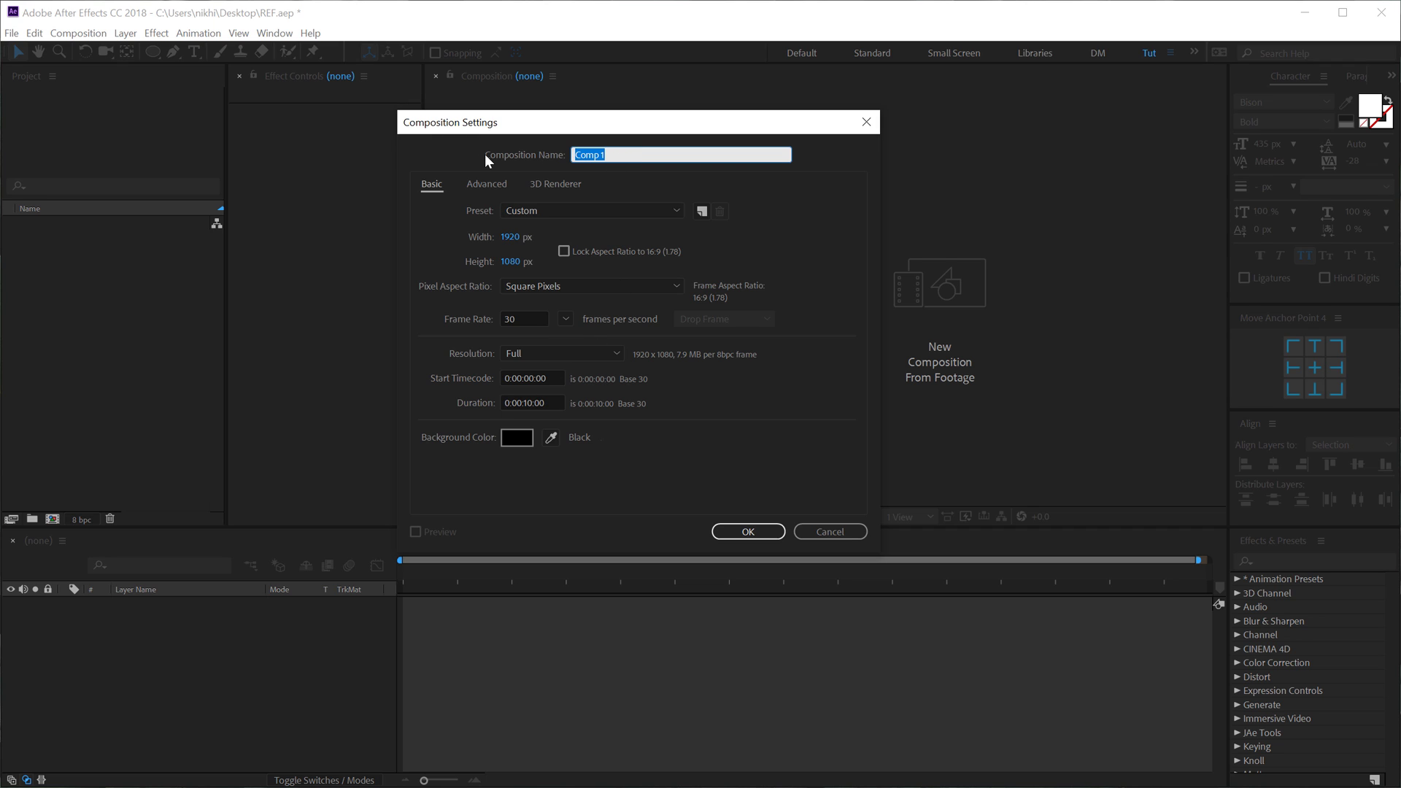
type("Main")
left_click(748, 531)
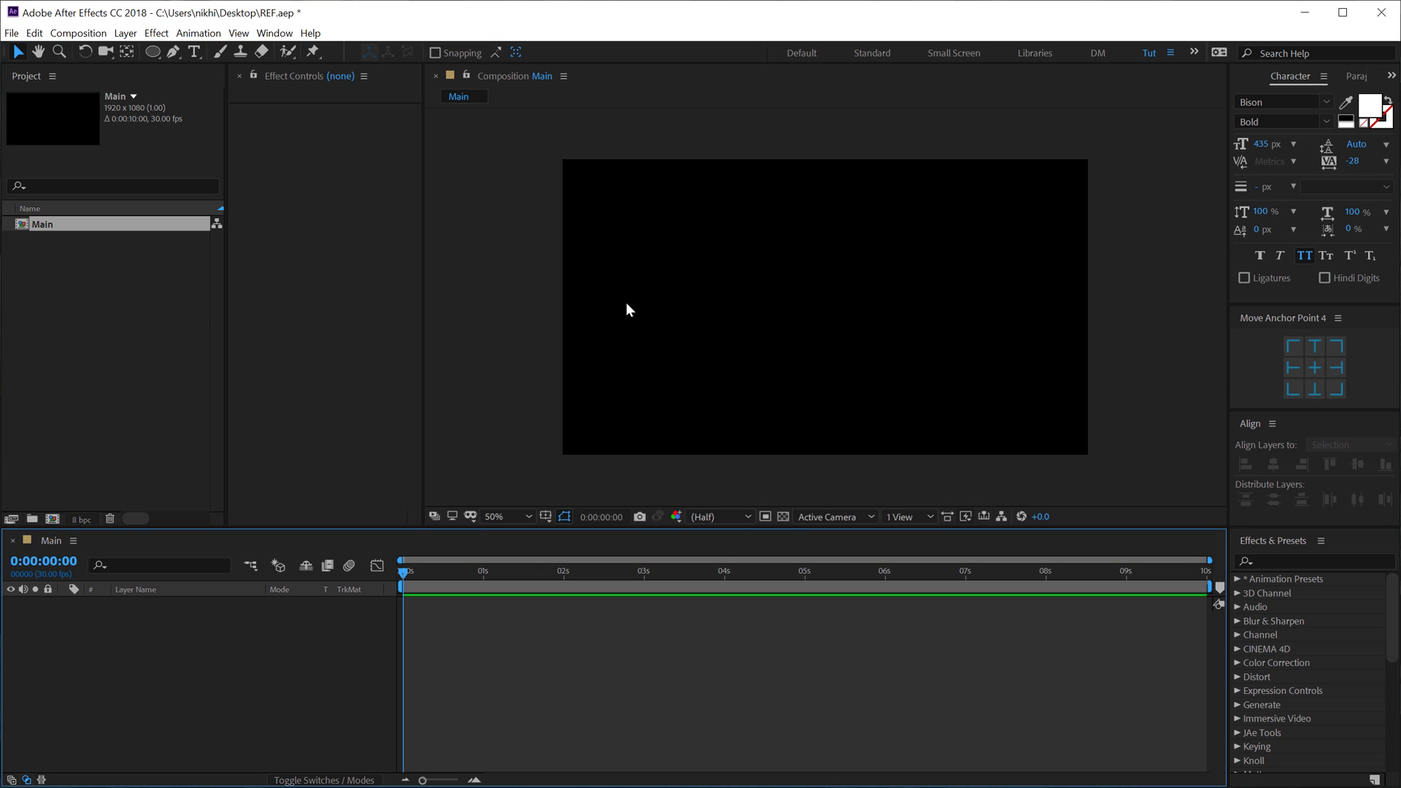
- Add a black solid layer named BG and search Effects & Presets for 'ramp'
key("ctrl+y")
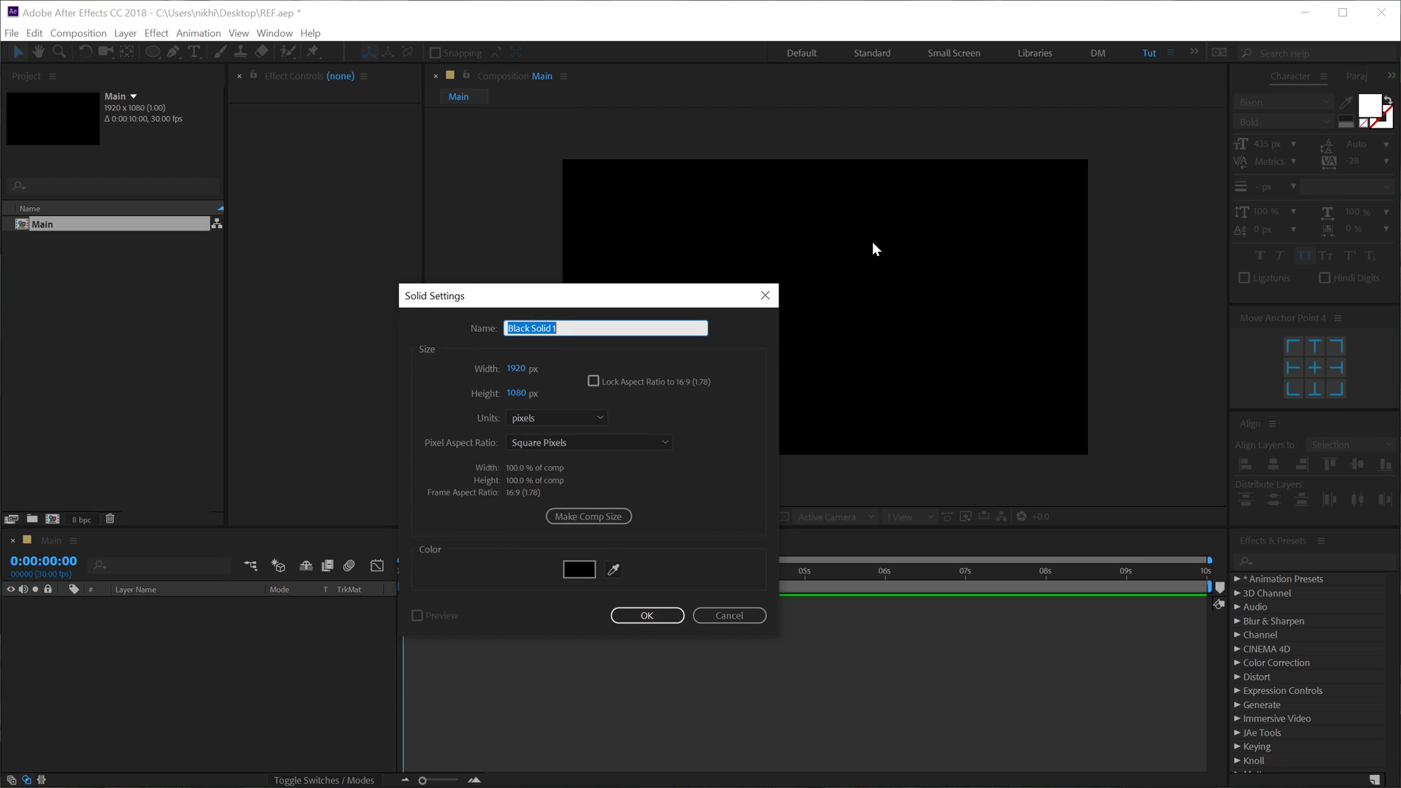
type("BG")
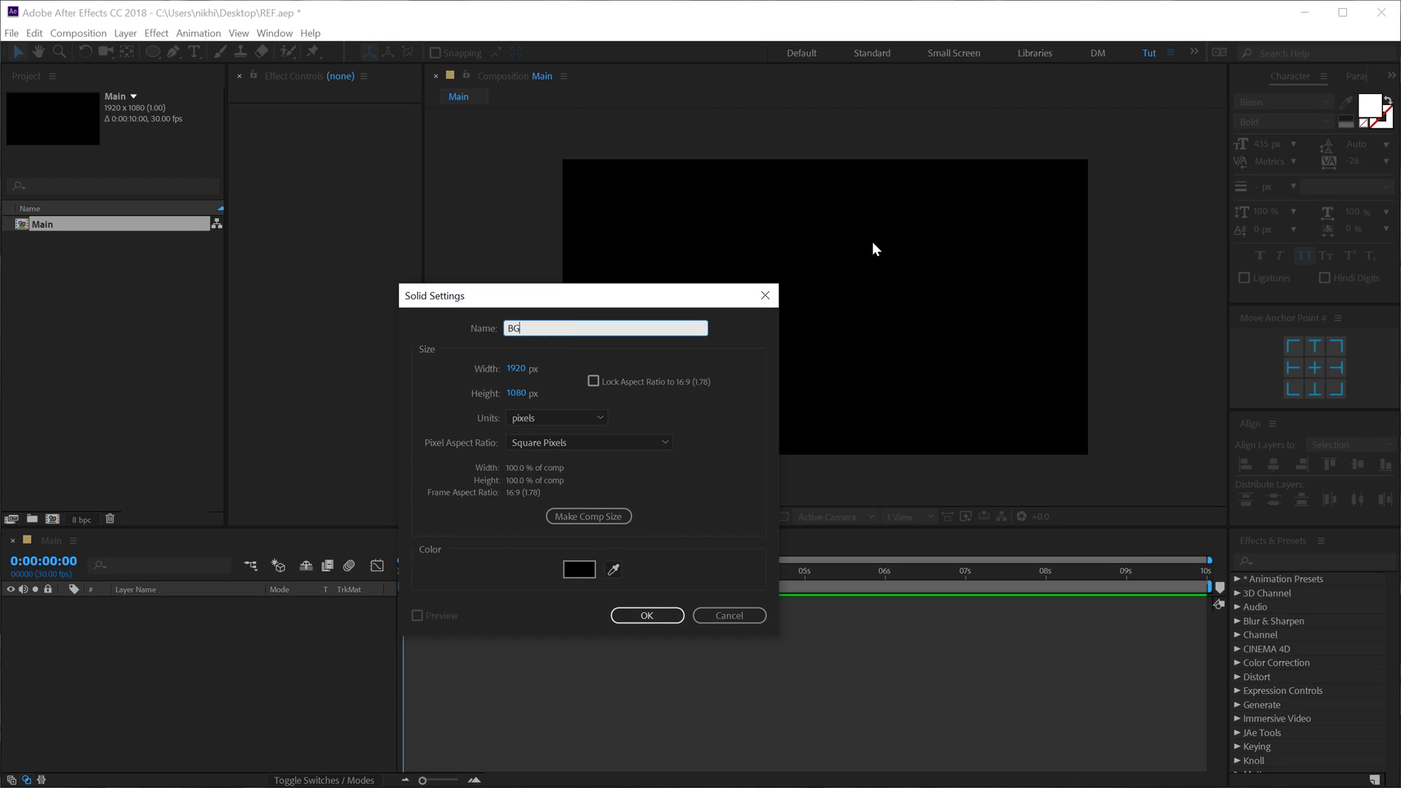
left_click(646, 616)
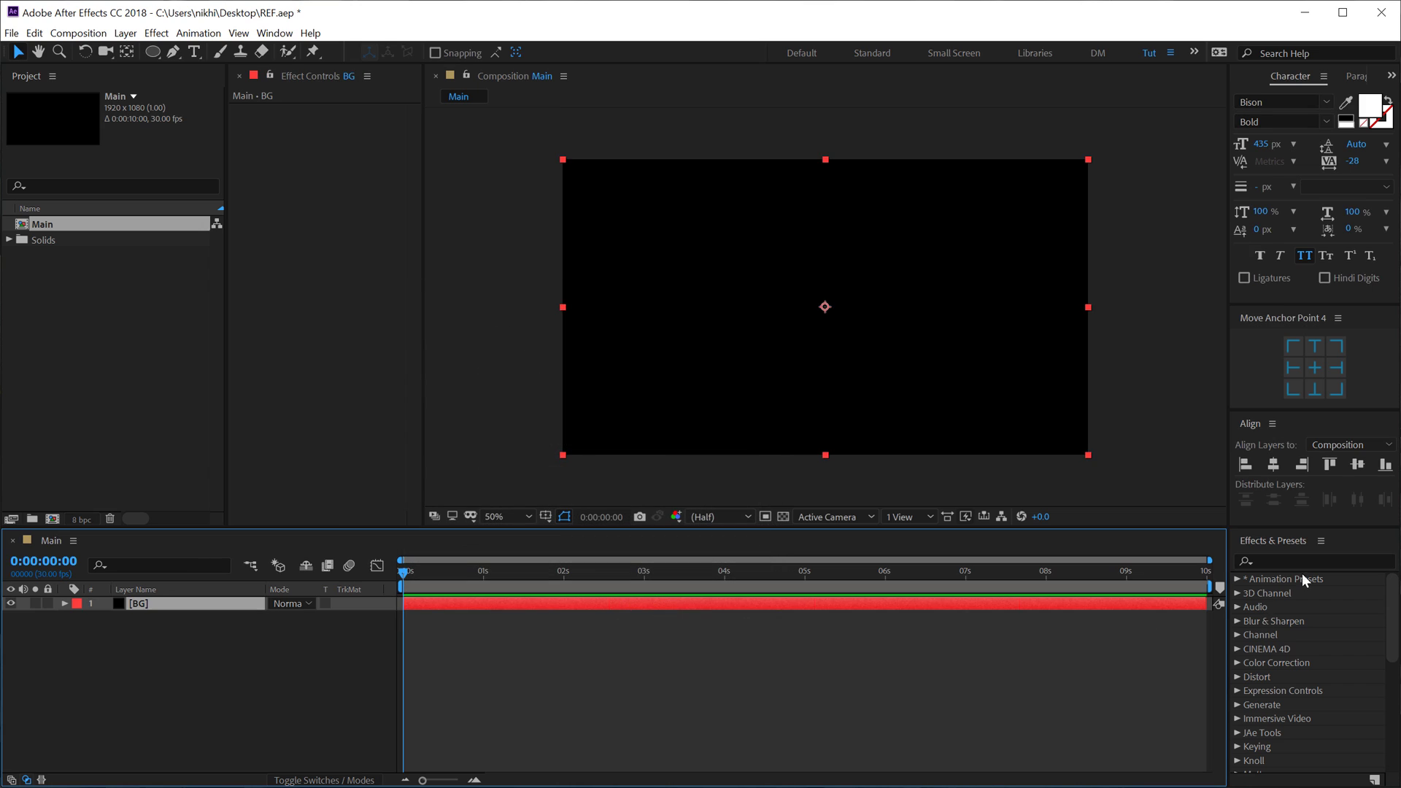
left_click(1289, 562)
type("ramp")
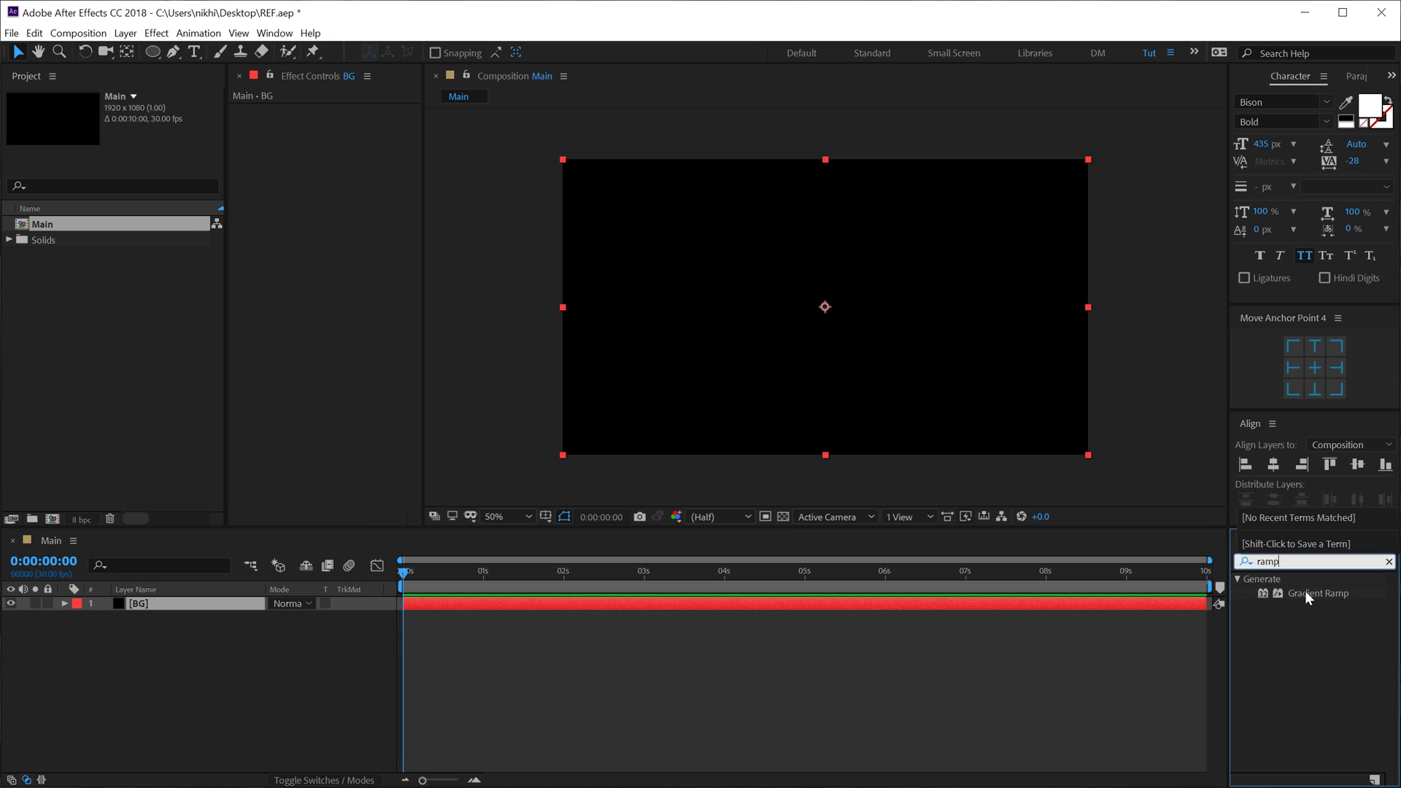
- Apply Gradient Ramp to BG, running from the top-right corner to the bottom-left
double_click(1305, 592)
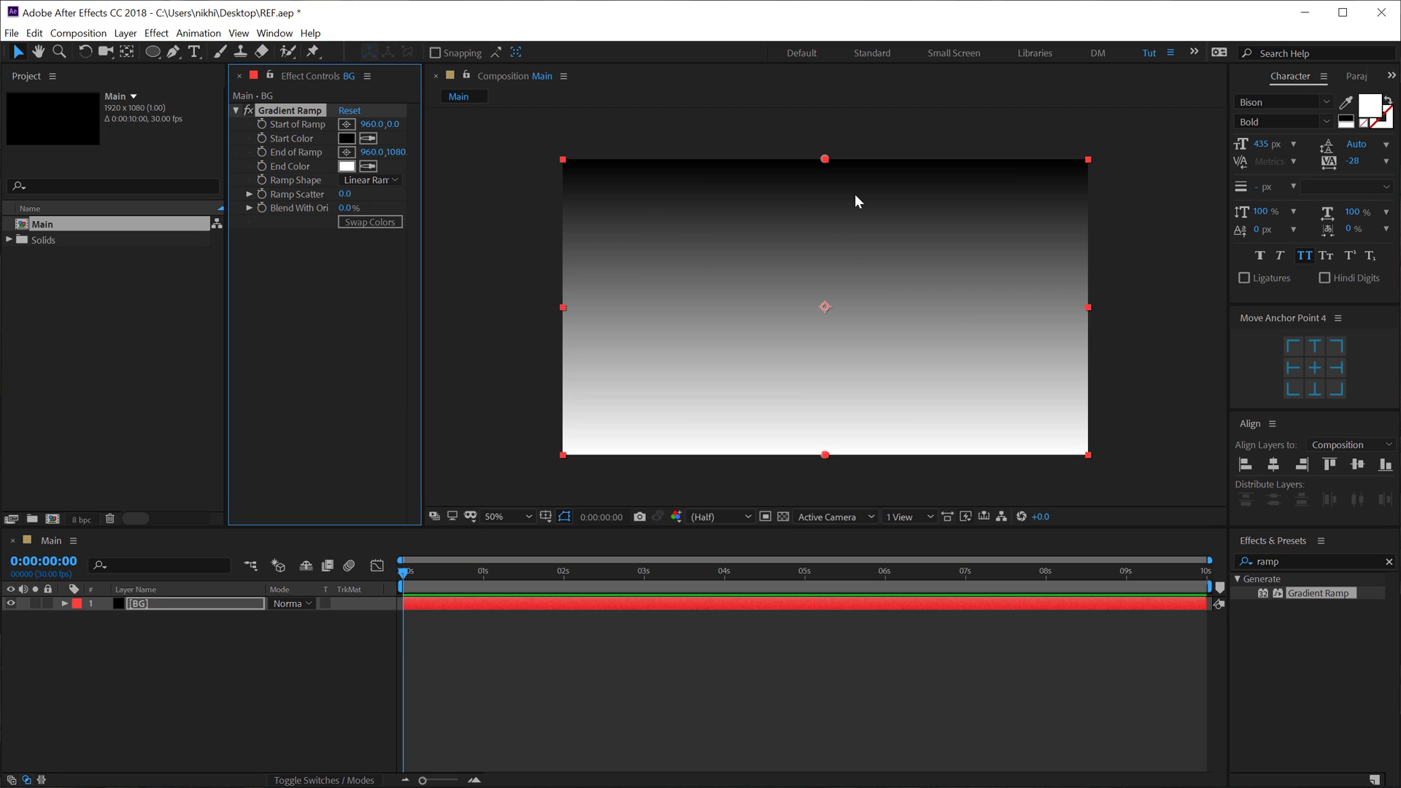
left_click_drag(825, 159, 1095, 155)
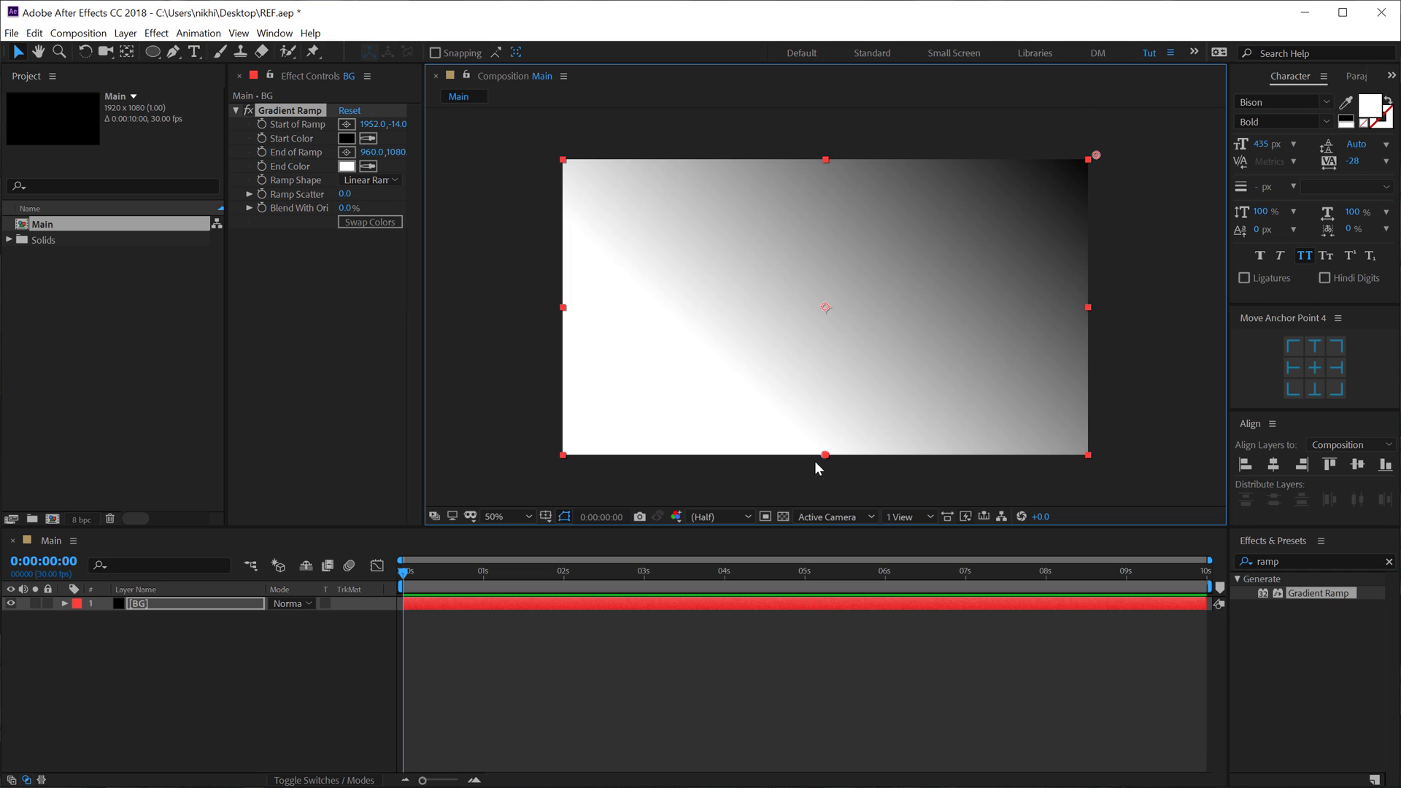
left_click_drag(826, 455, 557, 464)
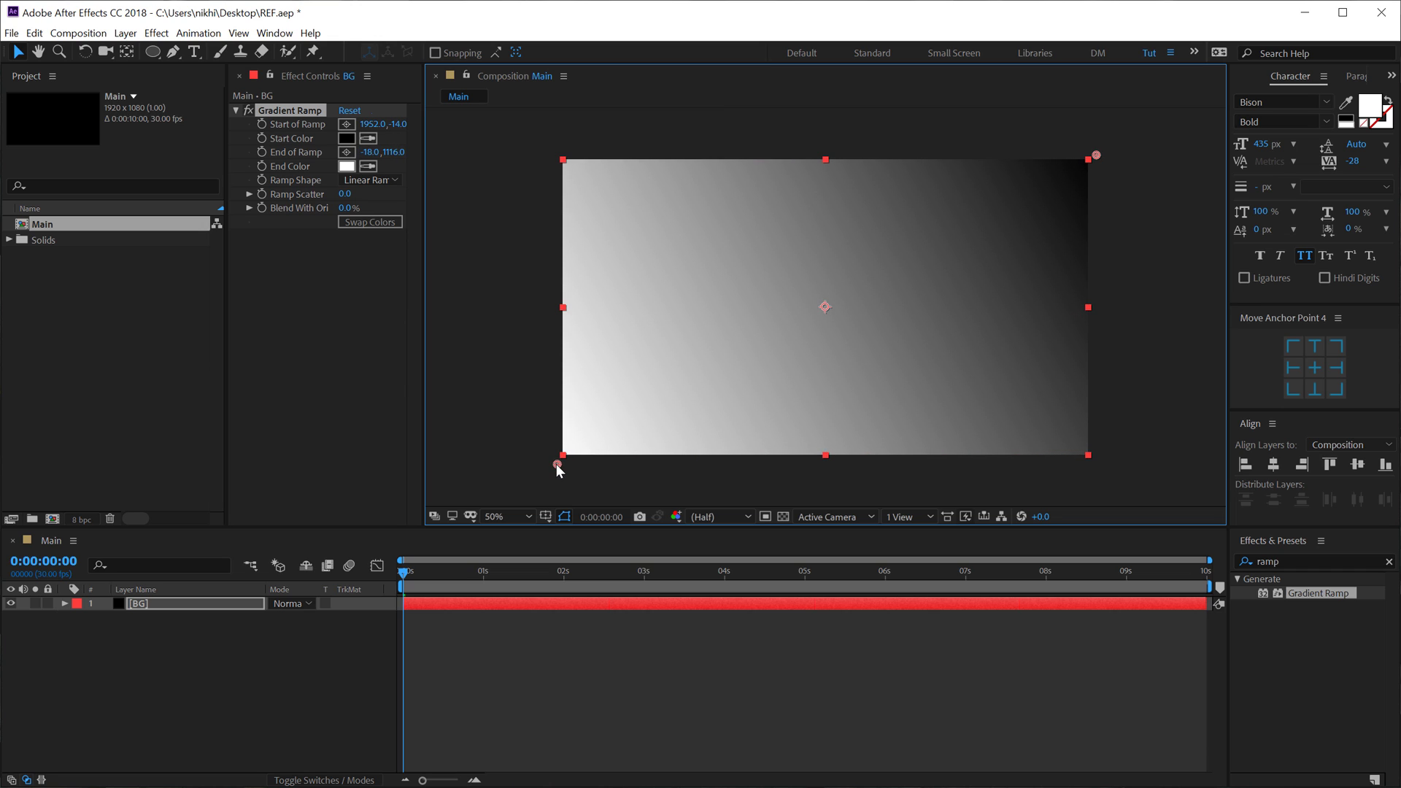
- Set the ramp's end colour to dark purple 3D006E and start colour to bright purple 7E00E2
left_click(346, 167)
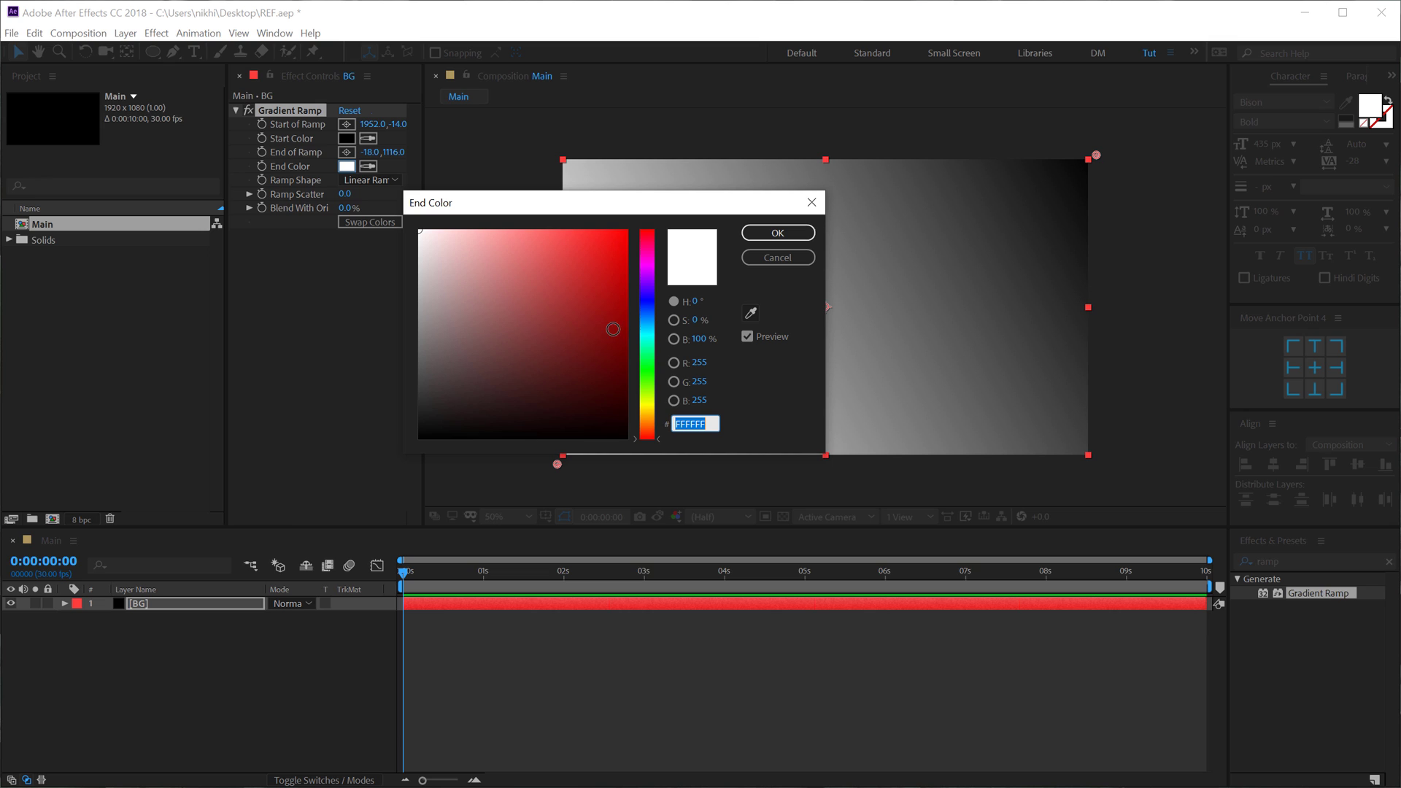
left_click(651, 280)
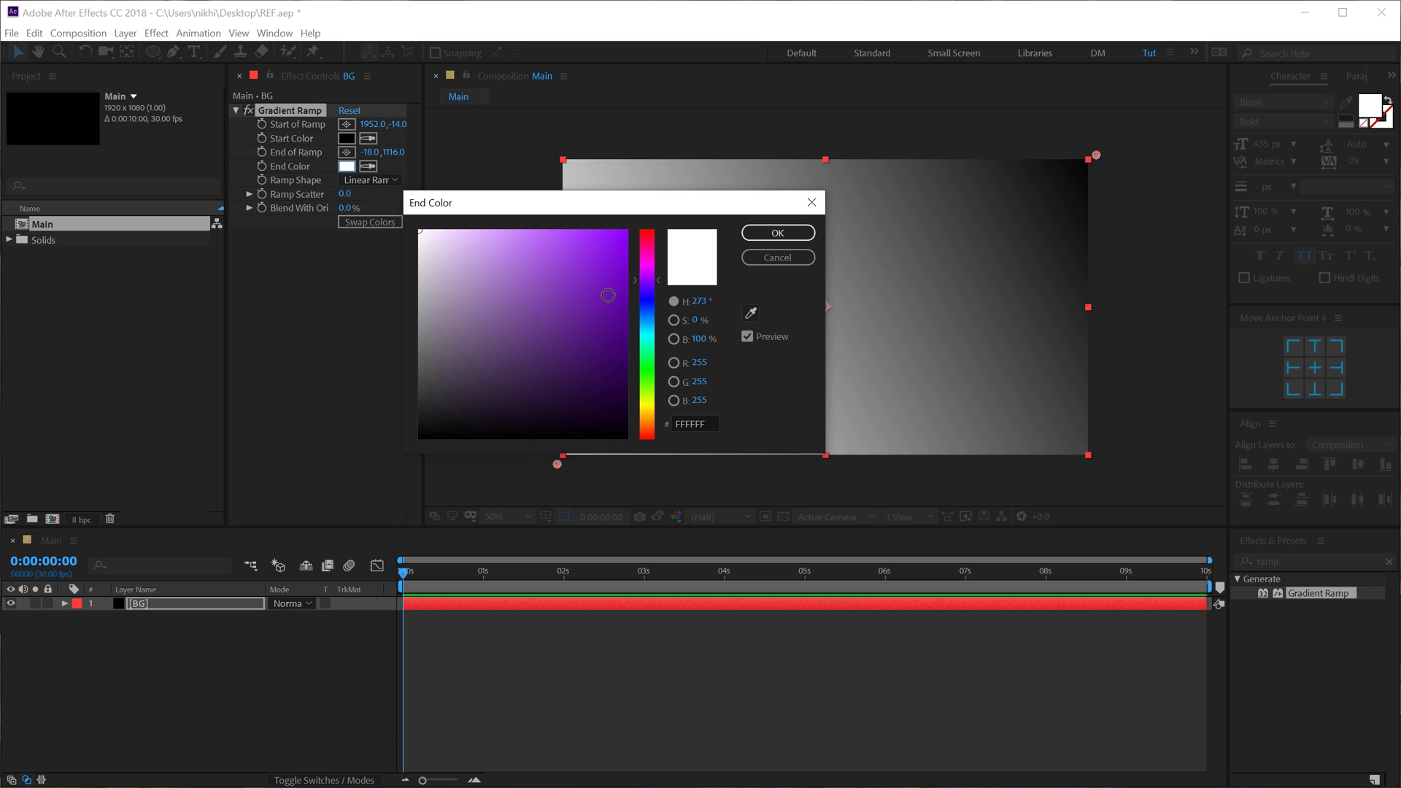
left_click(626, 322)
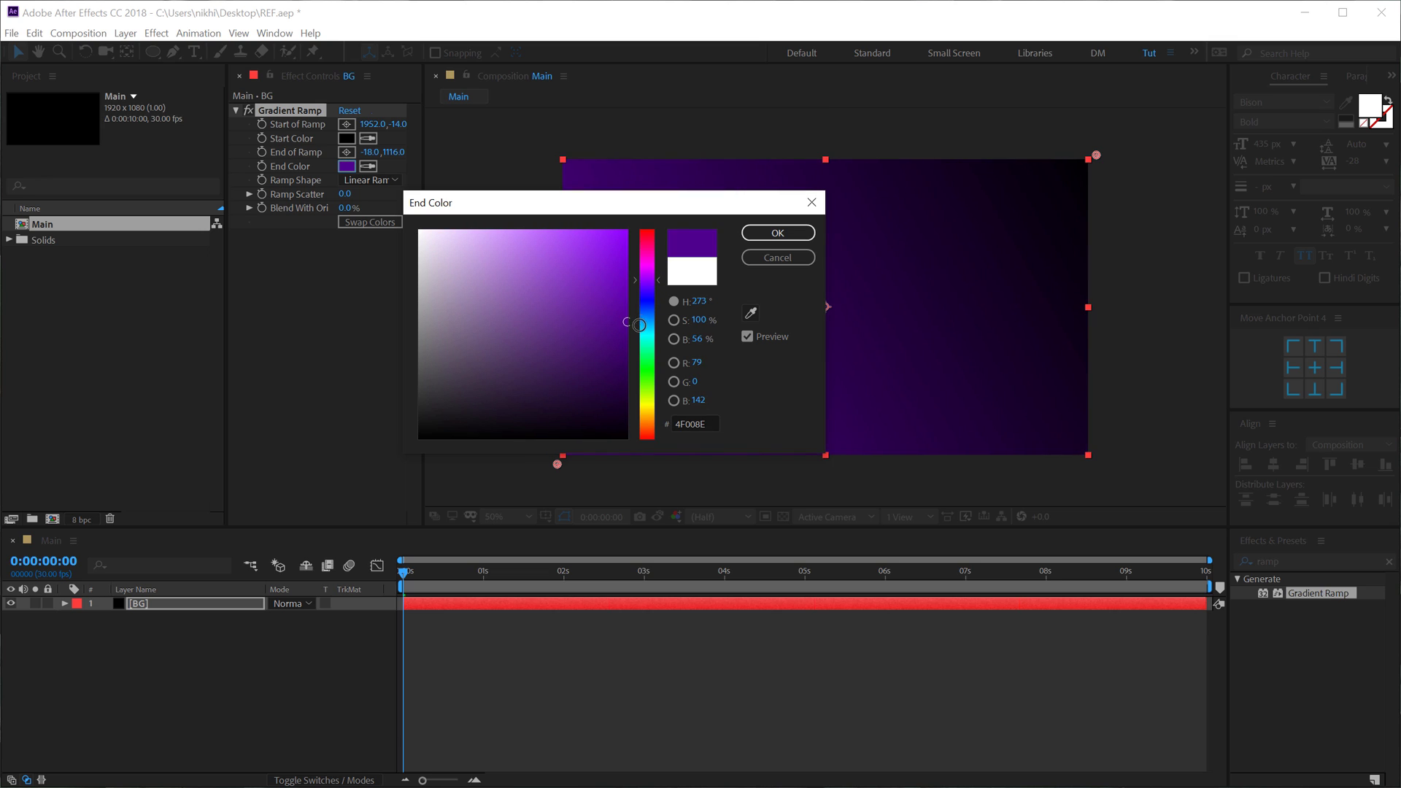
left_click(786, 234)
left_click(368, 139)
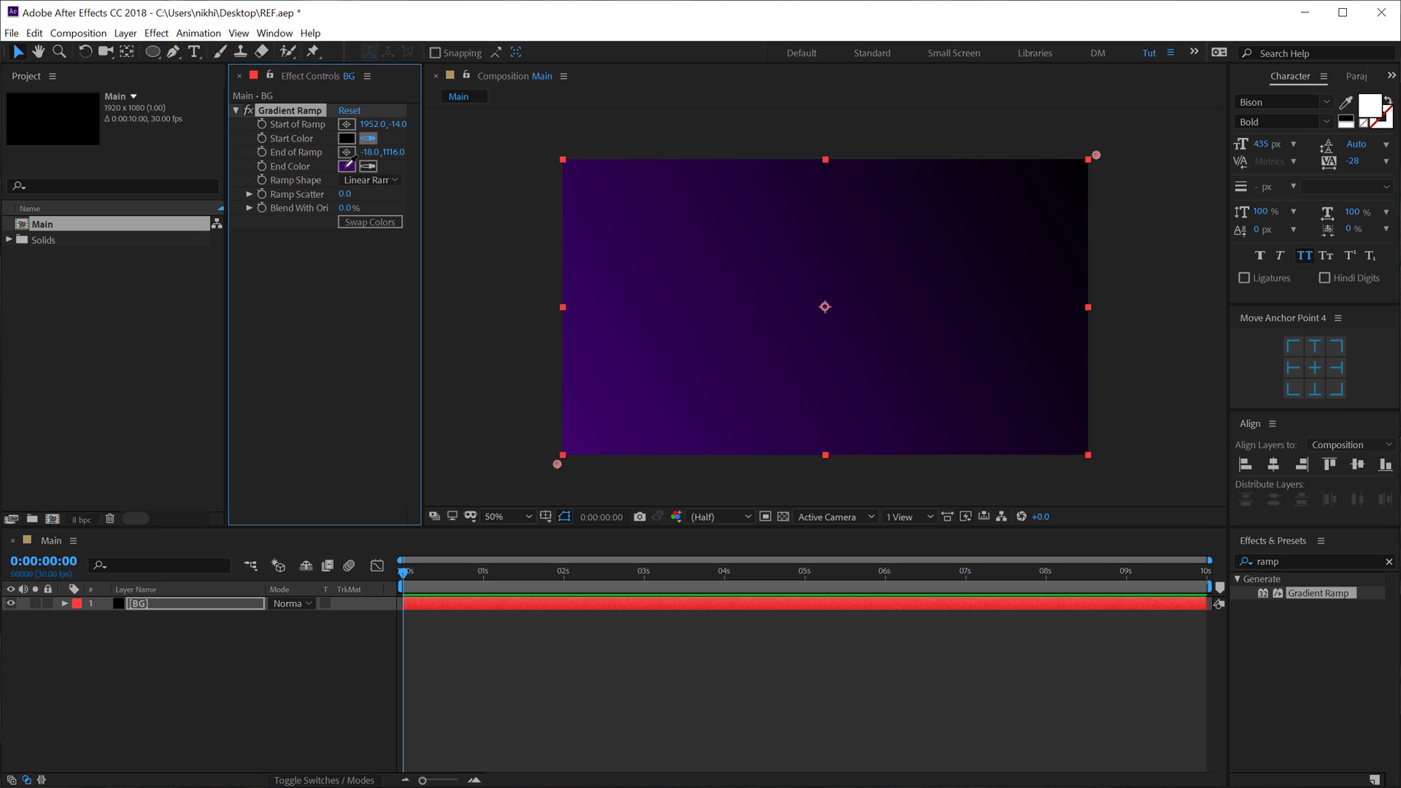
left_click(346, 166)
left_click(346, 139)
left_click(626, 251)
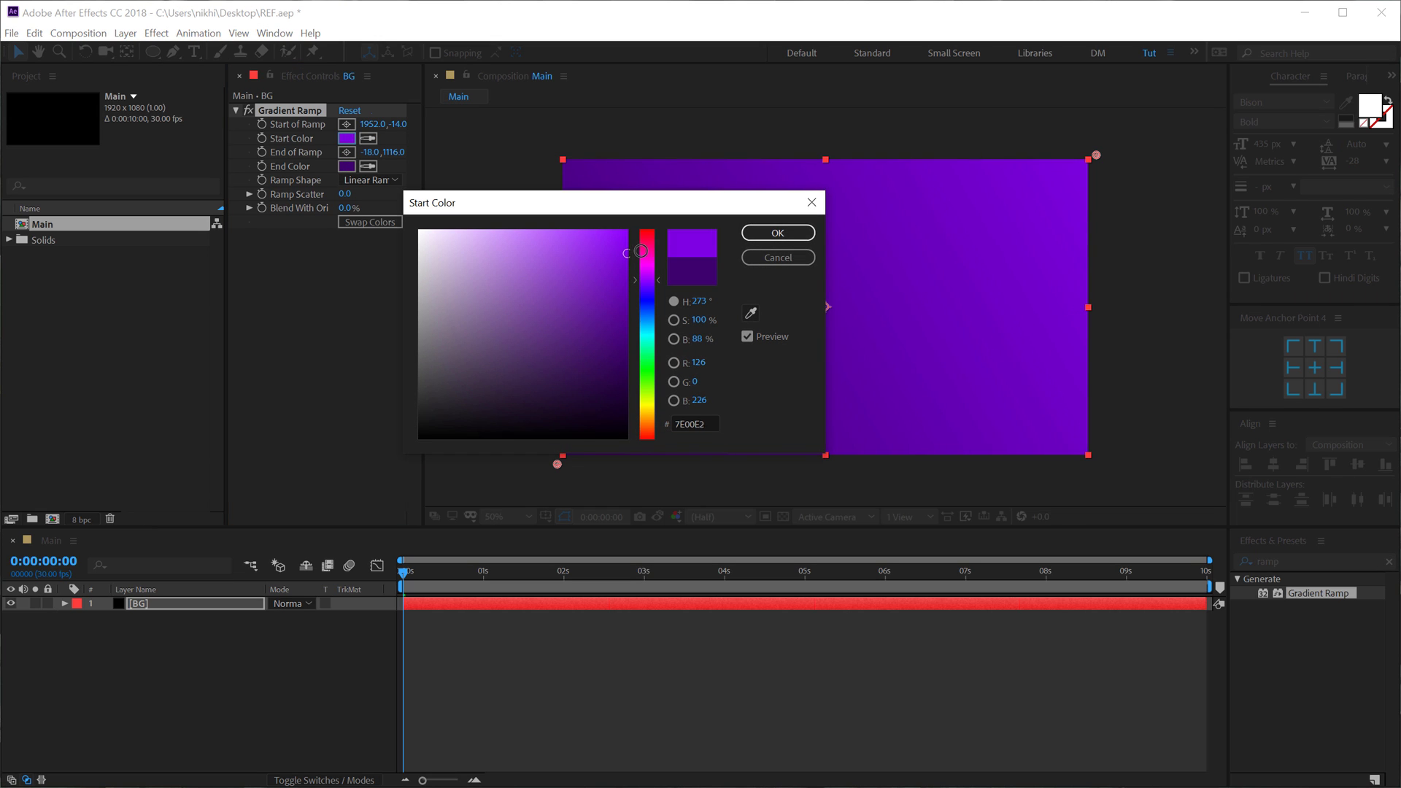
key("Return")
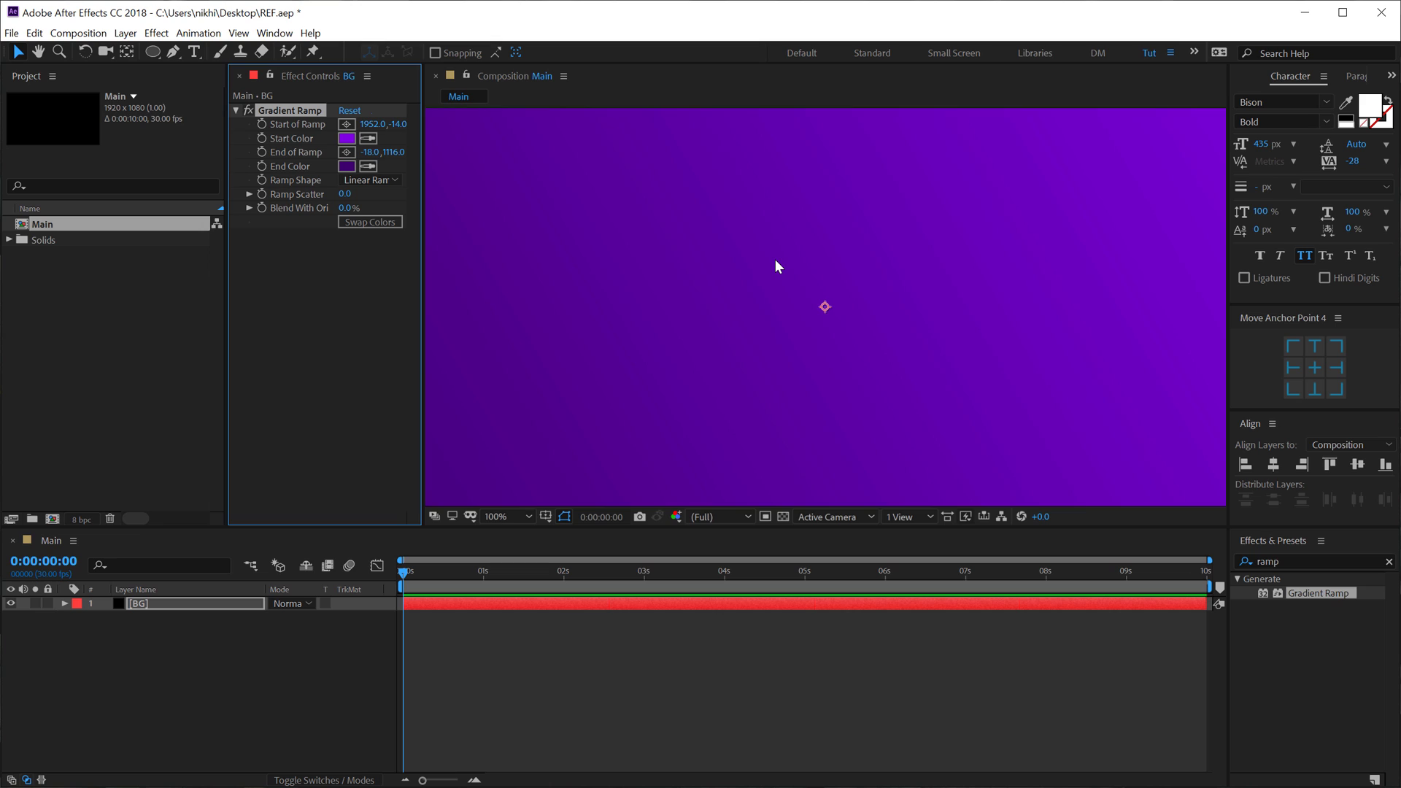
left_click(93, 709)
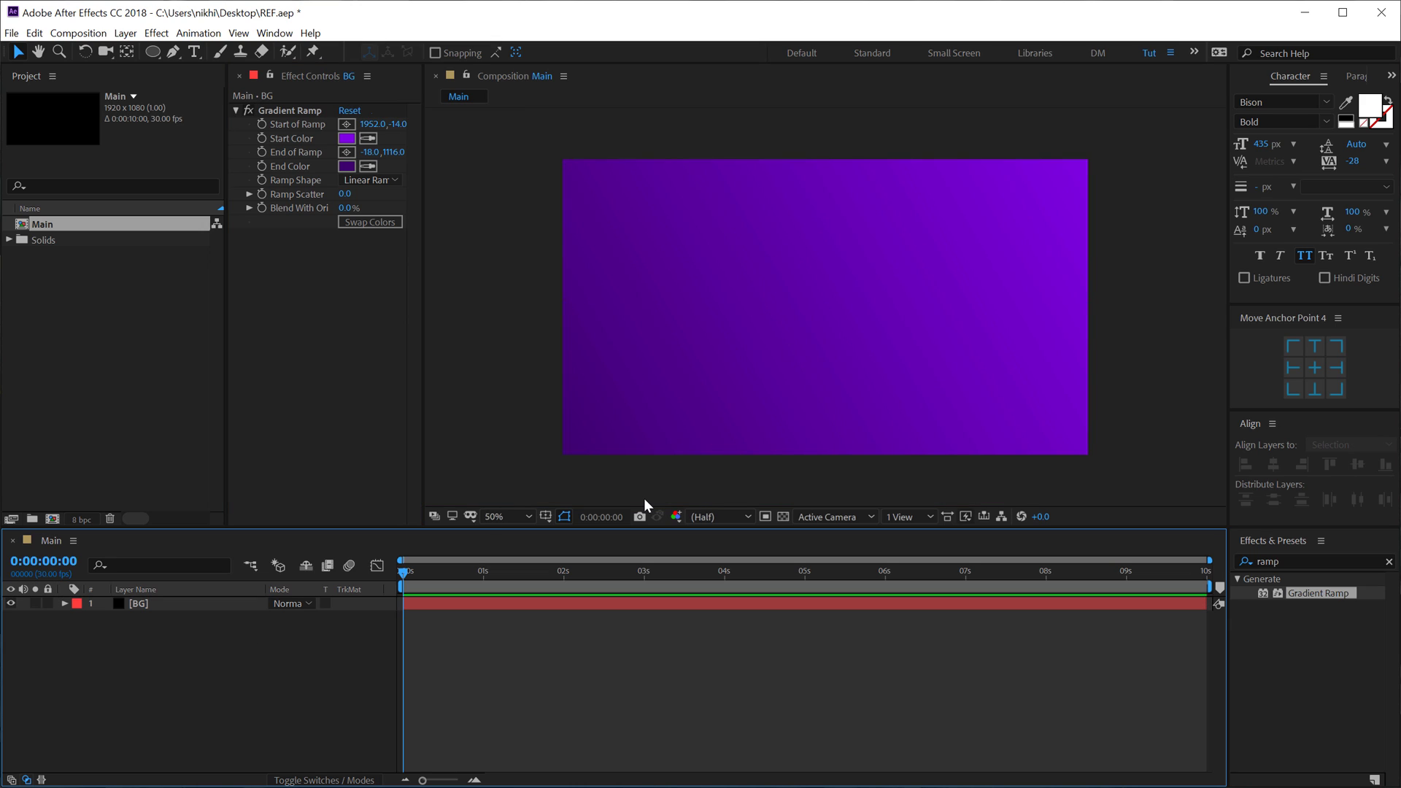
- Choose the Ellipse tool with a 500 px stroke width
left_click(153, 51)
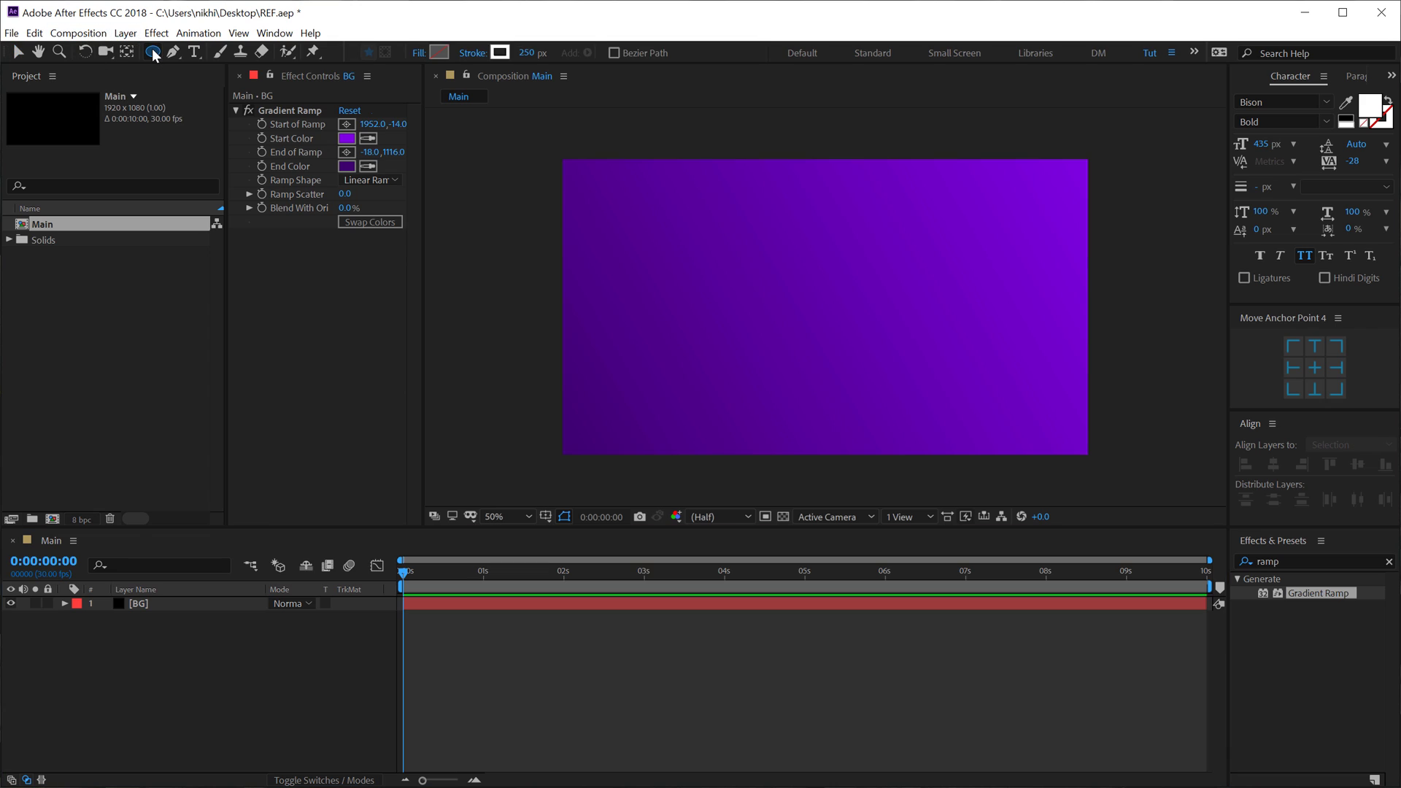
left_click(526, 54)
type("500")
key("Return")
left_click(584, 77)
- Set the shape fill to None and draw a large circle in the frame centre
left_click(439, 53)
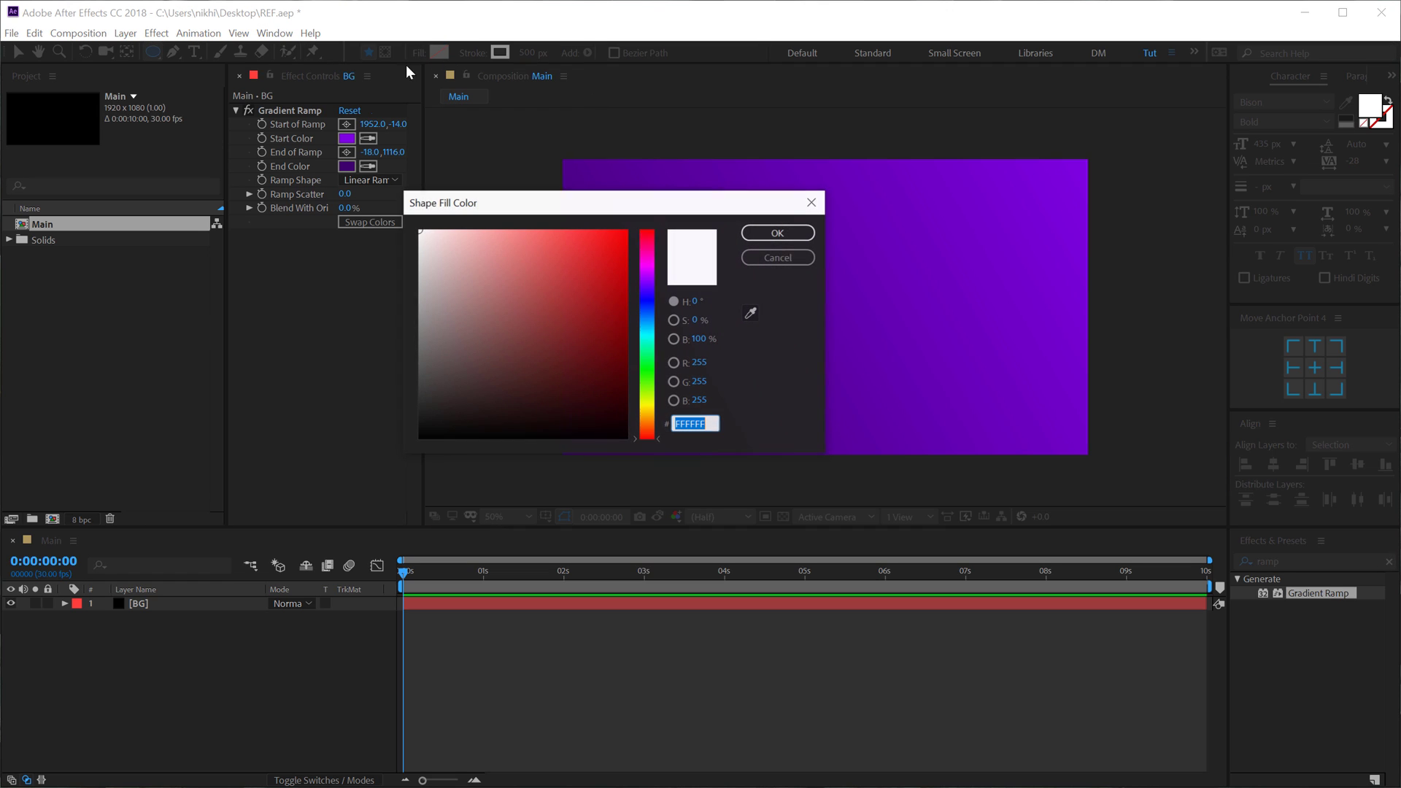
left_click(766, 259)
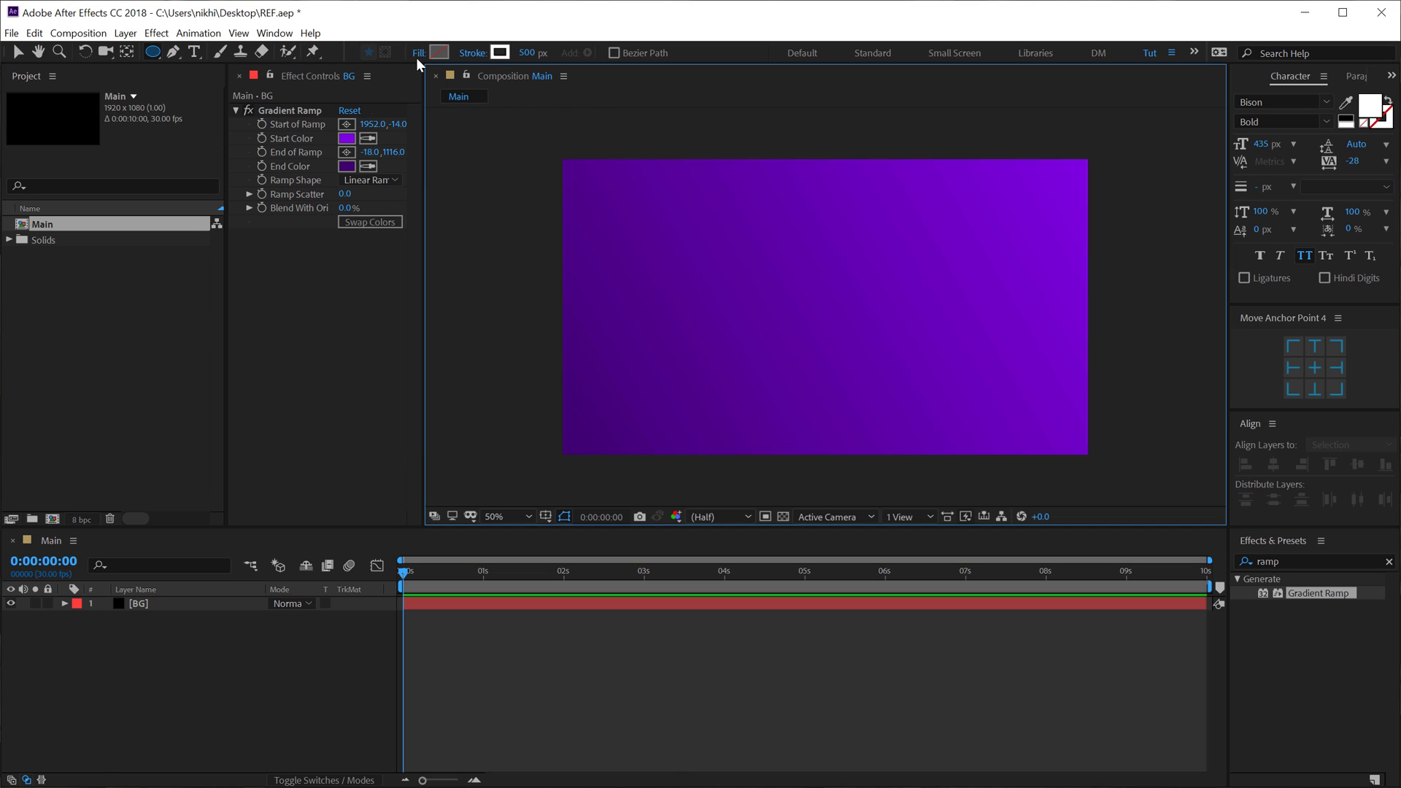
left_click(416, 57)
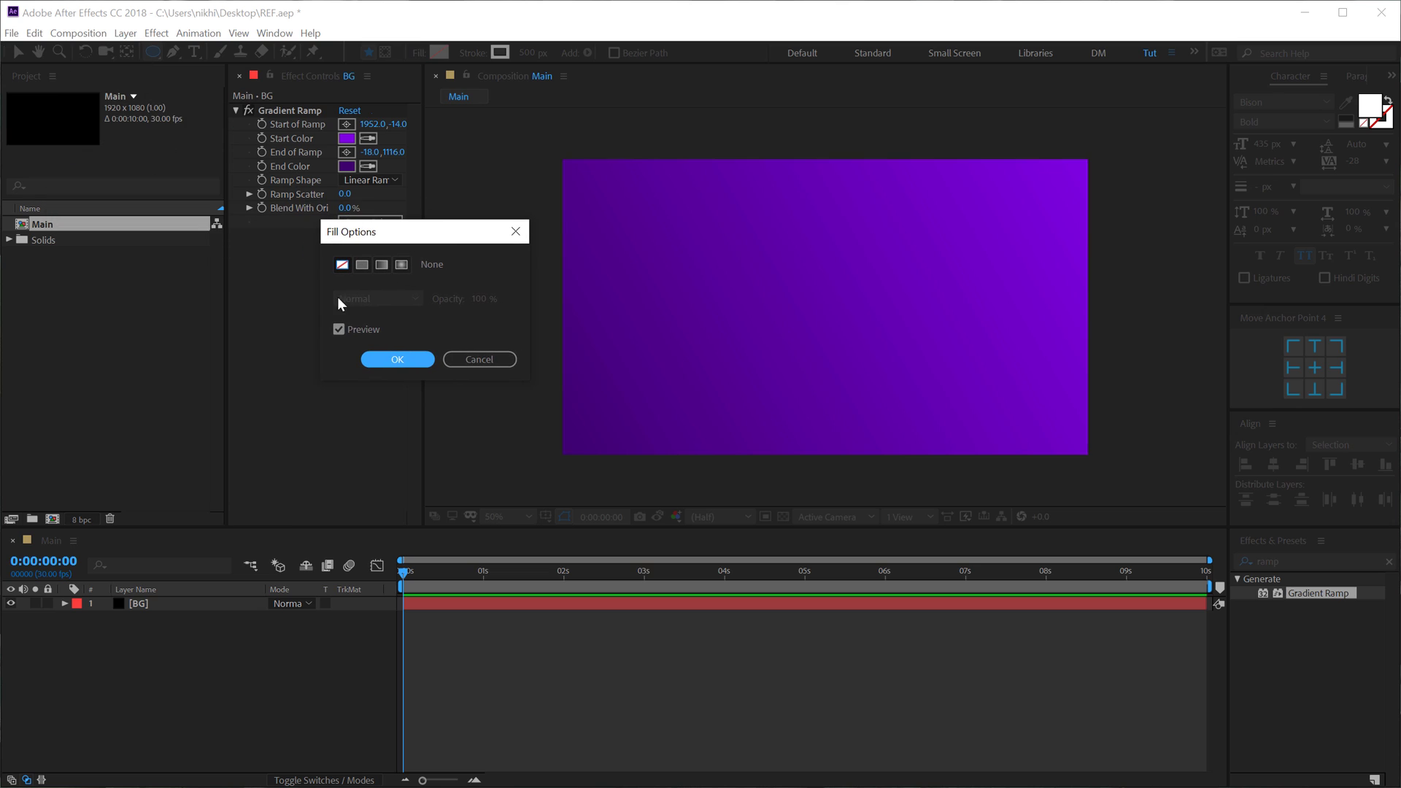
left_click(398, 360)
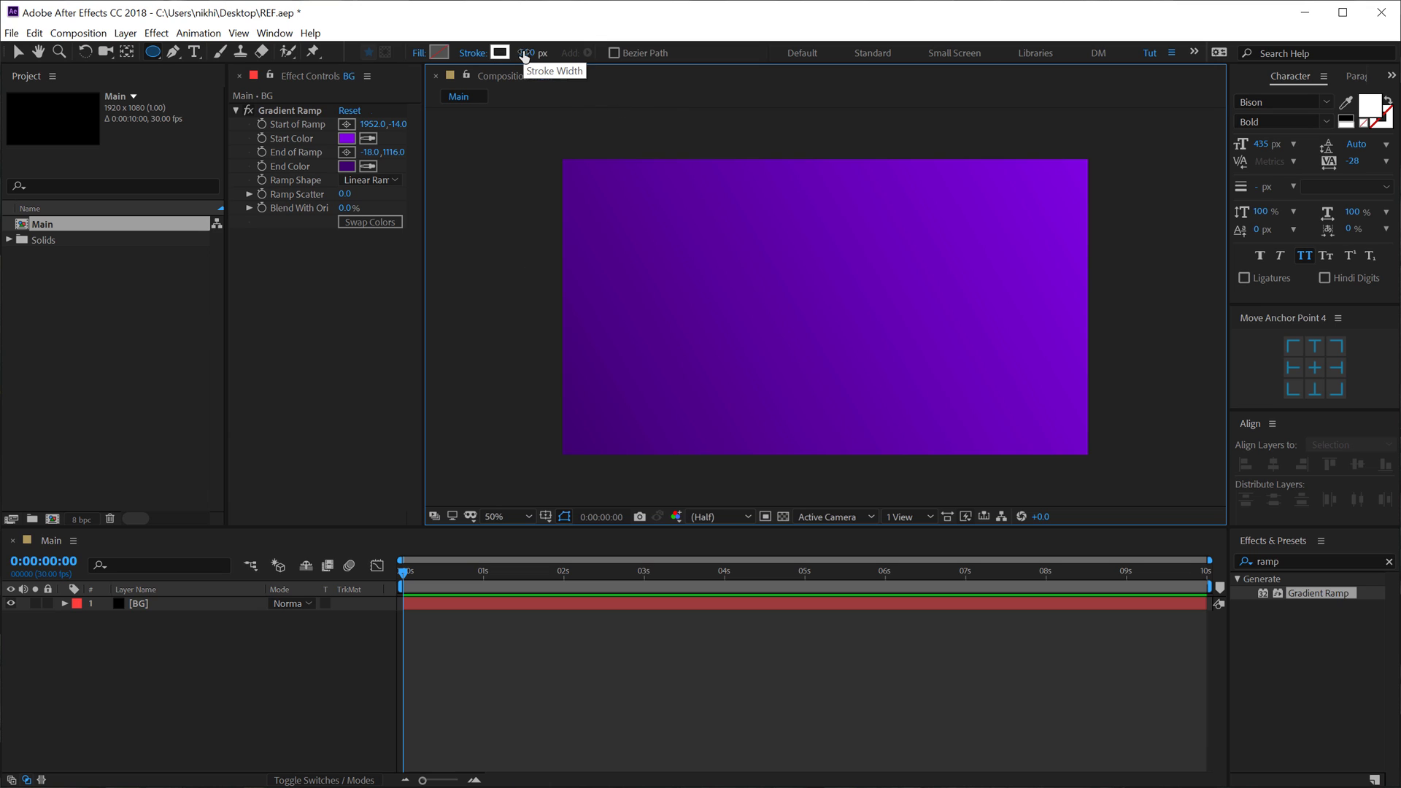
left_click_drag(524, 57, 1007, 419)
left_click_drag(824, 291, 1000, 451)
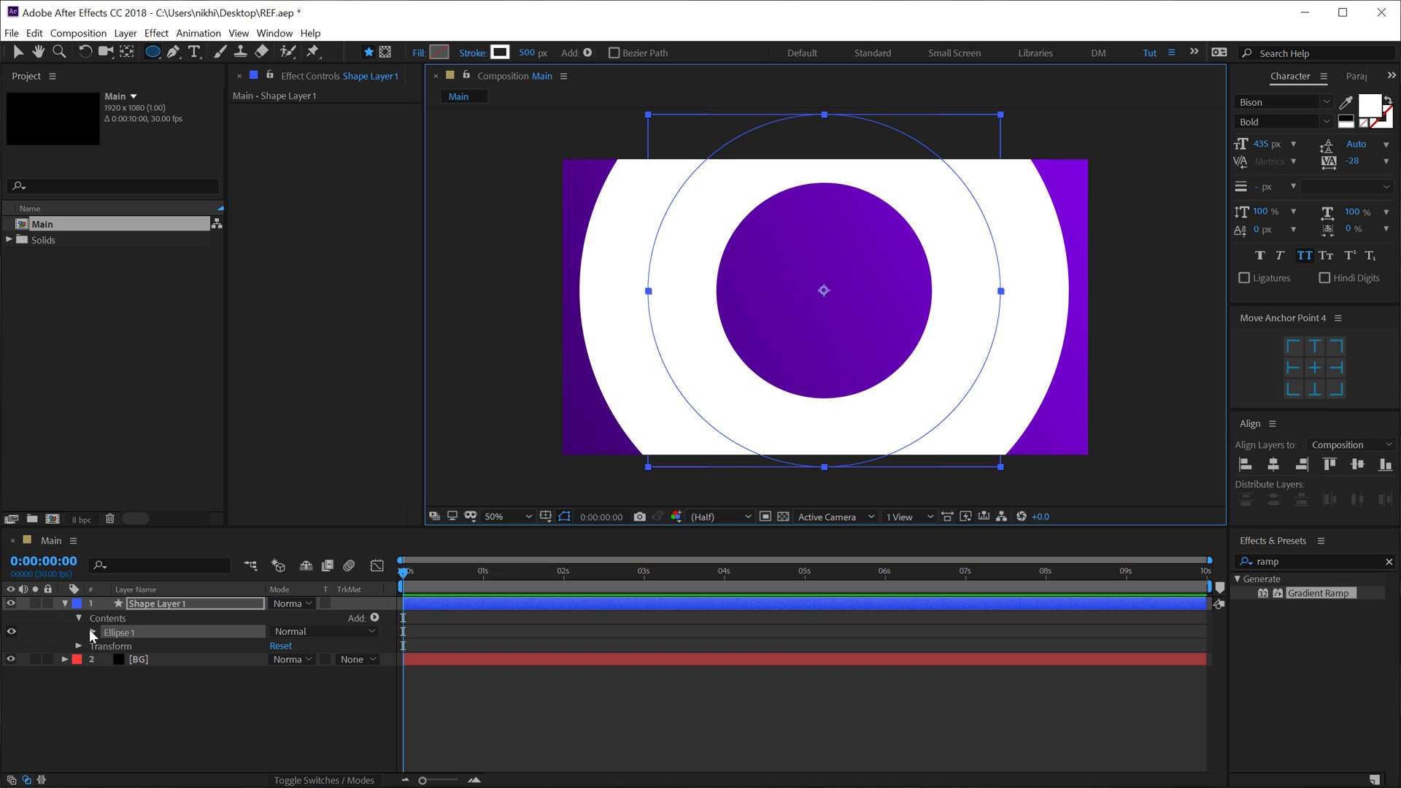
- Set the ellipse path size to 1500×1500
left_click(92, 632)
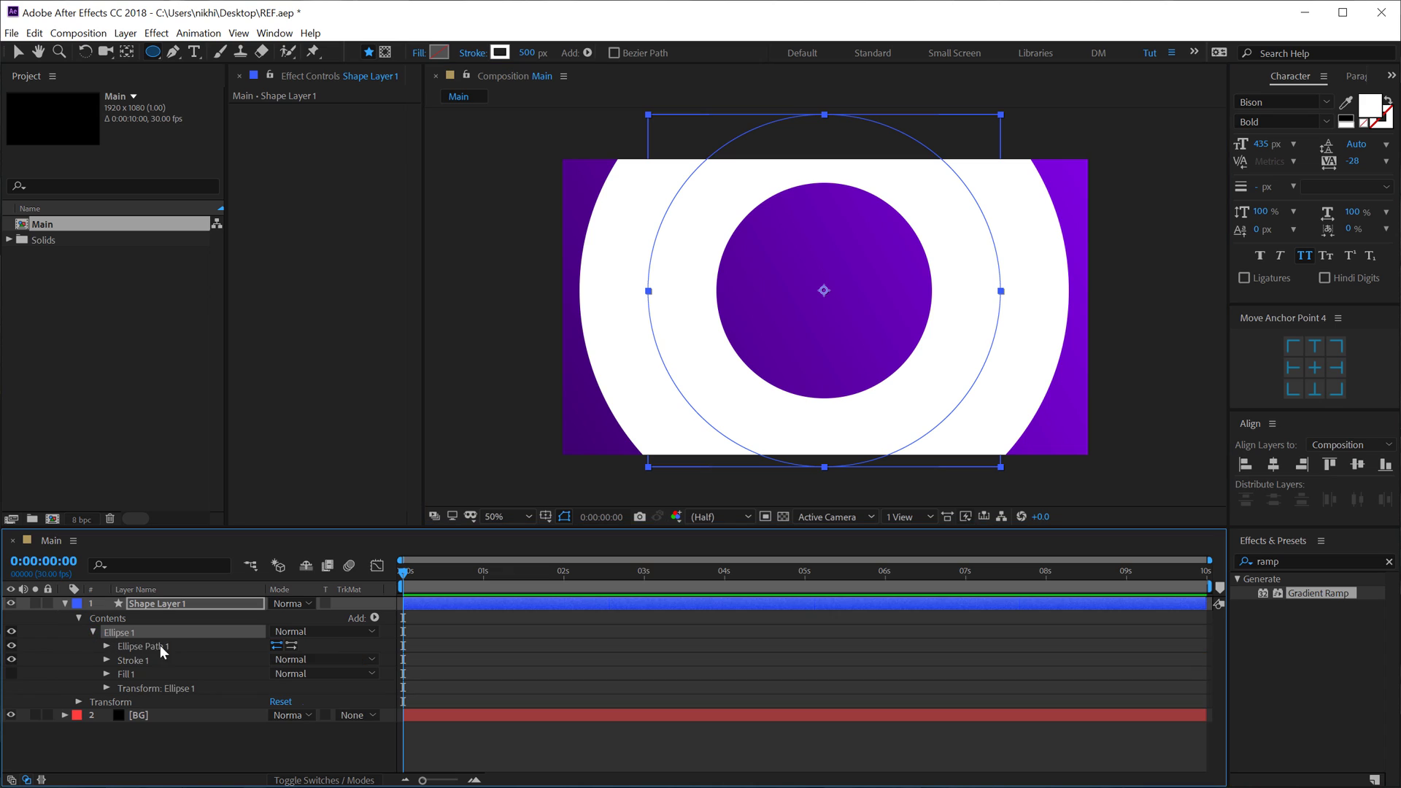
left_click(106, 645)
left_click(327, 660)
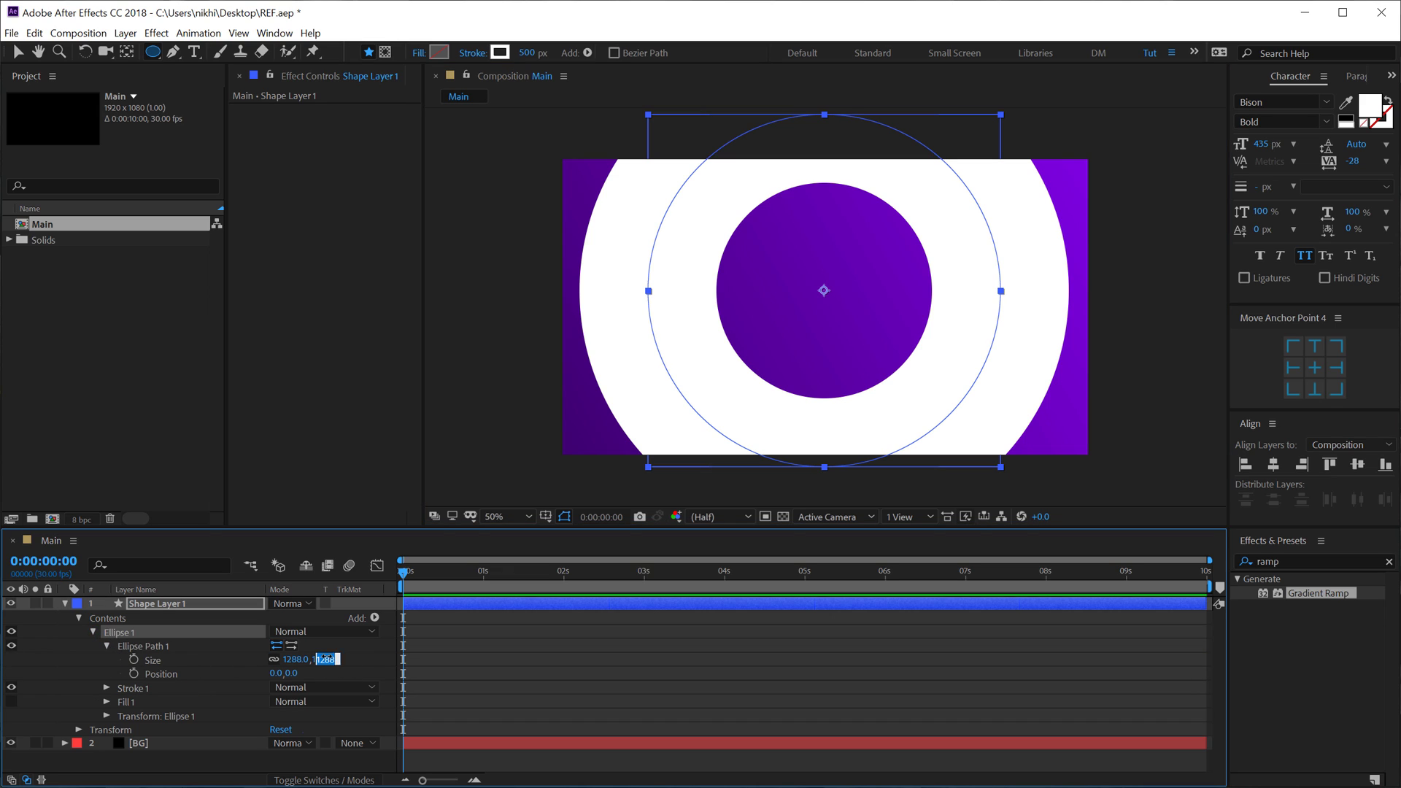
type("1500")
left_click(363, 652)
- Move the ring to the frame's right edge
left_click(14, 54)
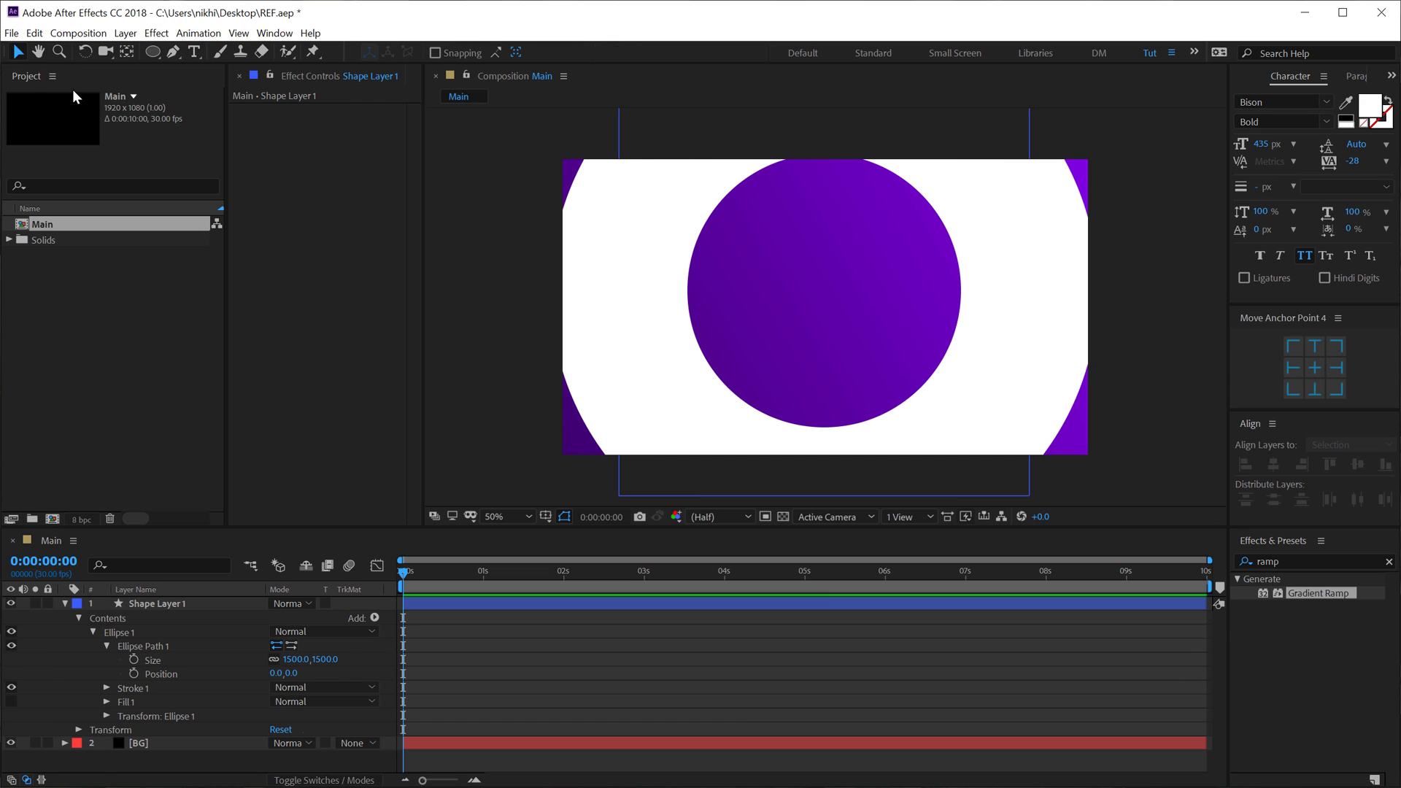
left_click(882, 296)
left_click_drag(820, 295, 1085, 312)
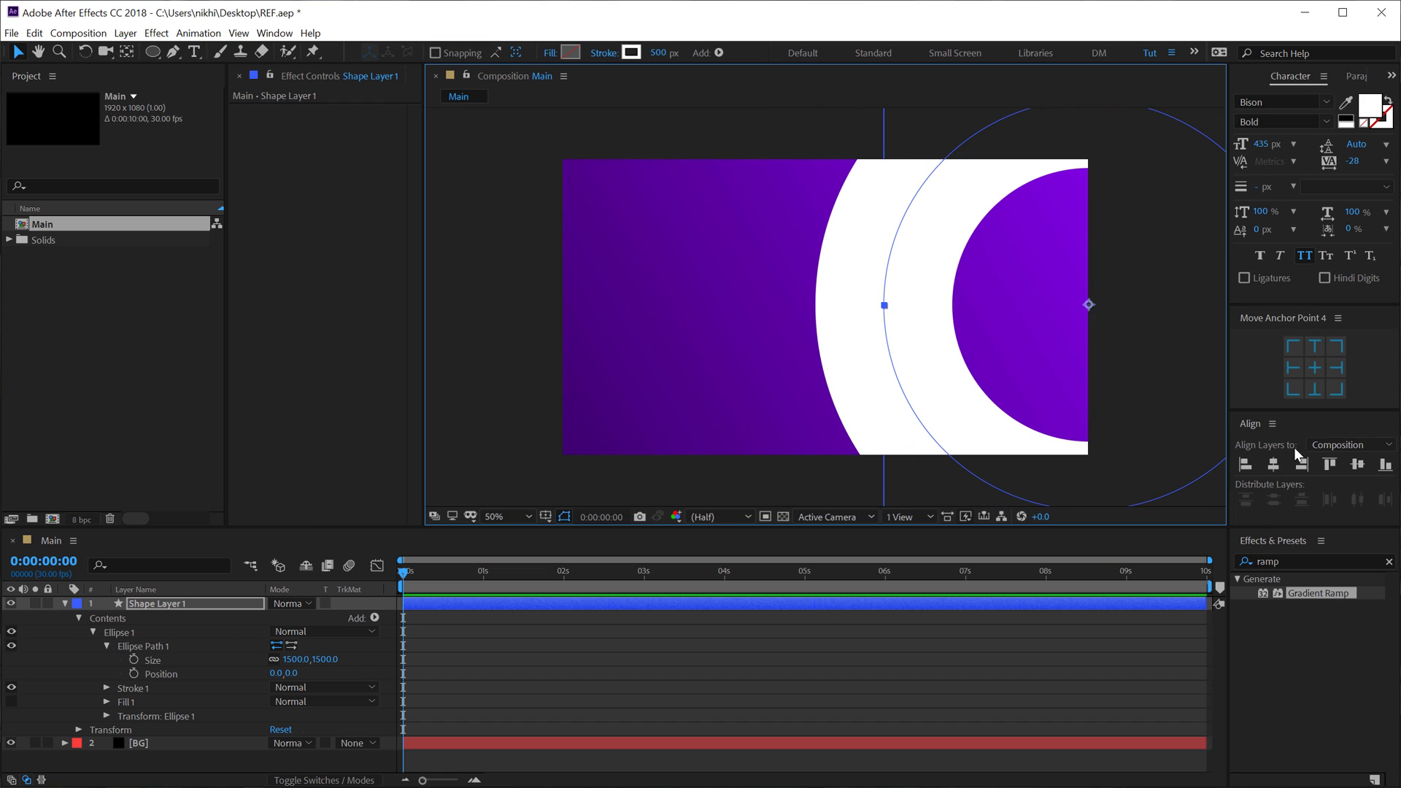
left_click(1089, 308)
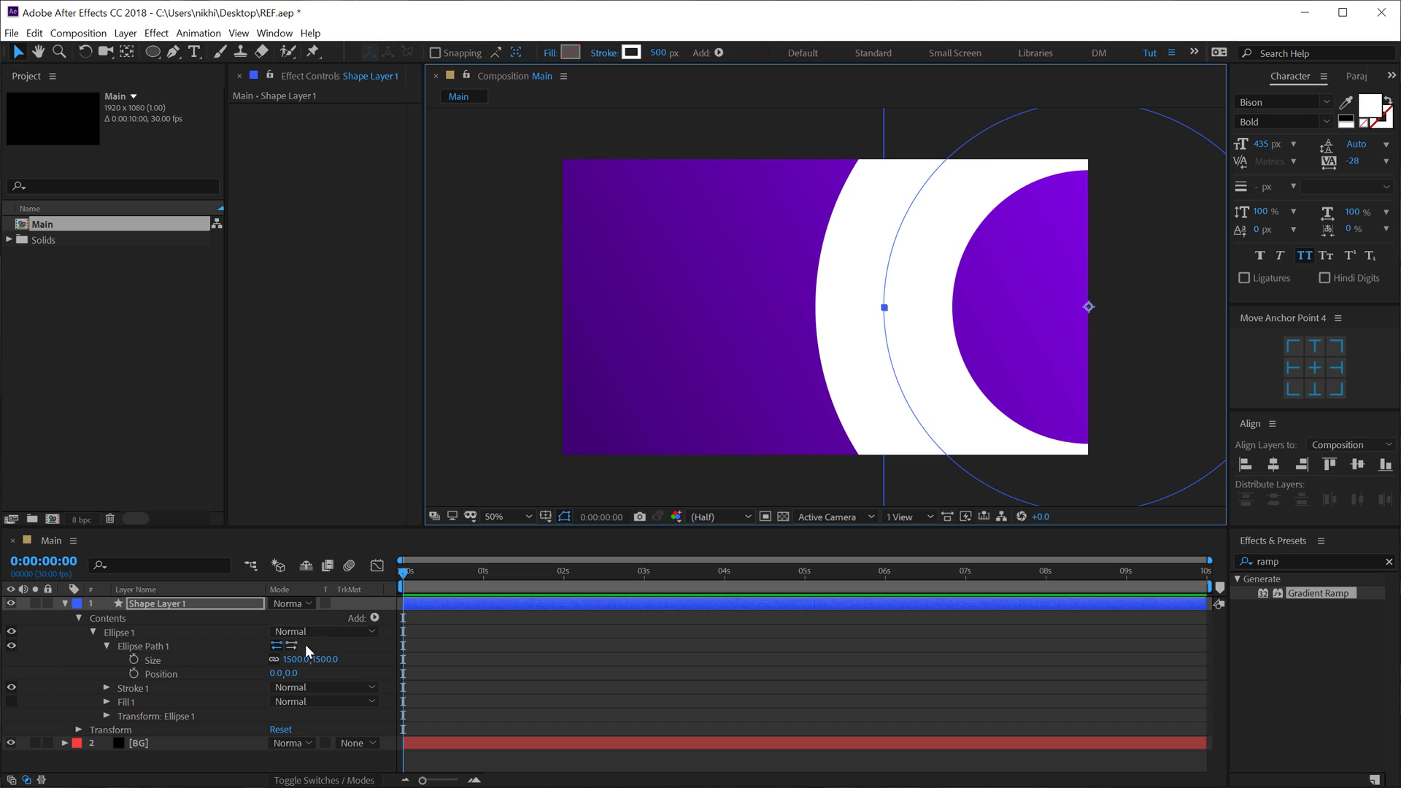
- Rename the shape layer to Circle_01
left_click(162, 603)
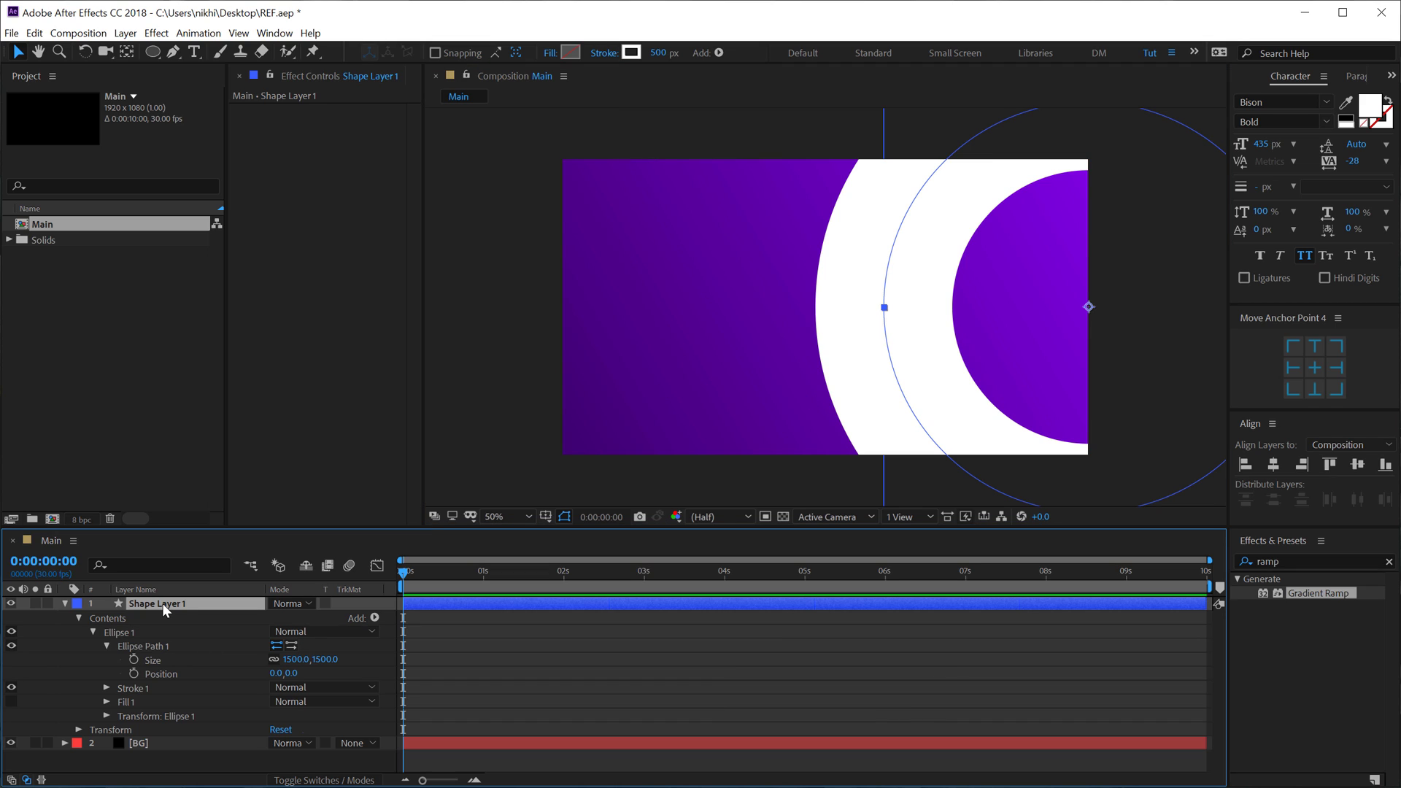
key("Return")
type("Circle")
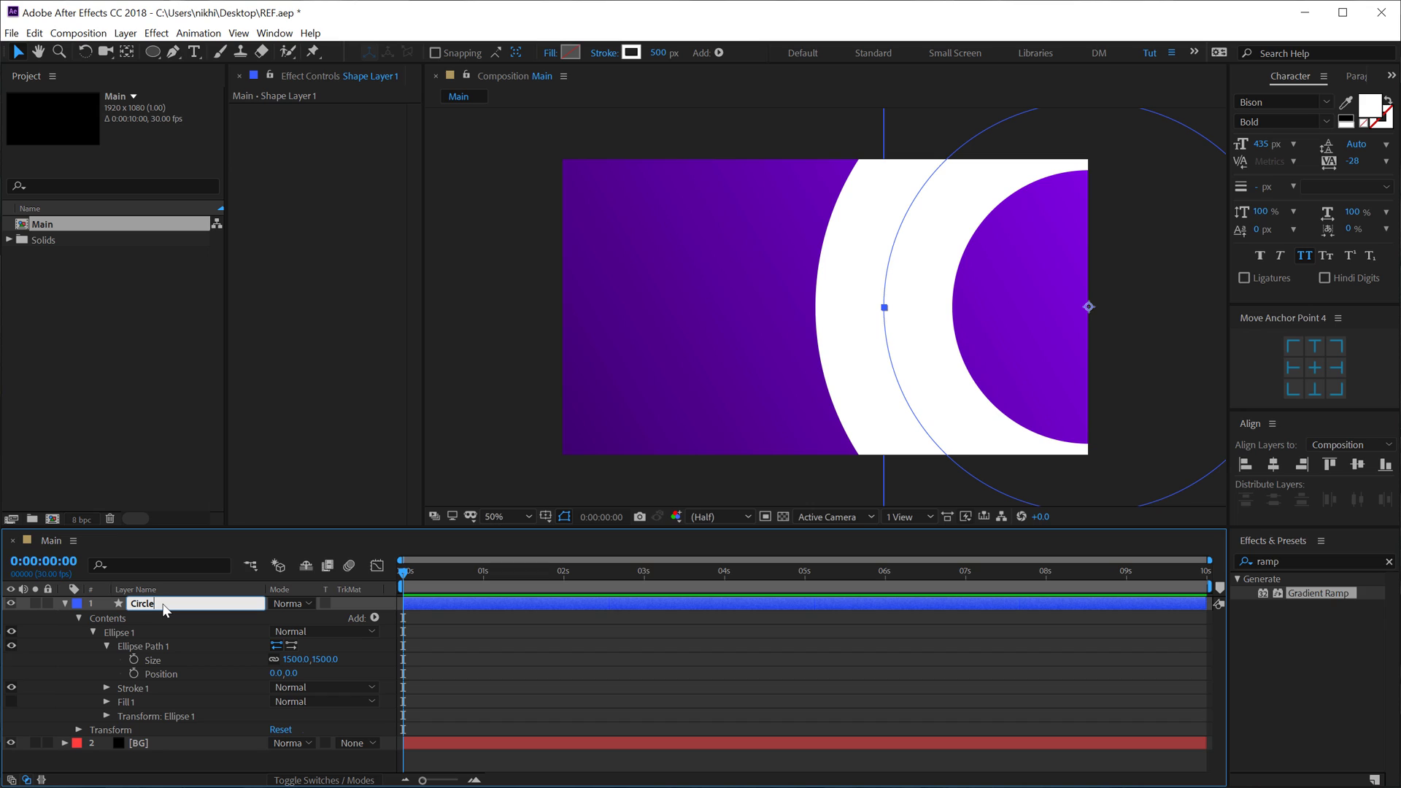
type("_01")
- Set the Circle_01 layer's blending mode to Multiply
left_click(279, 642)
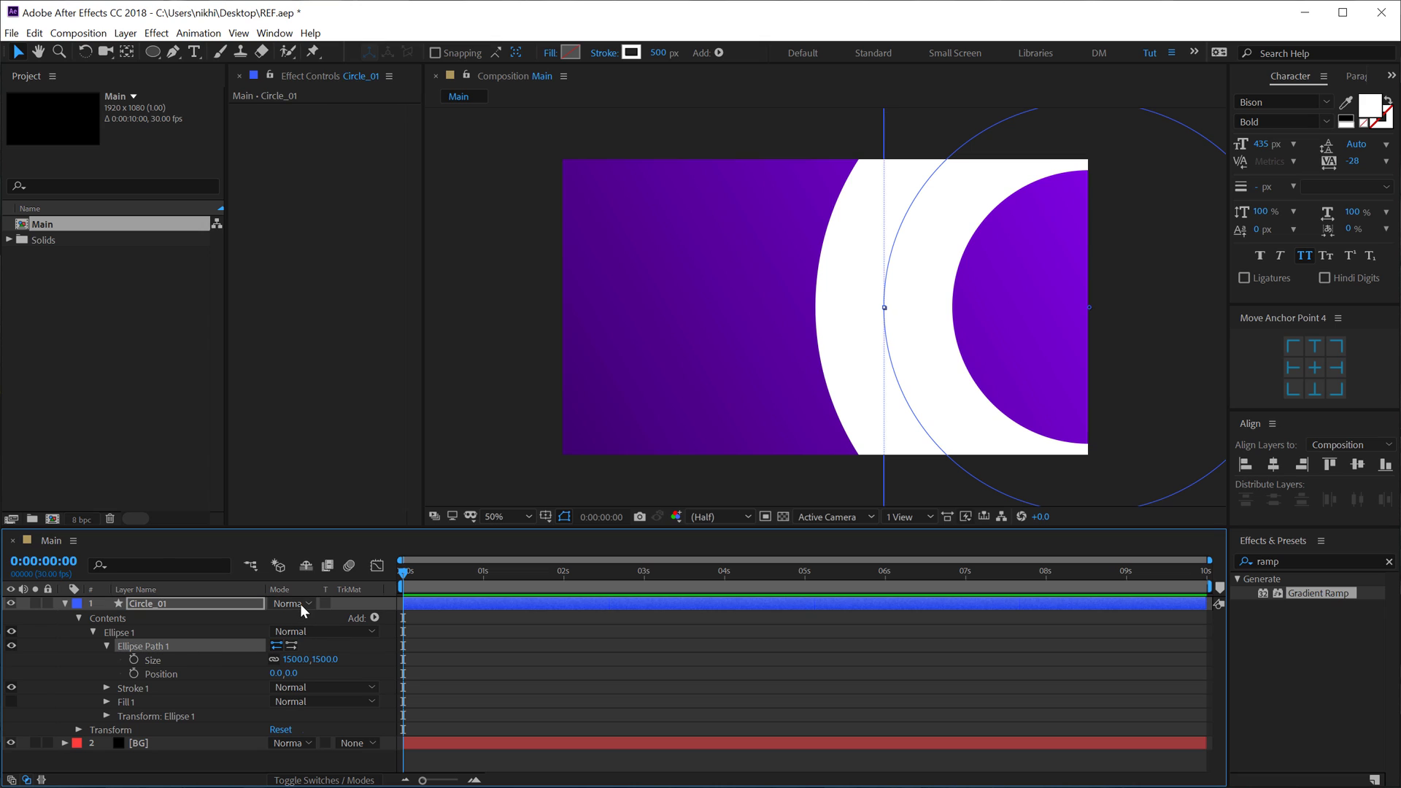
left_click(300, 603)
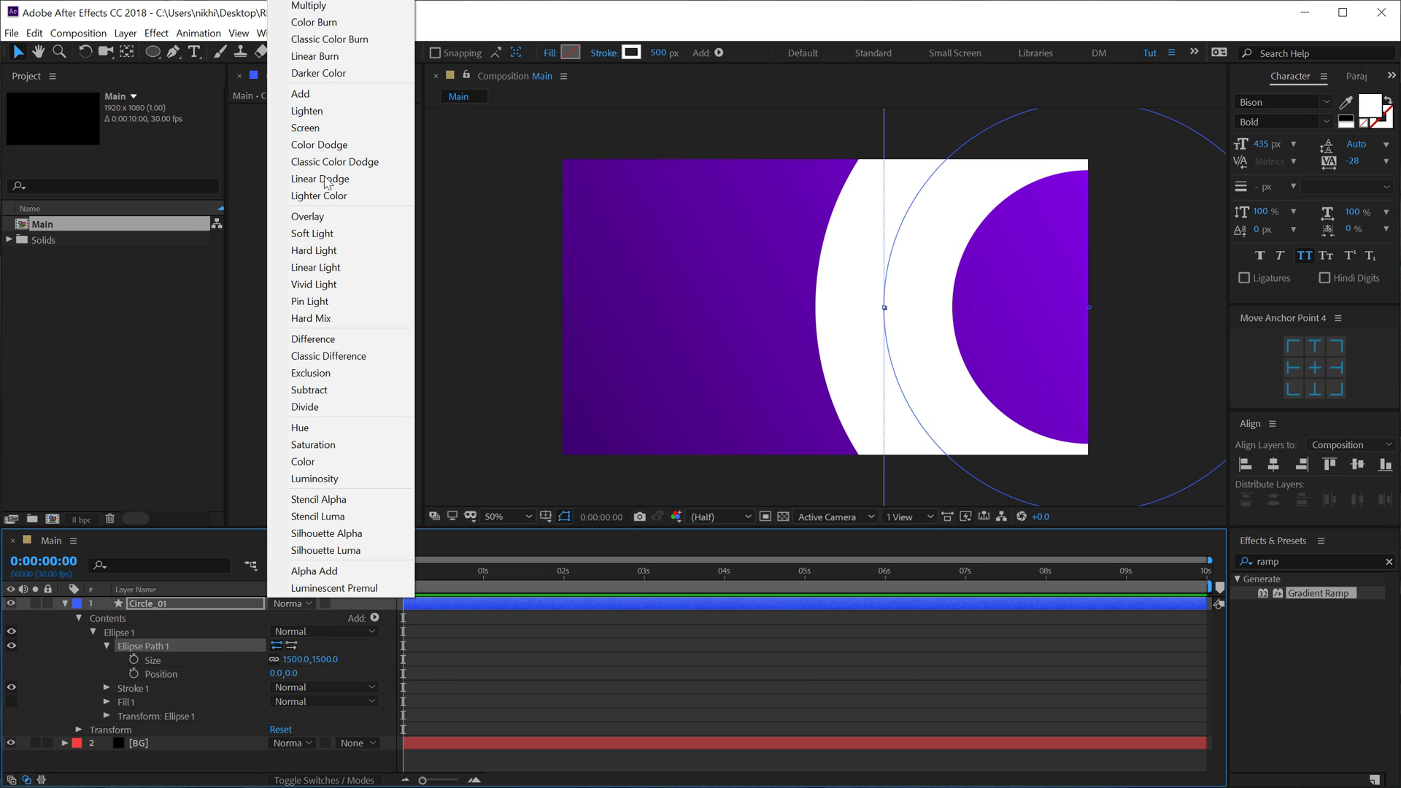
left_click(309, 6)
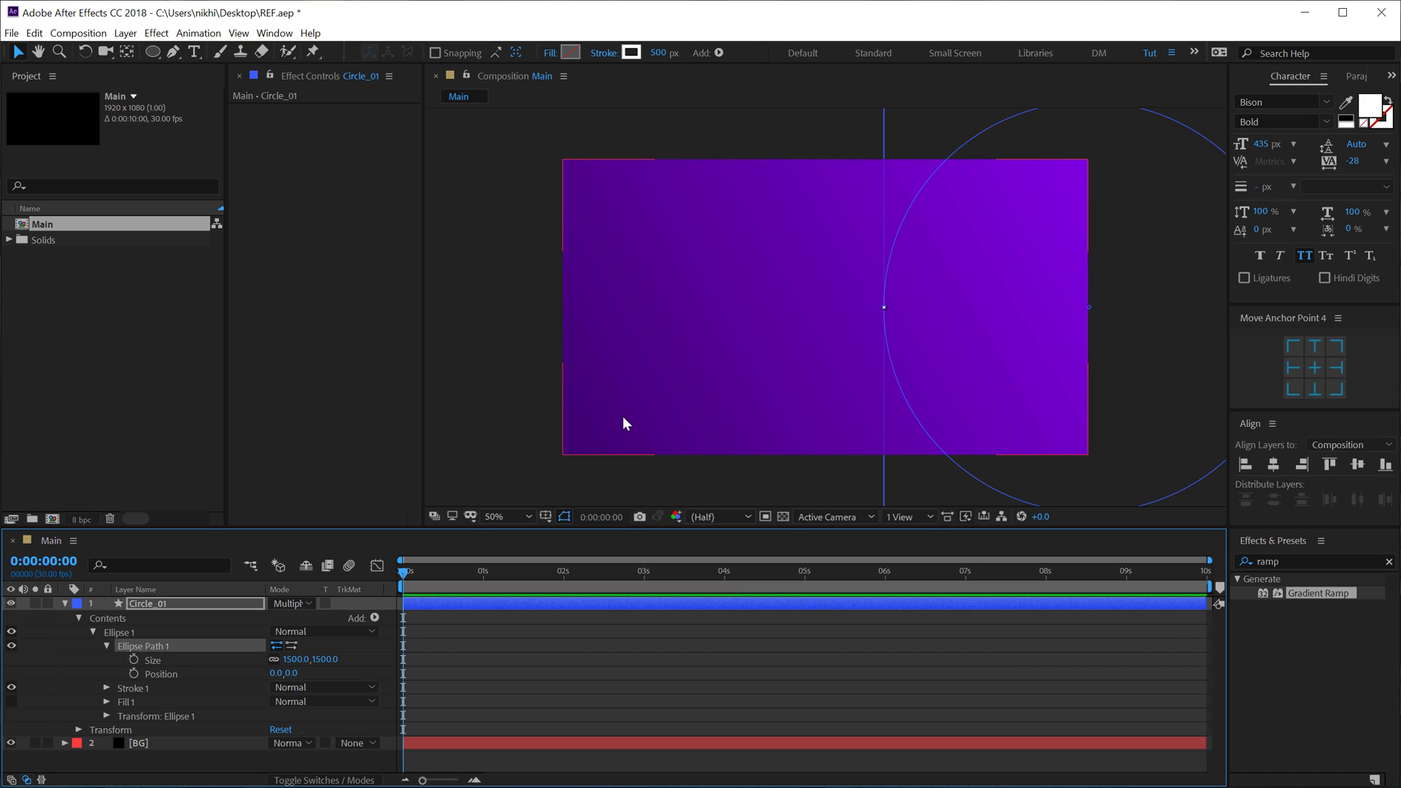
- Add an Inner Shadow layer style to Circle_01
left_click(106, 645)
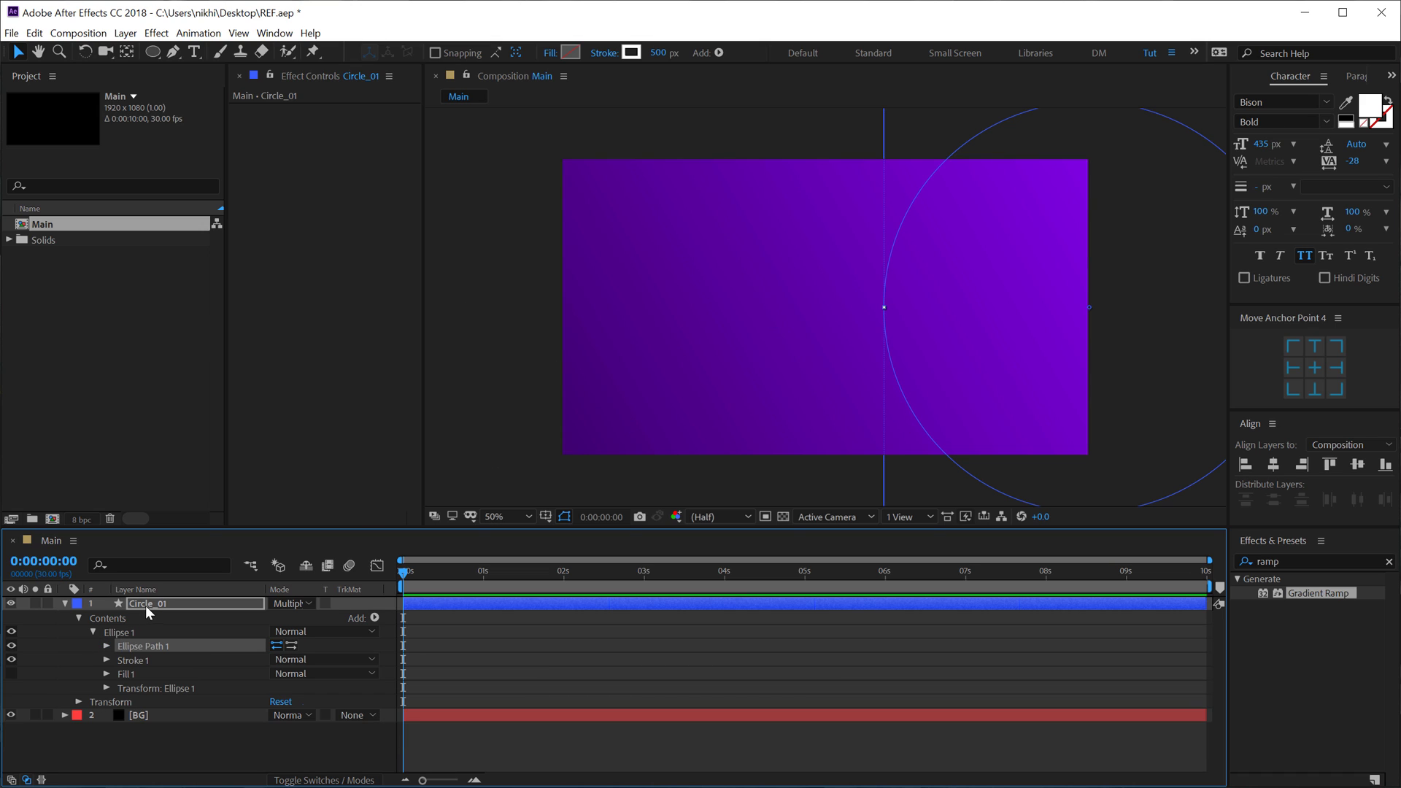
left_click(146, 603)
right_click(146, 602)
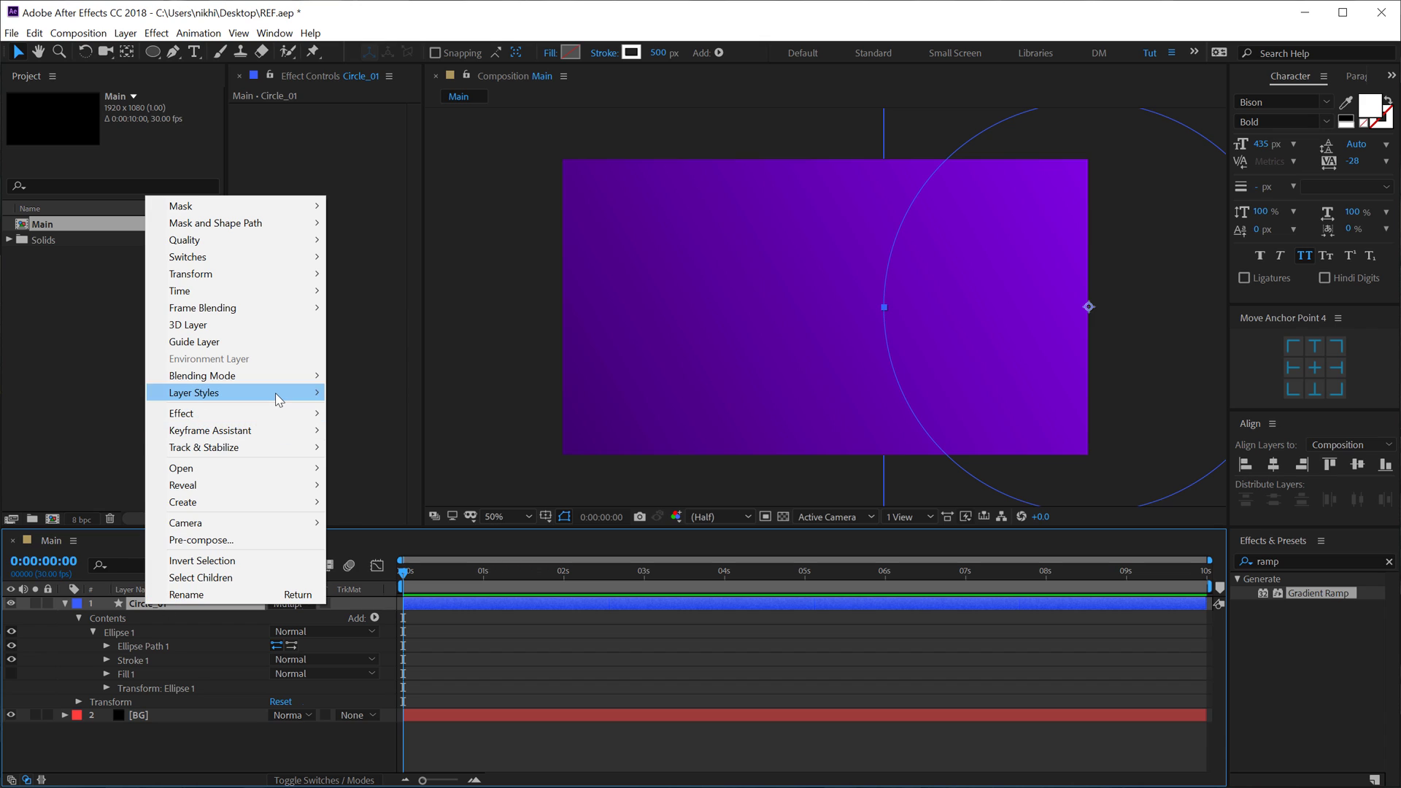
mouse_move(280, 394)
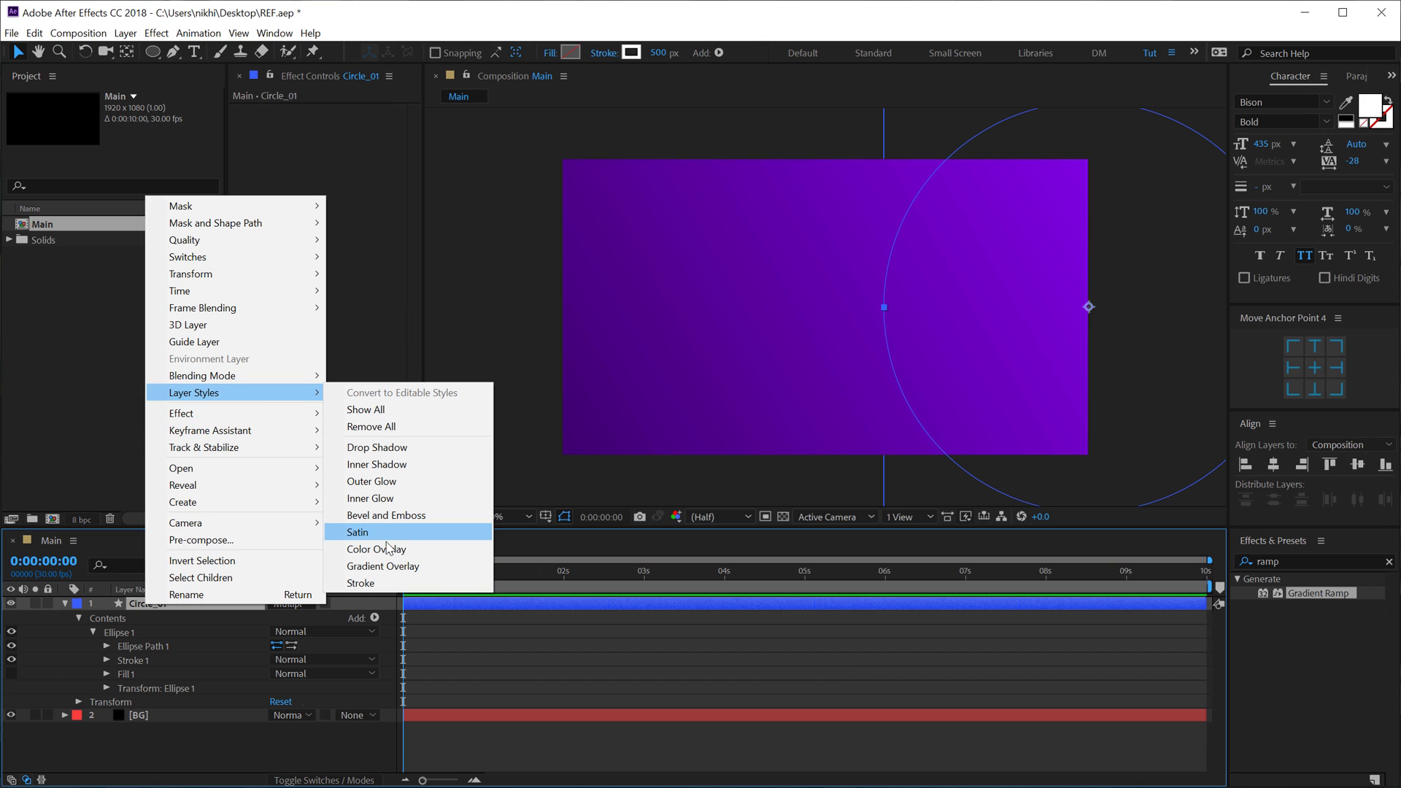
left_click(388, 464)
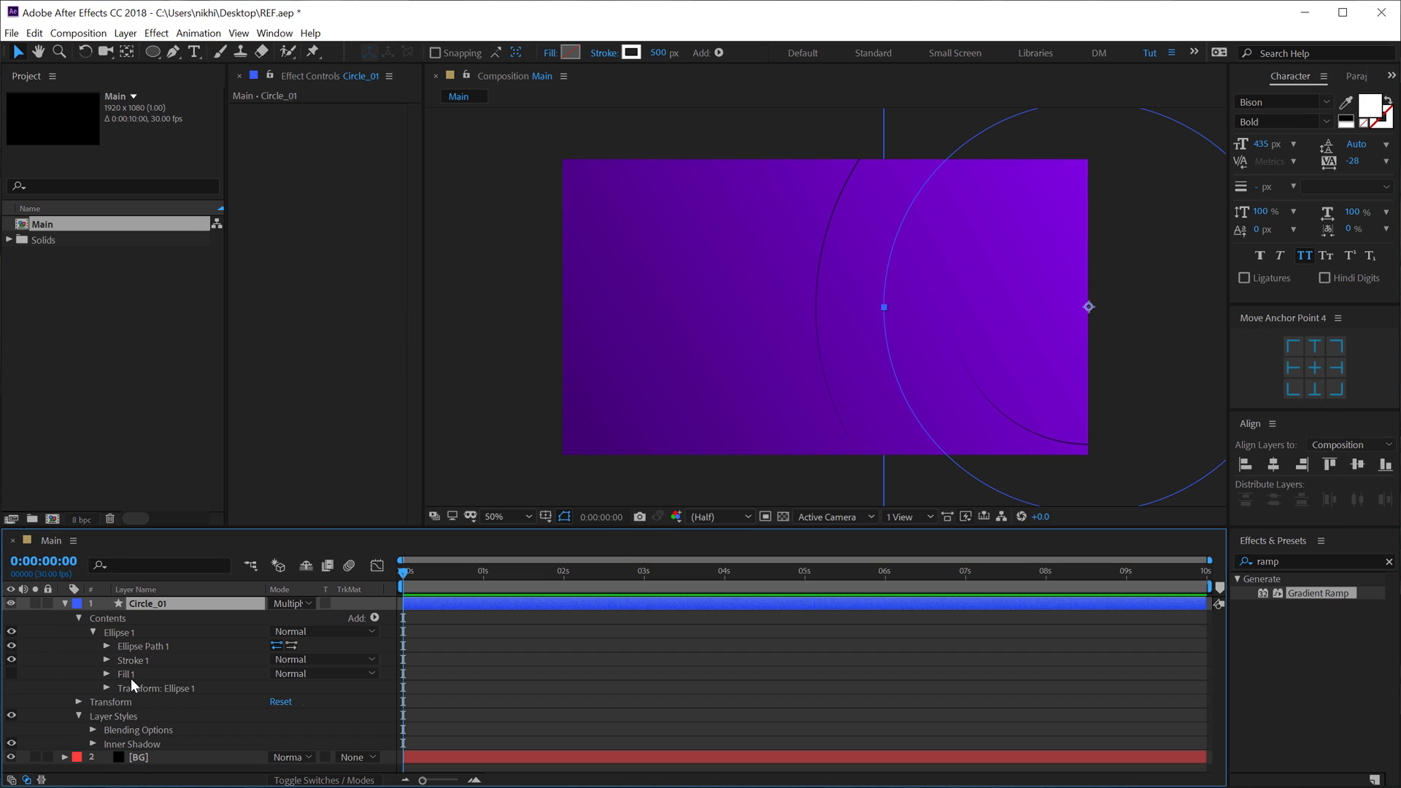
- Set the inner shadow size to 247, distance to 163 and angle to 81°
left_click(93, 744)
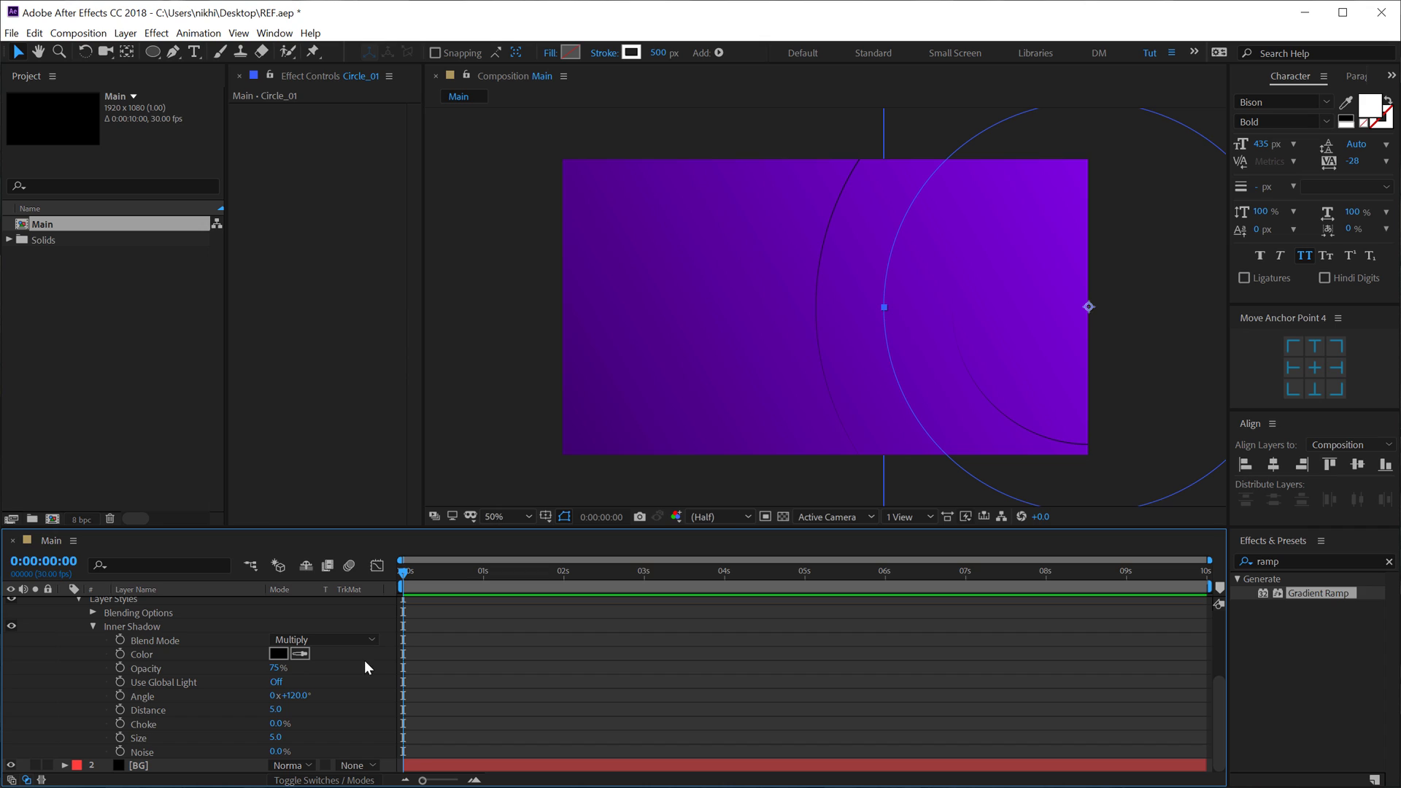
left_click(276, 739)
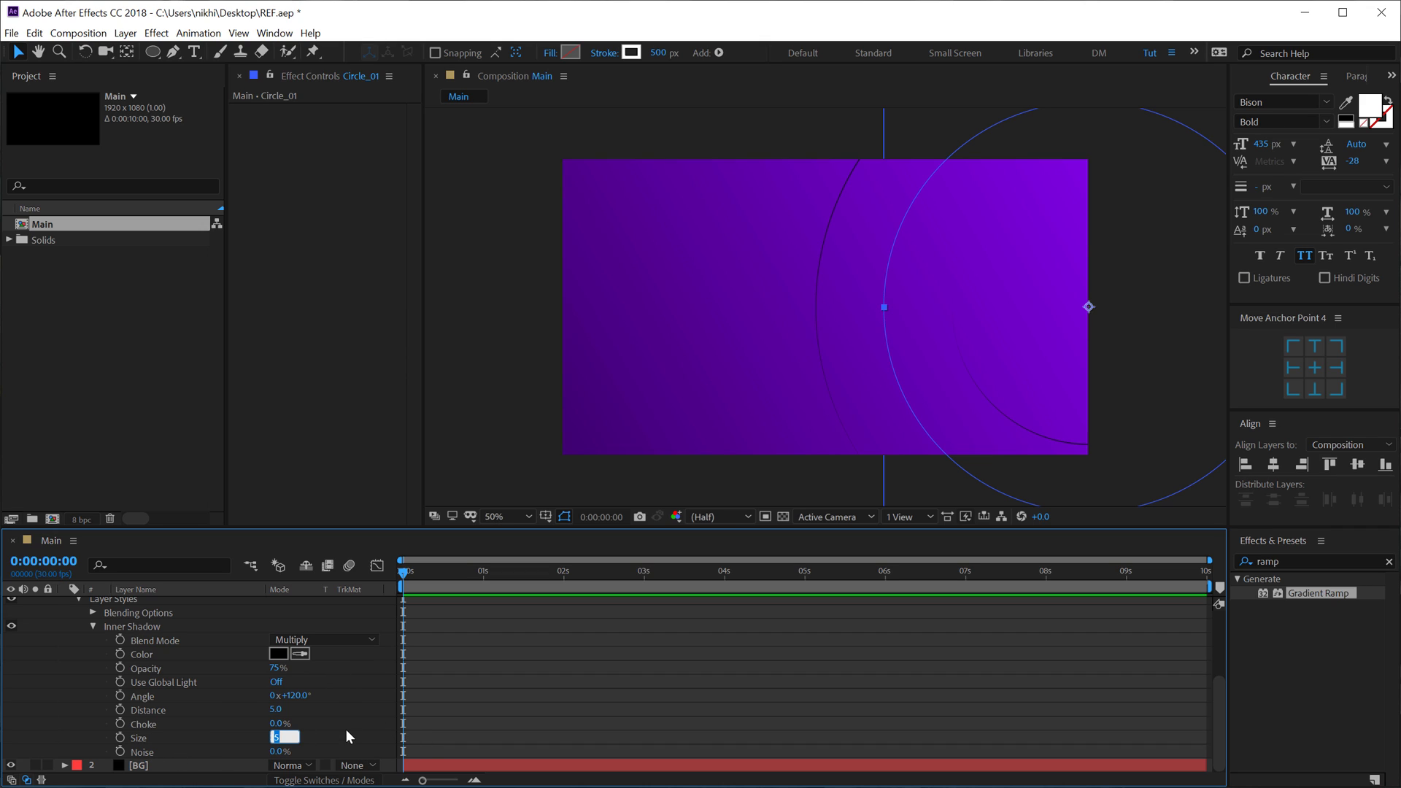
type("186")
key("Return")
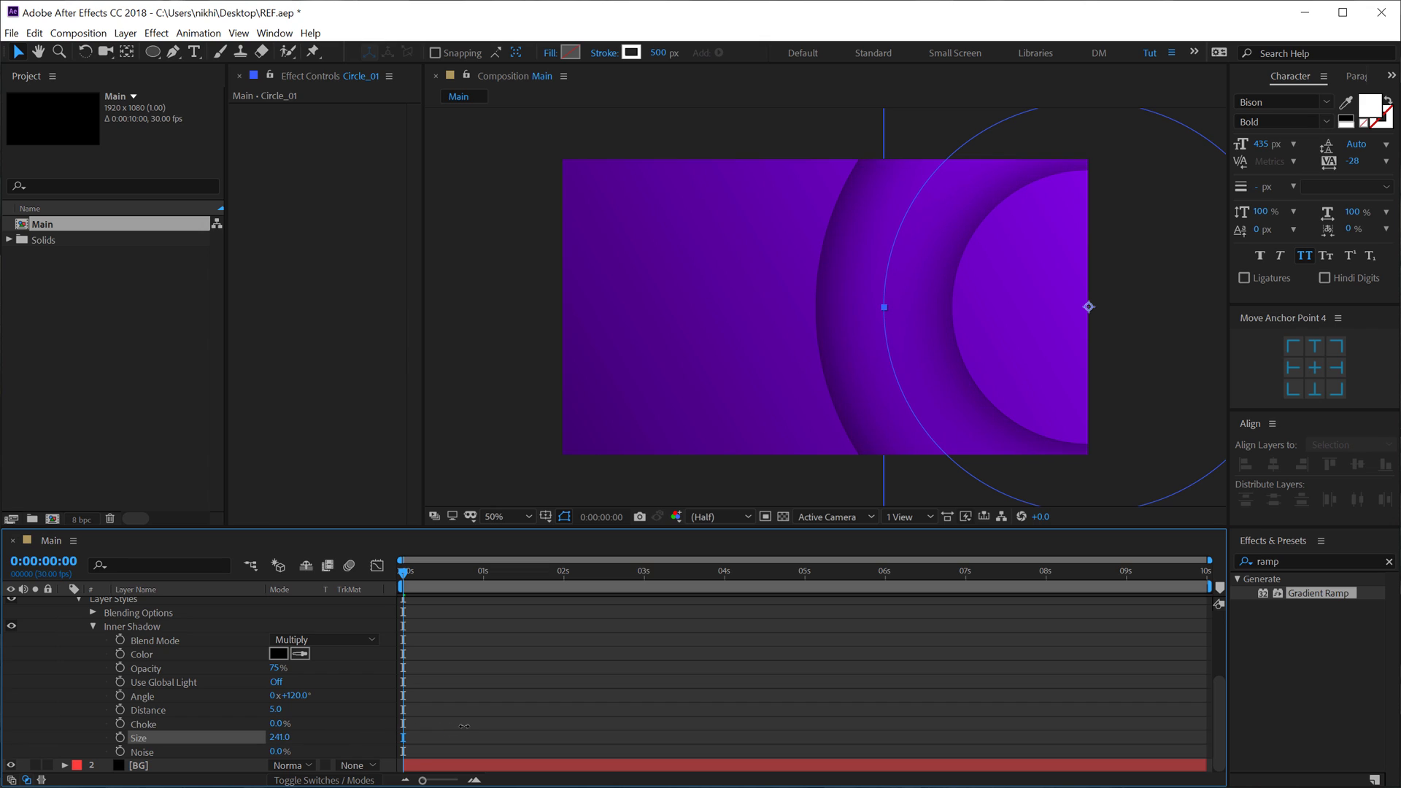
left_click_drag(471, 729, 469, 738)
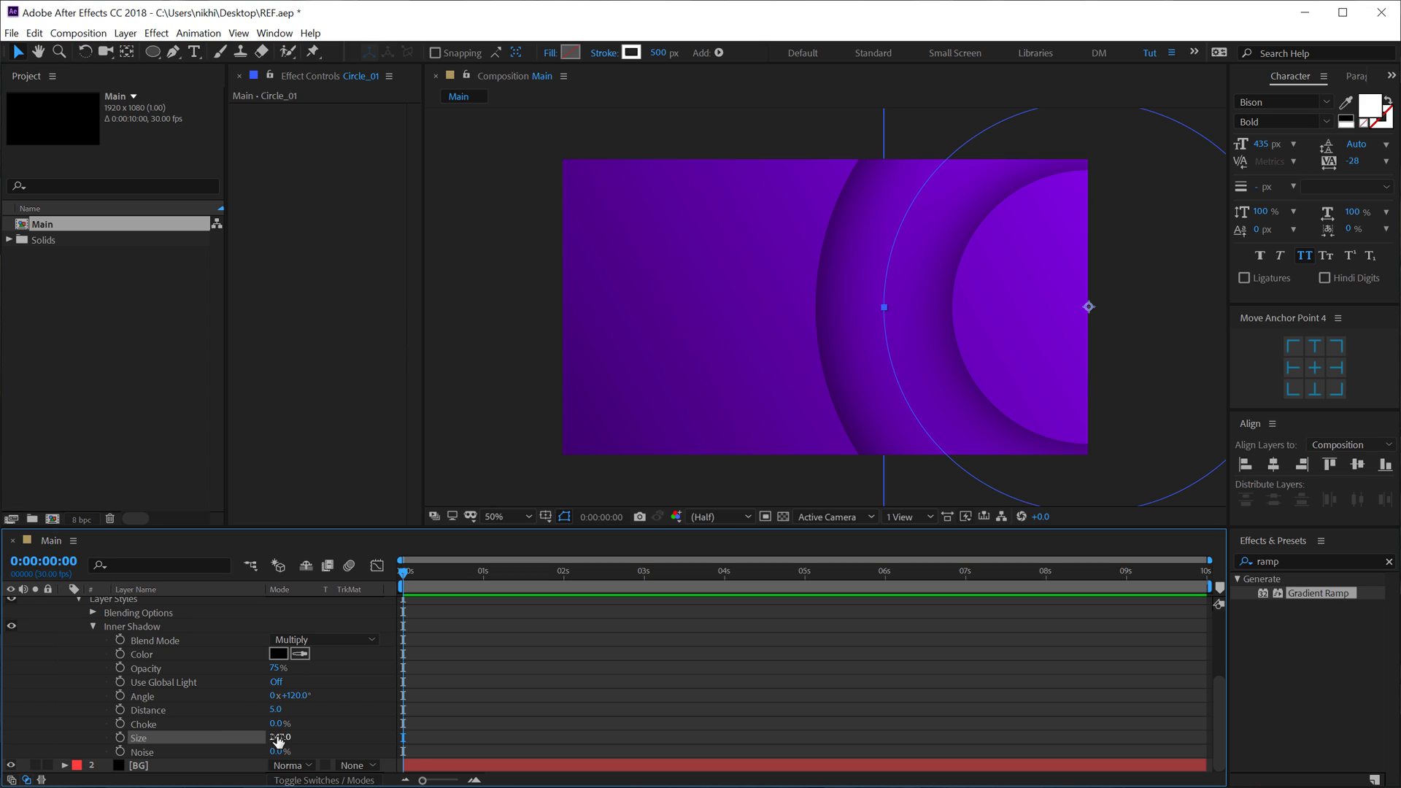
left_click_drag(276, 711, 406, 714)
left_click_drag(289, 695, 526, 661)
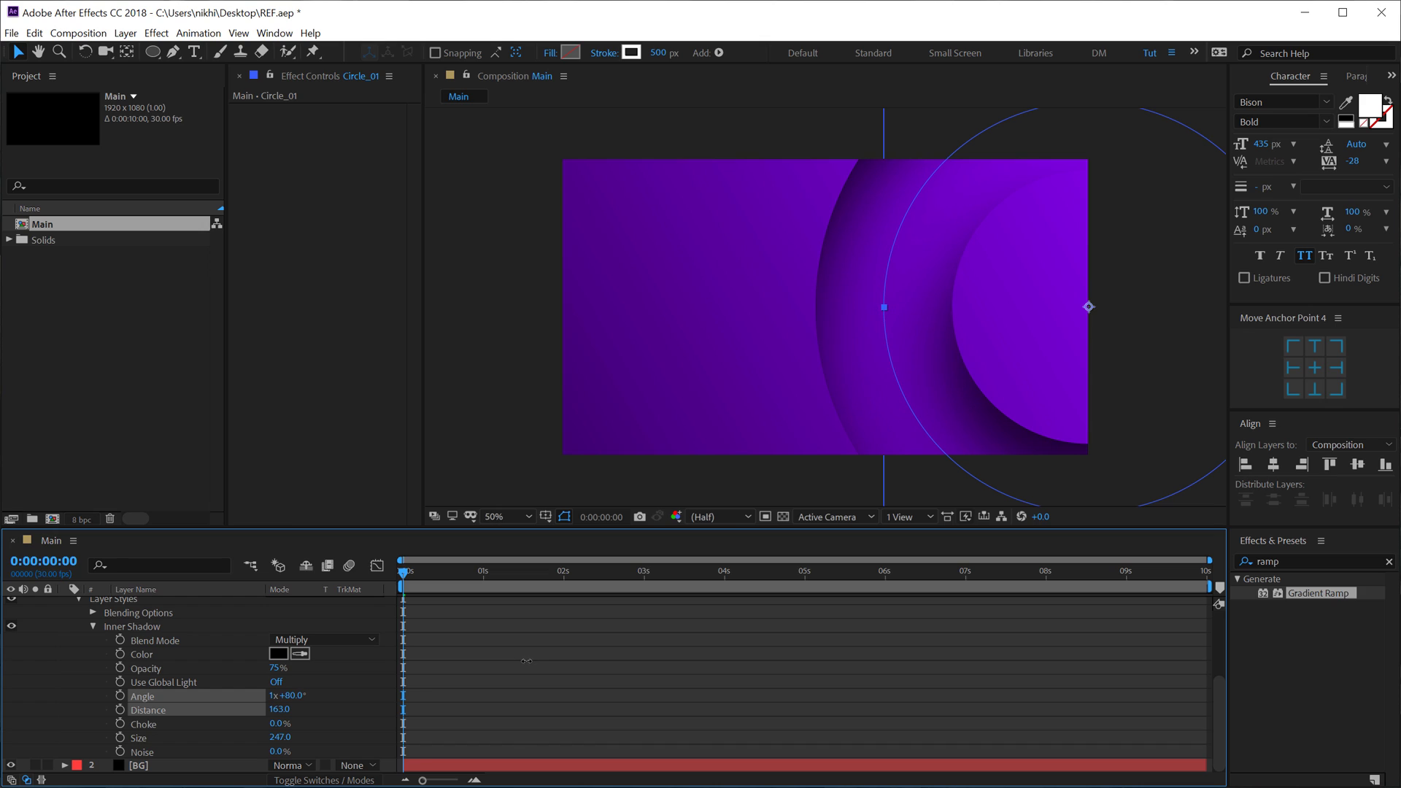
- Set the inner shadow opacity to 60% and noise to 1%
left_click(278, 668)
type("60")
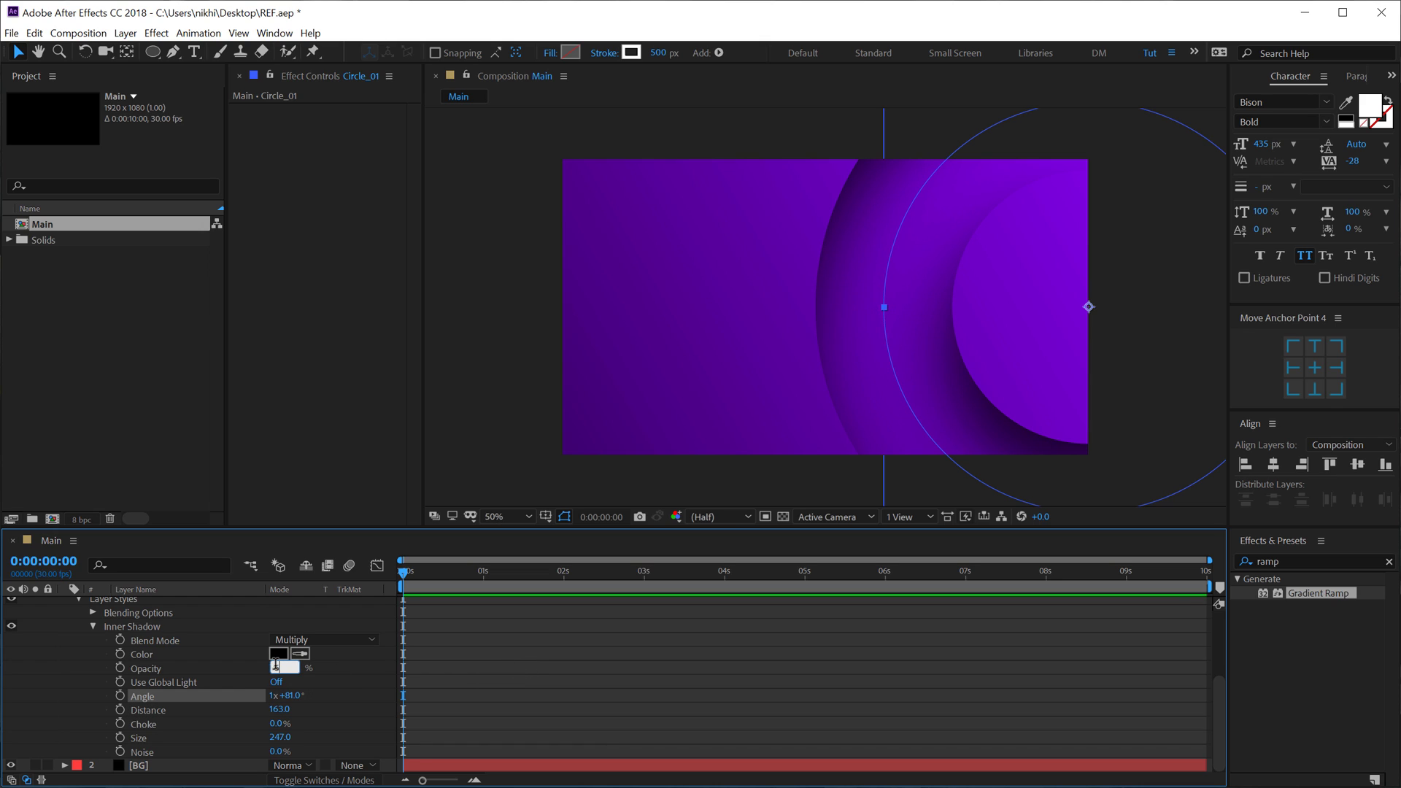
key("Return")
left_click(594, 454)
scroll(711, 400, "up", 2)
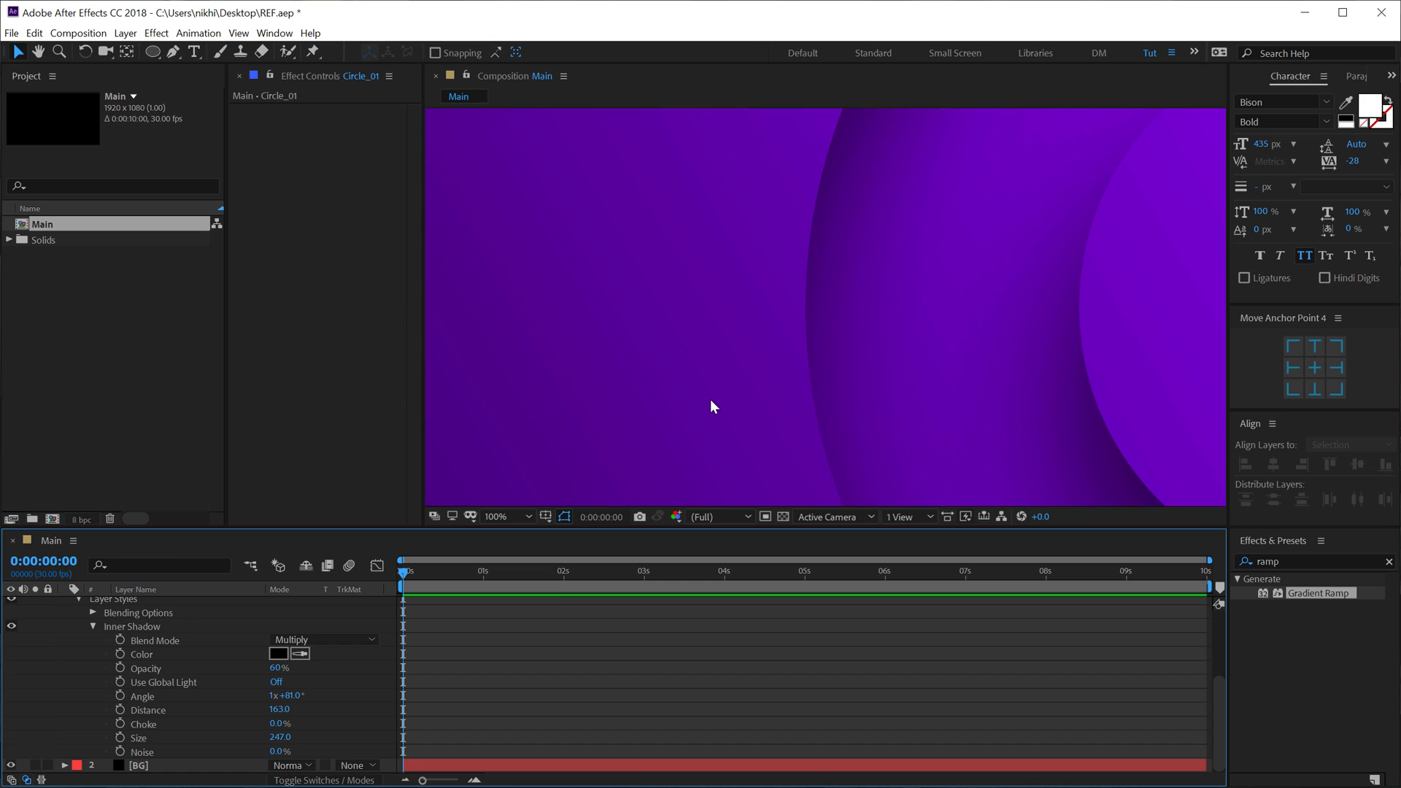
scroll(709, 400, "down", 2)
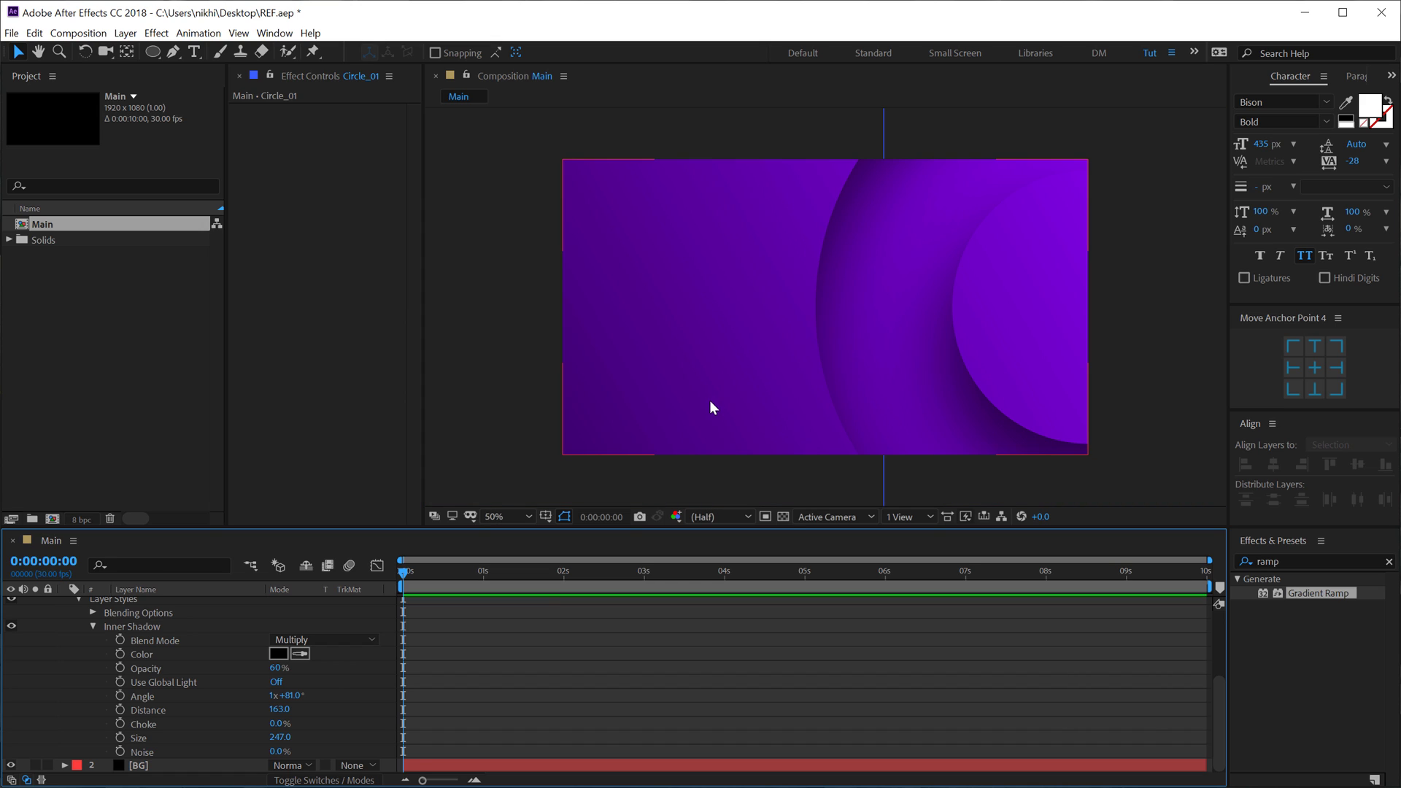
left_click(279, 751)
type("1")
key("Return")
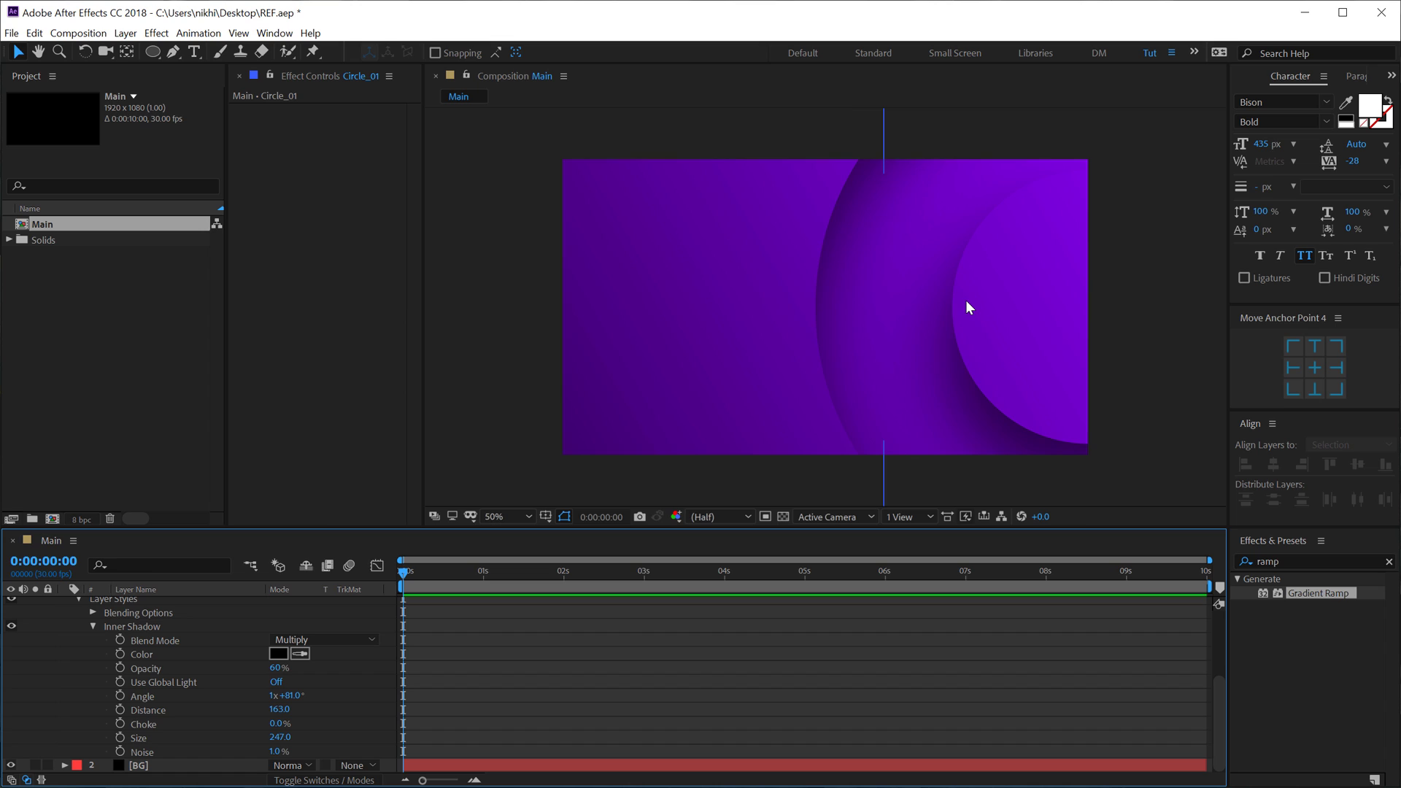
scroll(966, 301, "up", 2)
scroll(966, 301, "down", 2)
- Toggle the viewer between full and half magnification to check the shading
key("period")
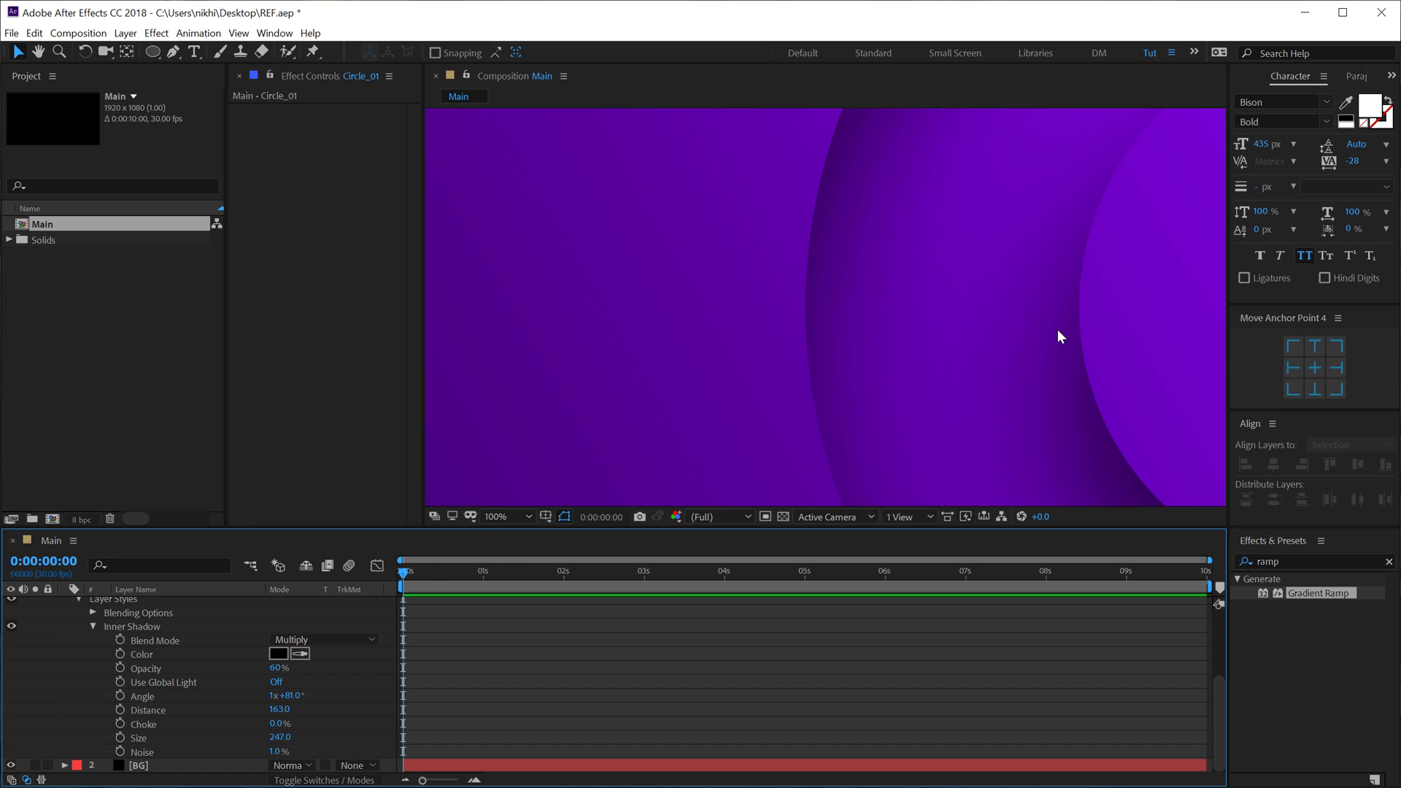
key("comma")
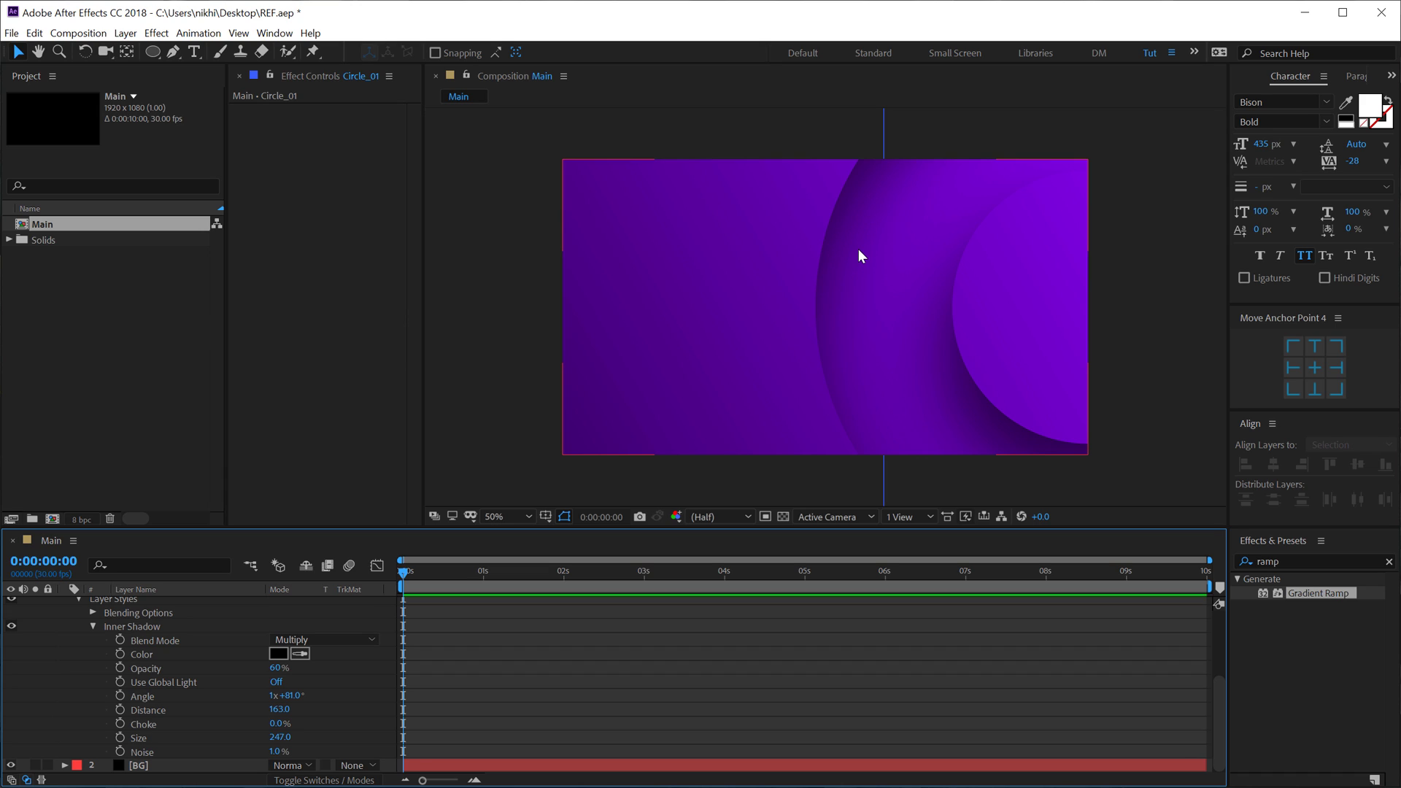
key("period")
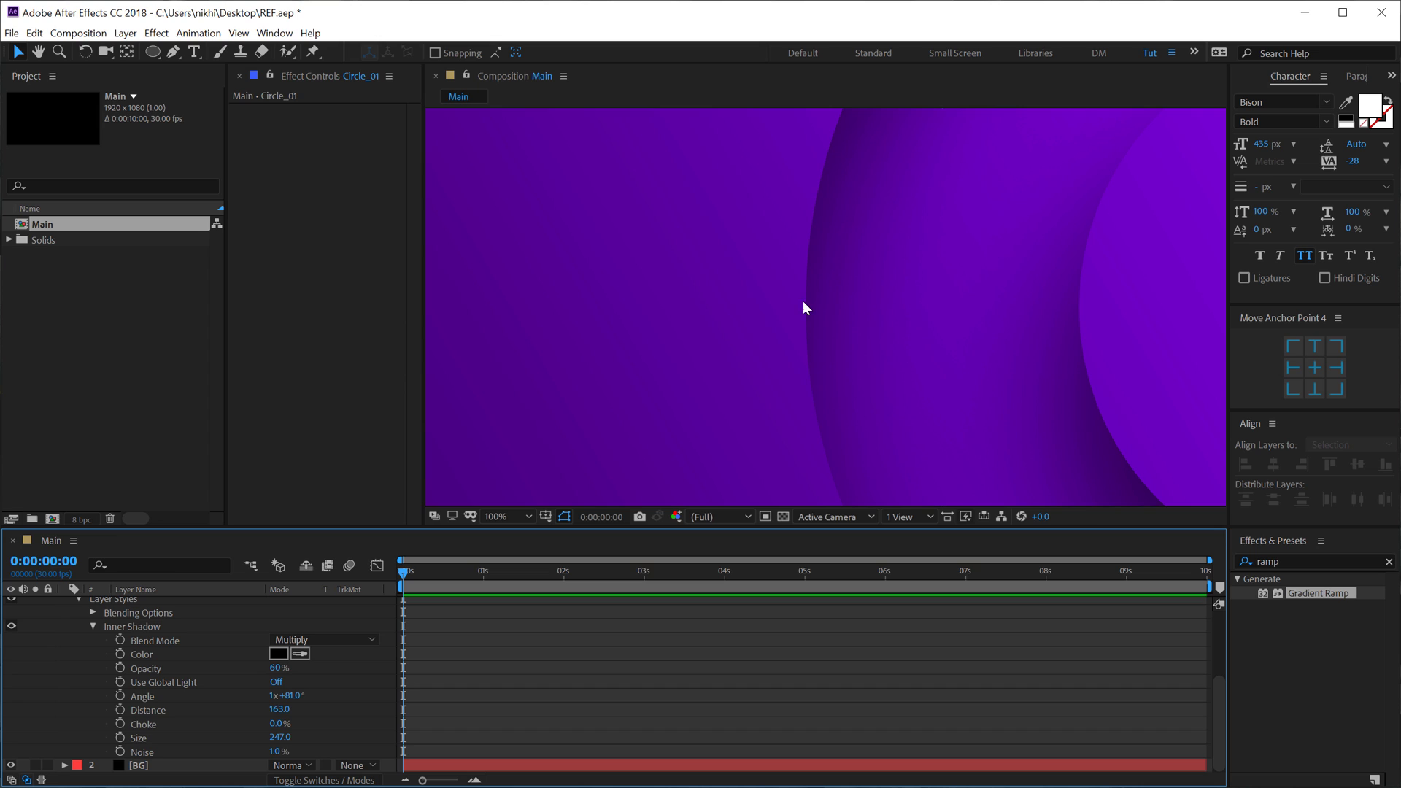
key("comma")
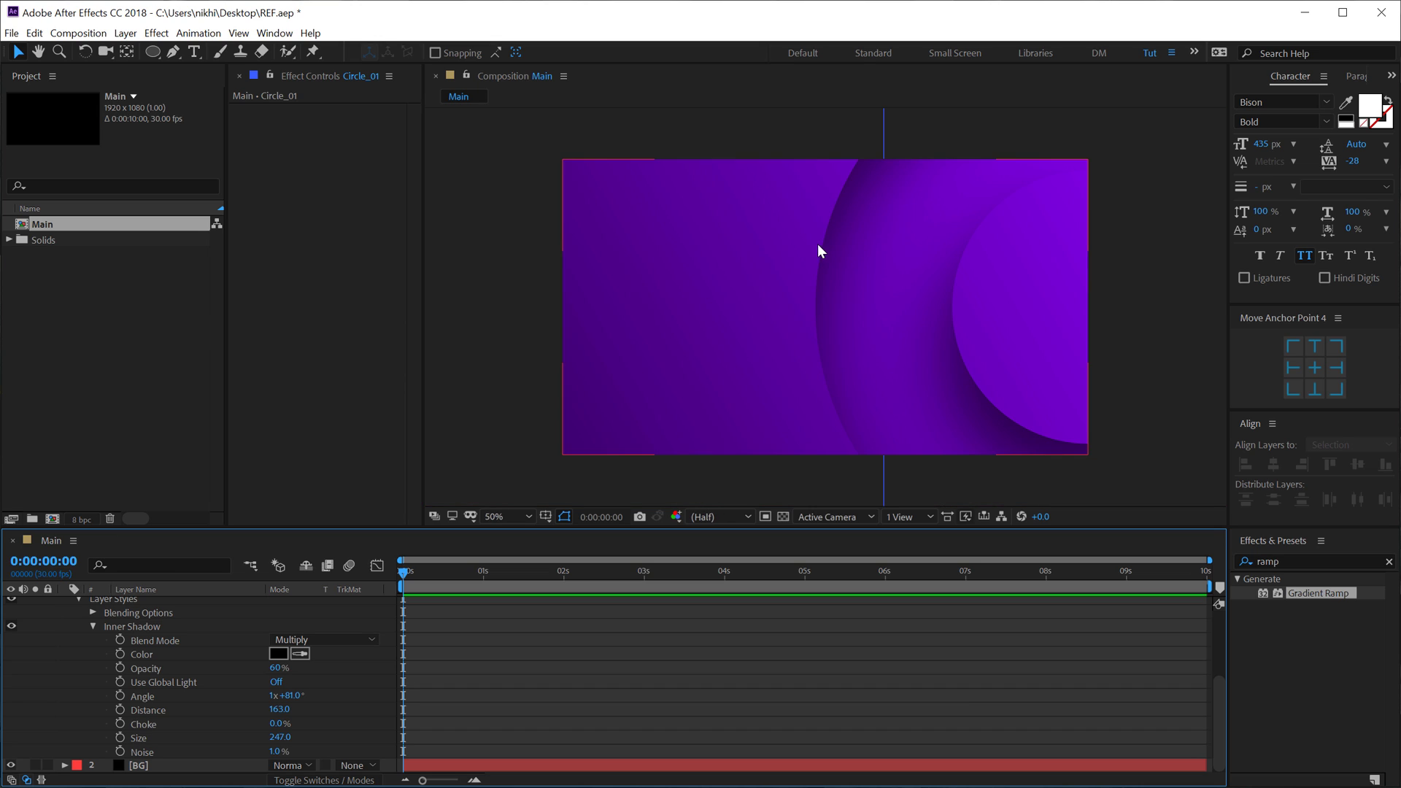
- Add a Bevel and Emboss layer style to Circle_01 and zoom in on the ring's upper edge
left_click(91, 627)
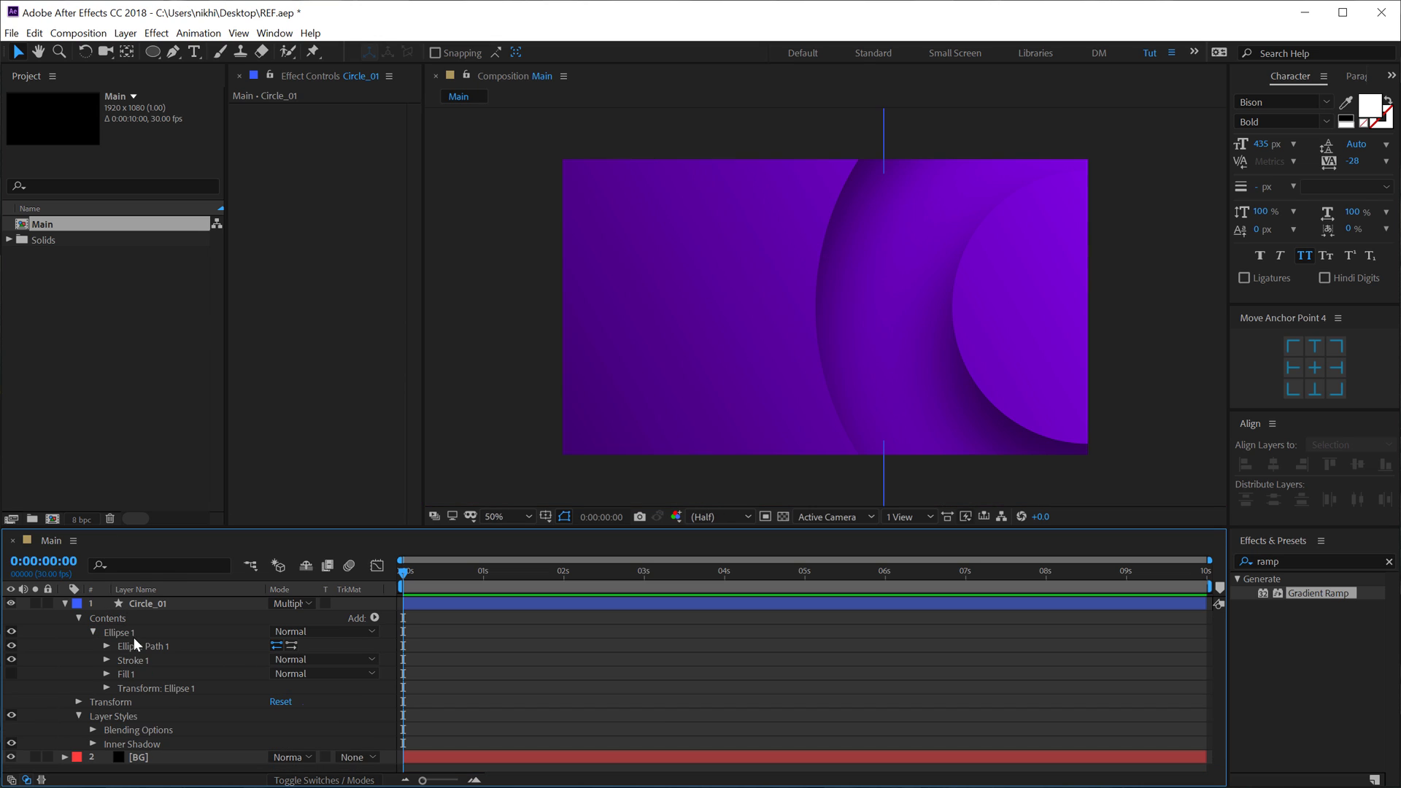
right_click(154, 603)
mouse_move(275, 396)
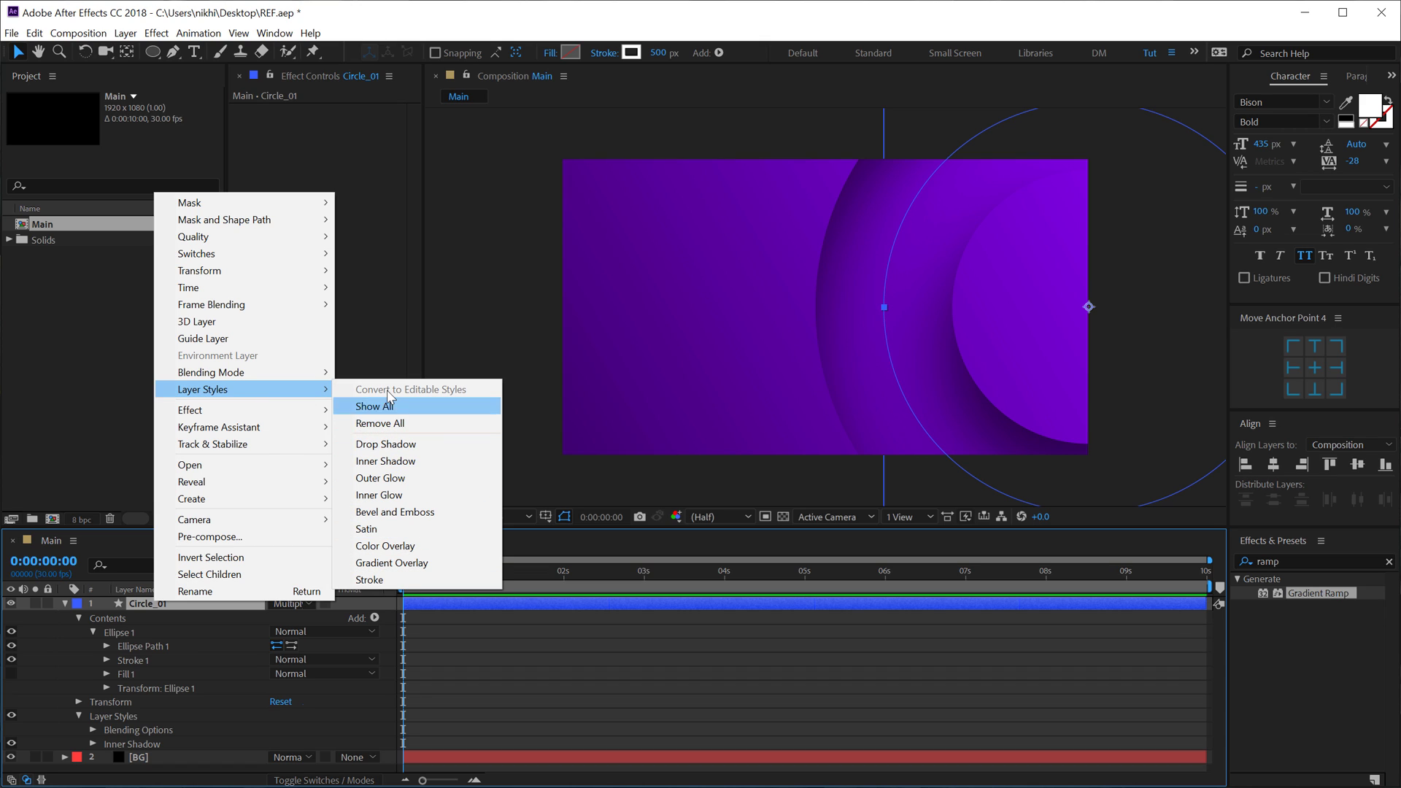
left_click(385, 511)
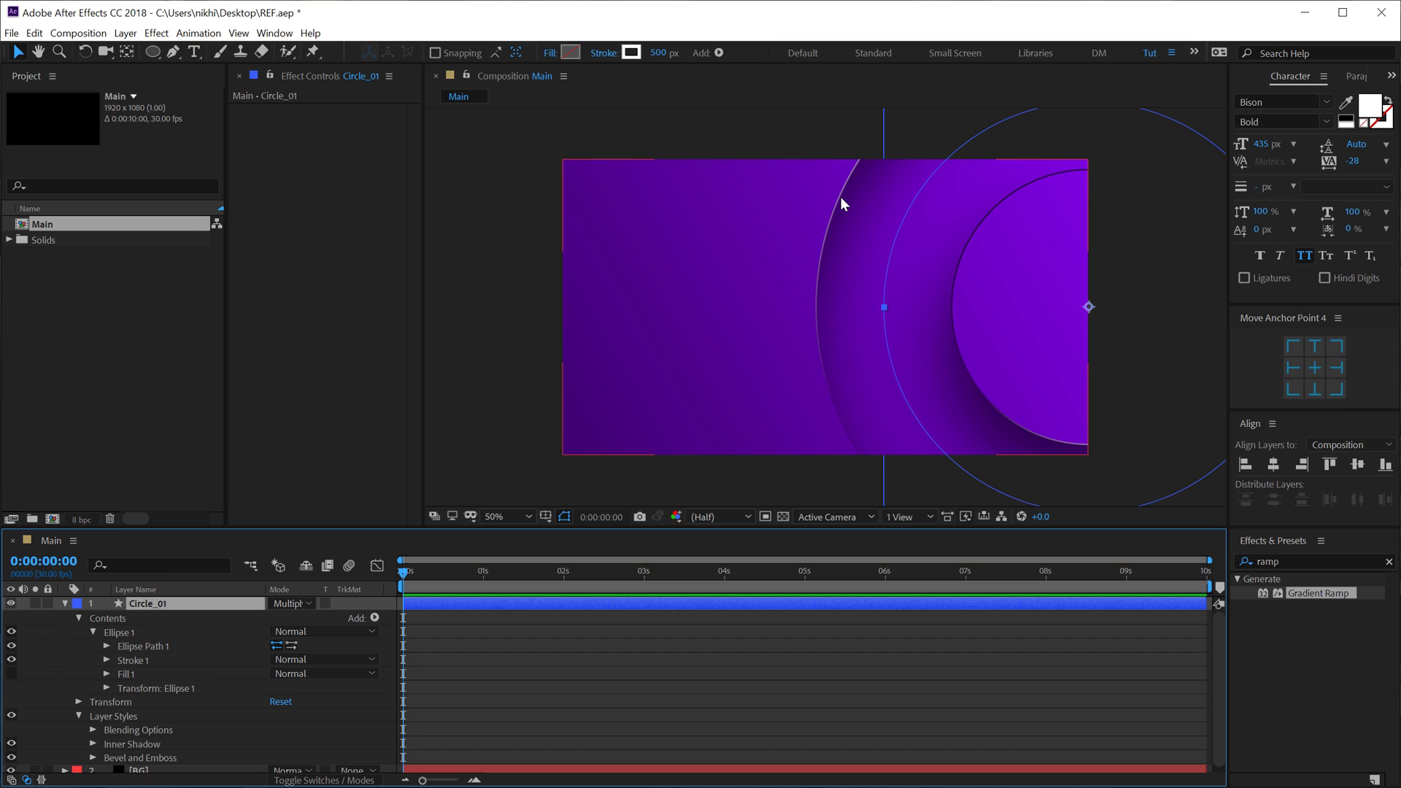
scroll(841, 197, "up", 2)
left_click_drag(847, 165, 767, 229)
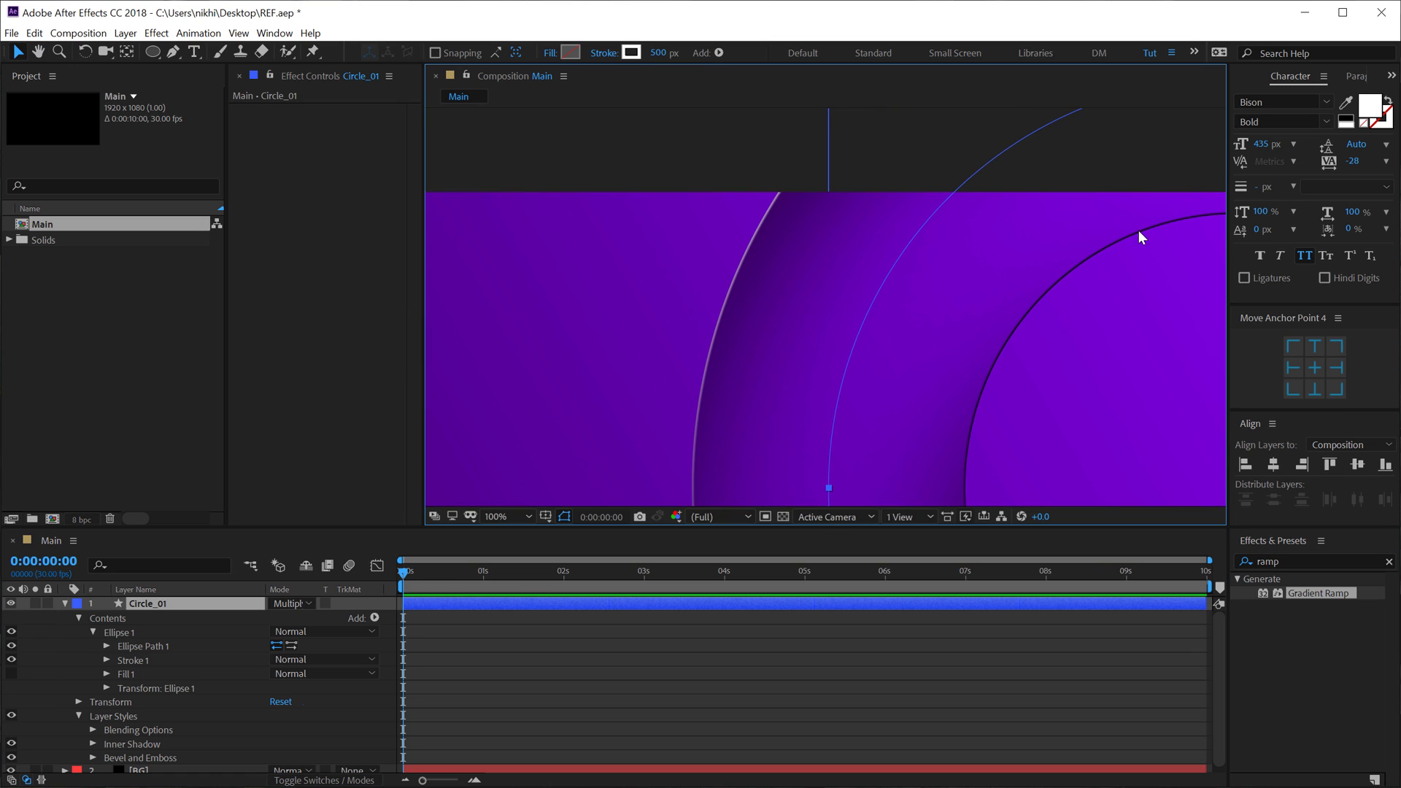
- Set the bevel's altitude to 0° and size to 4
left_click(92, 757)
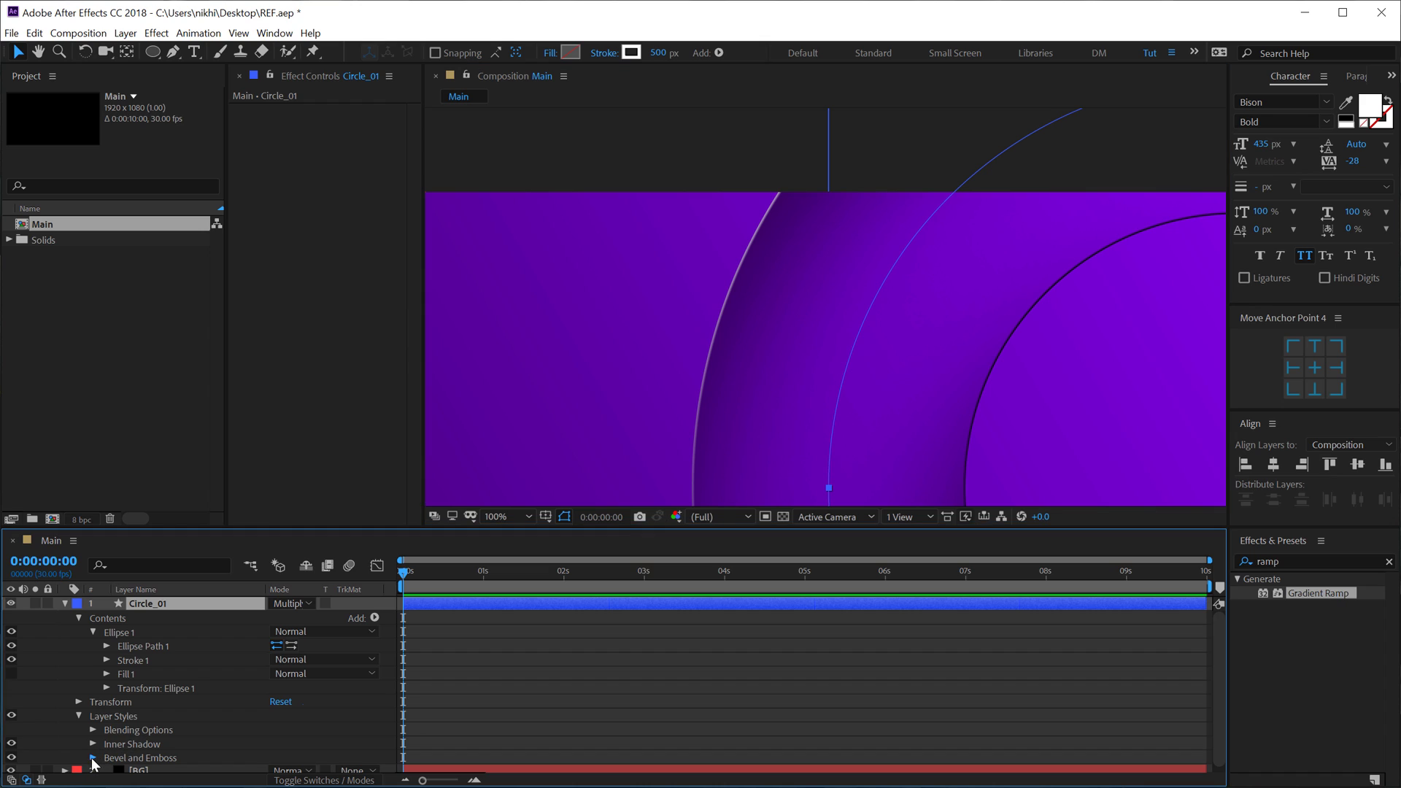
scroll(208, 701, "down", 5)
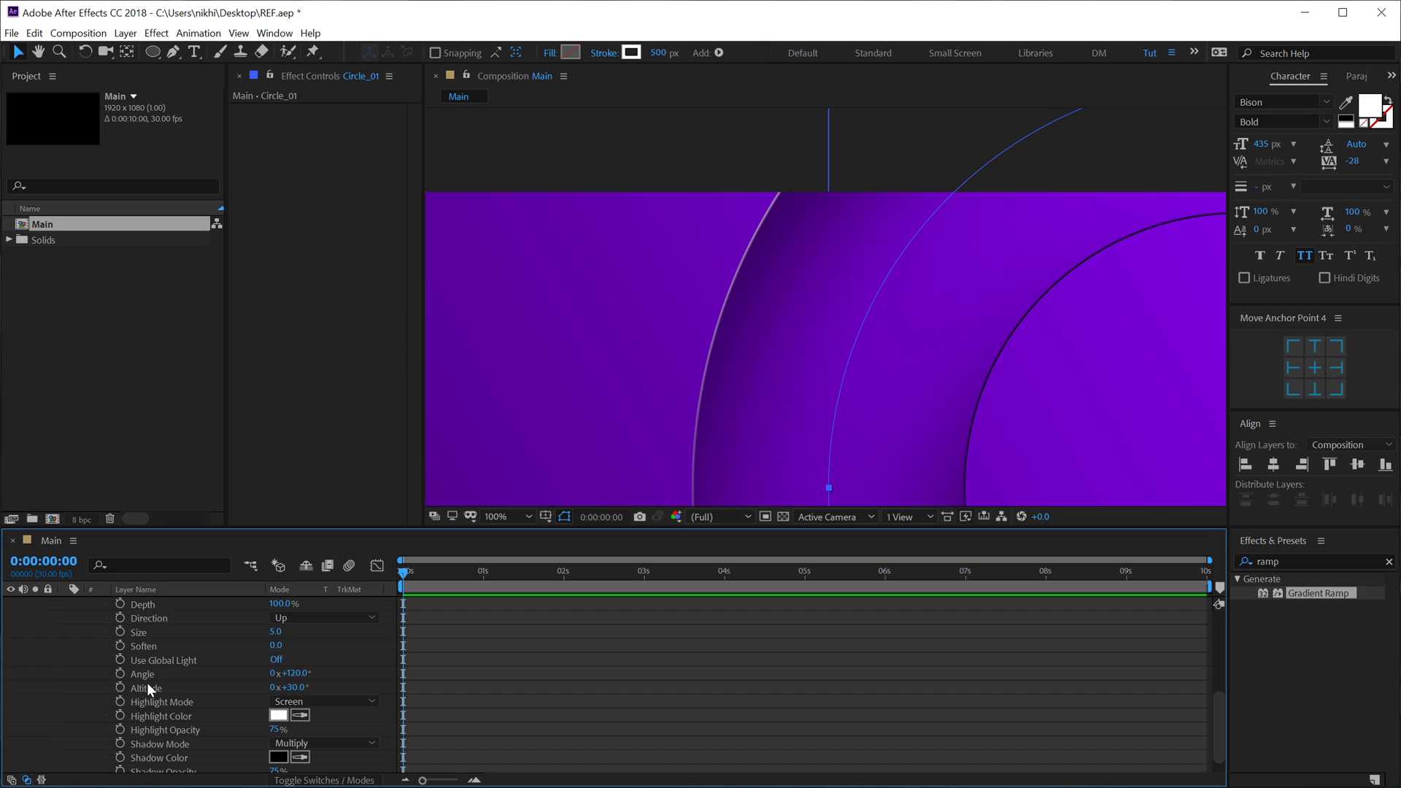
left_click_drag(302, 695, 247, 712)
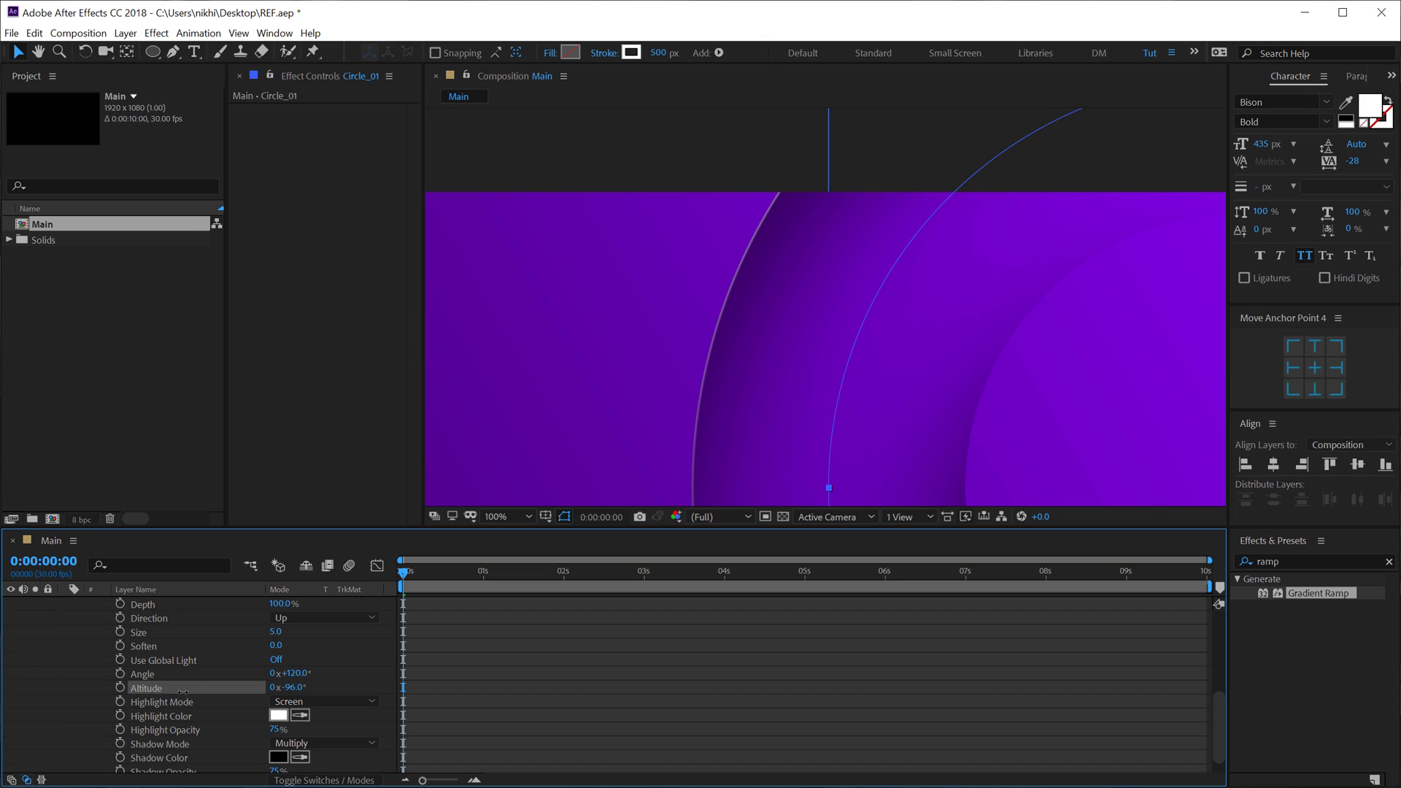
left_click(303, 693)
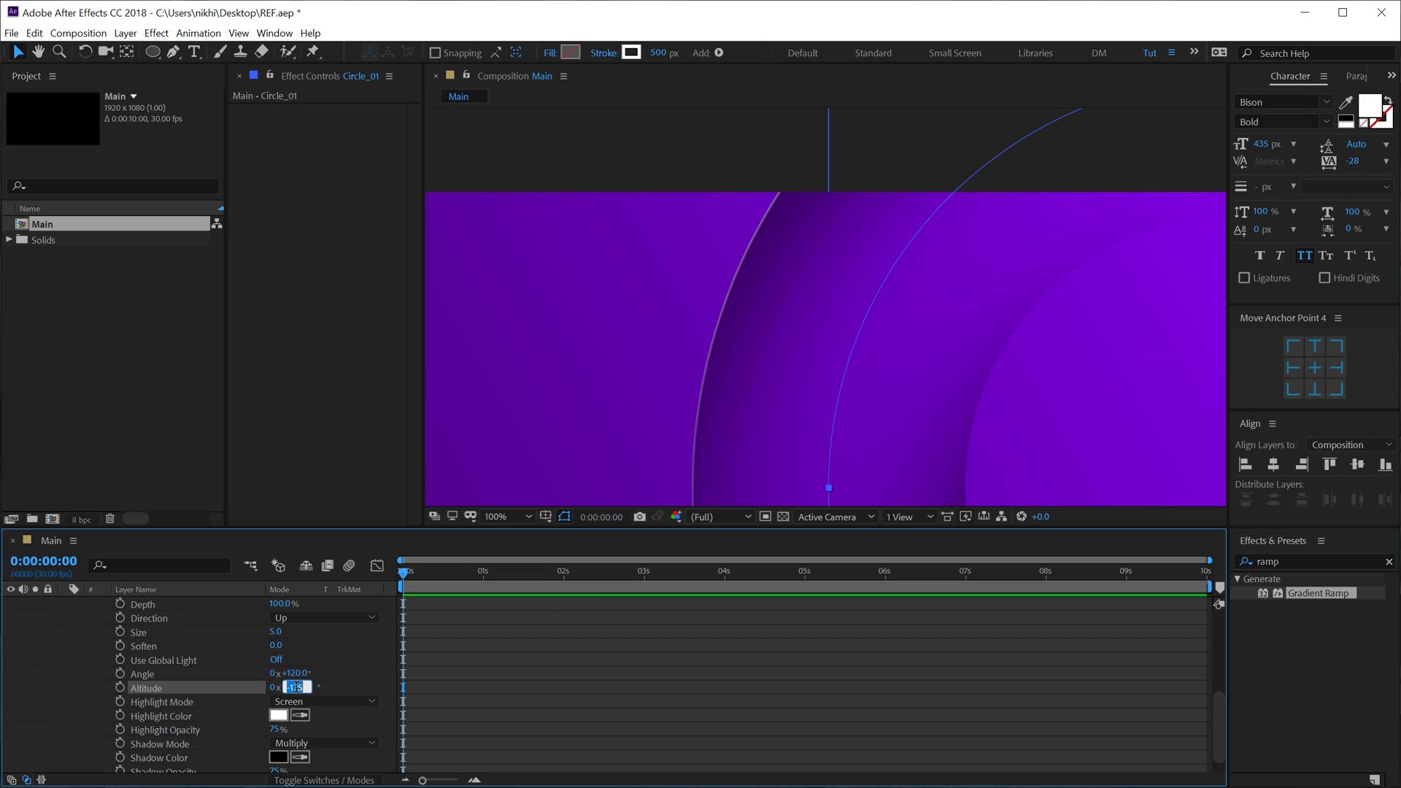
type("0")
left_click(330, 672)
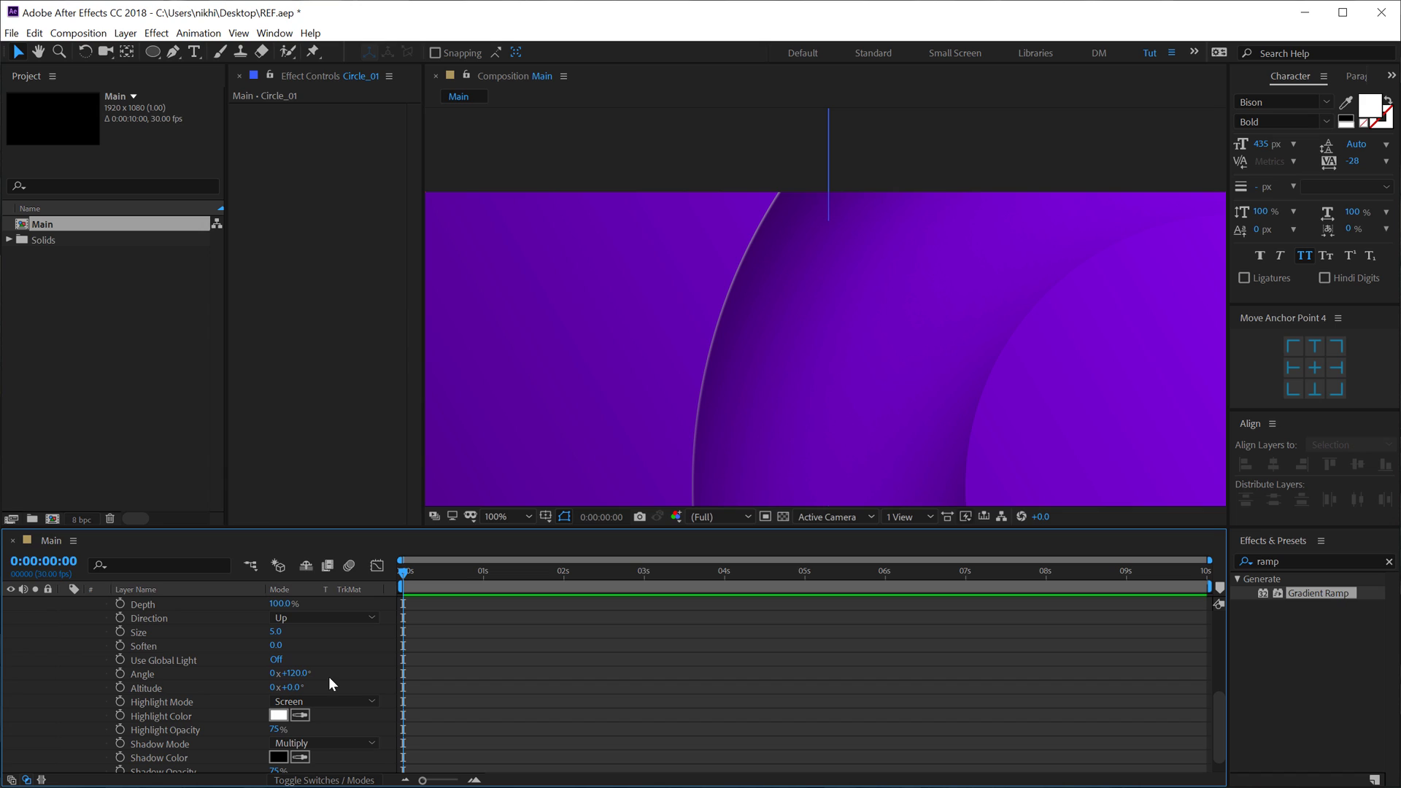
left_click(276, 632)
left_click(348, 644)
- Raise the bevel highlight opacity and zoom the view back out
scroll(890, 428, "down", 3)
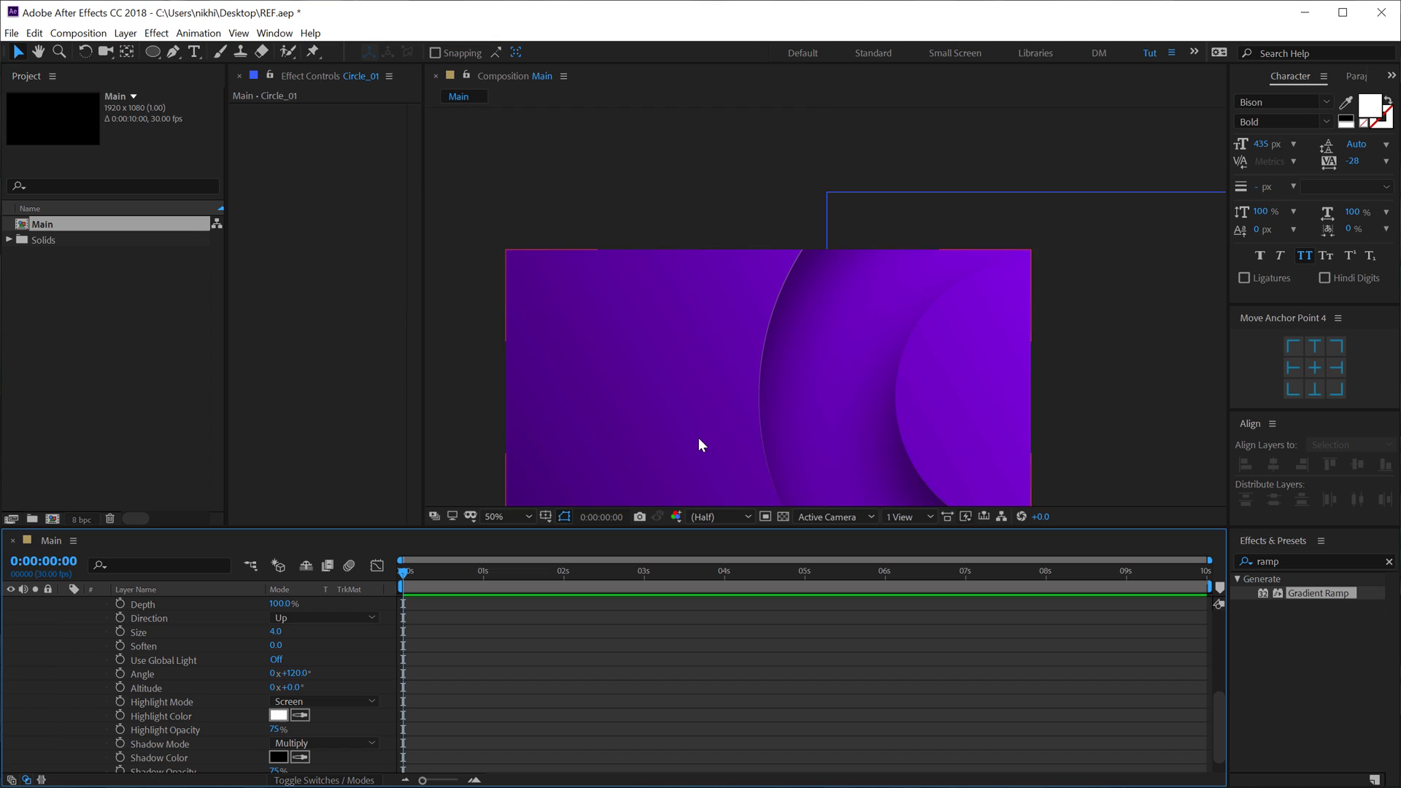
scroll(699, 437, "up", 3)
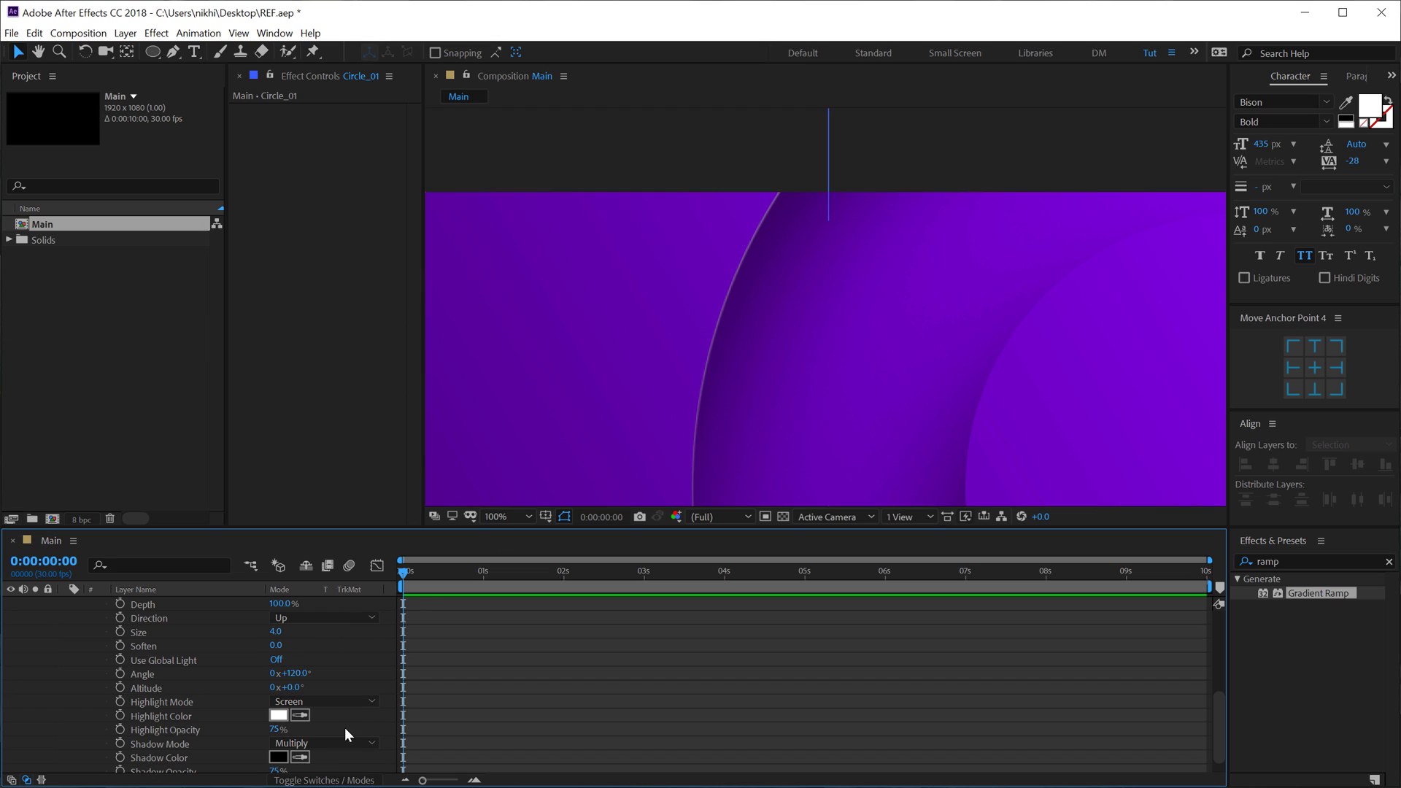
left_click_drag(277, 728, 570, 729)
scroll(847, 300, "down", 2)
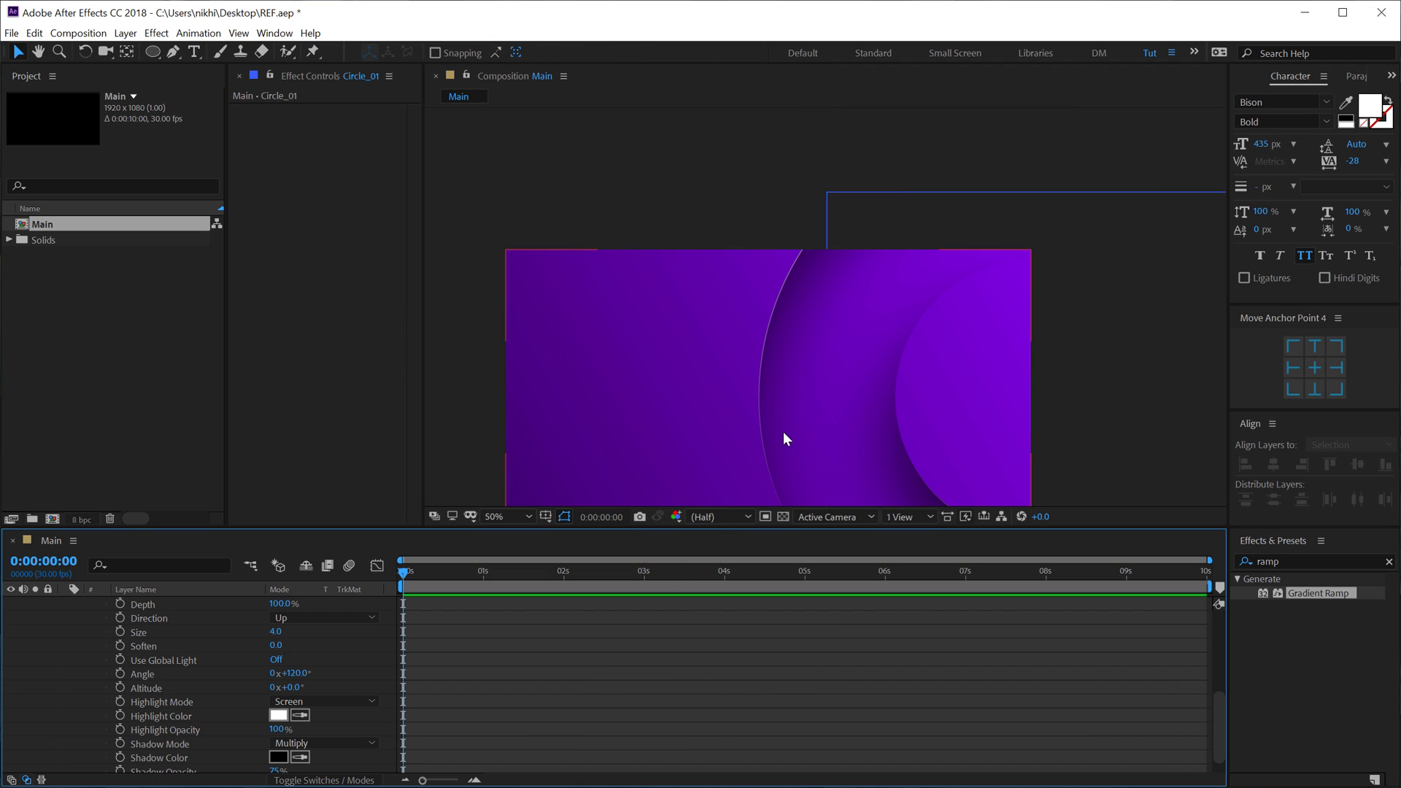
key("h")
key("v")
scroll(843, 334, "up", 2)
scroll(841, 330, "down", 2)
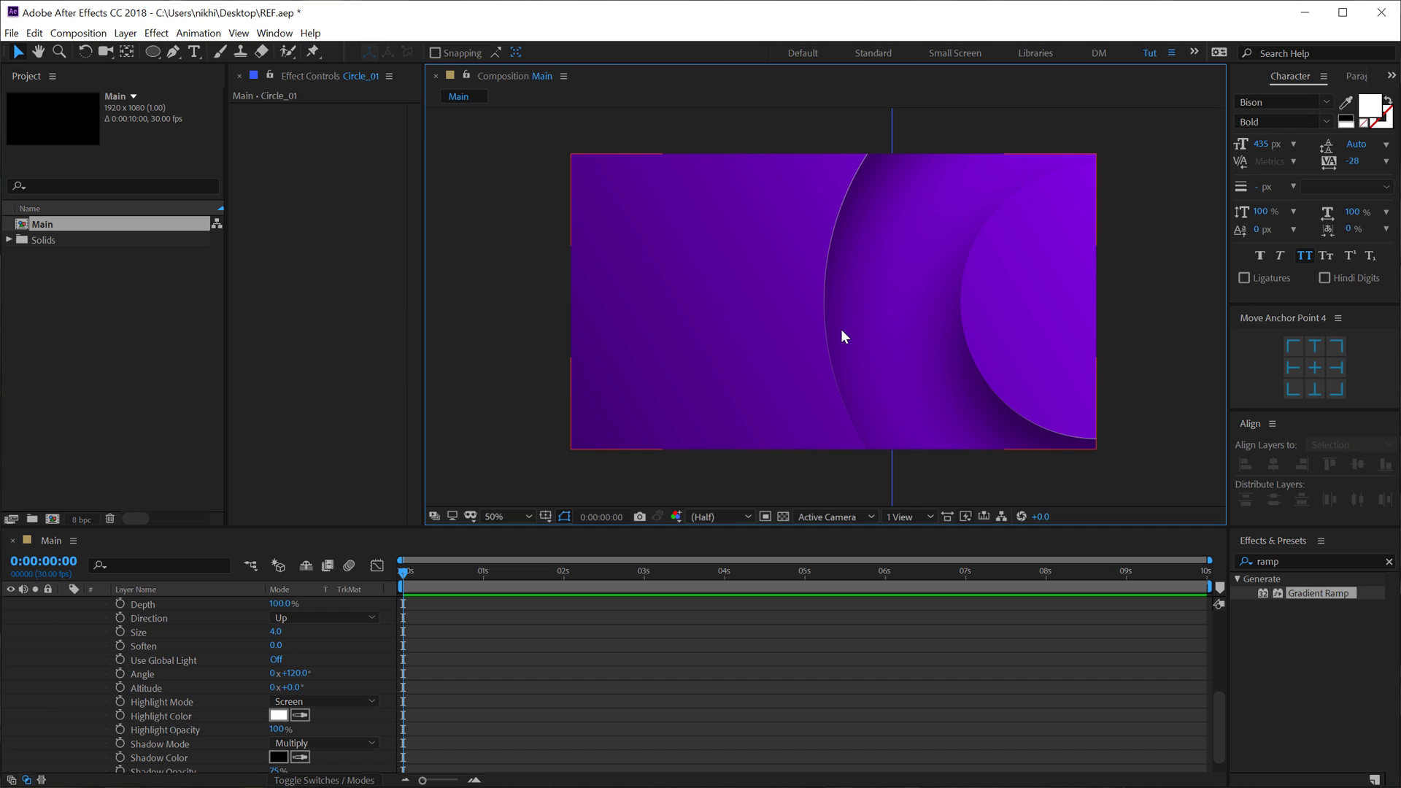
scroll(182, 677, "up", 2)
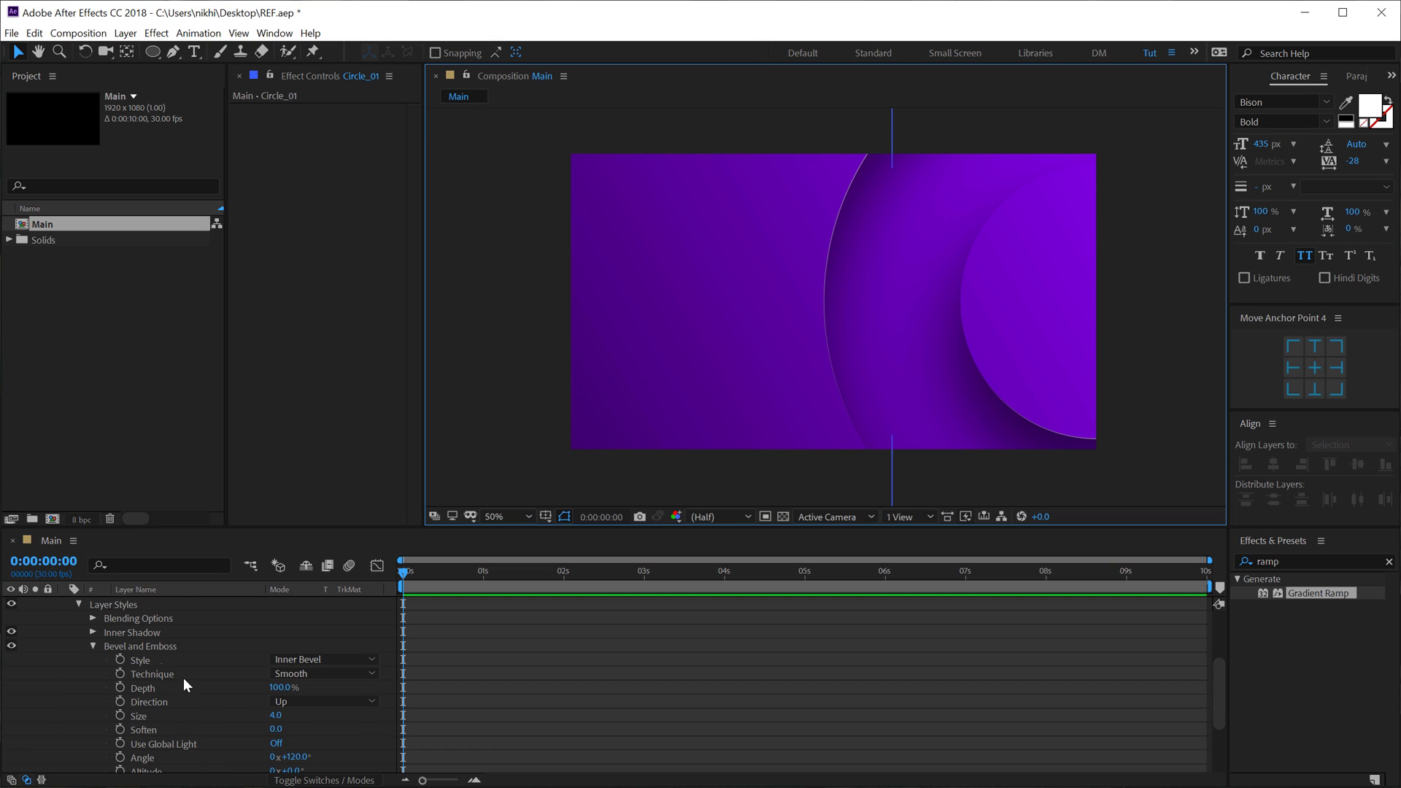
left_click(93, 646)
- Change the inner shadow opacity from 60% to 65%
scroll(99, 716, "up", 3)
left_click(93, 738)
scroll(203, 702, "down", 2)
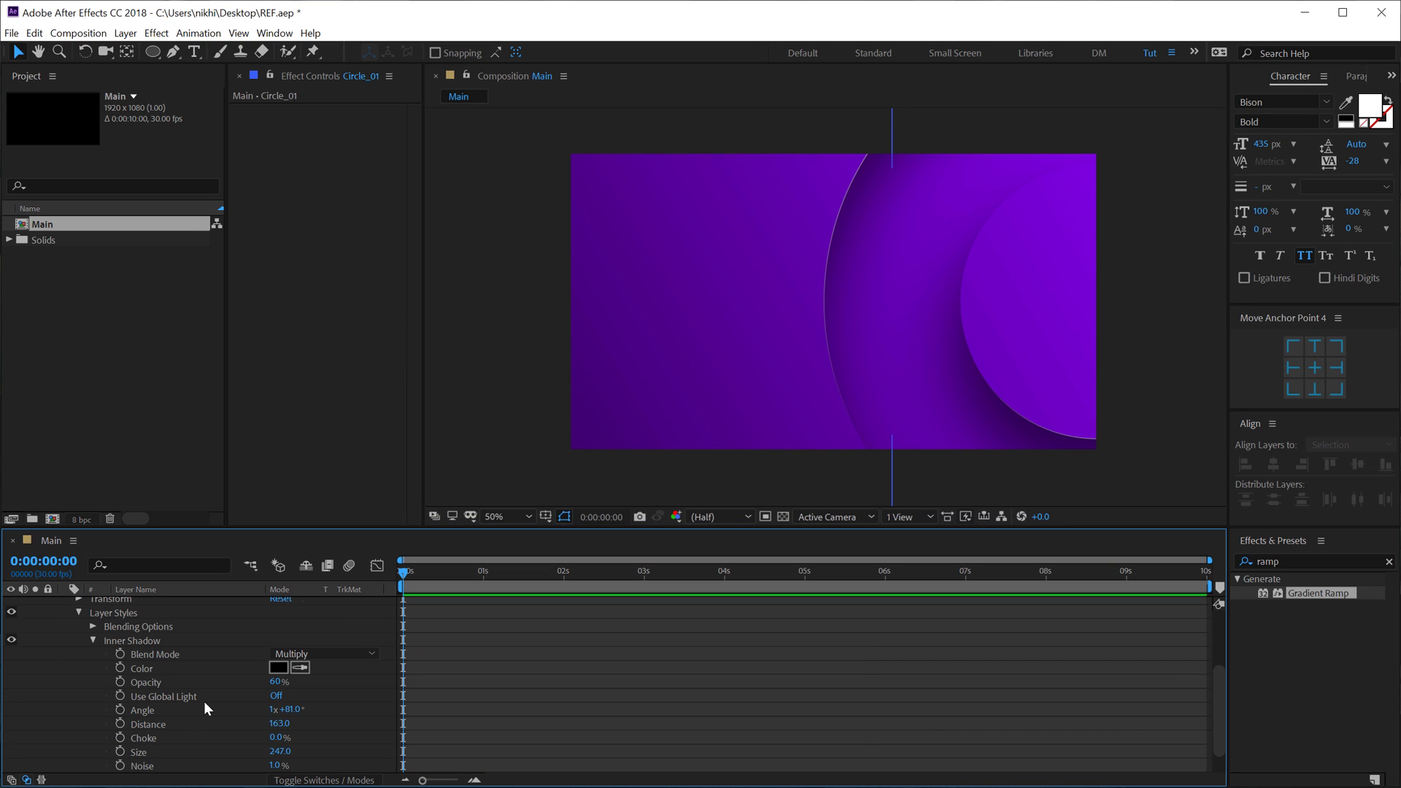
left_click(276, 681)
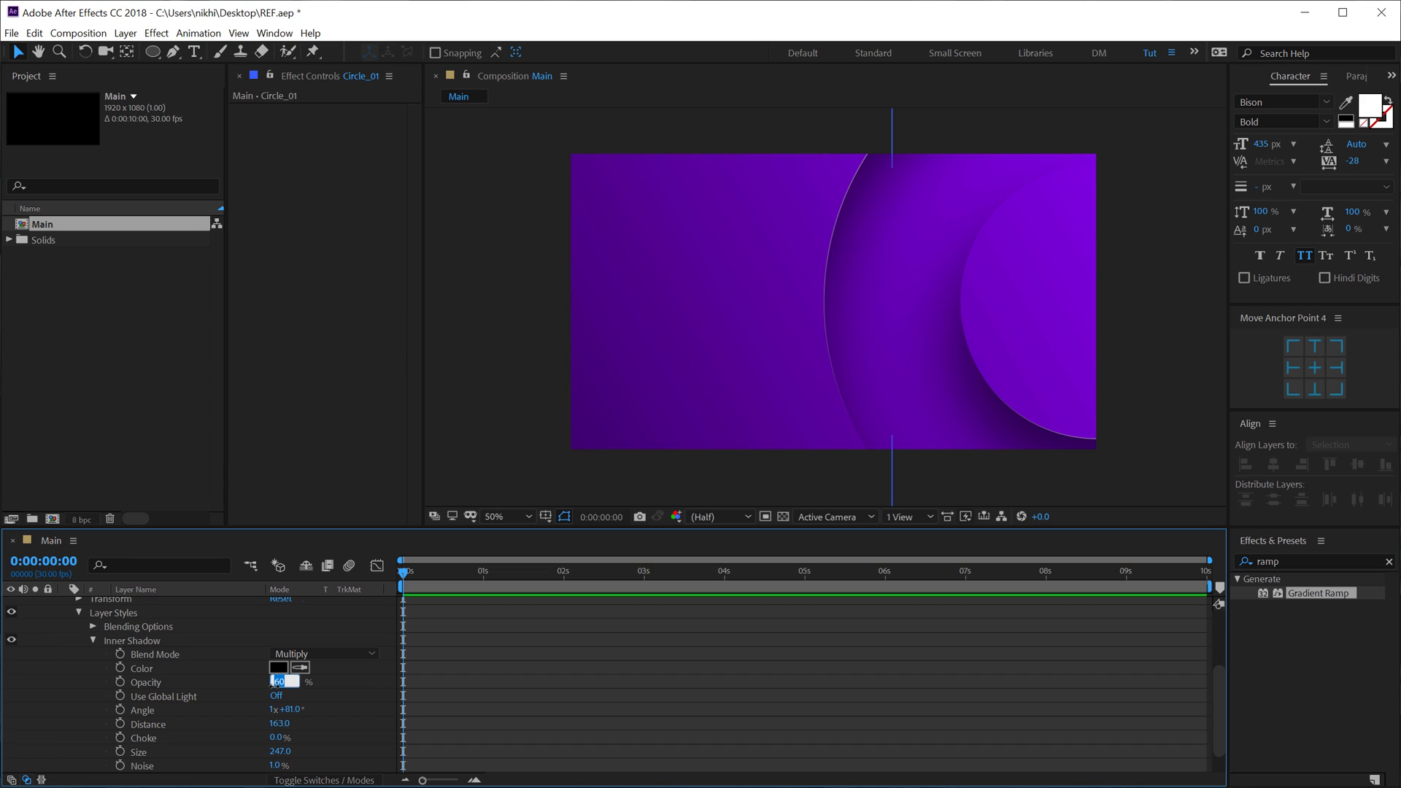
type("6")
key("Return")
scroll(128, 668, "up", 1)
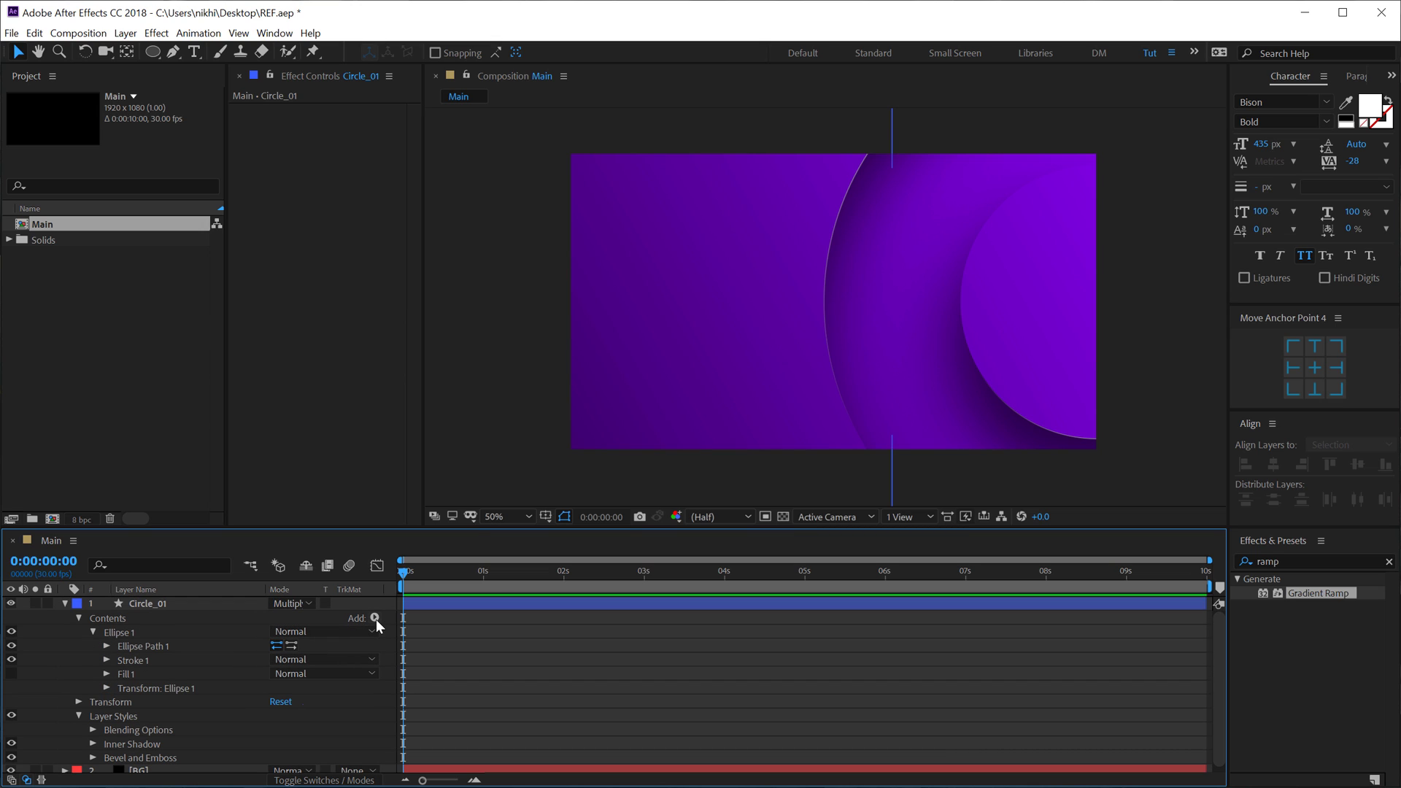
- Add Trim Paths to the Circle_01 contents
left_click(375, 619)
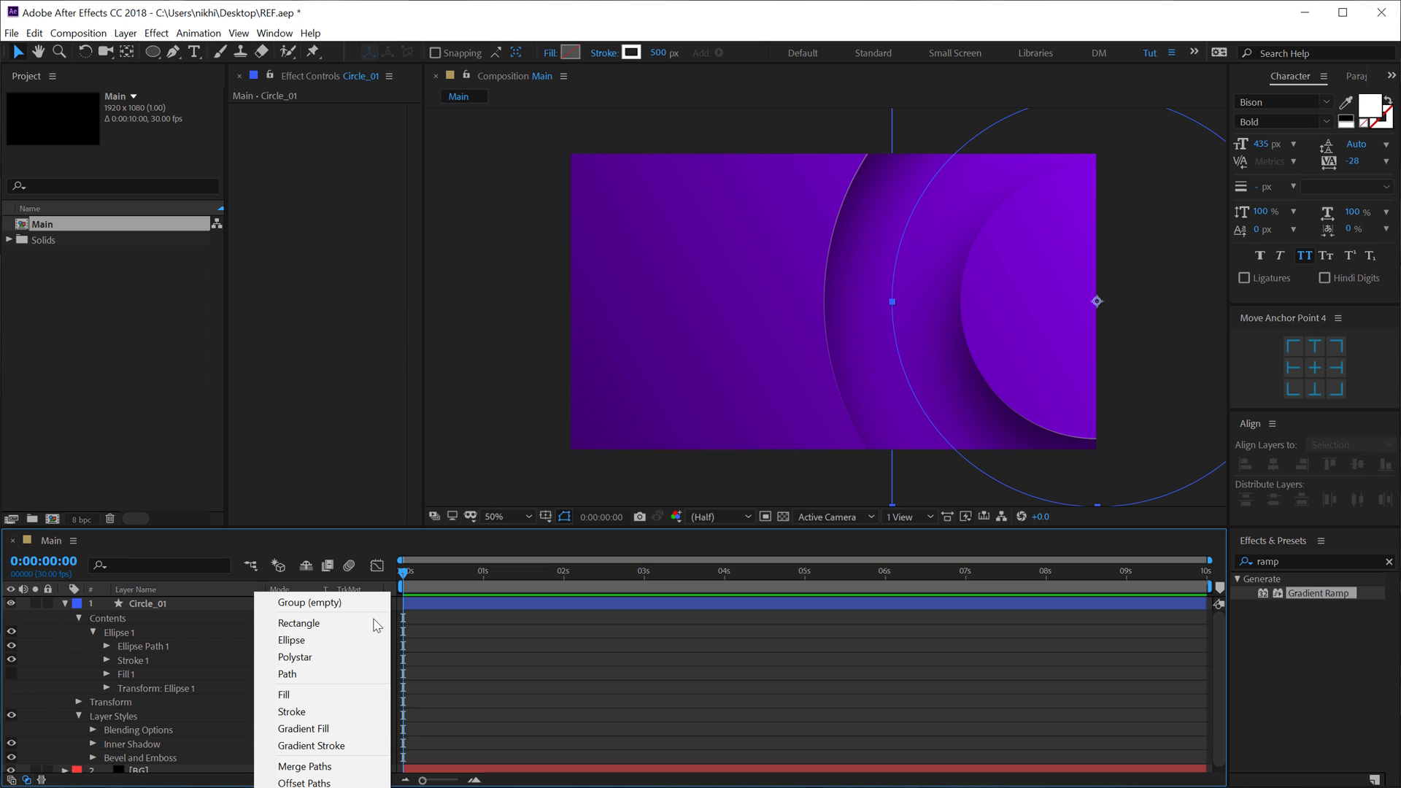
left_click(239, 614)
left_click(64, 604)
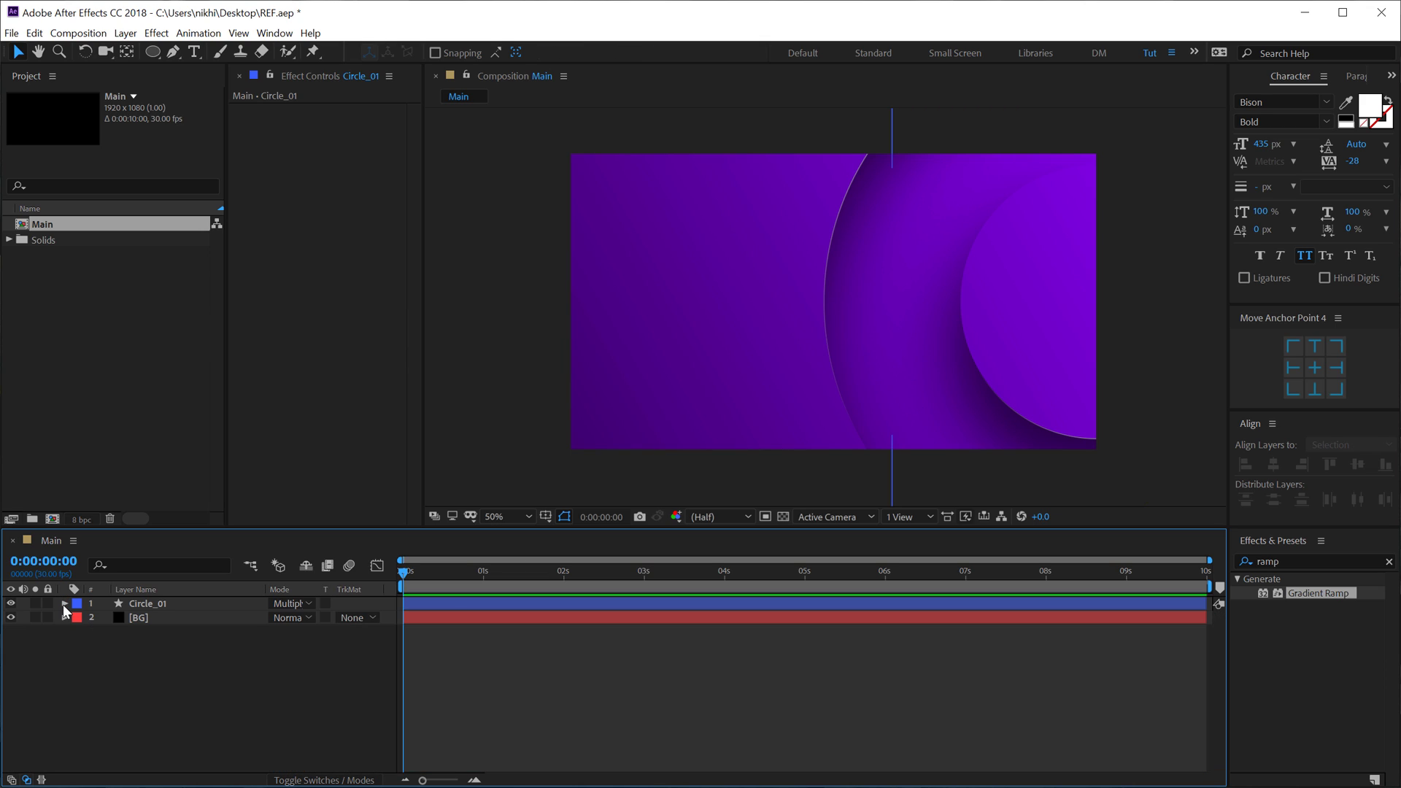
left_click(64, 604)
left_click(78, 618)
left_click(77, 647)
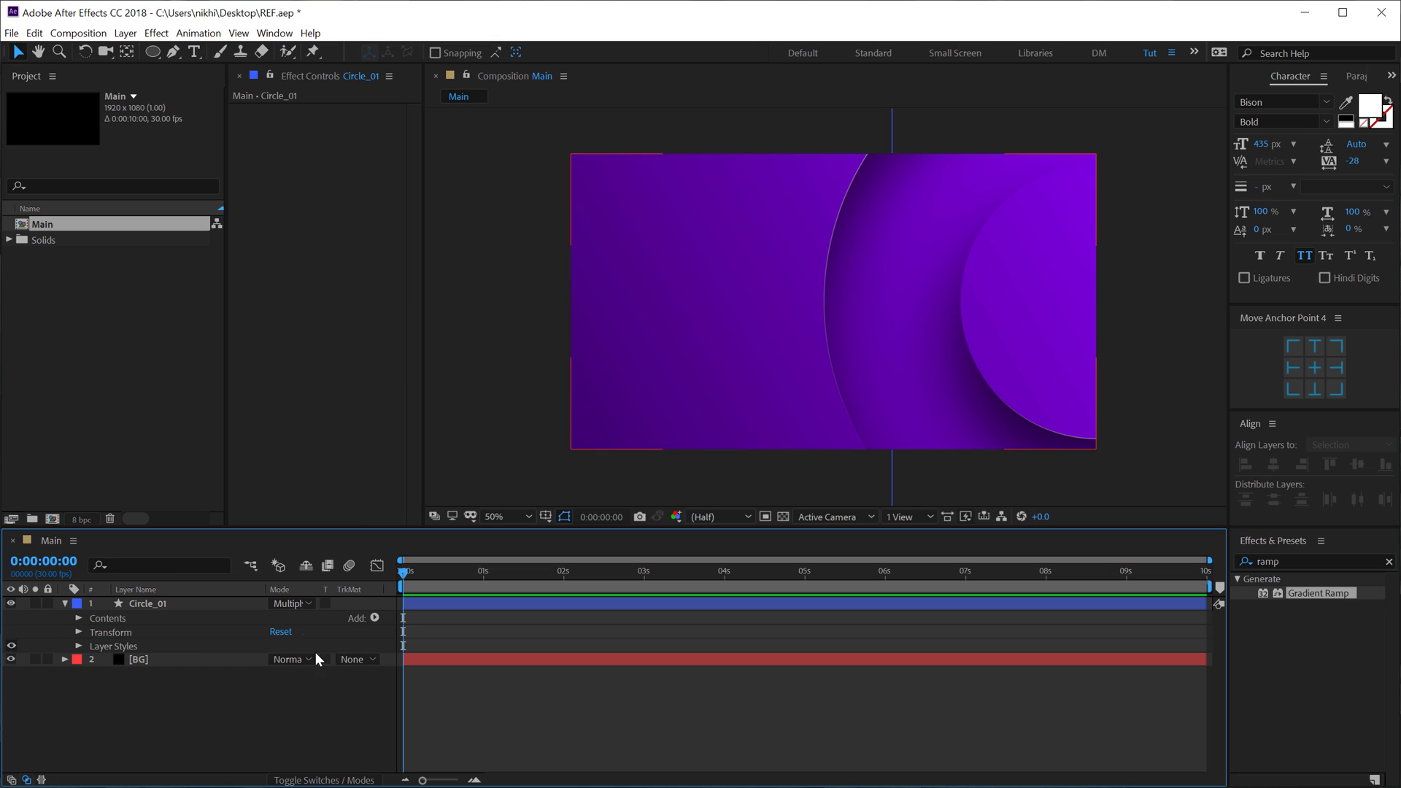
left_click(375, 619)
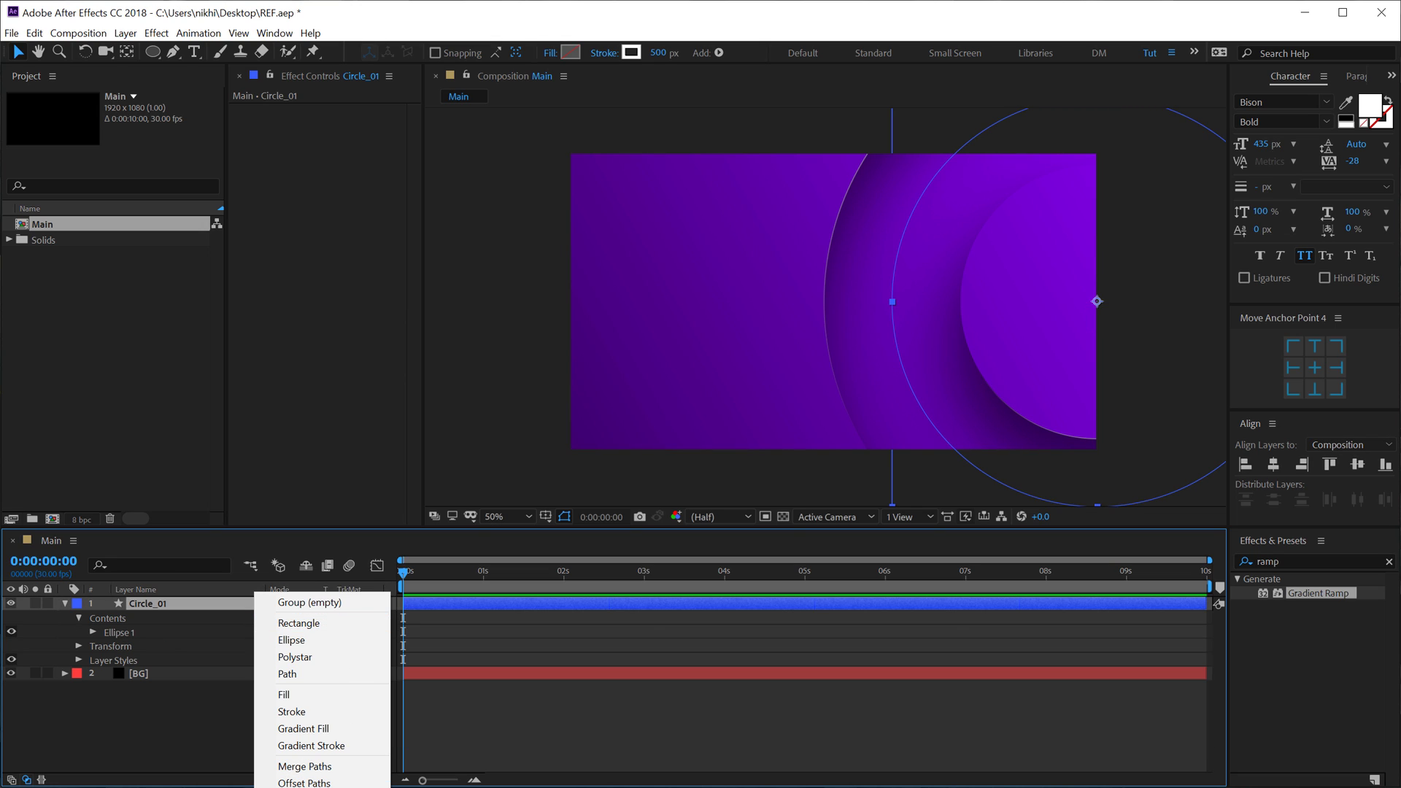
left_click(307, 786)
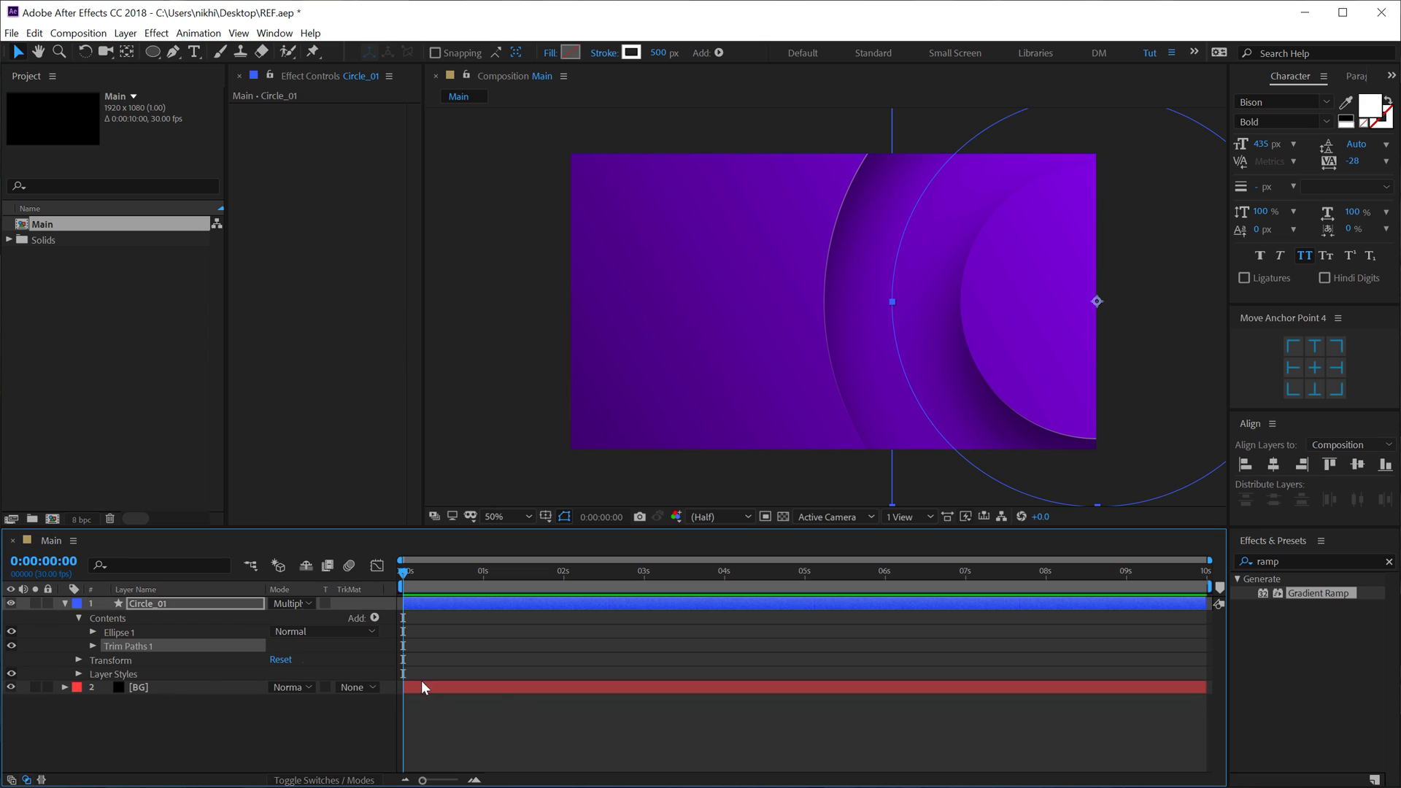
left_click(93, 646)
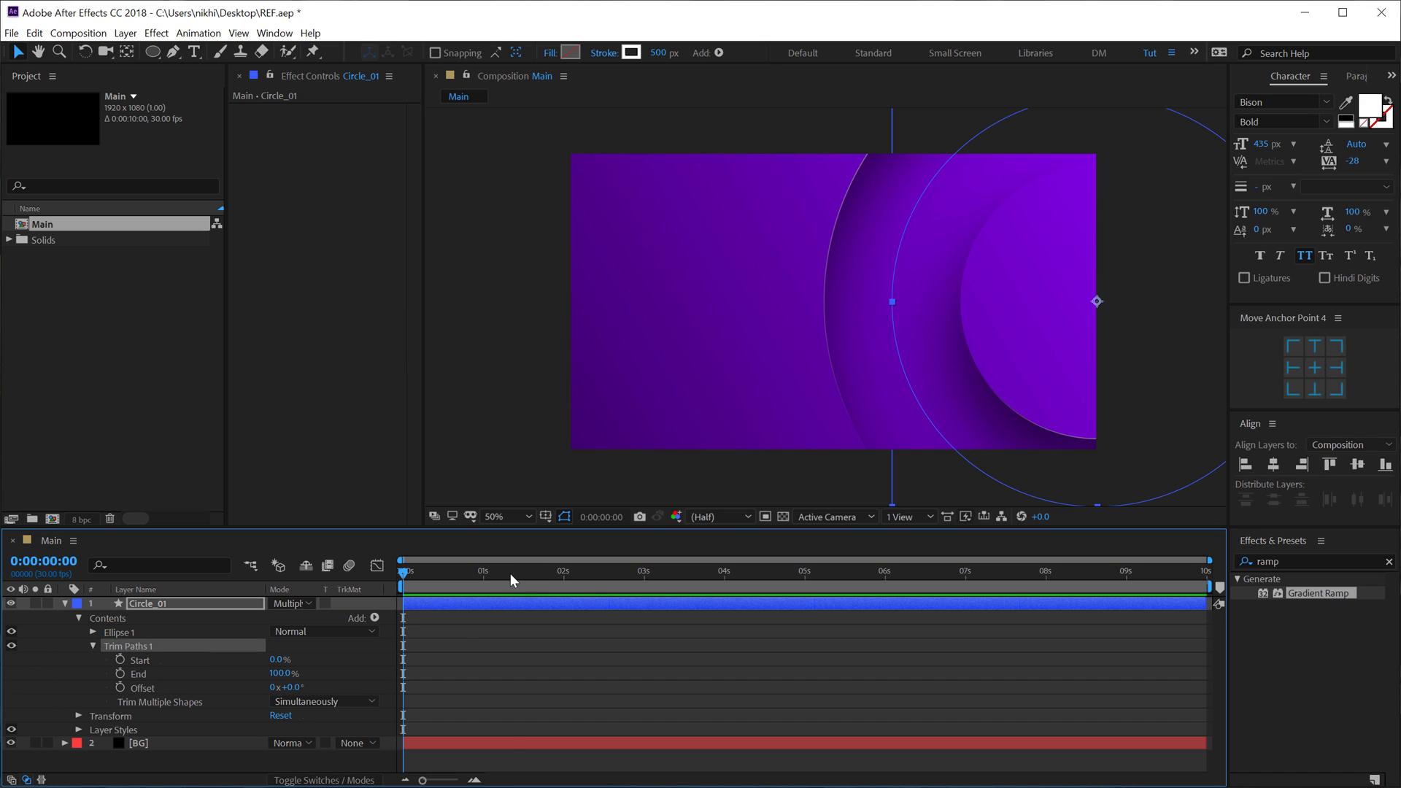
- Keyframe Trim Paths End at 100% at 3s and 0% at 0s
left_click_drag(510, 573, 642, 588)
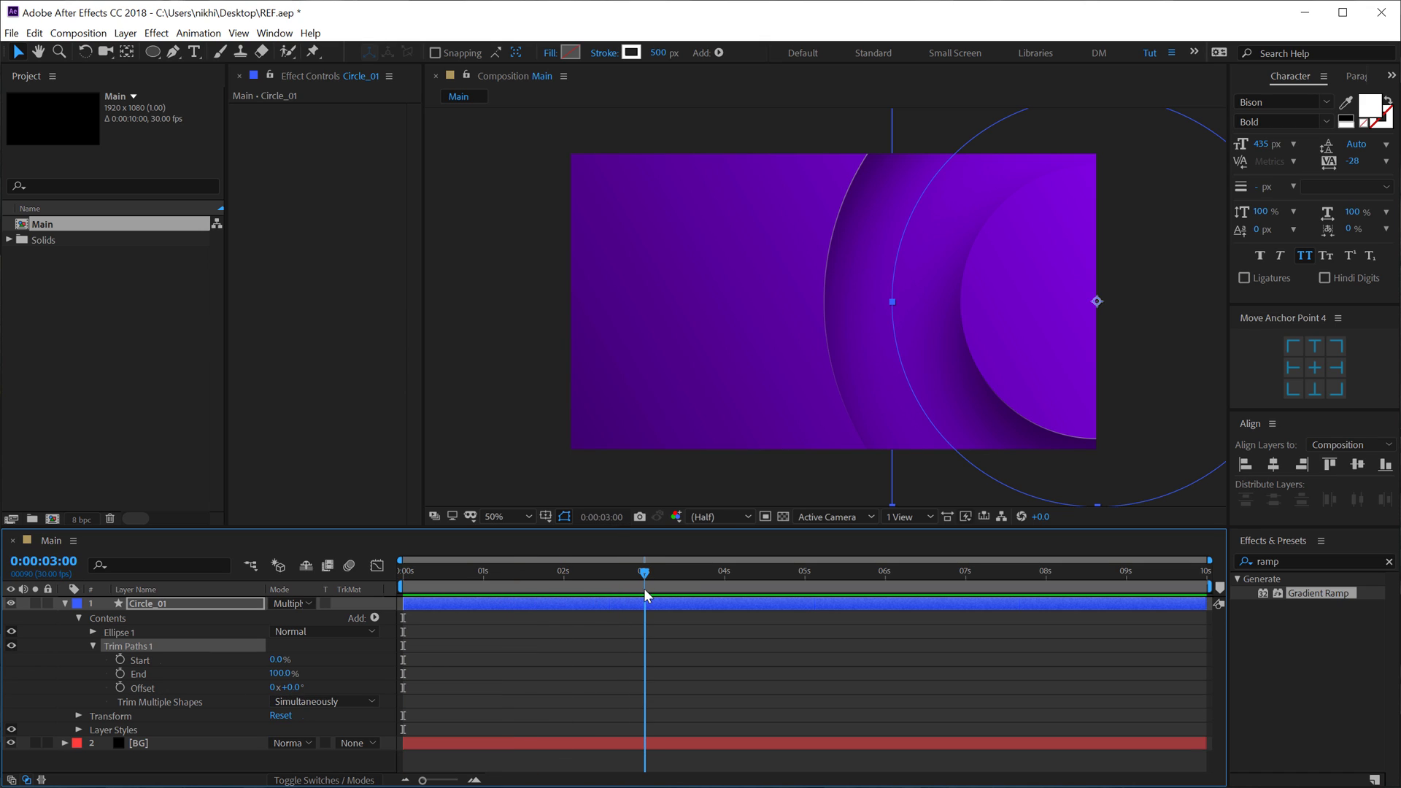
left_click(120, 672)
left_click_drag(619, 577, 260, 597)
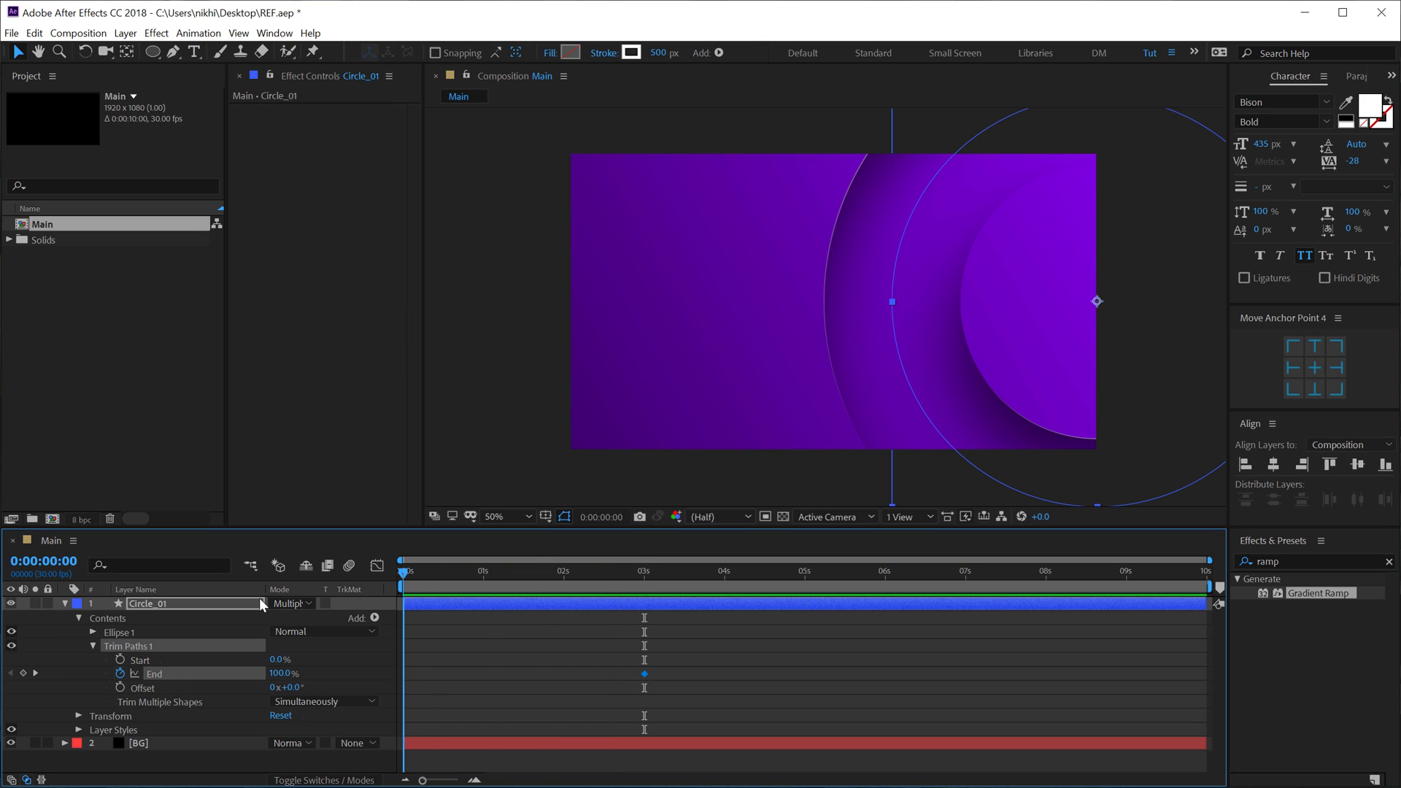
left_click(281, 673)
type("0")
key("Return")
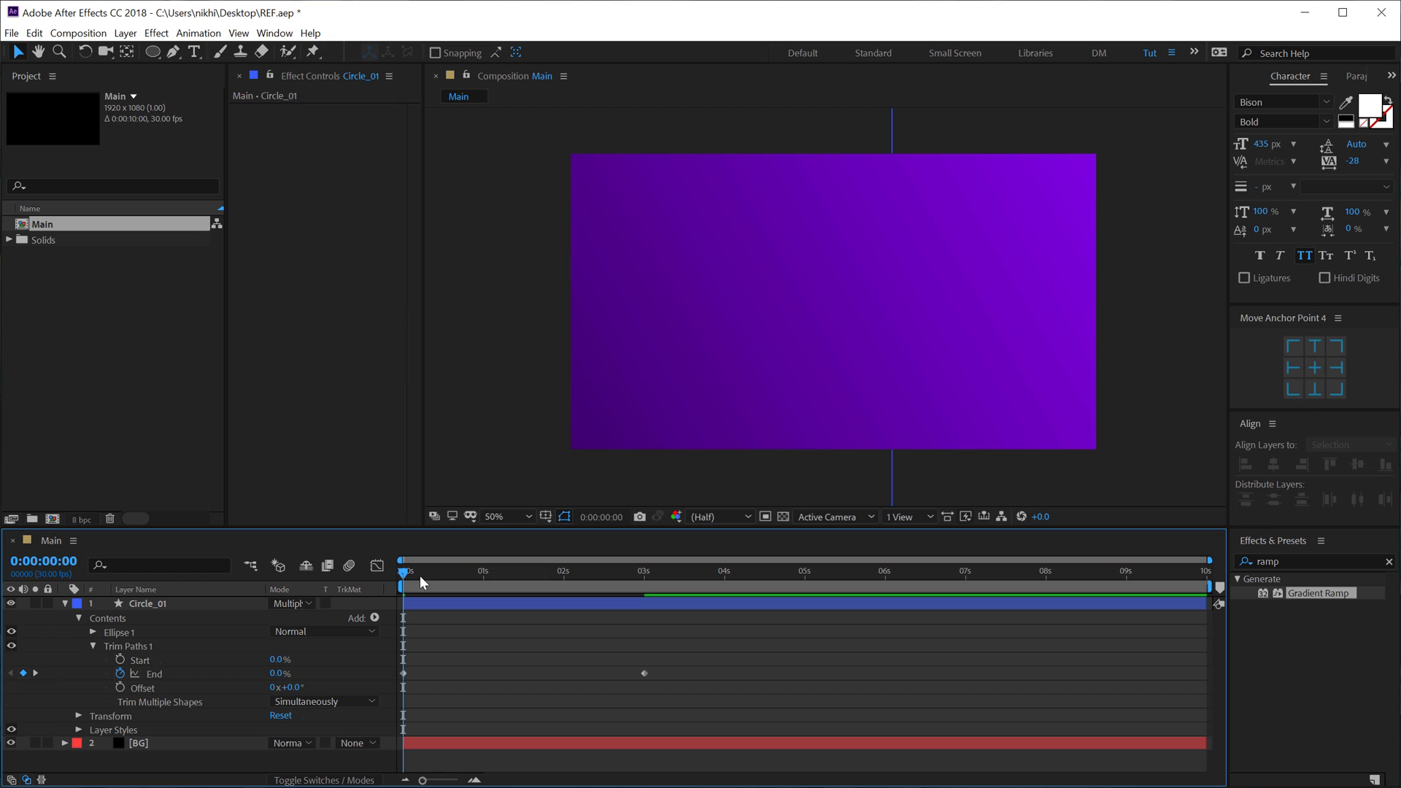
left_click_drag(422, 573, 593, 591)
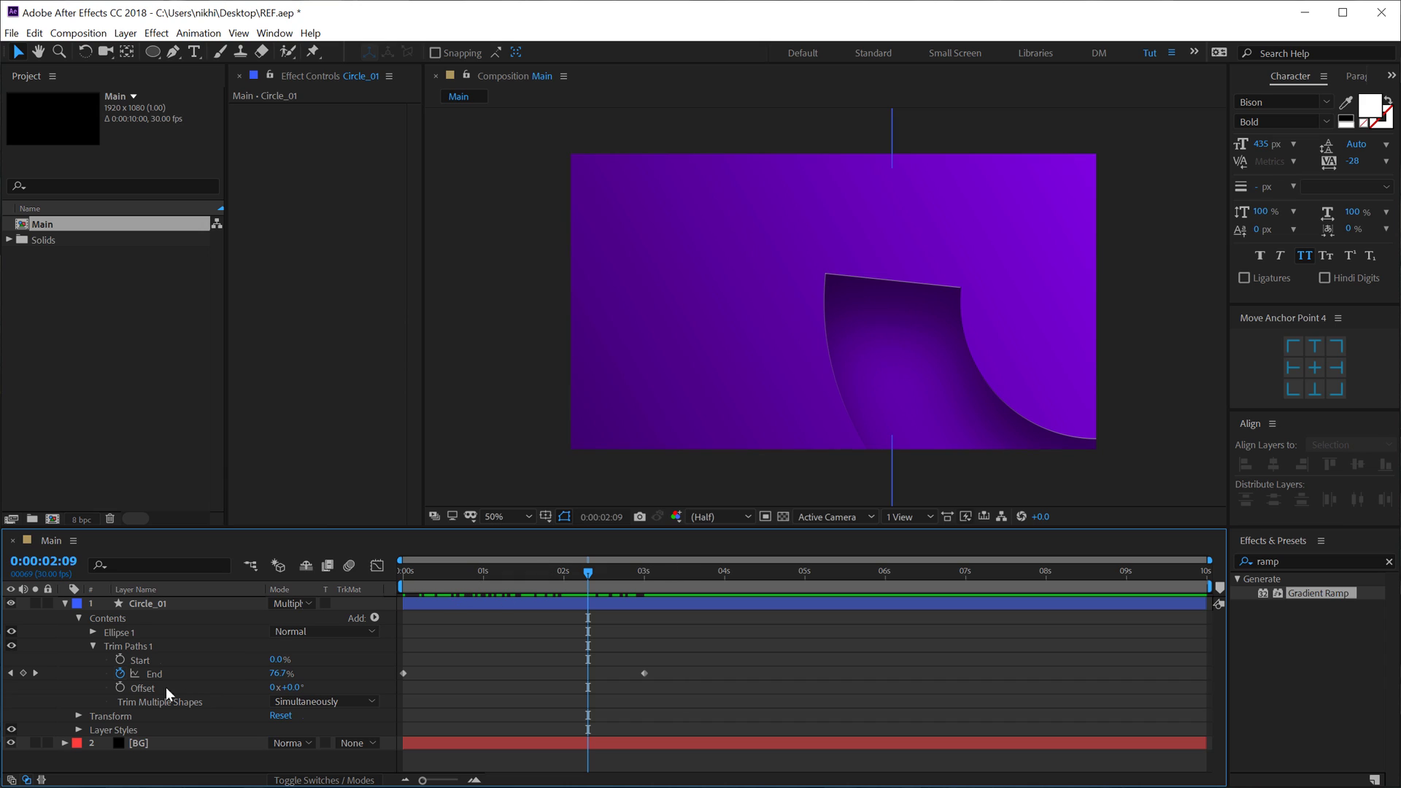
- Give the ring's stroke a Round Cap line cap
left_click(93, 632)
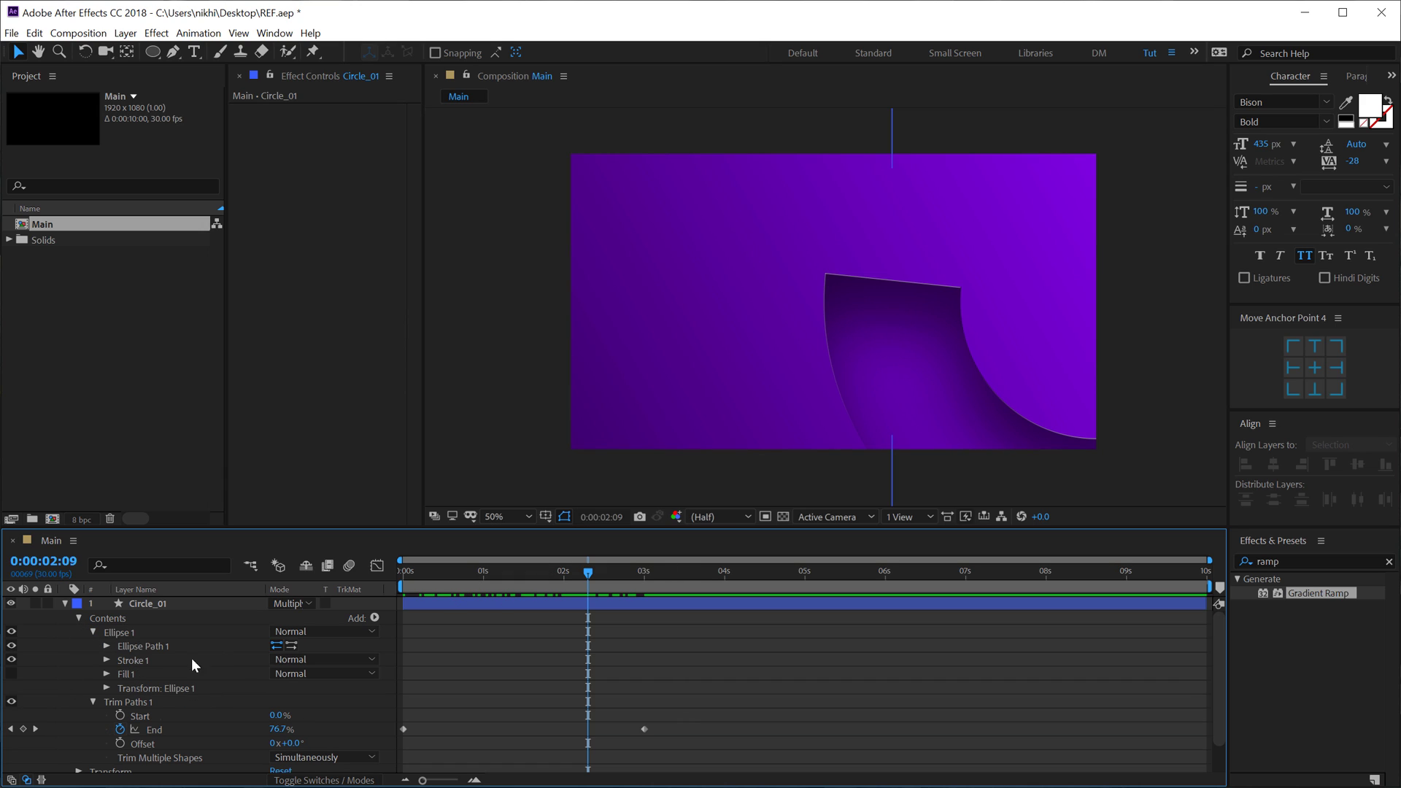
left_click(106, 660)
left_click(305, 720)
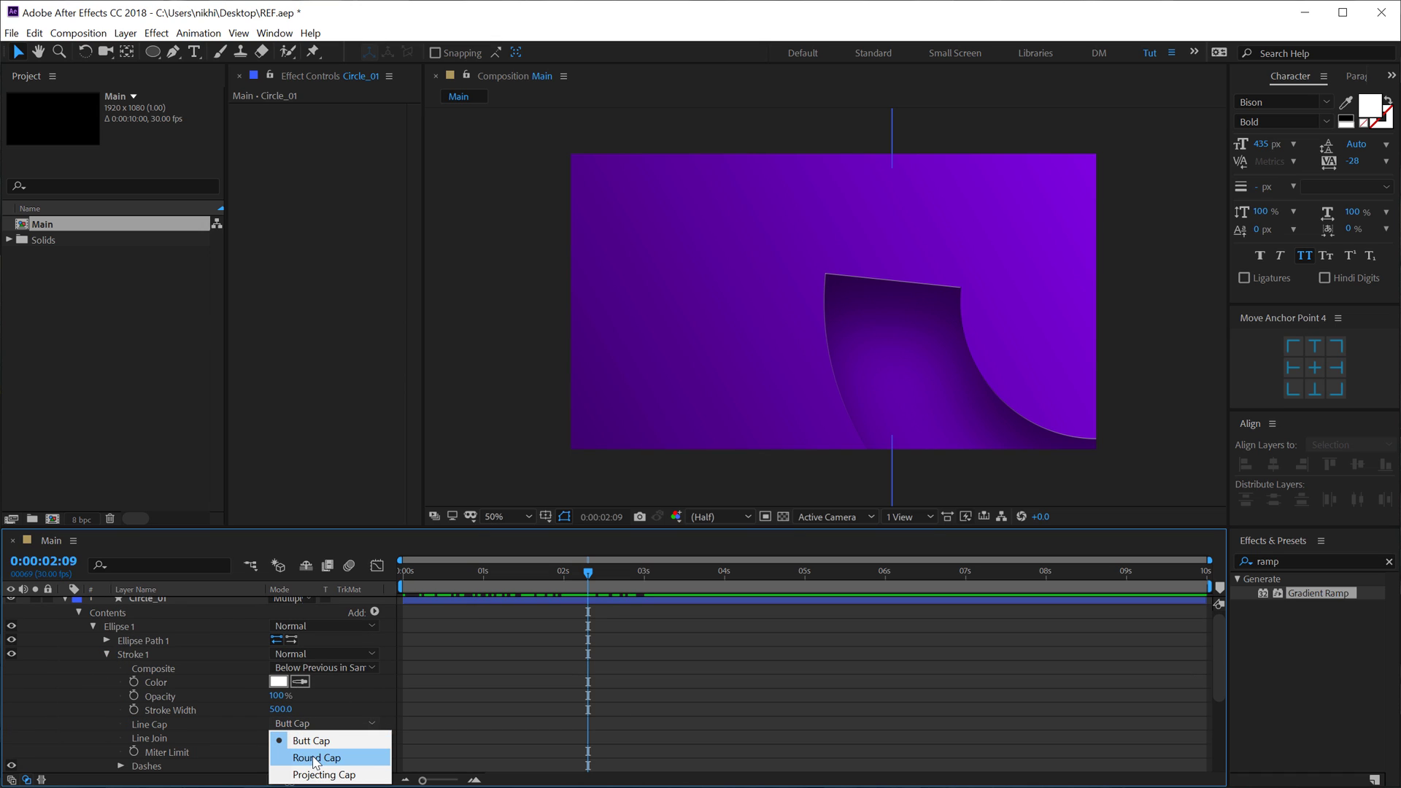
left_click(314, 754)
left_click(571, 648)
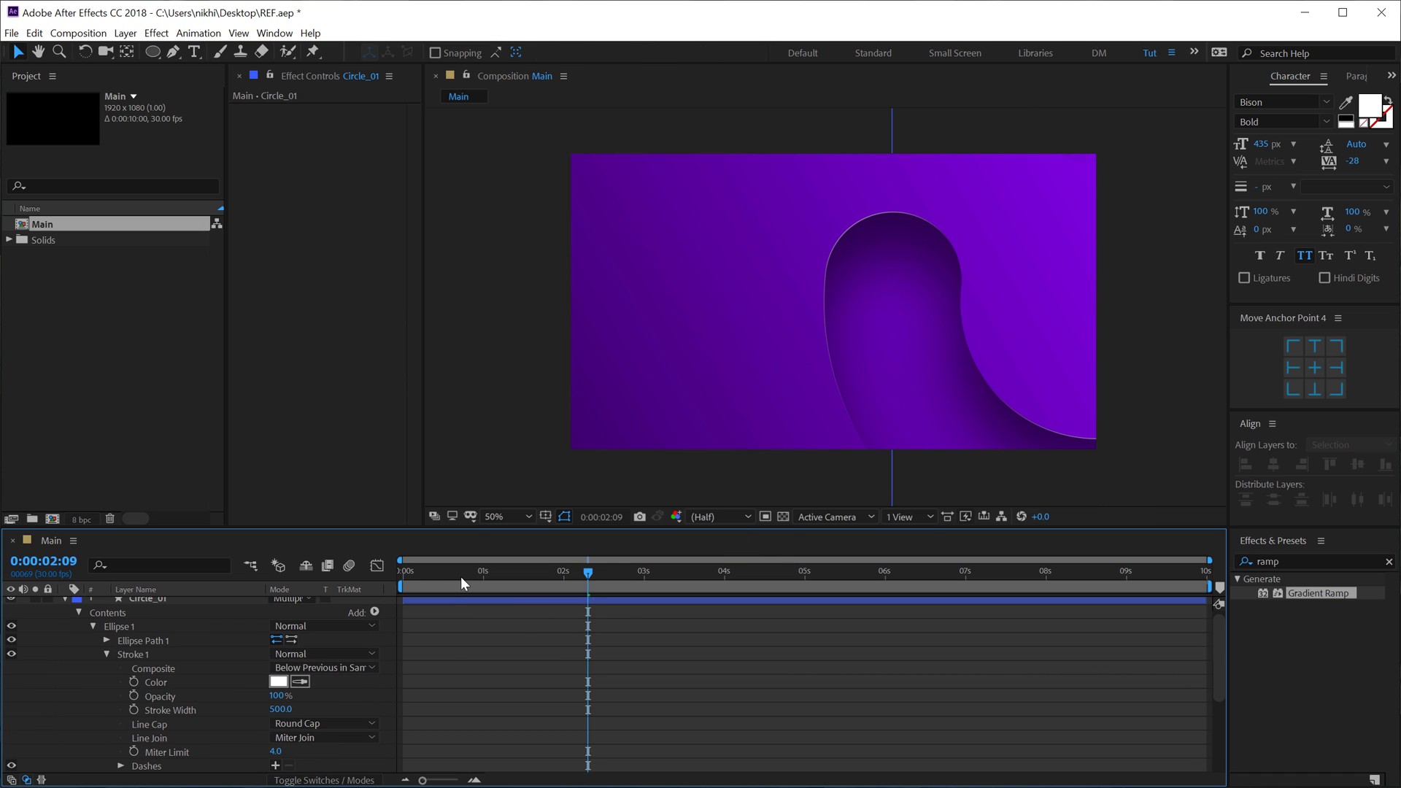
mouse_move(461, 576)
left_mouse_down()
mouse_move(631, 581)
mouse_move(575, 577)
left_mouse_up()
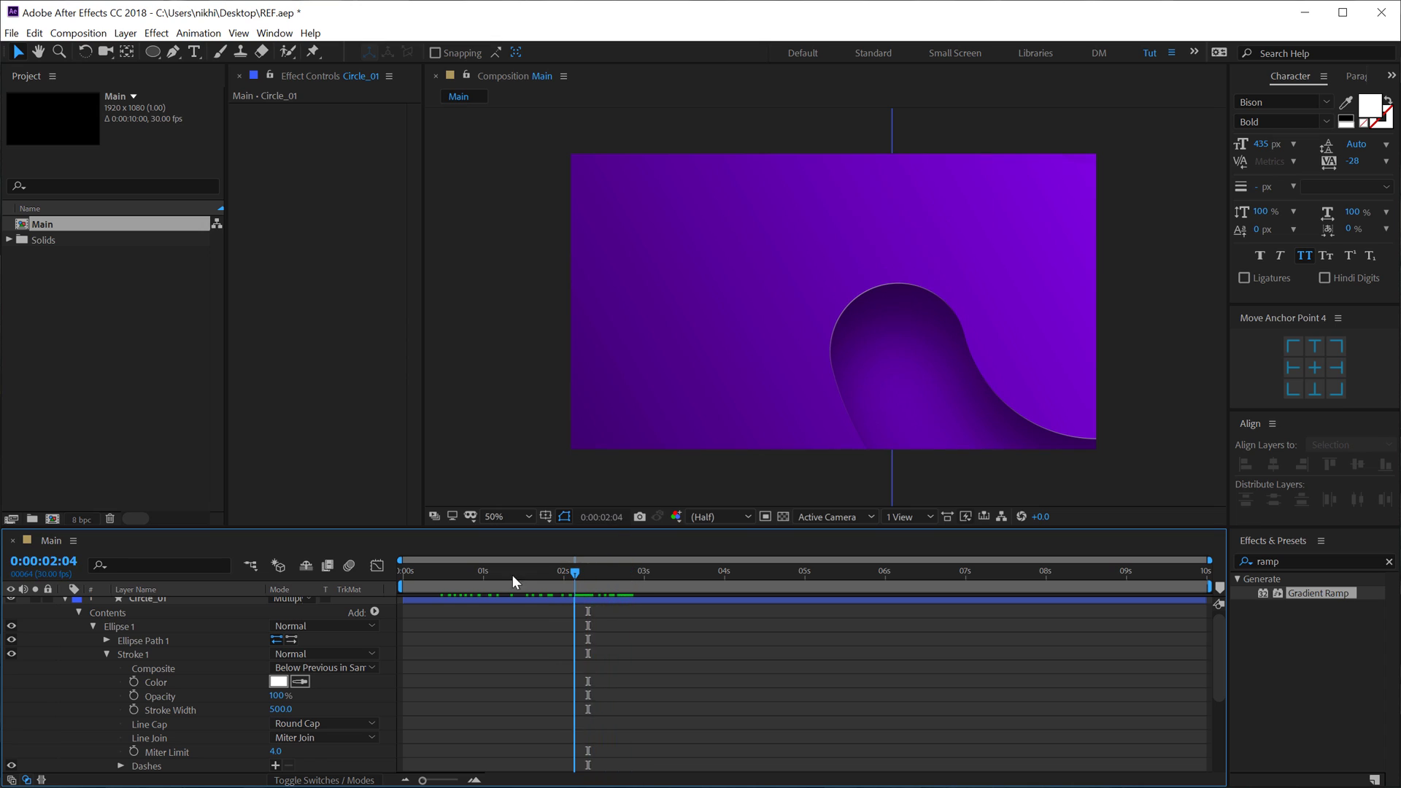
- Set the Trim Paths Offset to 90° so the reveal starts from a rotated point
left_click(106, 655)
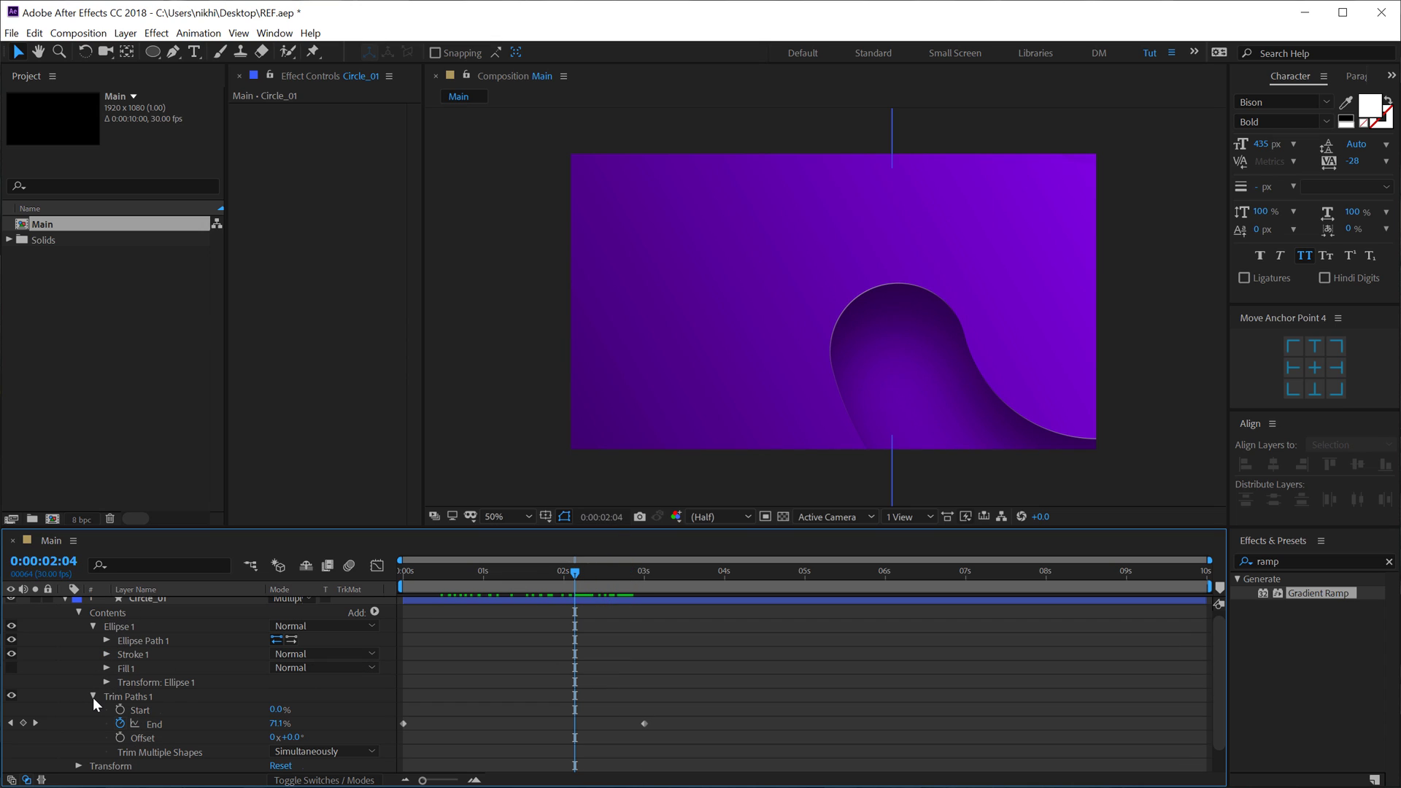
left_click(292, 738)
type("90")
key("Return")
left_click_drag(526, 574, 399, 595)
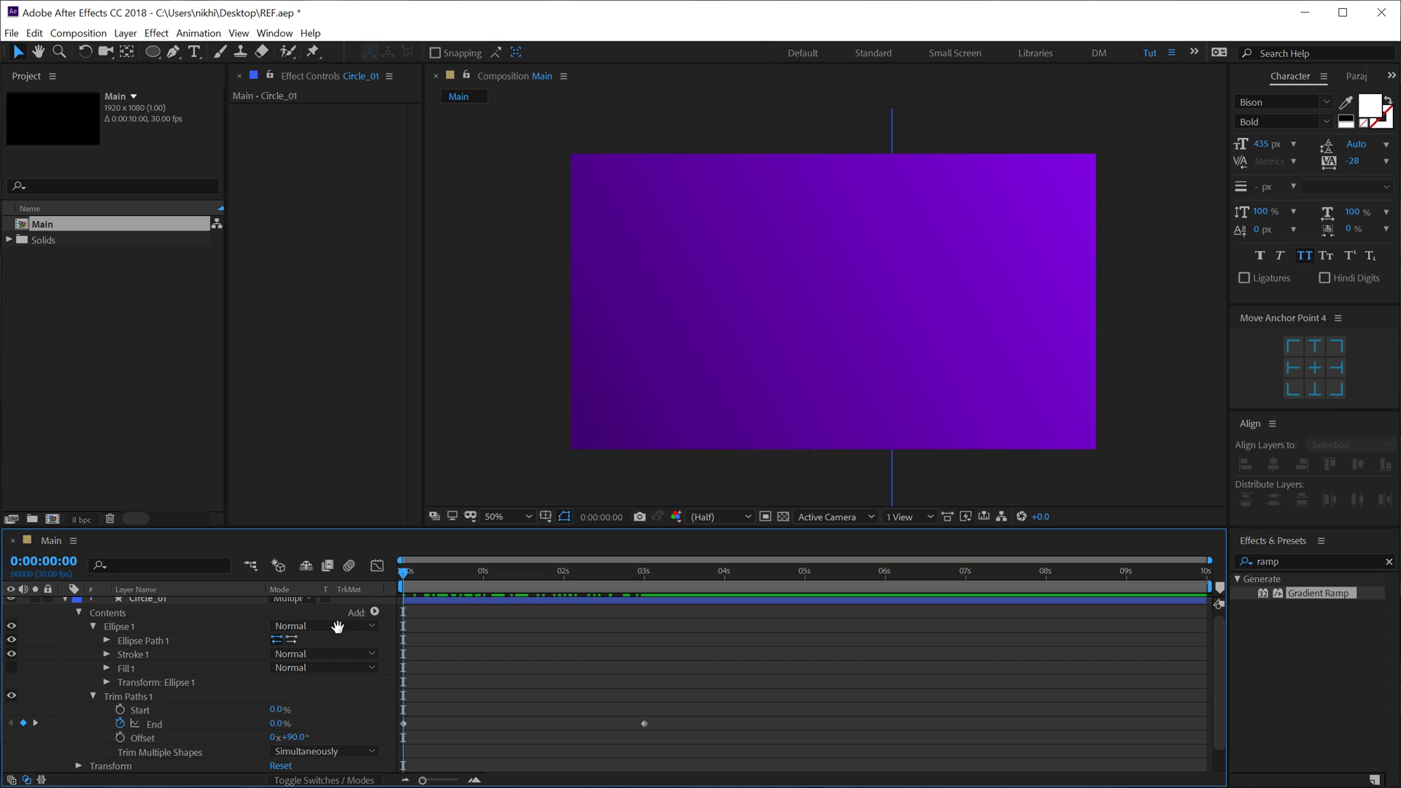
left_click(478, 575)
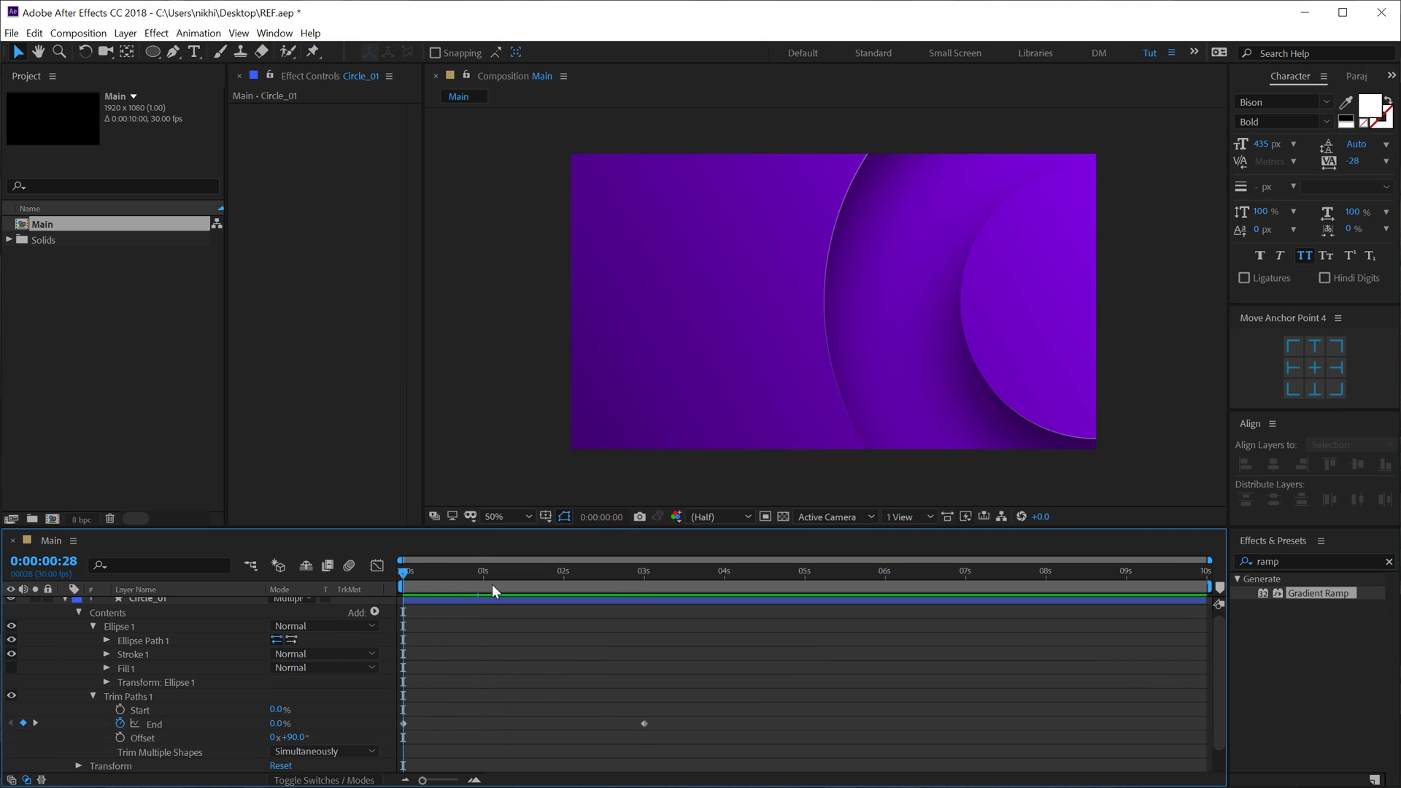
- Apply Easy Ease (F9) to both End keyframes and preview the finished ring
left_click_drag(677, 702, 367, 757)
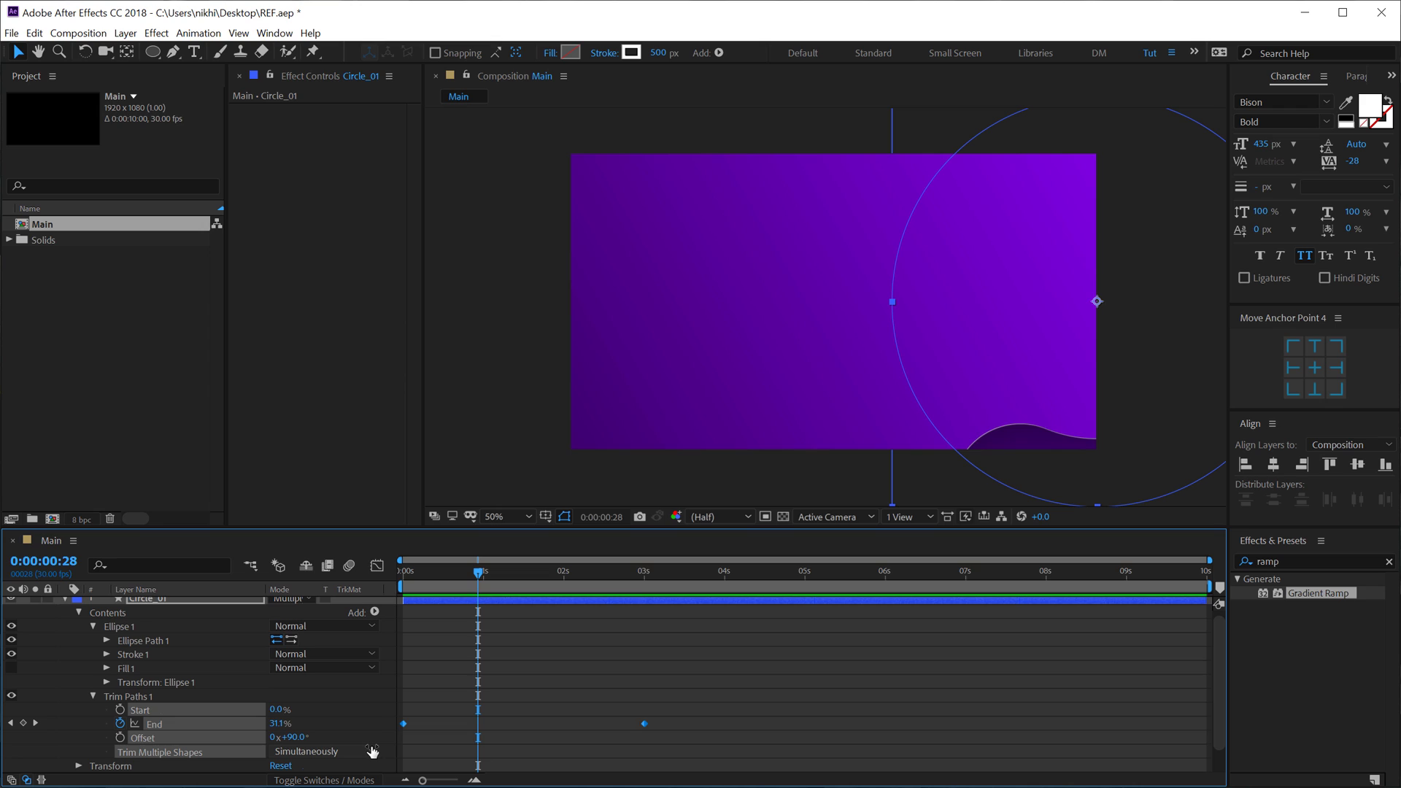
key("F9")
left_click(553, 663)
scroll(68, 631, "up", 1)
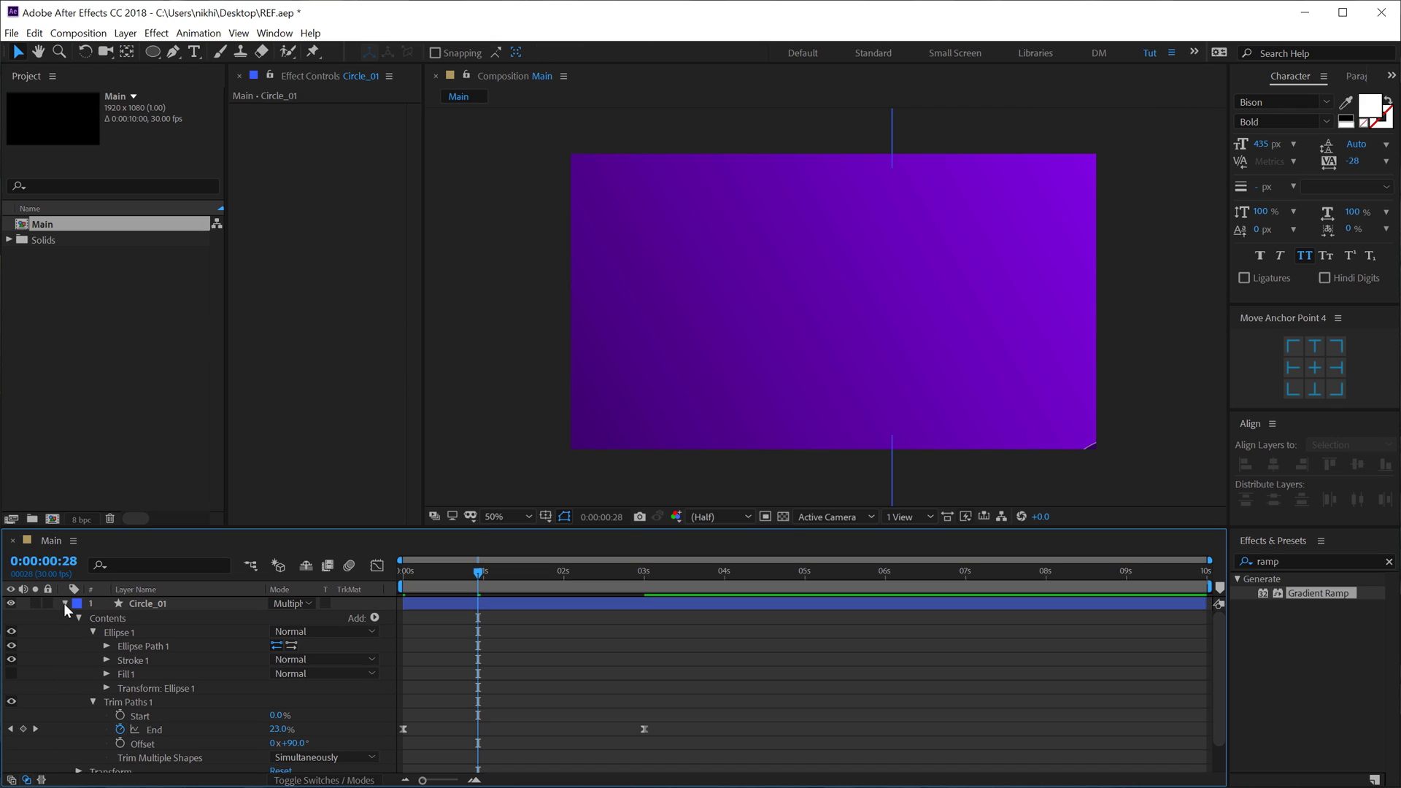
left_click(64, 603)
left_click_drag(510, 571, 729, 578)
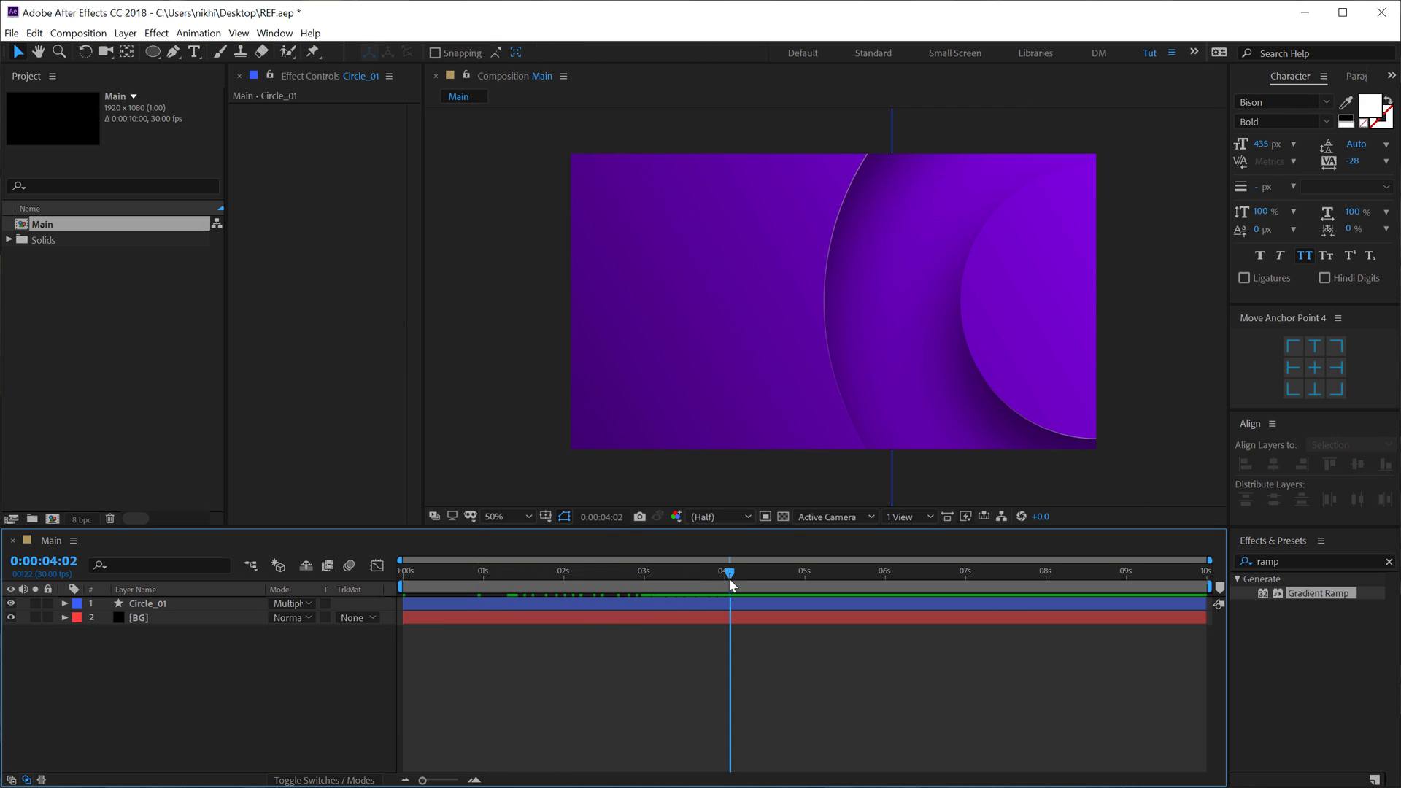
- Duplicate Circle_01 into Circle_02 and drag the copy toward the upper-left
key("period")
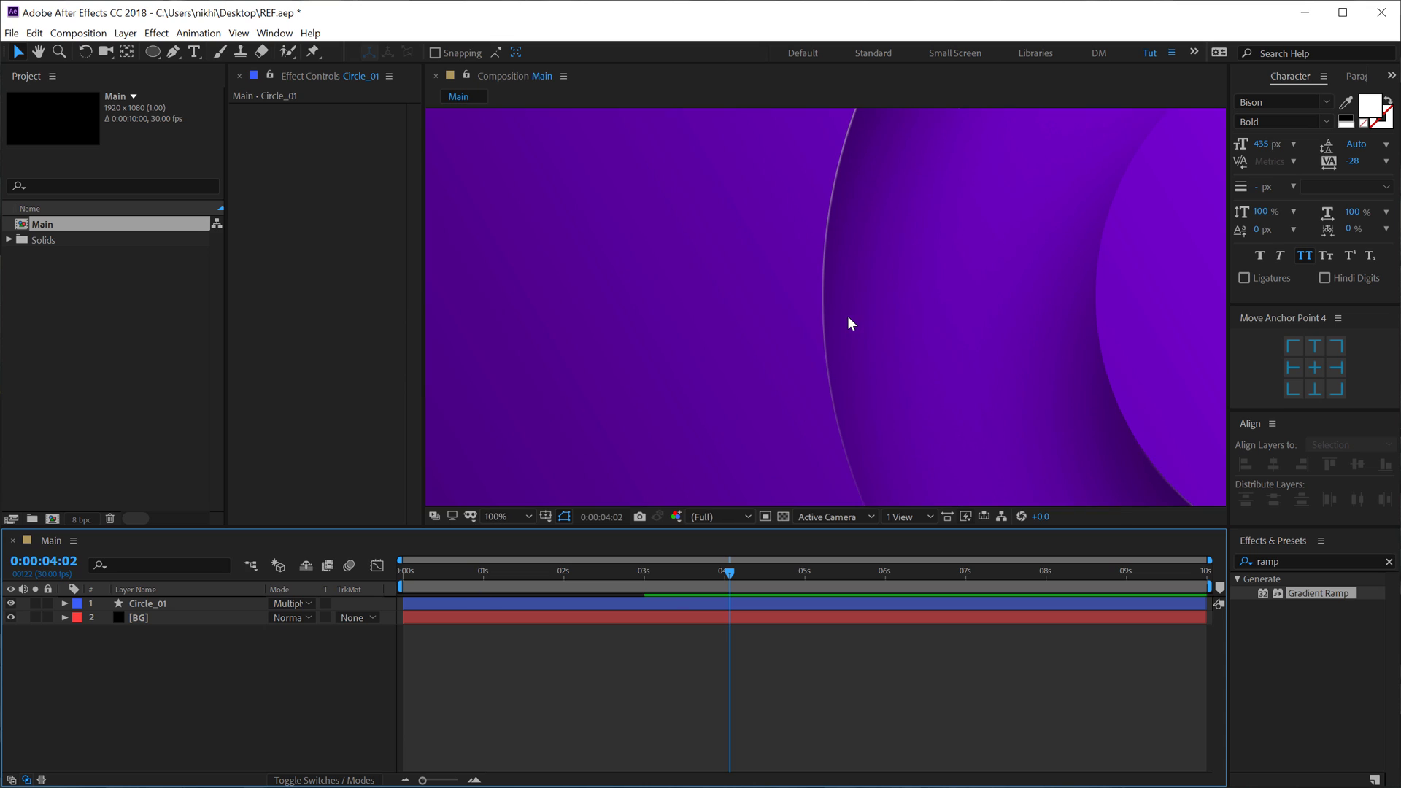
key("comma")
left_click(148, 603)
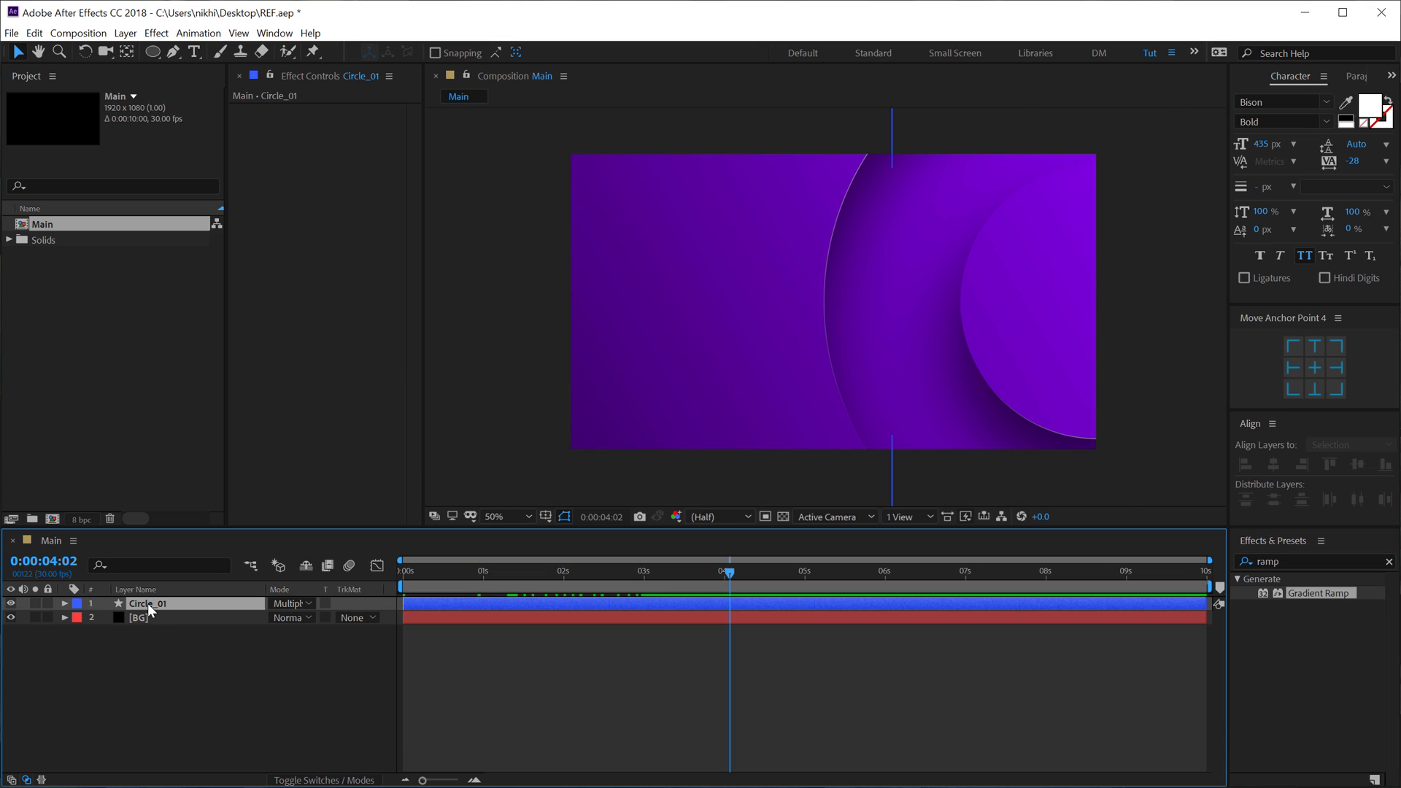
key("ctrl+d")
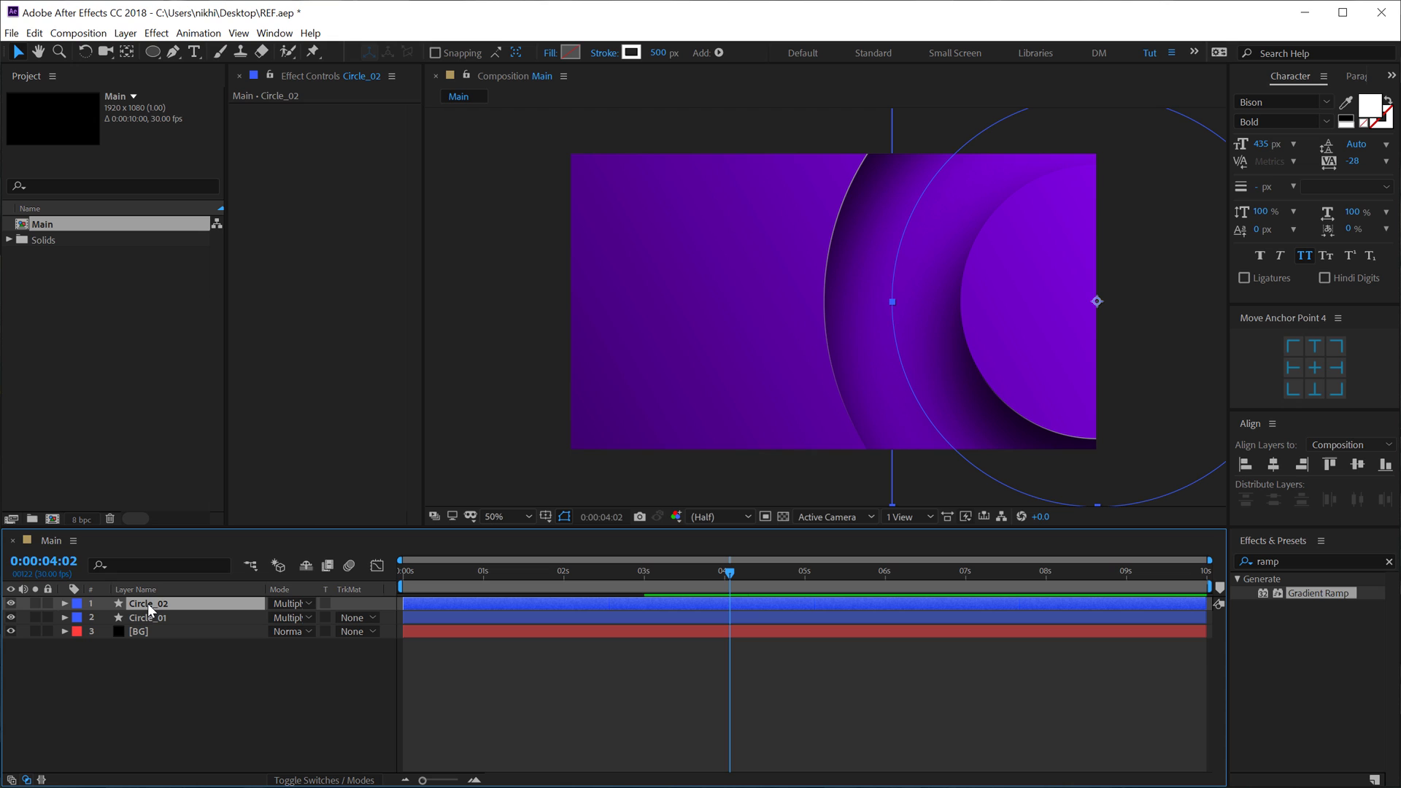
left_click(1096, 313)
left_click_drag(1096, 312, 551, 124)
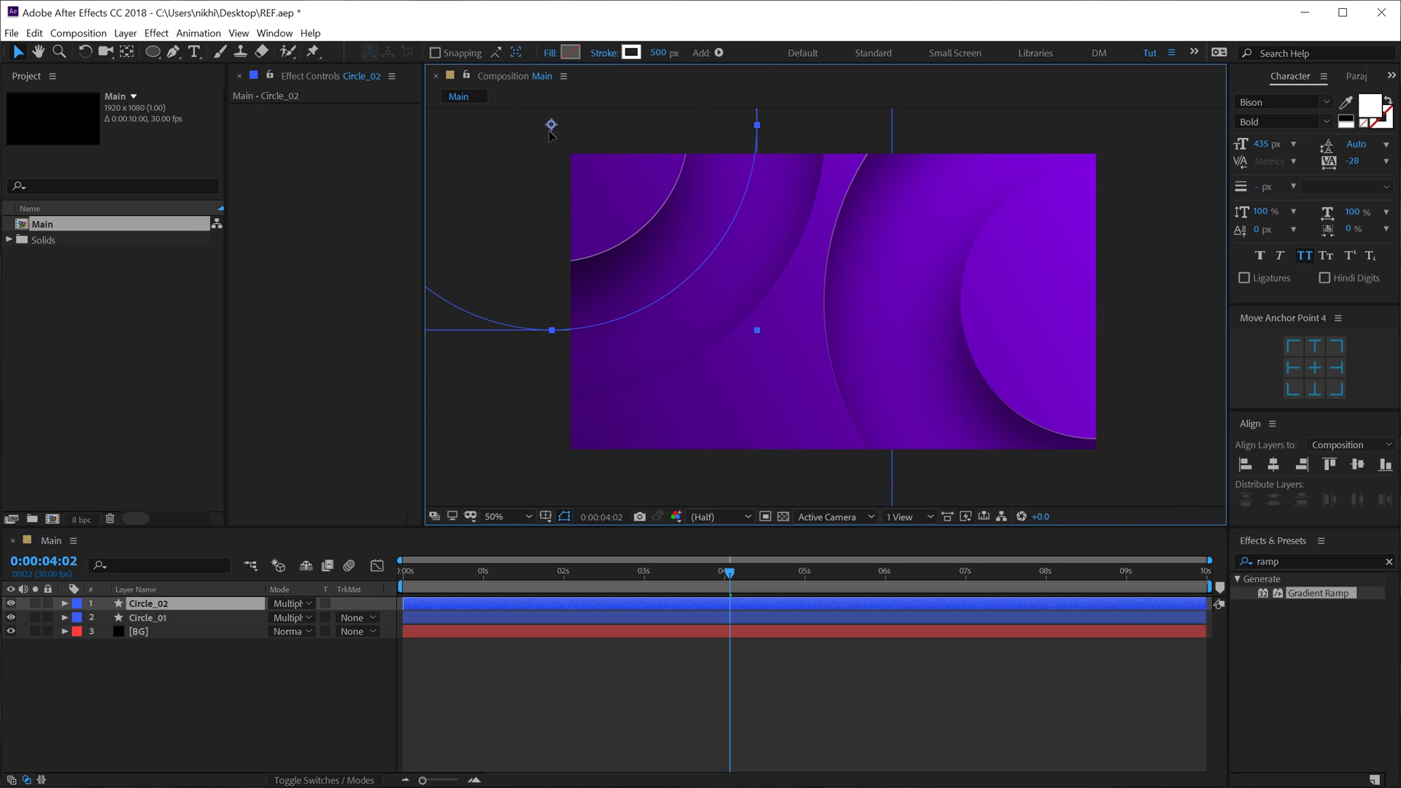
- Shrink Circle_02's ellipse to 1000 × 1000 and place it in the top-left corner
left_click(167, 606)
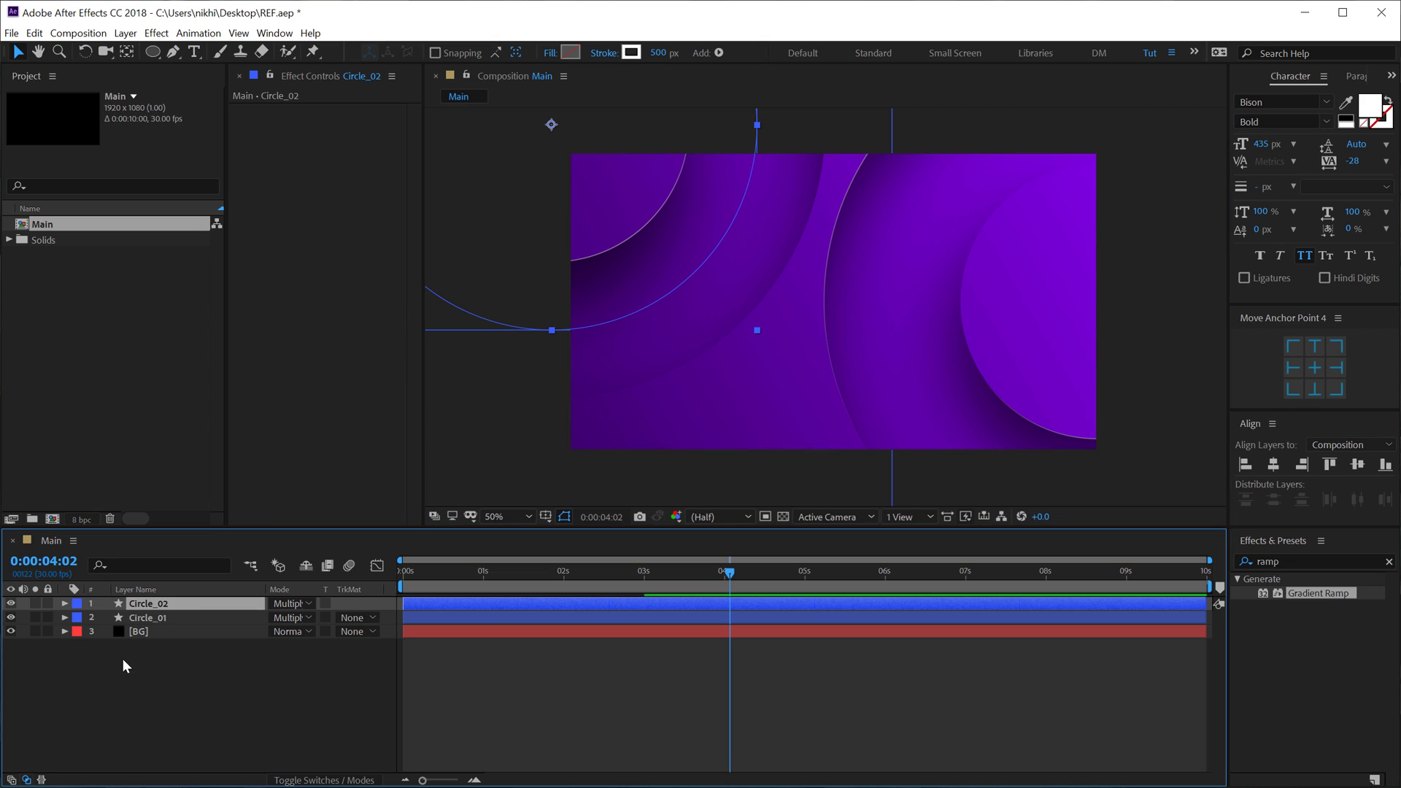
key("u")
key("u")
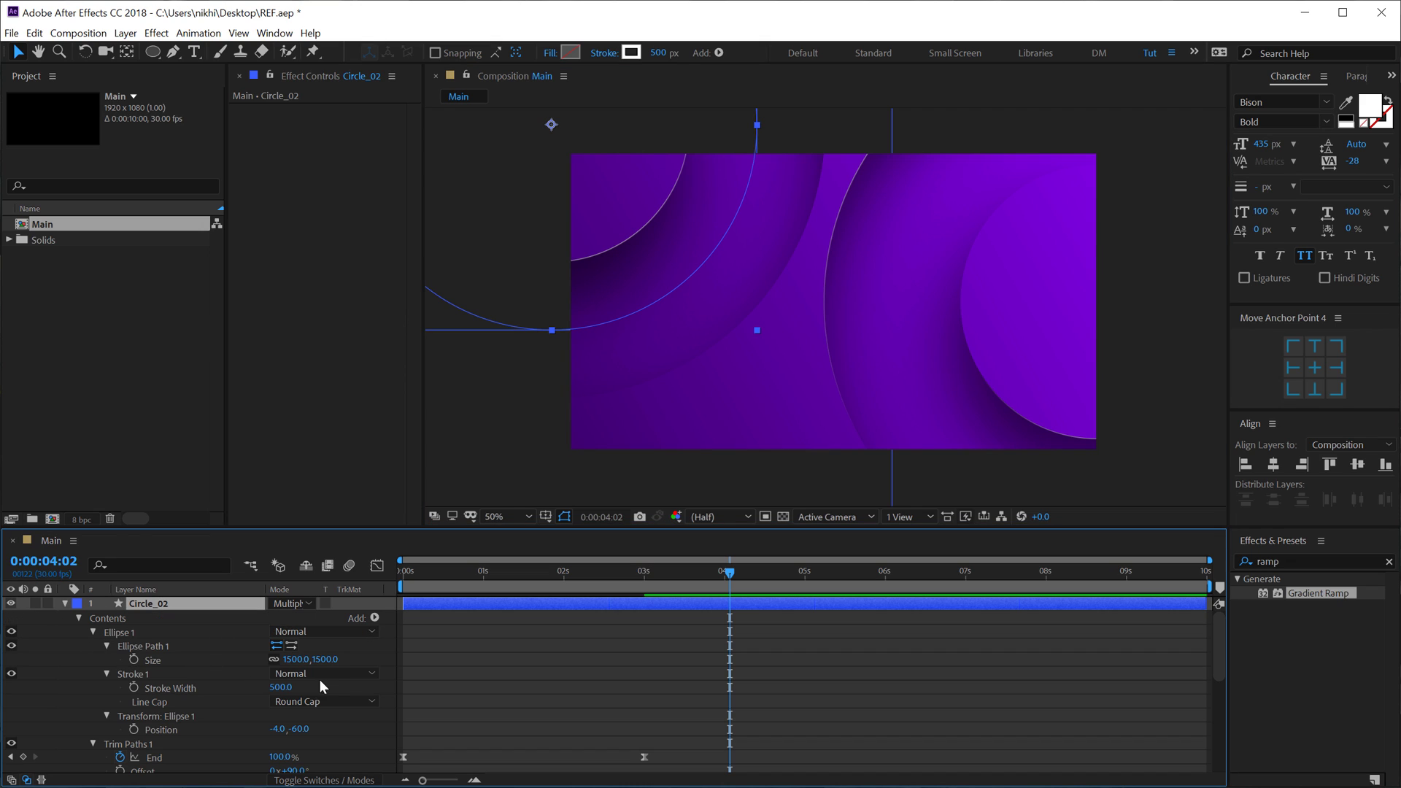
left_click(325, 658)
type("1000")
key("Return")
left_click_drag(540, 145, 604, 182)
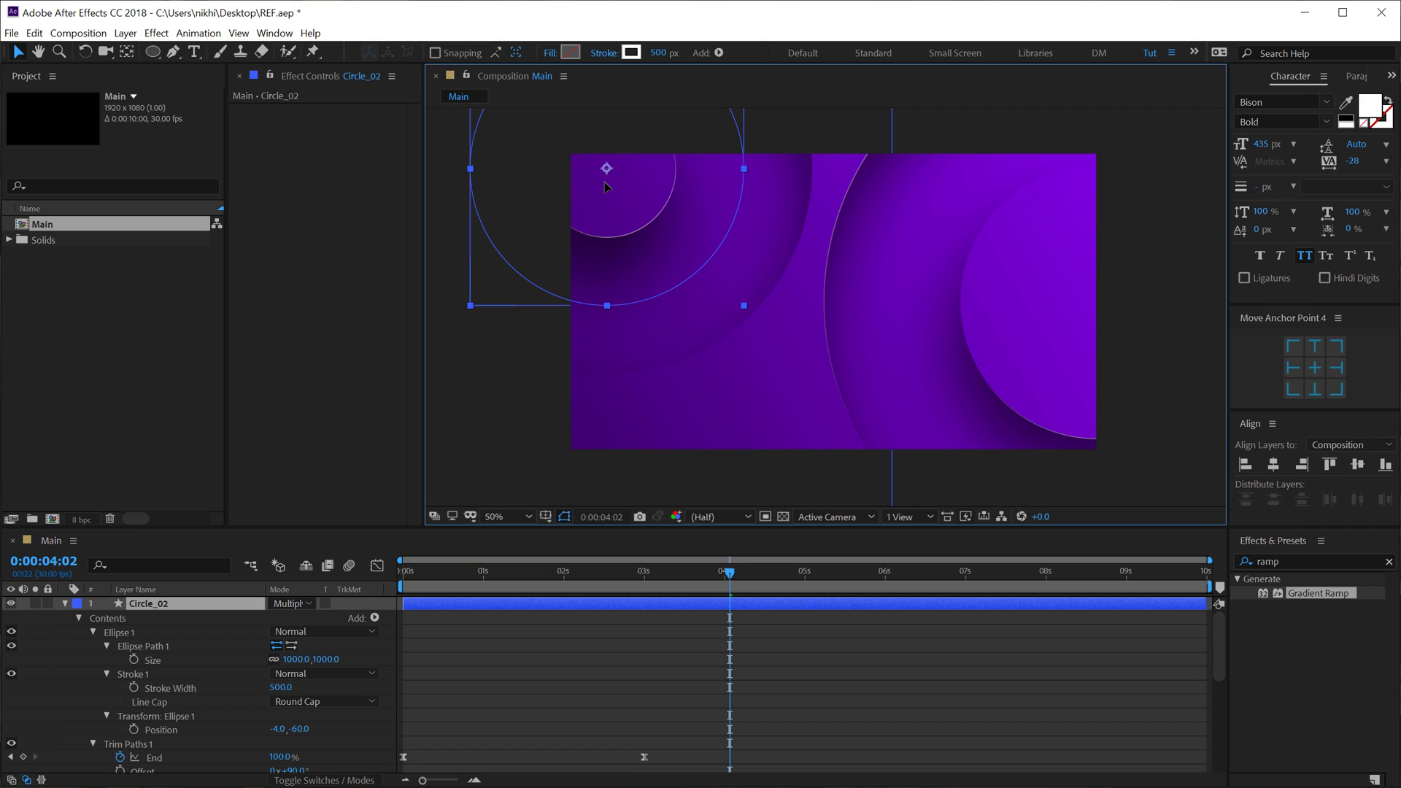
key("Return")
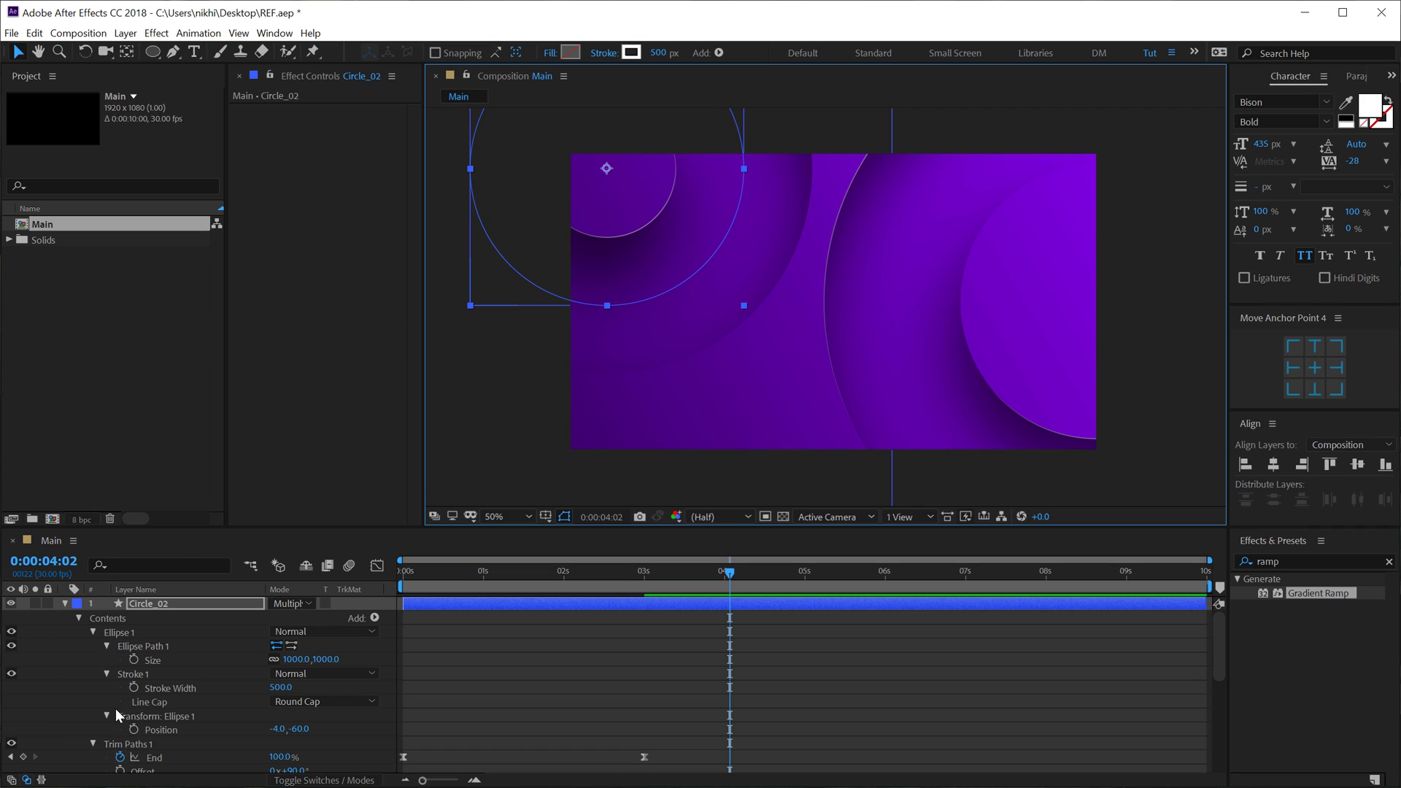
- Expand Circle_02's Bevel and Emboss settings and rotate its lighting angle
scroll(115, 708, "down", 8)
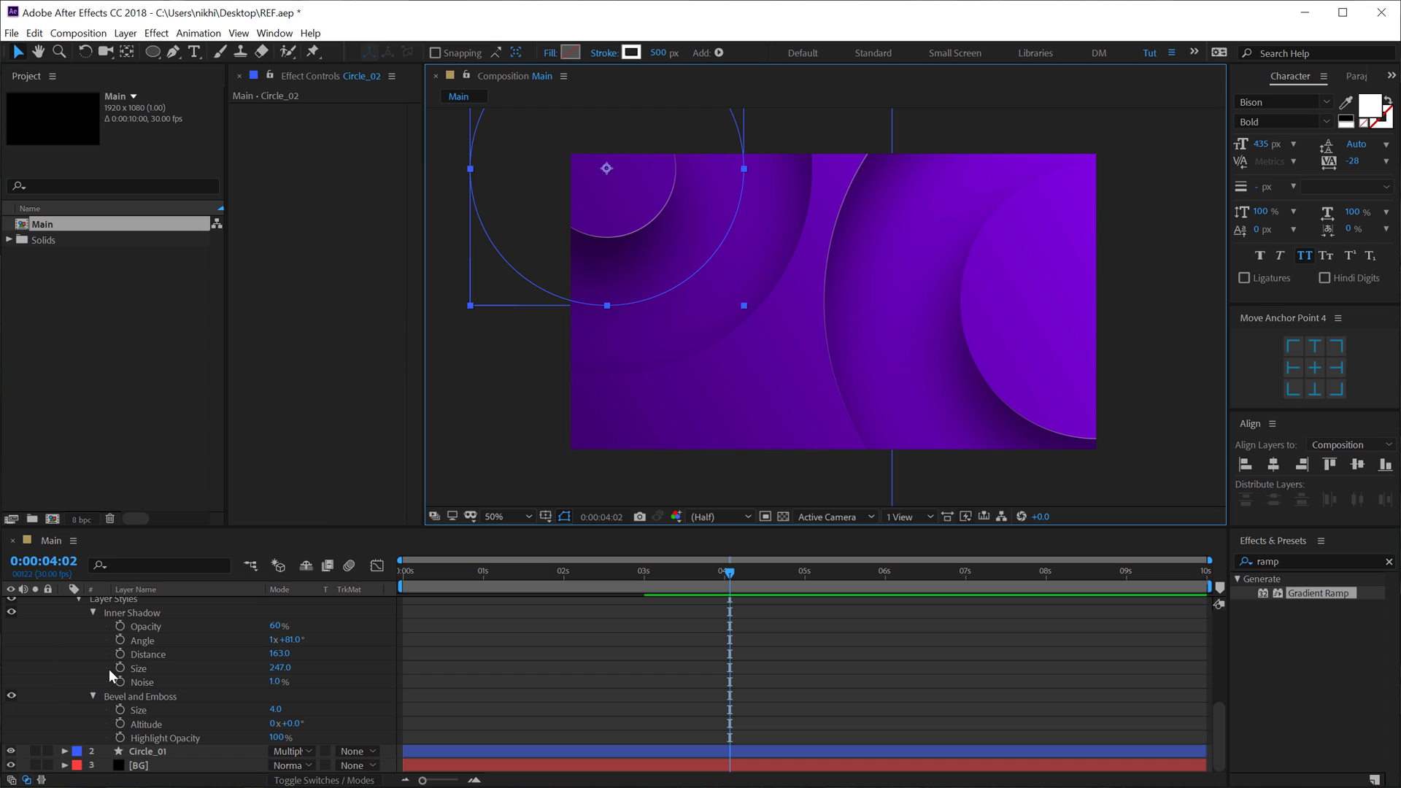
scroll(576, 167, "up", 3)
scroll(576, 168, "down", 2)
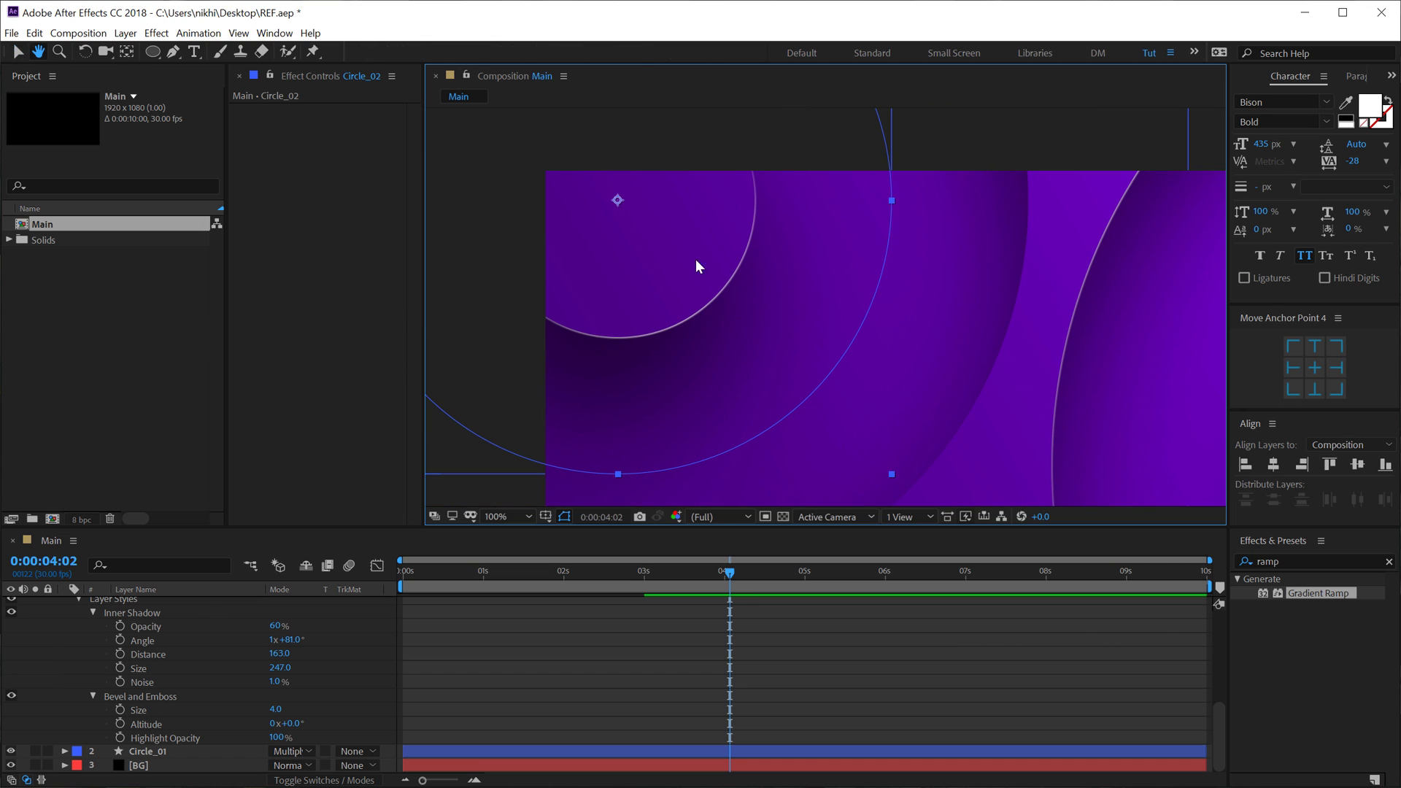
left_click(93, 696)
left_click(92, 738)
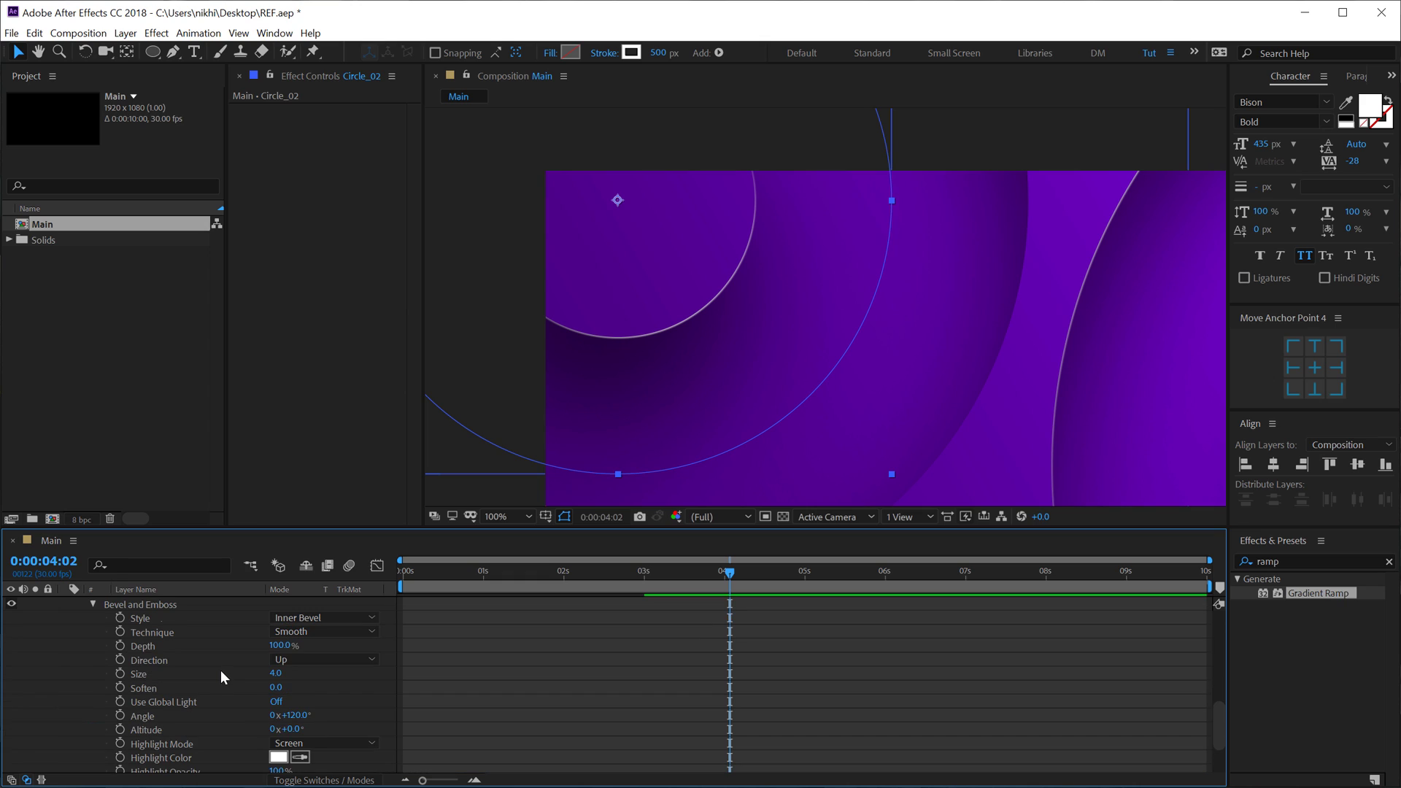
left_click_drag(301, 715, 349, 716)
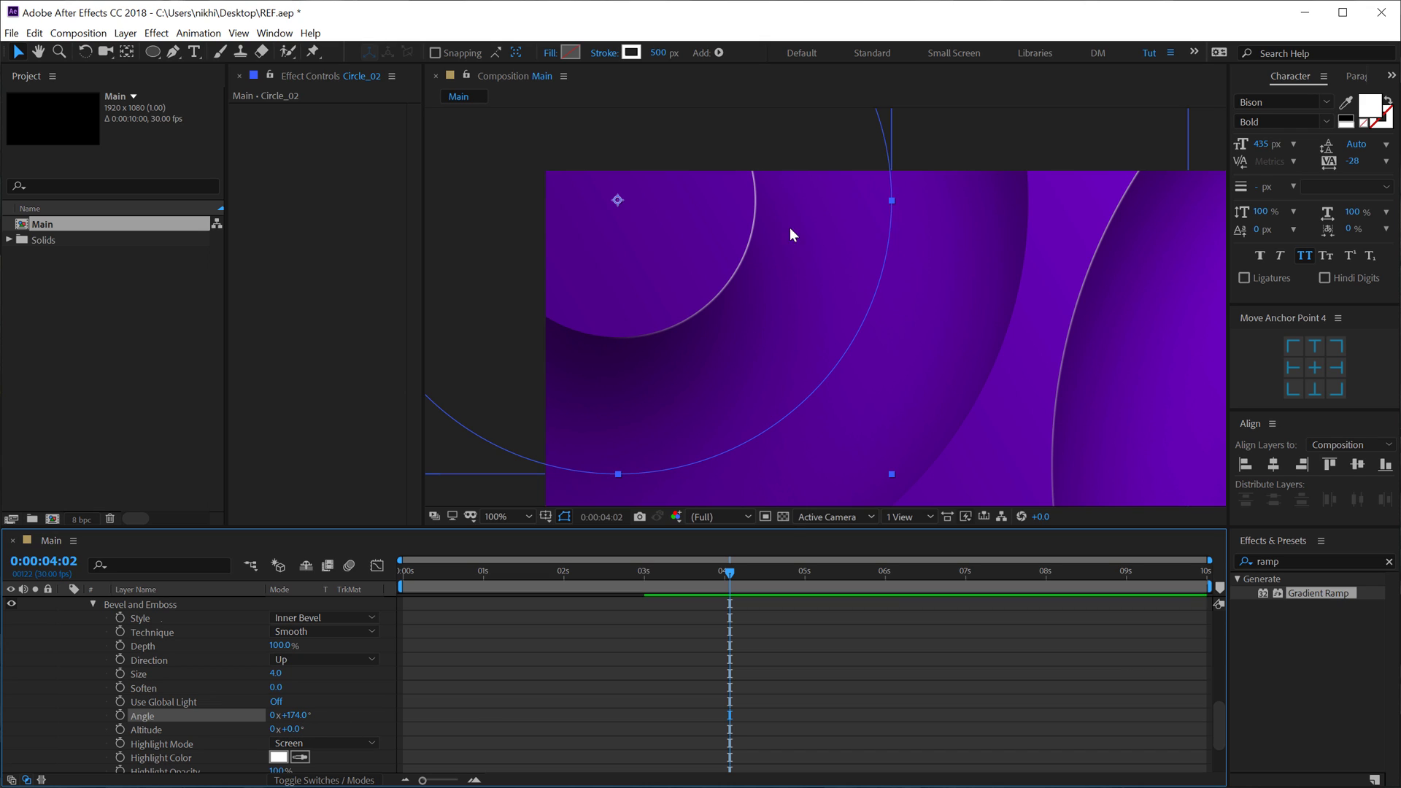
- Set bevel Highlight Opacity to 70% with Screen blending and lower the angle to about 162°
scroll(346, 686, "down", 1)
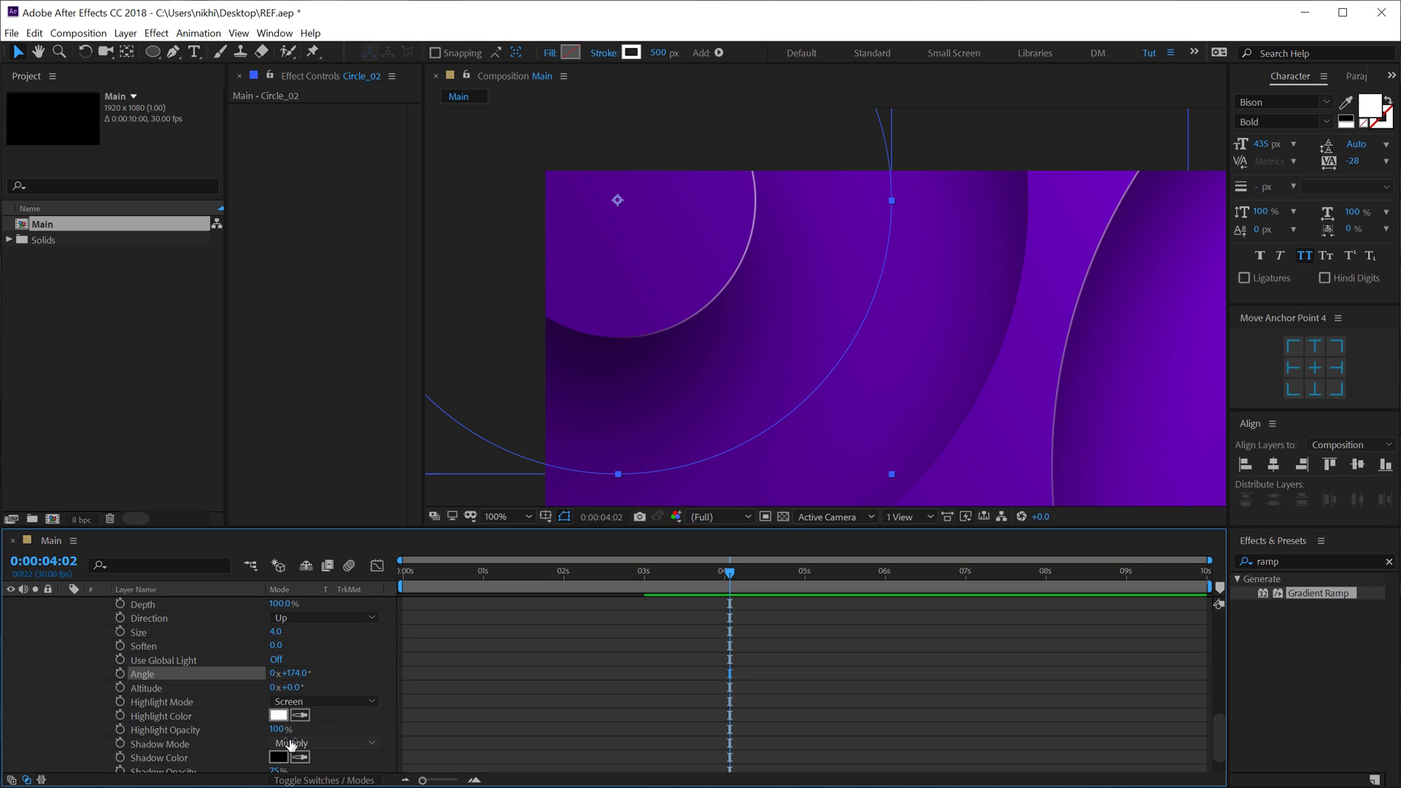
mouse_move(281, 729)
left_mouse_down()
mouse_move(231, 734)
mouse_move(251, 732)
left_mouse_up()
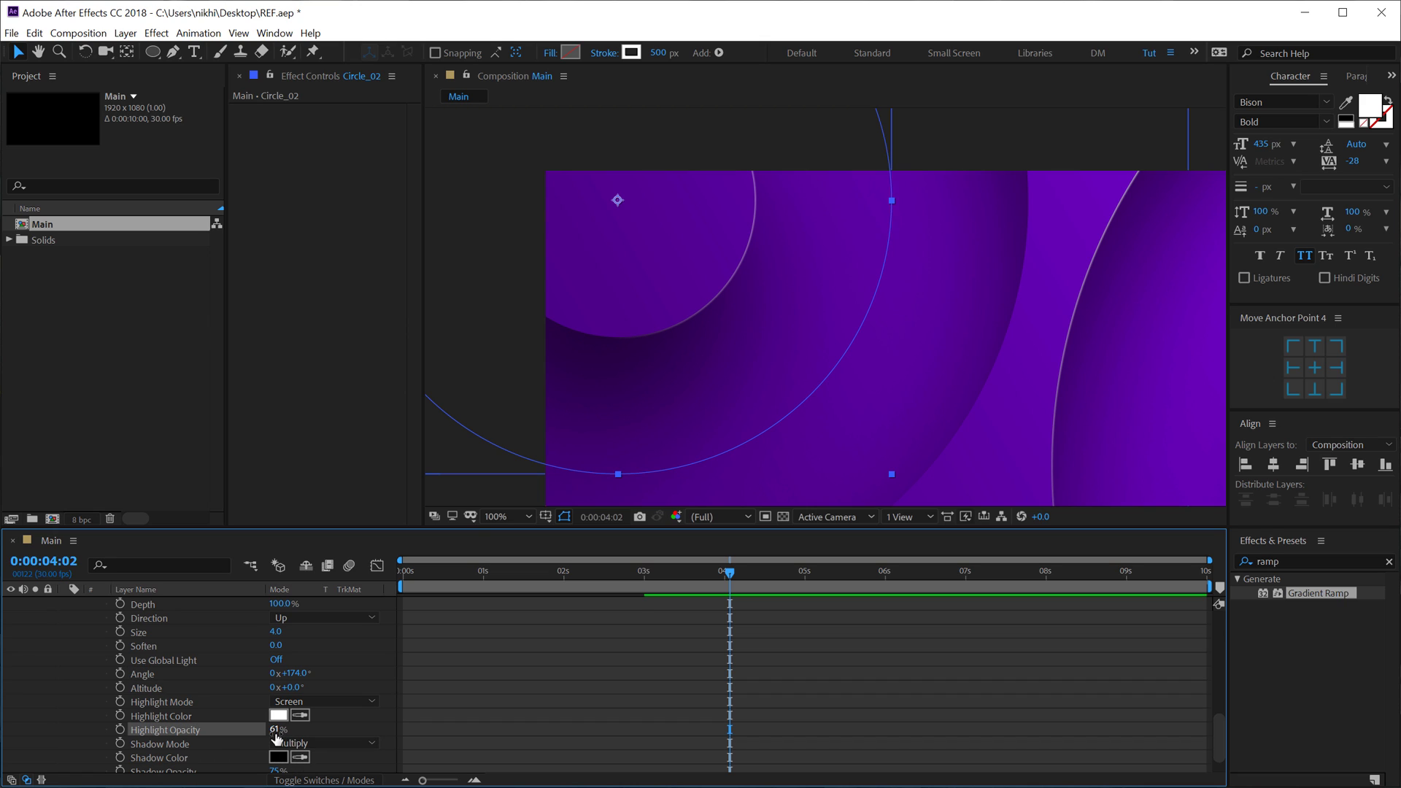
left_click(277, 730)
type("70")
left_click(380, 702)
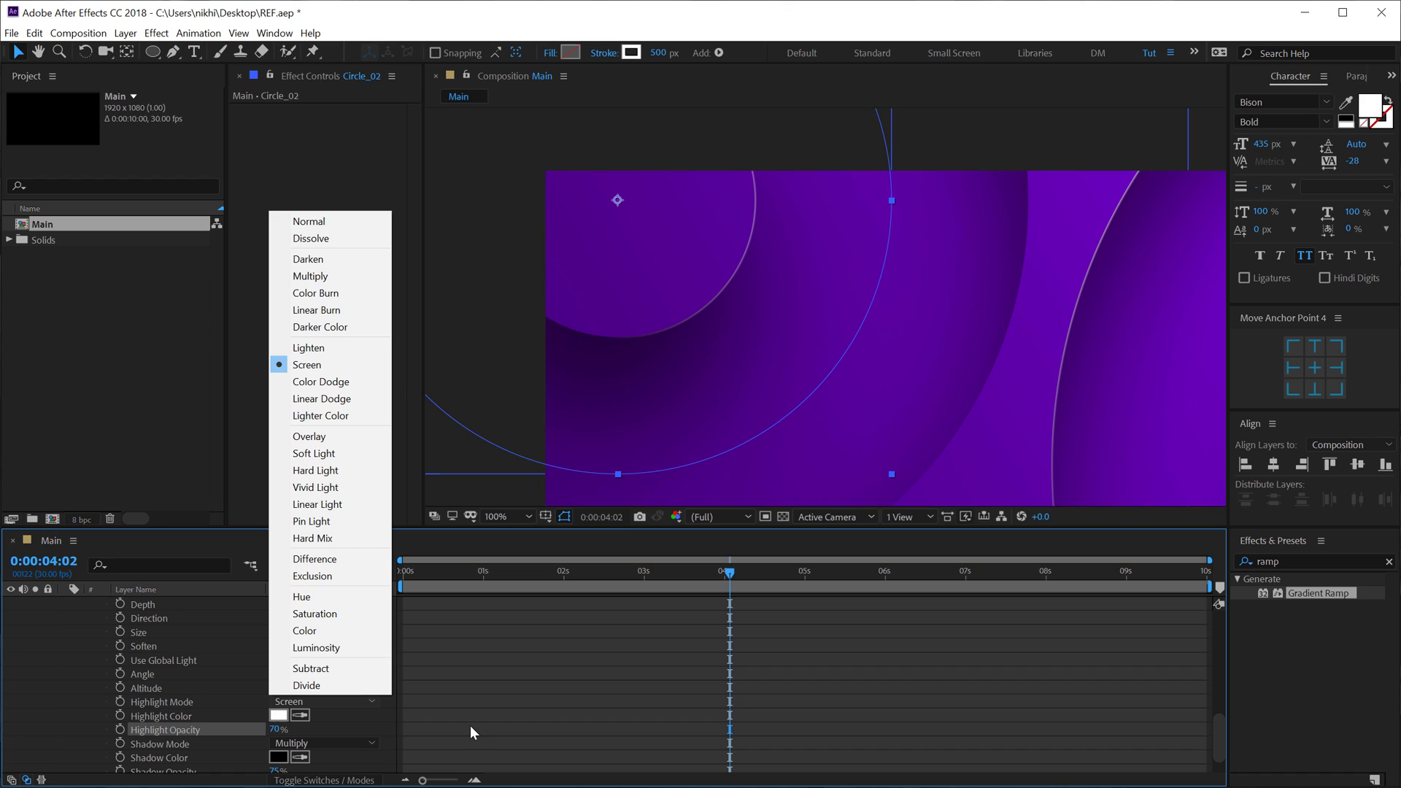
left_click(517, 724)
left_click(414, 727)
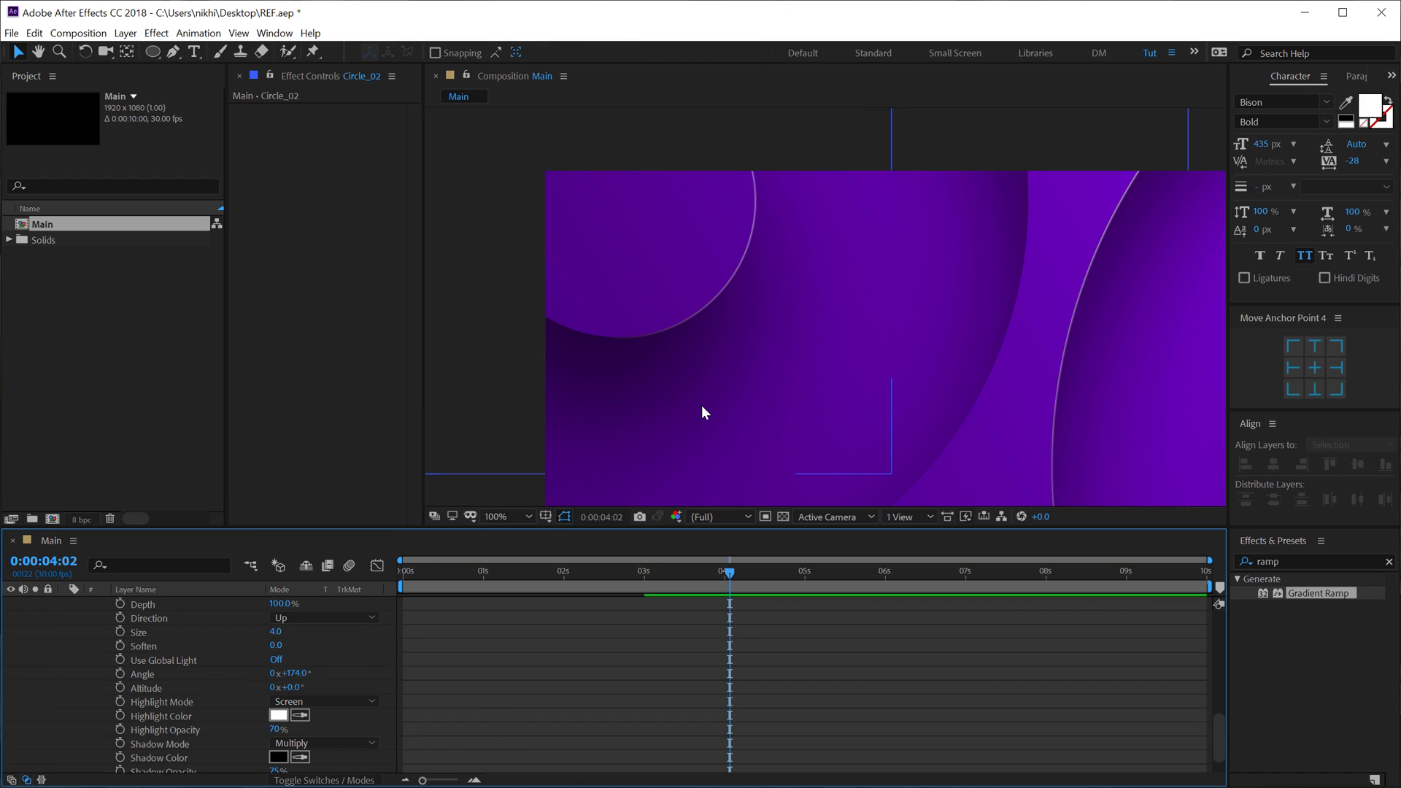
scroll(702, 405, "down", 2)
left_click_drag(290, 680, 278, 672)
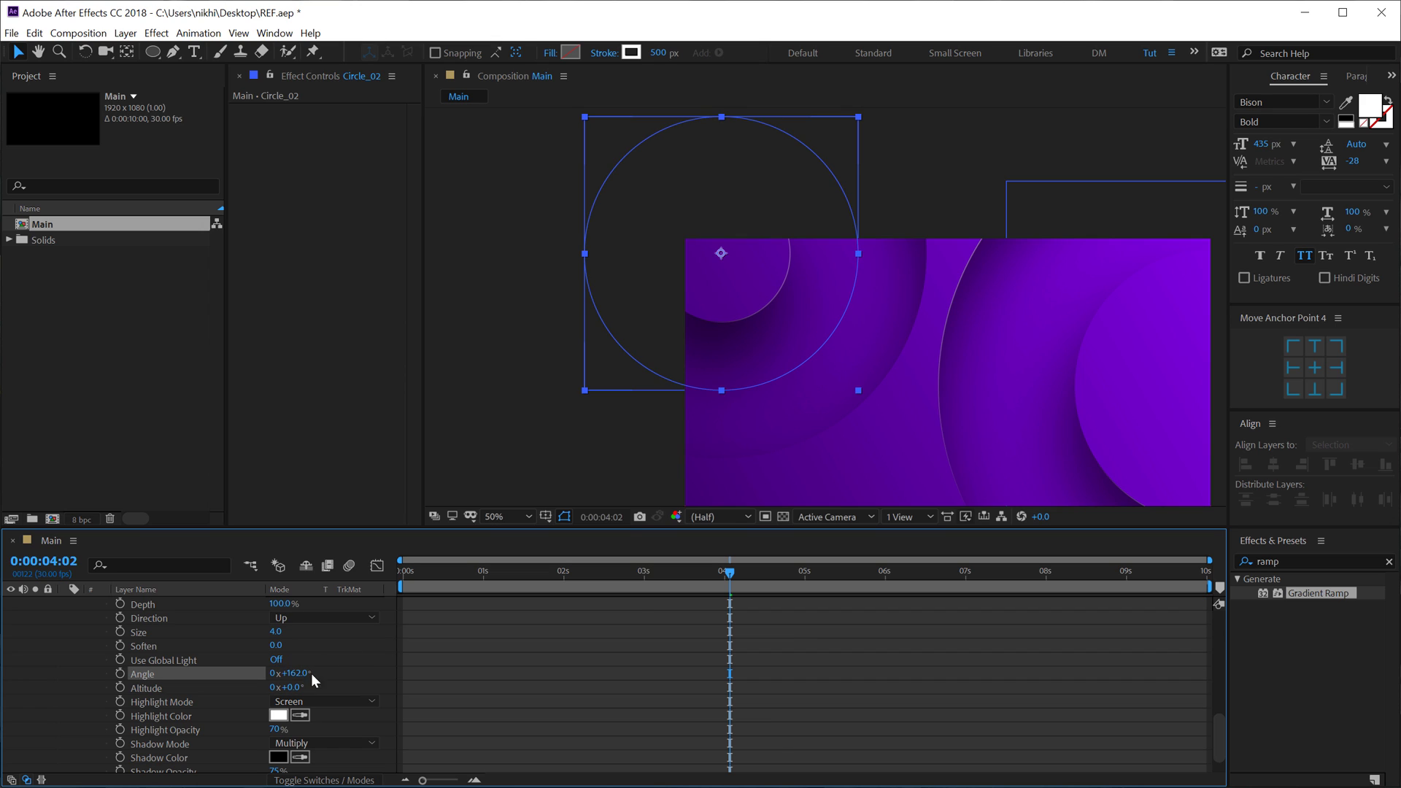
left_click(376, 667)
- Rotate Circle_02's Inner Shadow angle to 1x+27° and review the whole composition
scroll(128, 645, "up", 3)
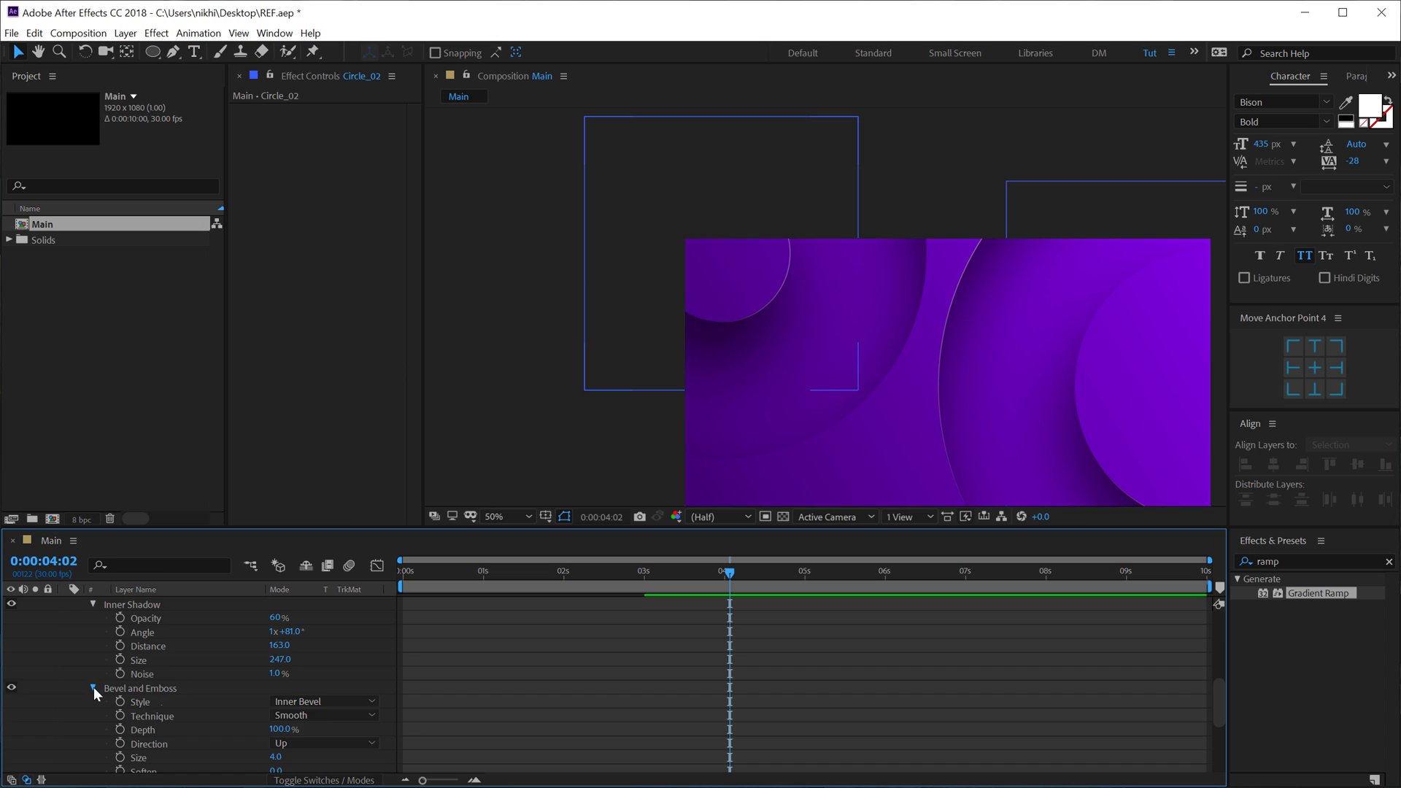
left_click(93, 687)
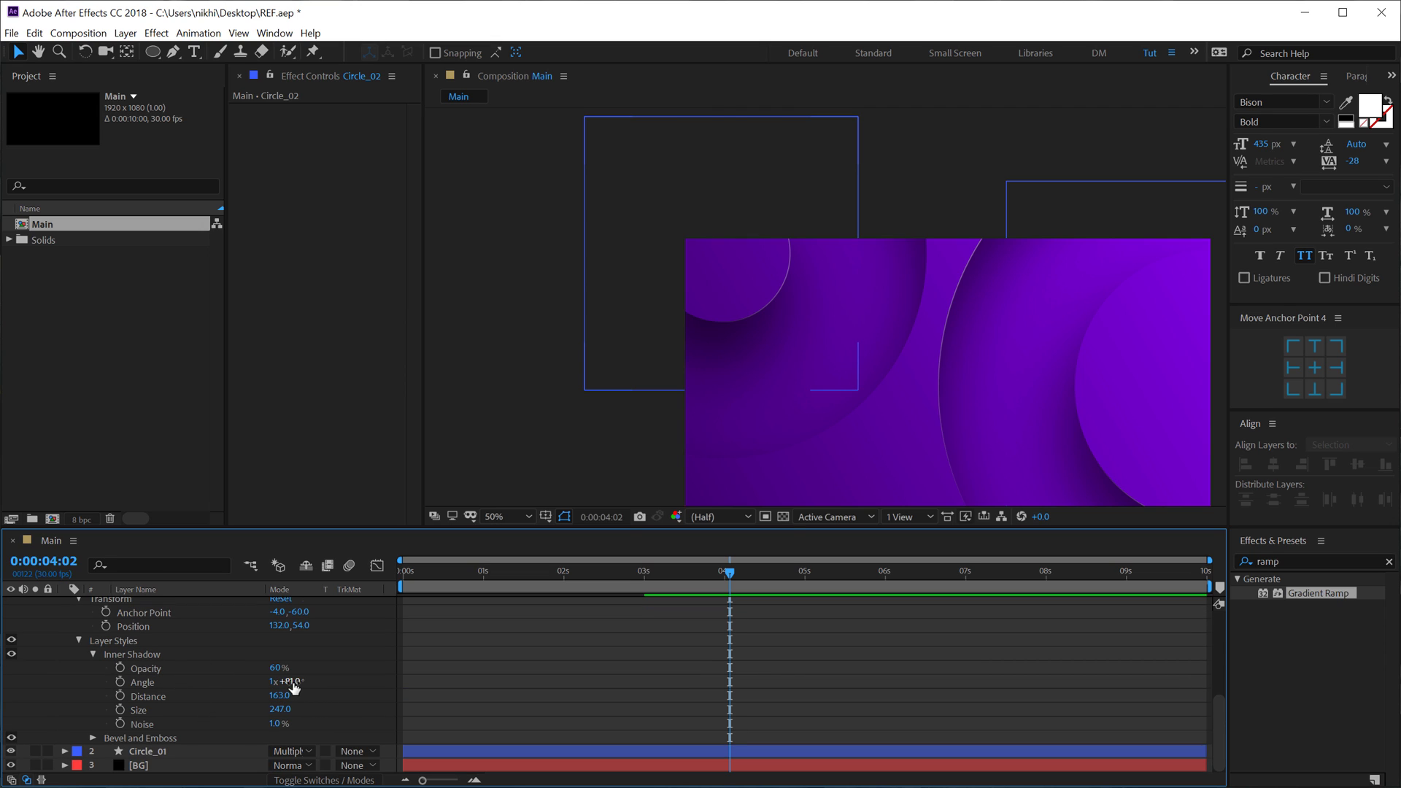
mouse_move(294, 686)
left_mouse_down()
mouse_move(319, 680)
mouse_move(238, 683)
left_mouse_up()
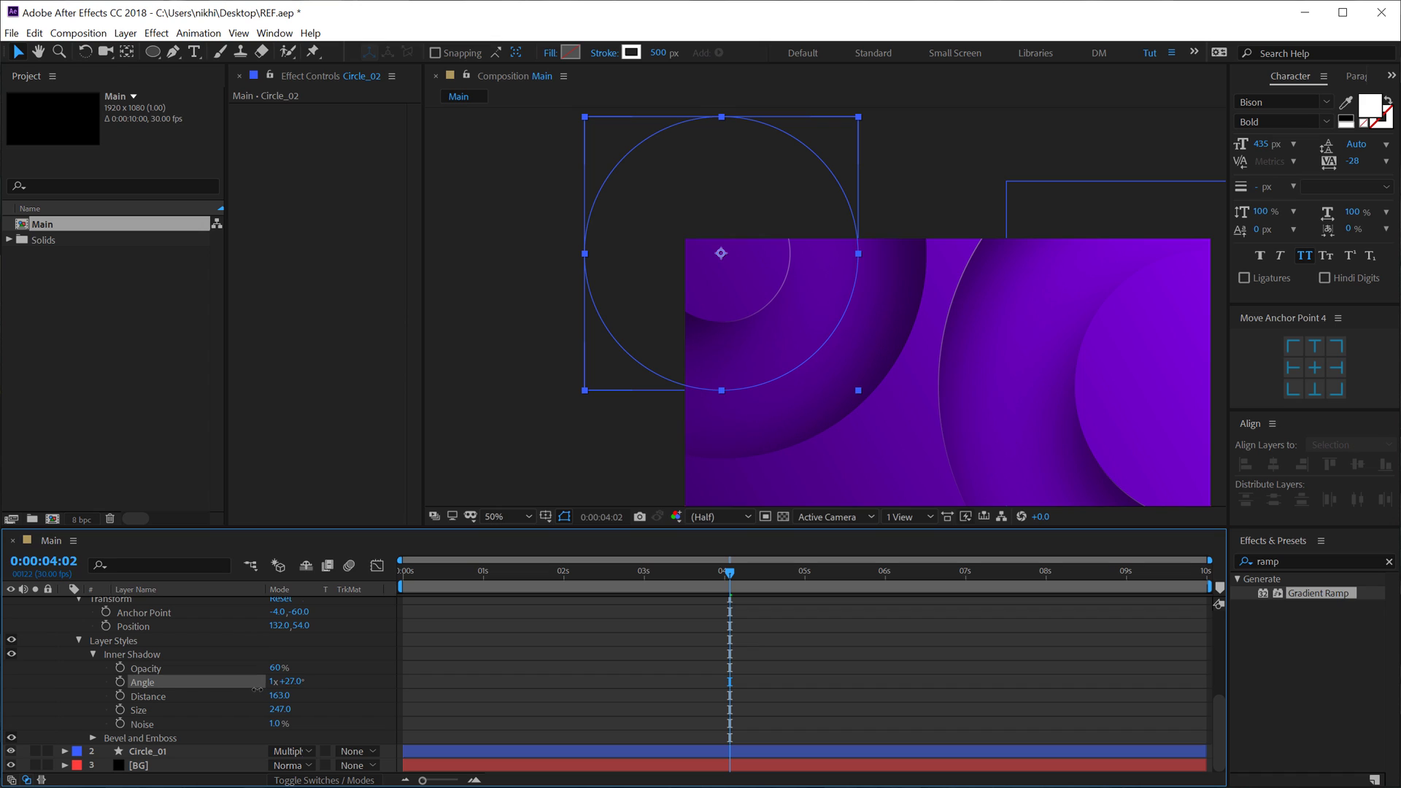
left_click(784, 416)
key("comma")
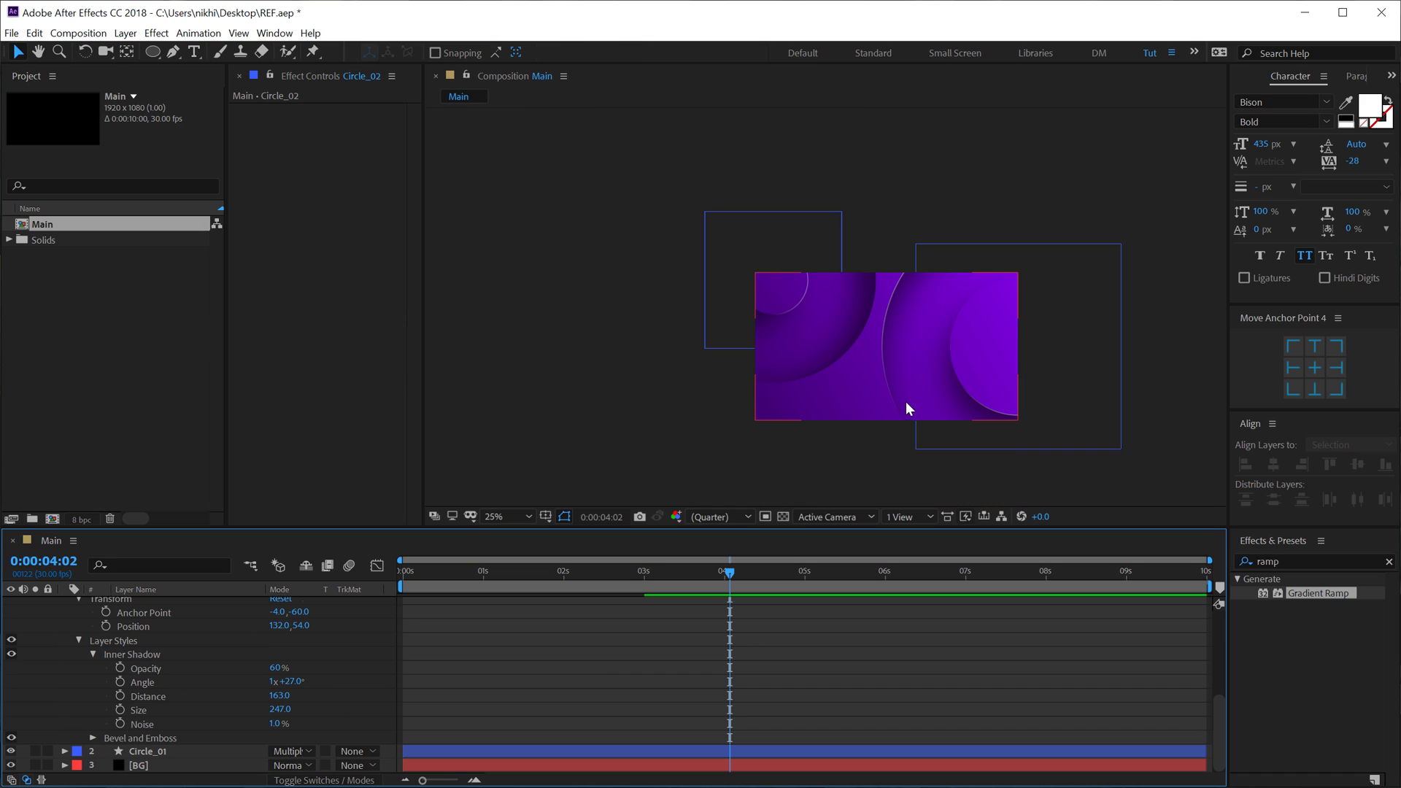
left_click_drag(905, 402, 803, 366)
key("period")
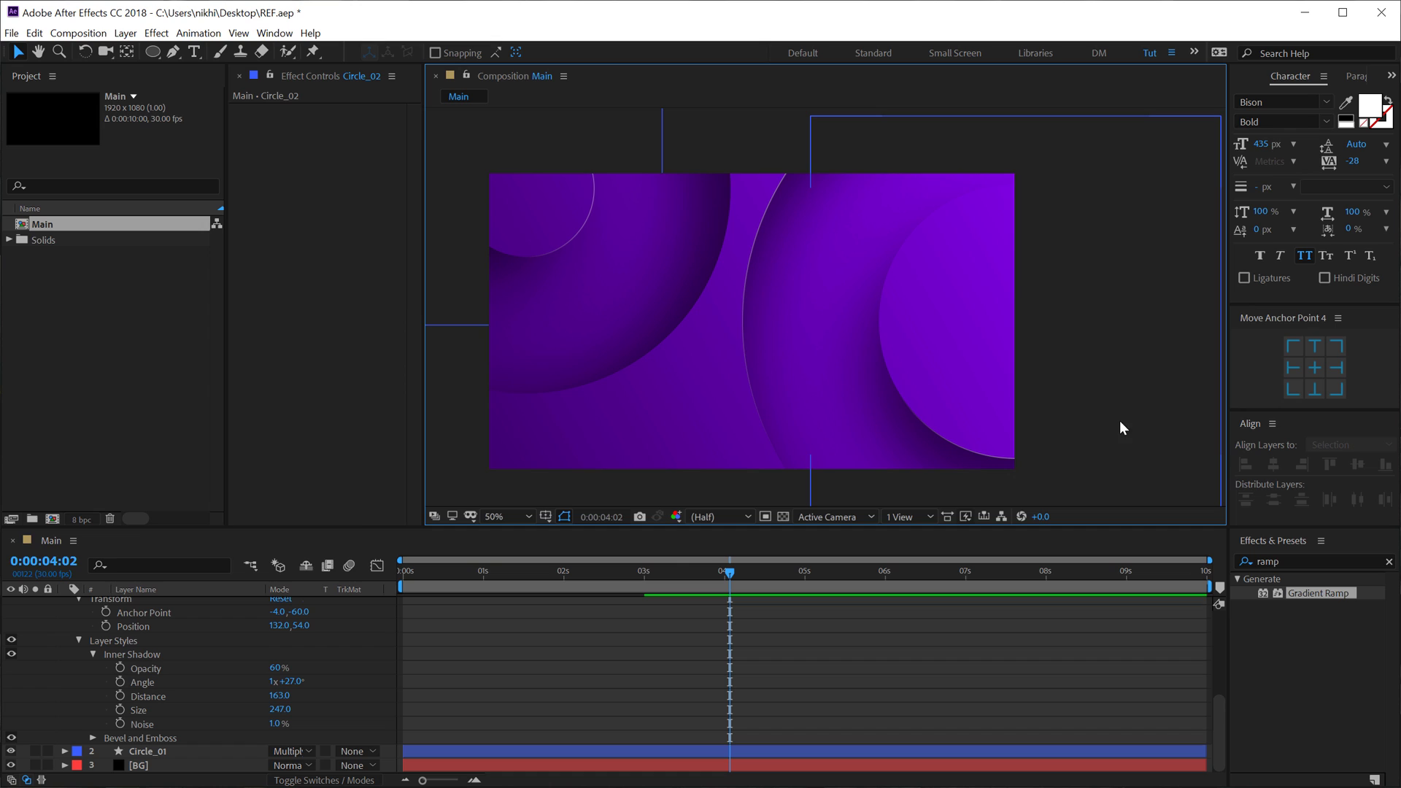
- Select the large Circle_01 ring and reveal its Inner Shadow settings
left_click(938, 353)
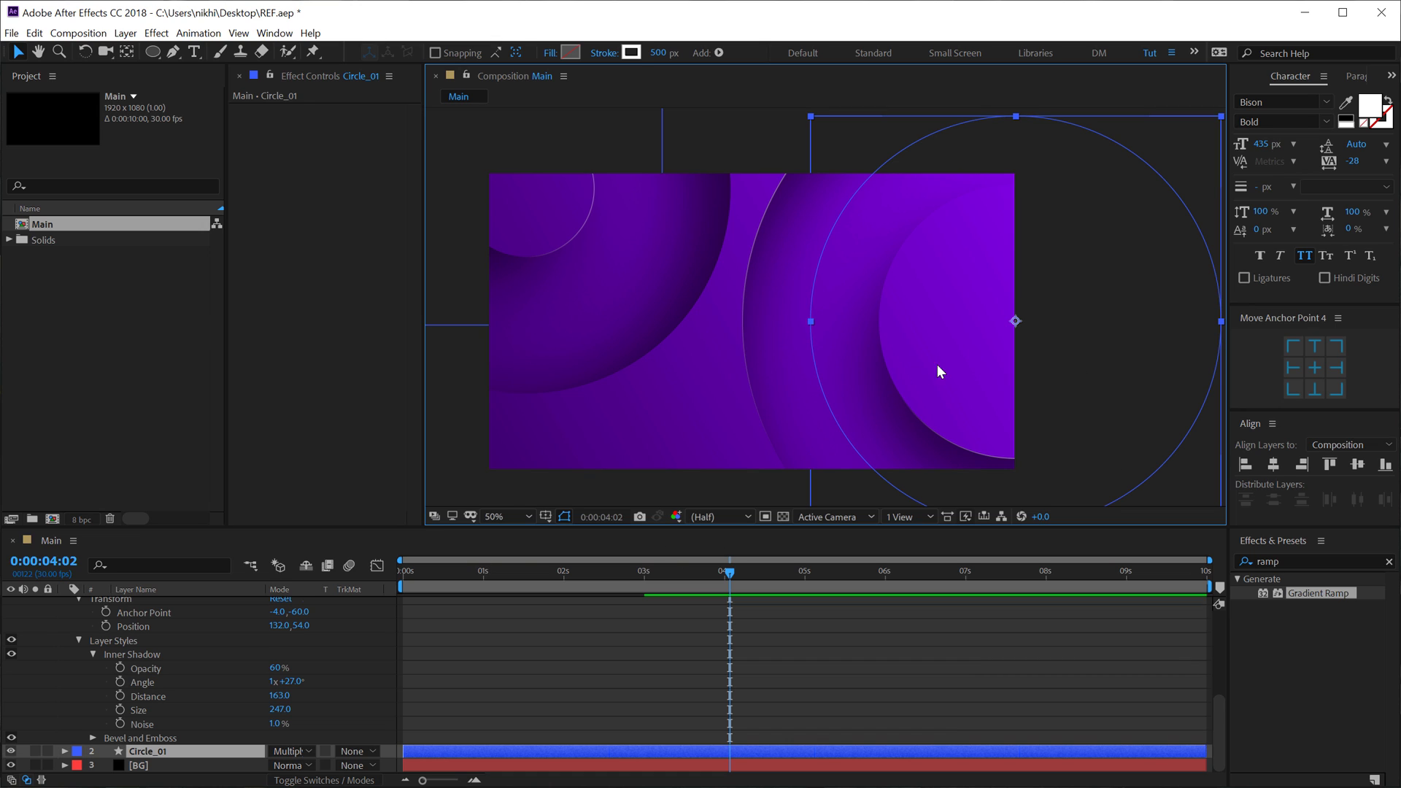
left_click(65, 751)
scroll(140, 731, "down", 1)
scroll(140, 731, "down", 6)
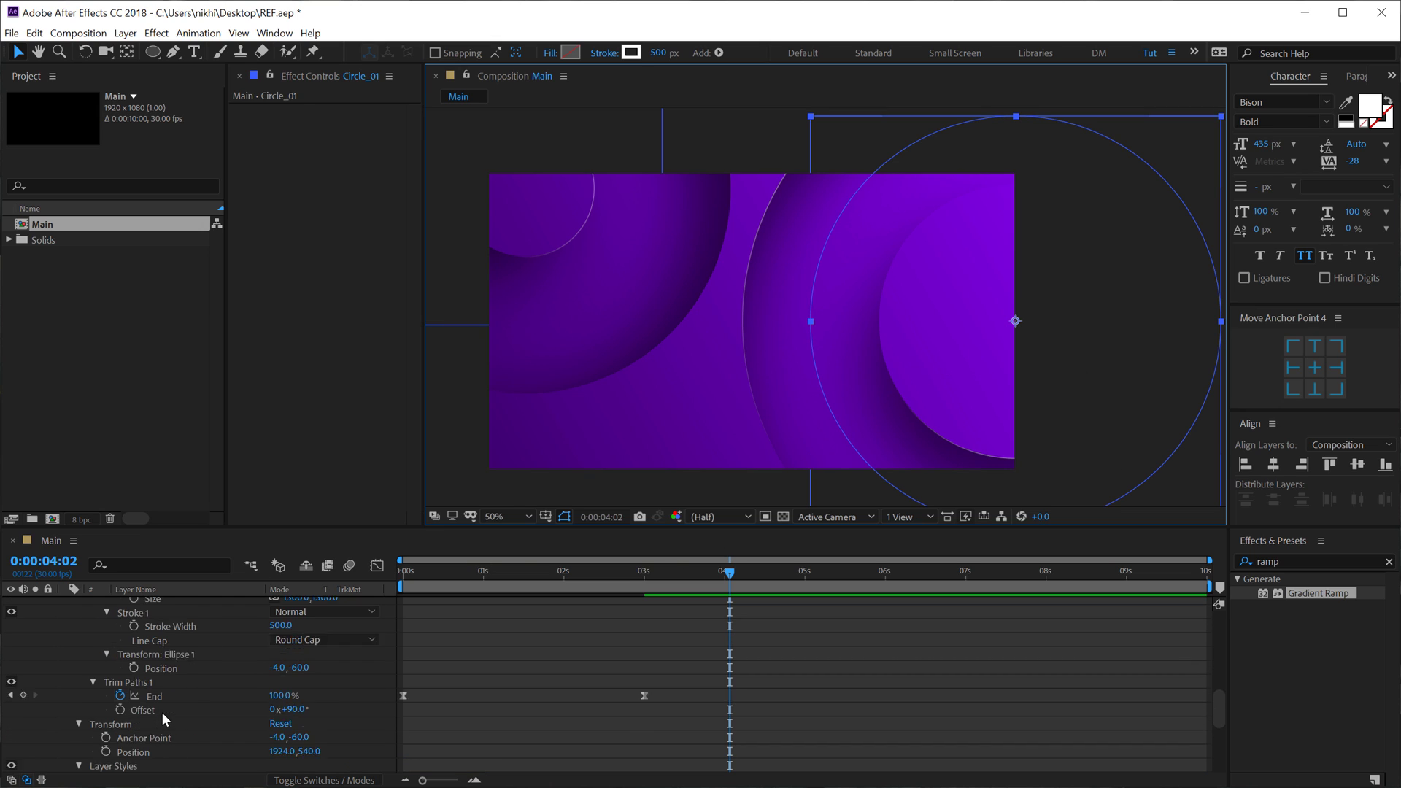
scroll(208, 671, "down", 1)
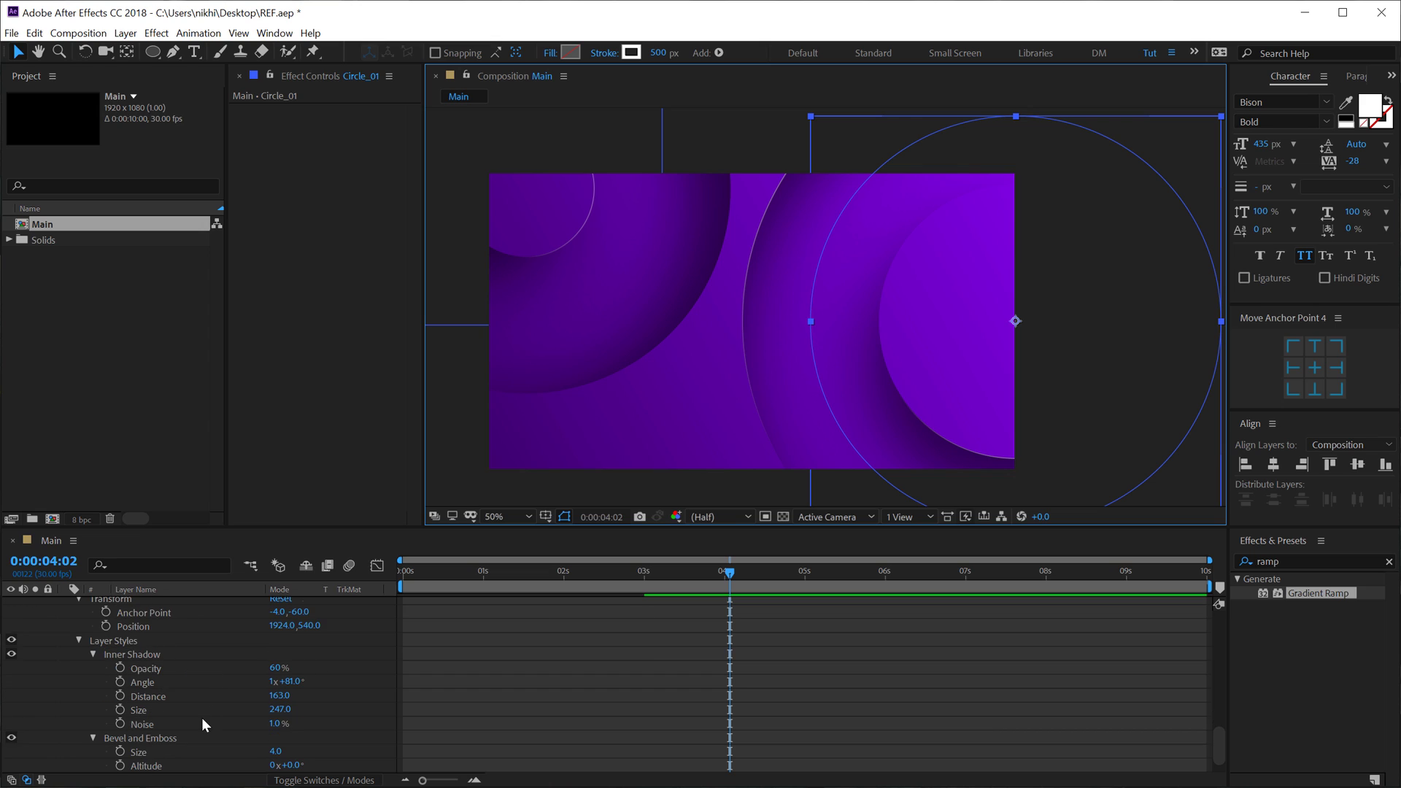
scroll(177, 685, "up", 1)
scroll(165, 676, "down", 1)
scroll(199, 664, "down", 1)
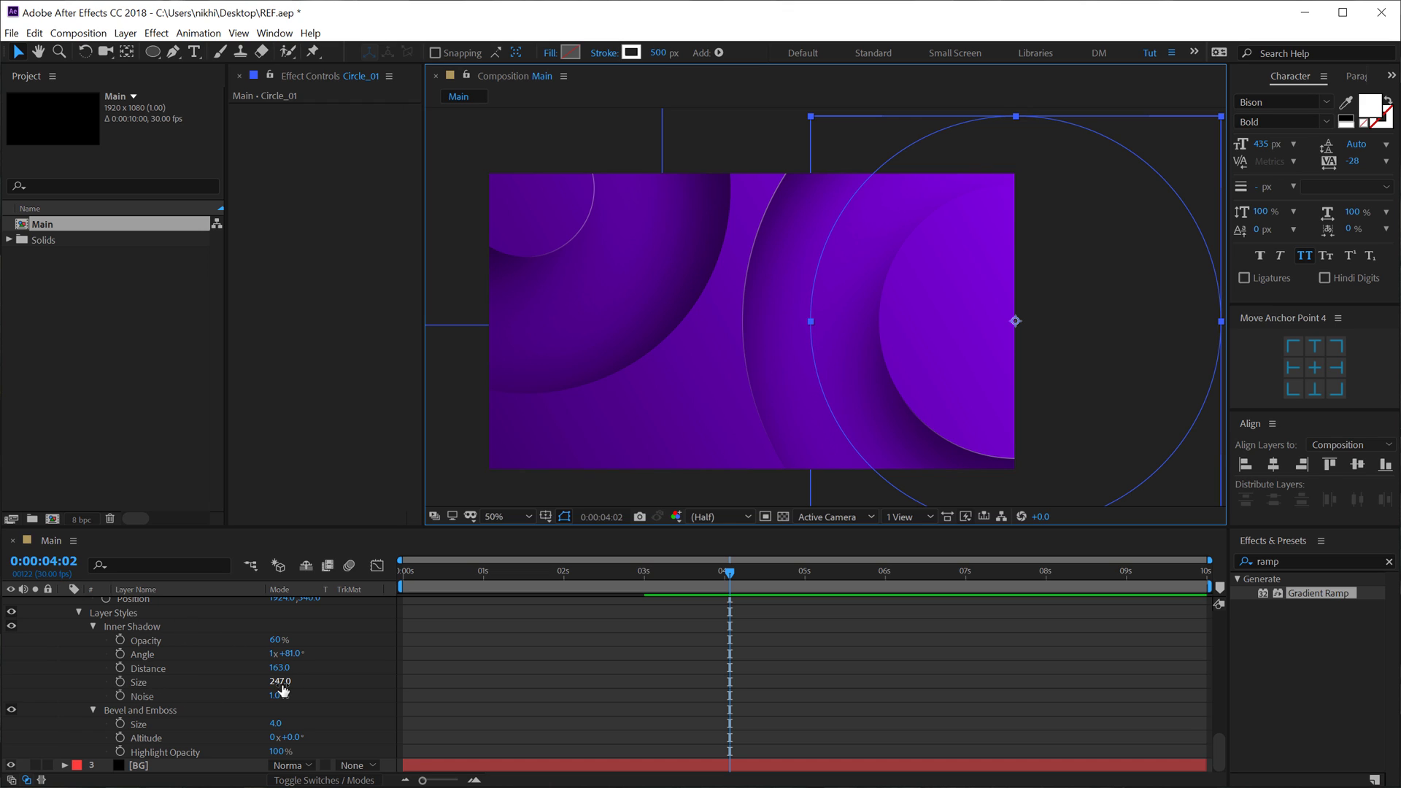
- Set Circle_01's Inner Shadow to distance 204, size 291 and opacity 62%
mouse_move(283, 687)
left_mouse_down()
mouse_move(309, 680)
mouse_move(293, 667)
left_mouse_up()
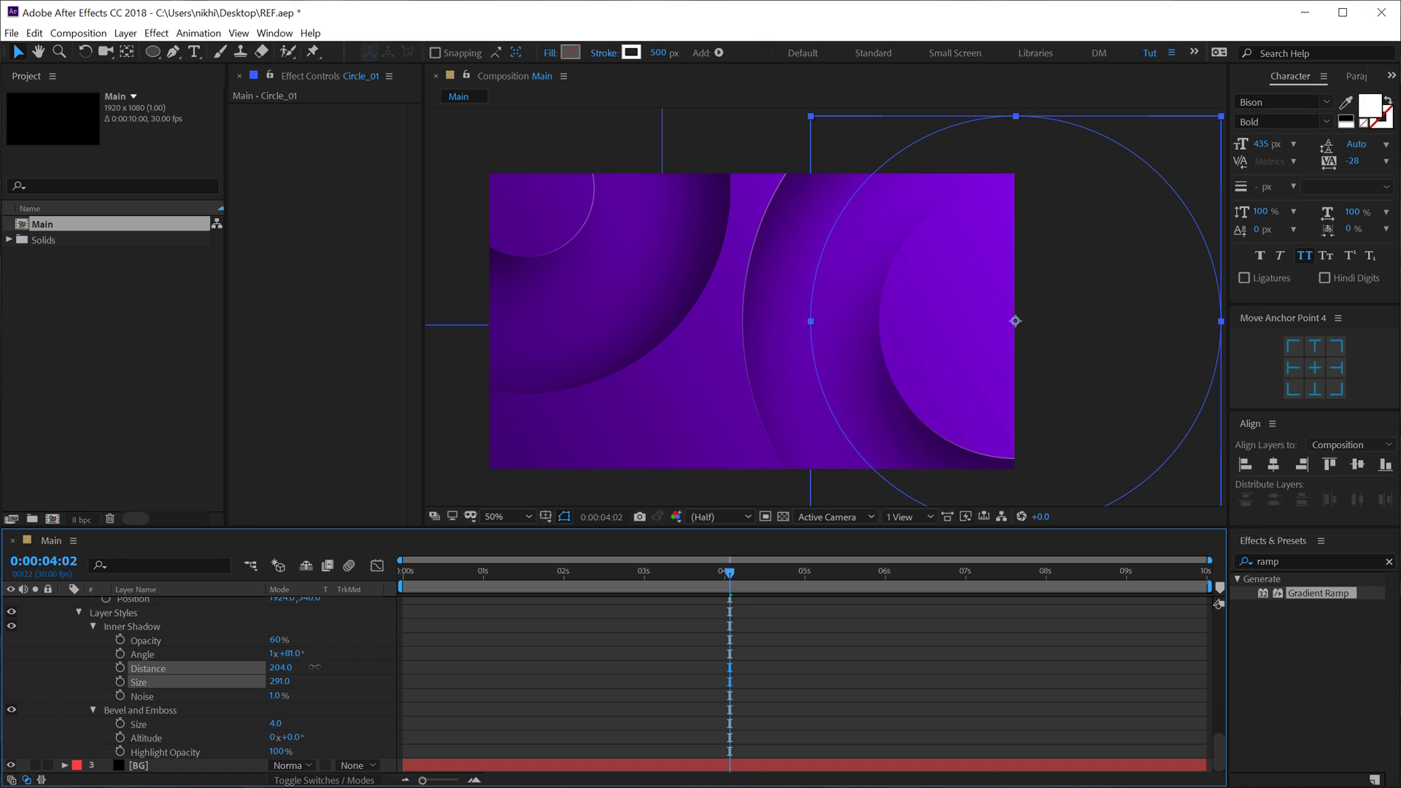
mouse_move(277, 640)
left_mouse_down()
mouse_move(324, 646)
mouse_move(283, 645)
left_mouse_up()
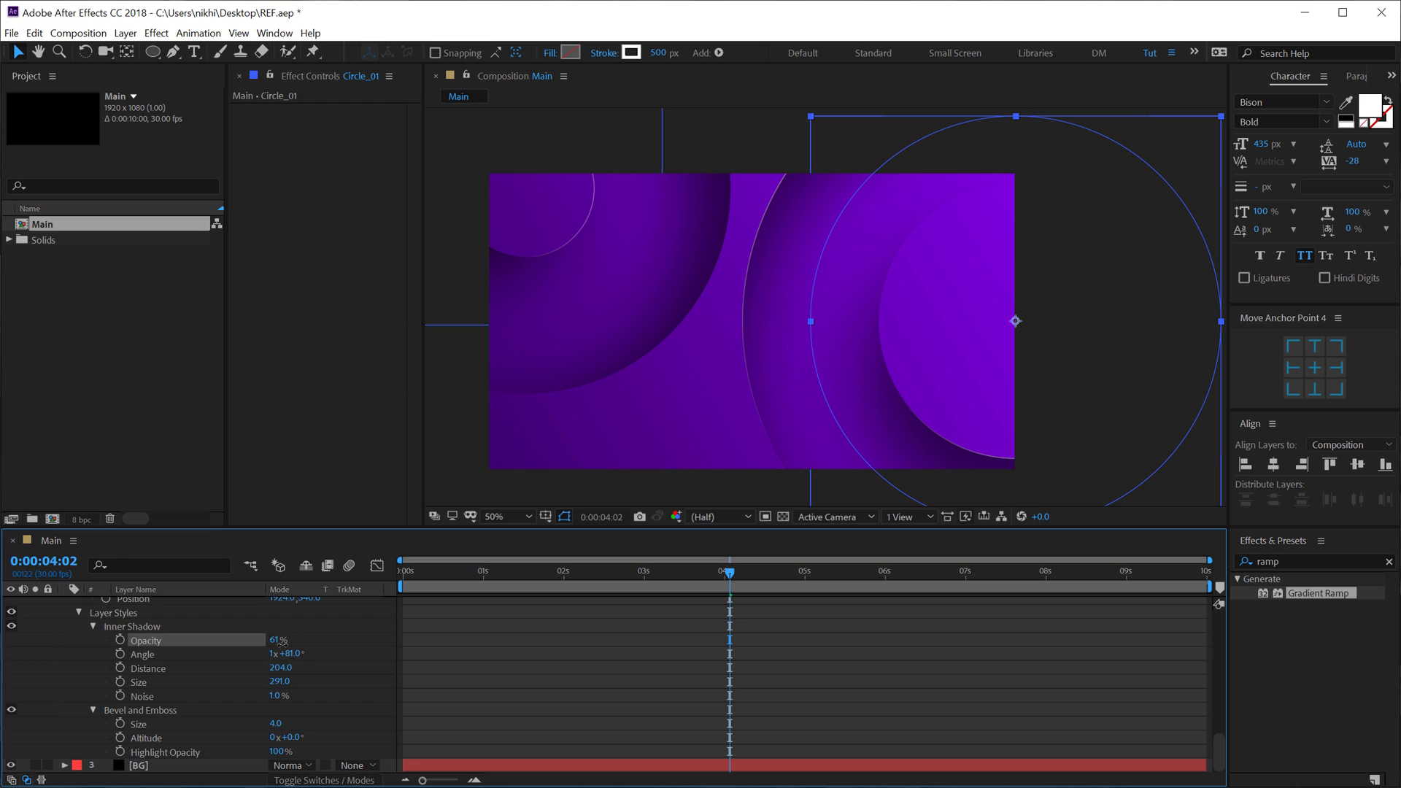
left_click(486, 655)
left_click(705, 383)
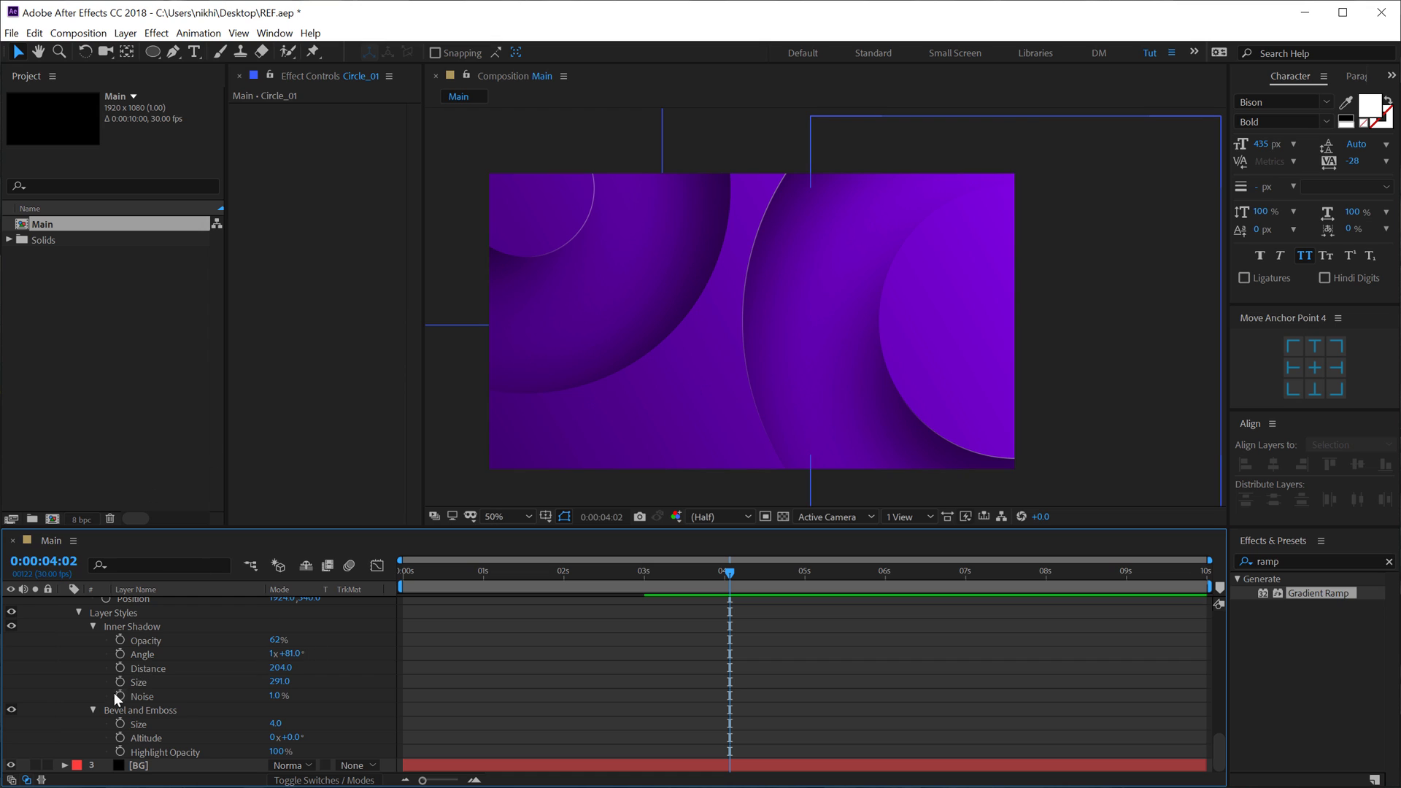
scroll(113, 693, "up", 5)
scroll(72, 642, "up", 4)
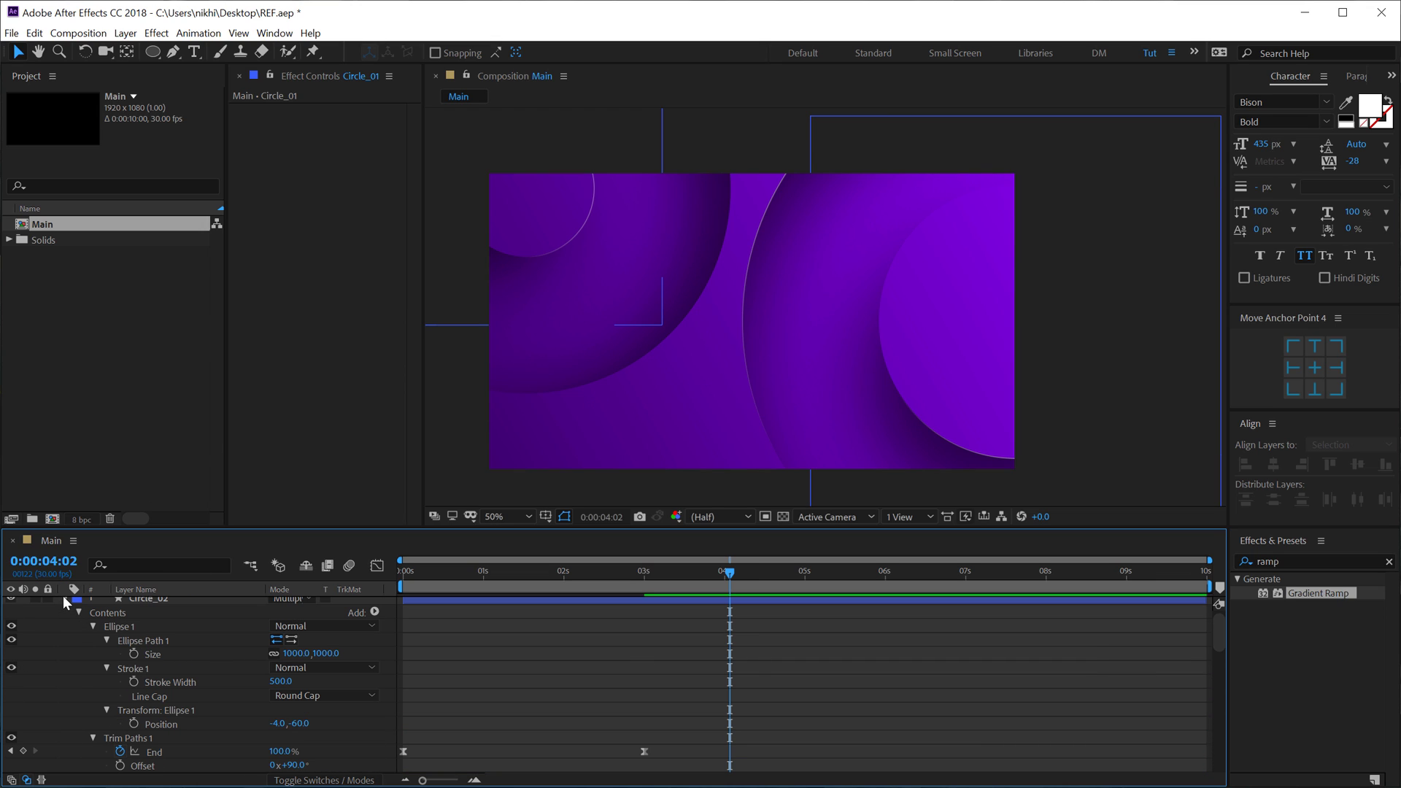
- Duplicate Circle_02 as Circle_03 with a 250 px stroke width
left_click(65, 599)
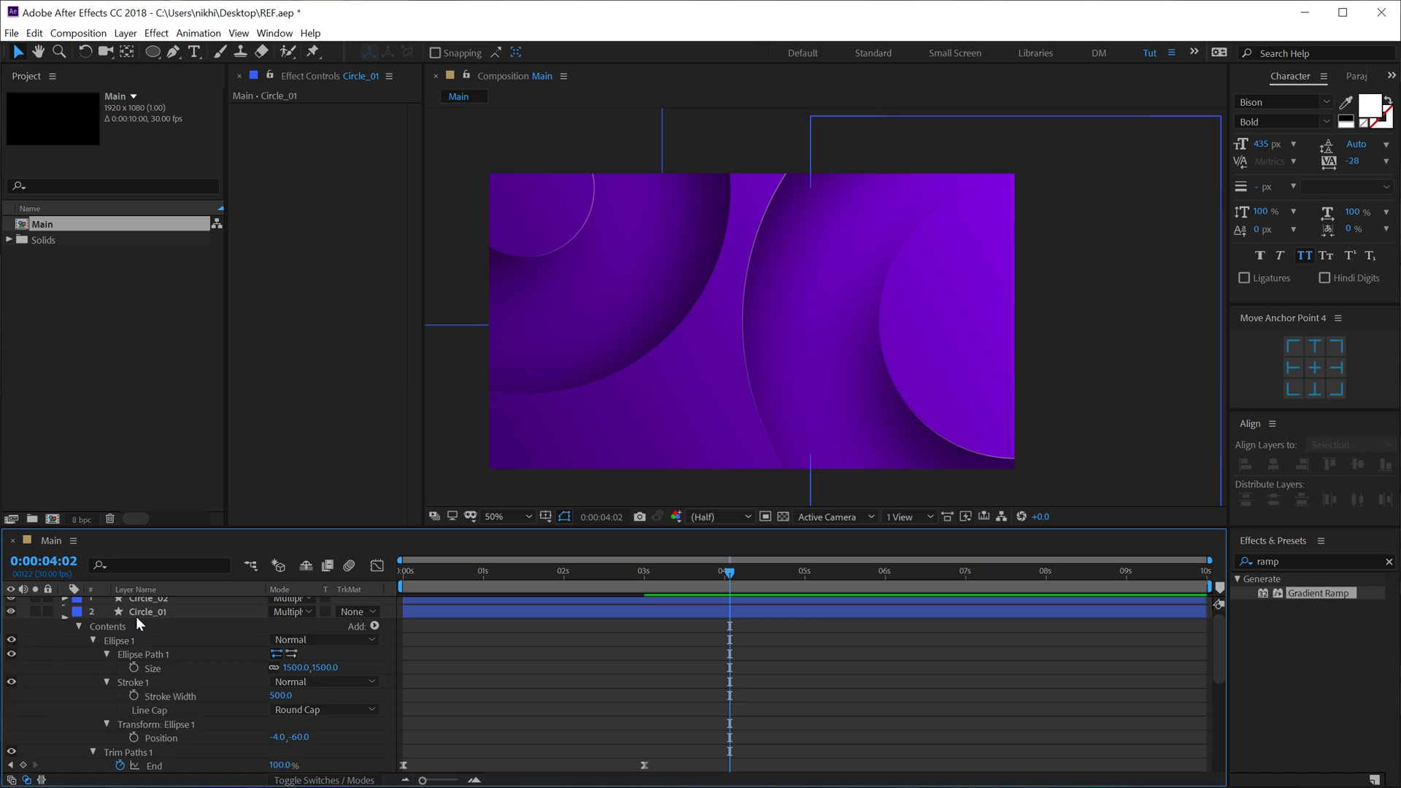
key("ctrl+grave")
left_click(156, 604)
key("ctrl+d")
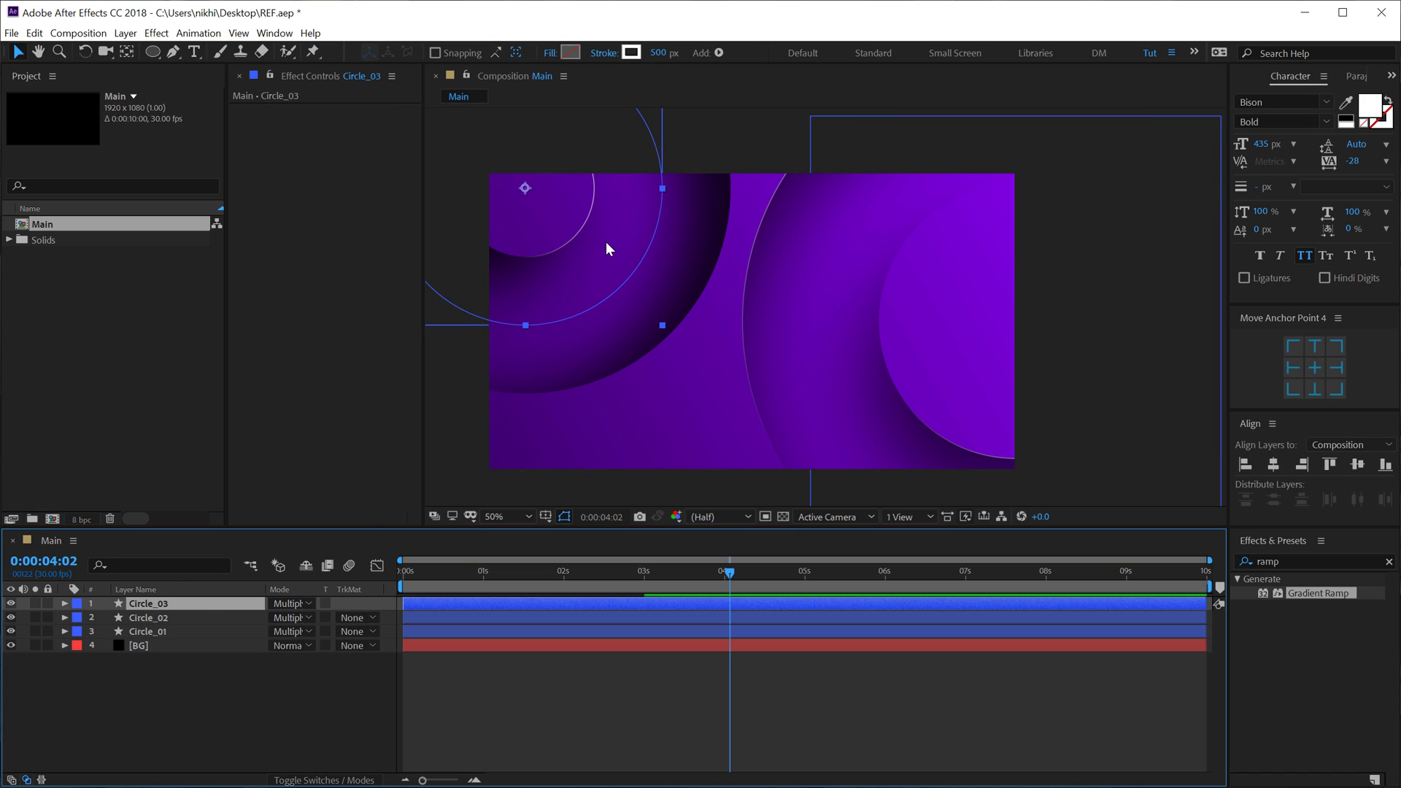
left_click(664, 53)
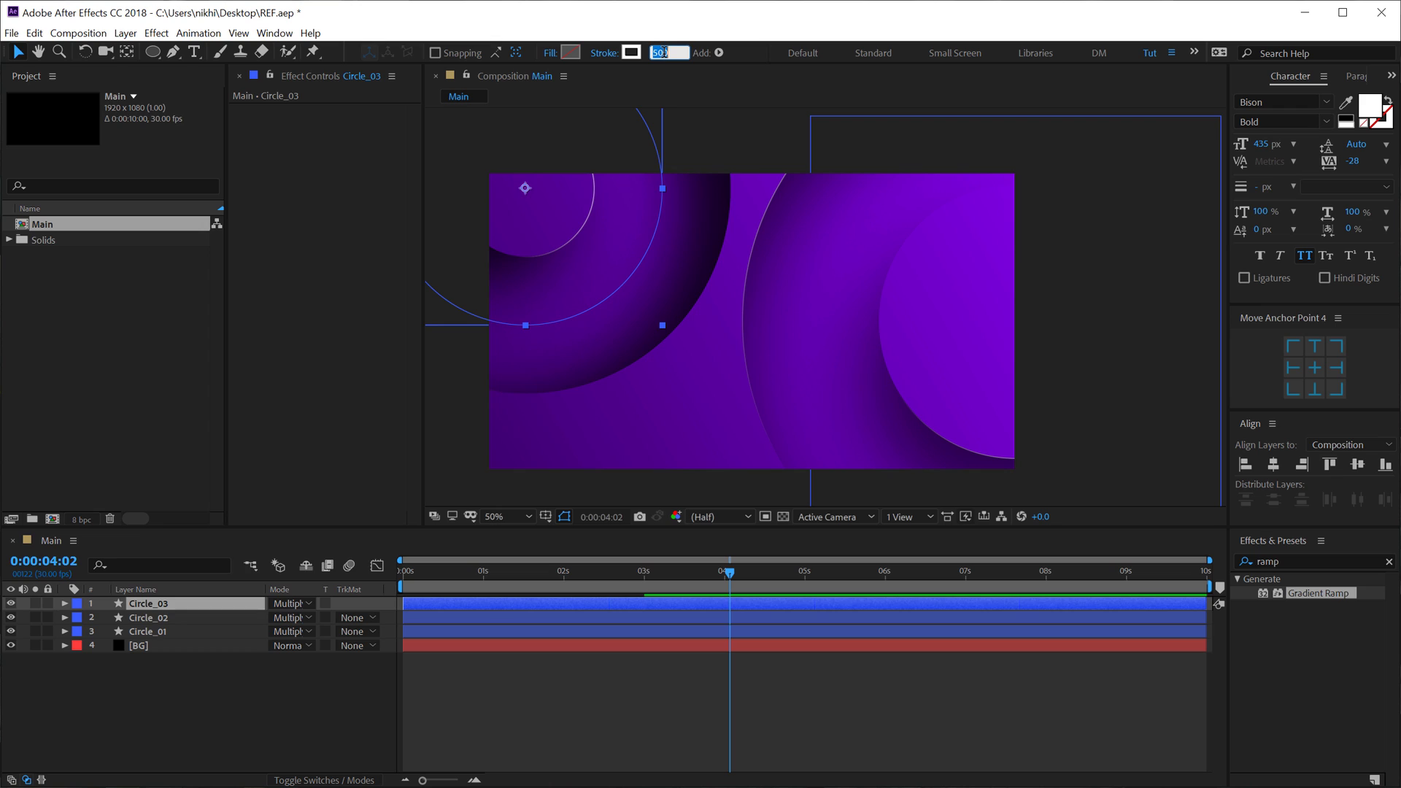
type("250")
key("Return")
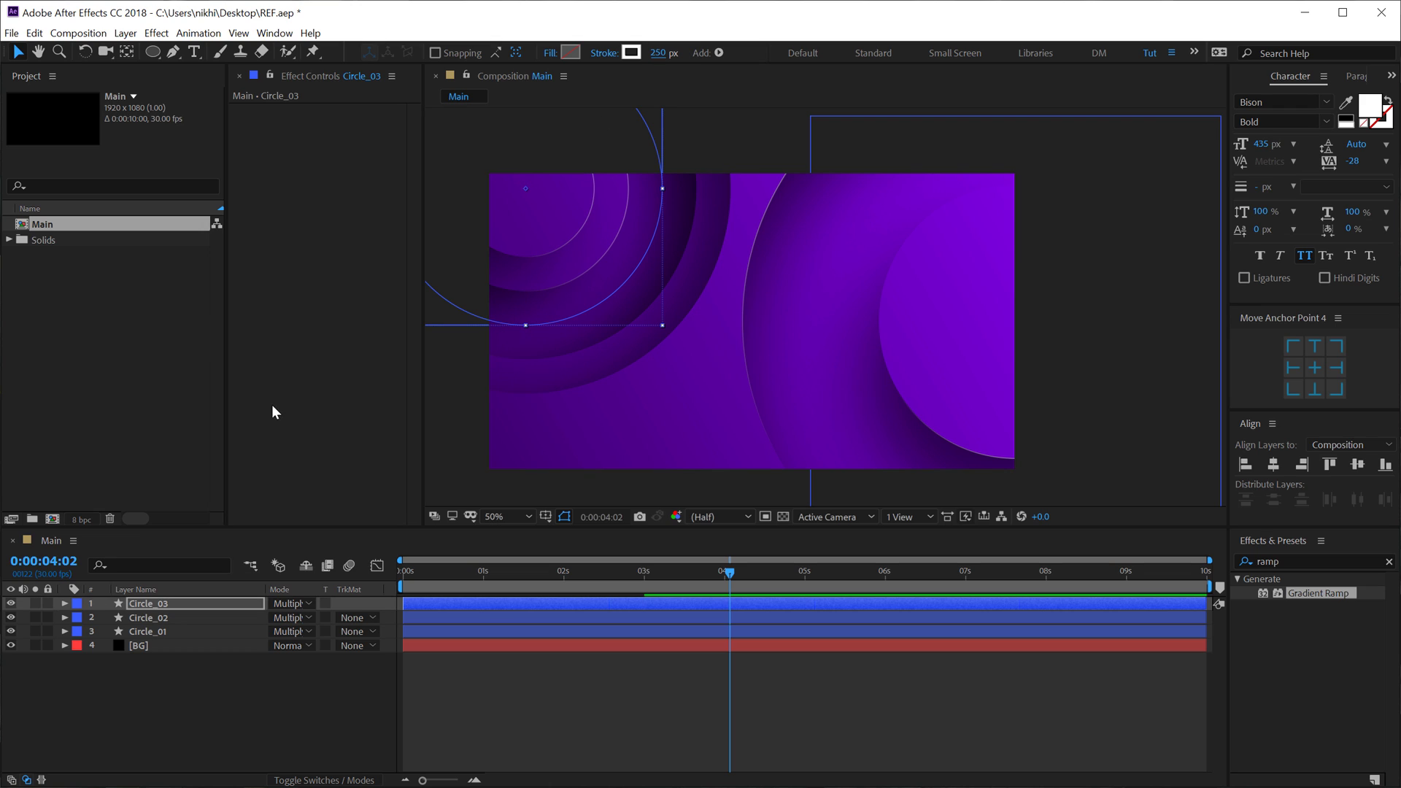
left_click(260, 678)
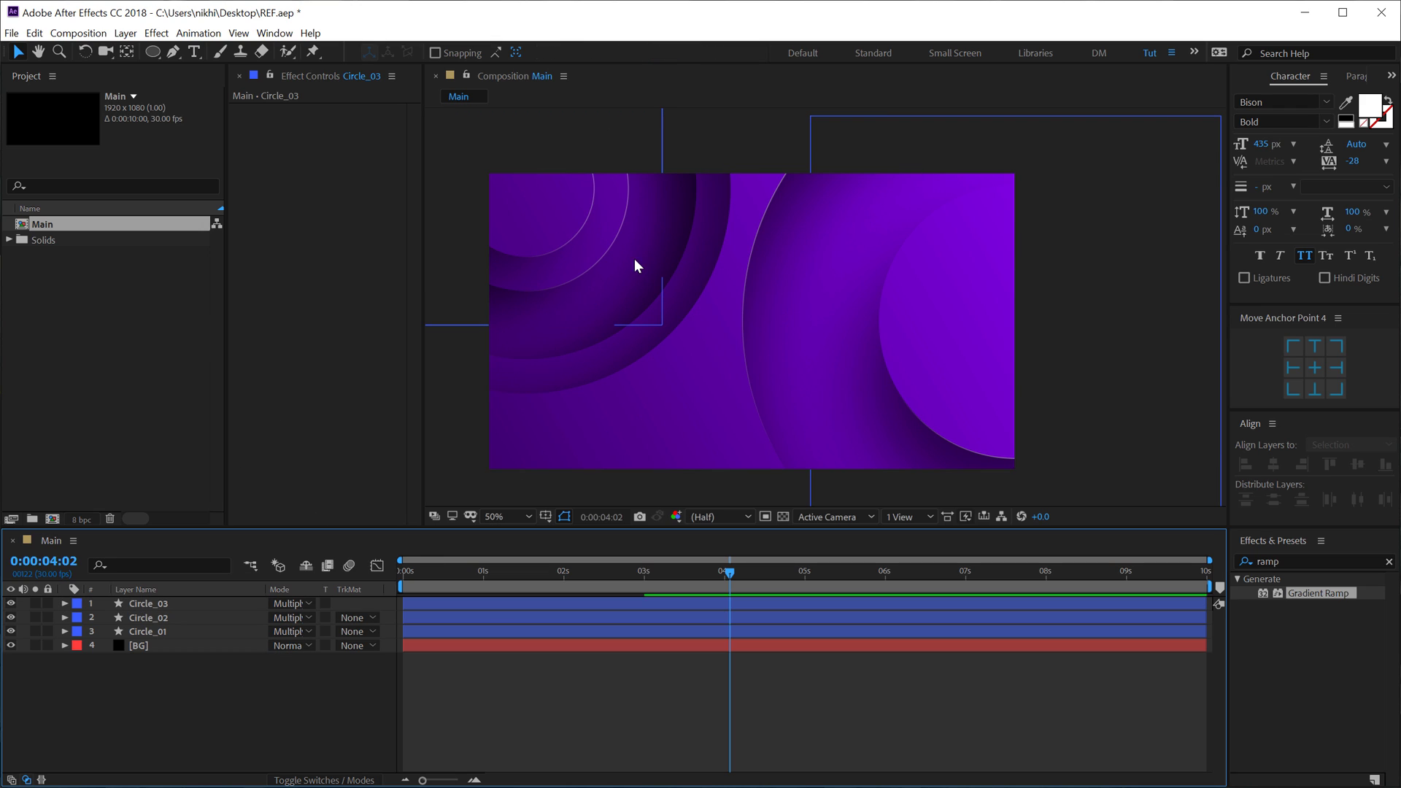
- Duplicate Circle_01 as Circle_04 and thin its stroke to about 394 px
left_click(849, 329)
key("ctrl+d")
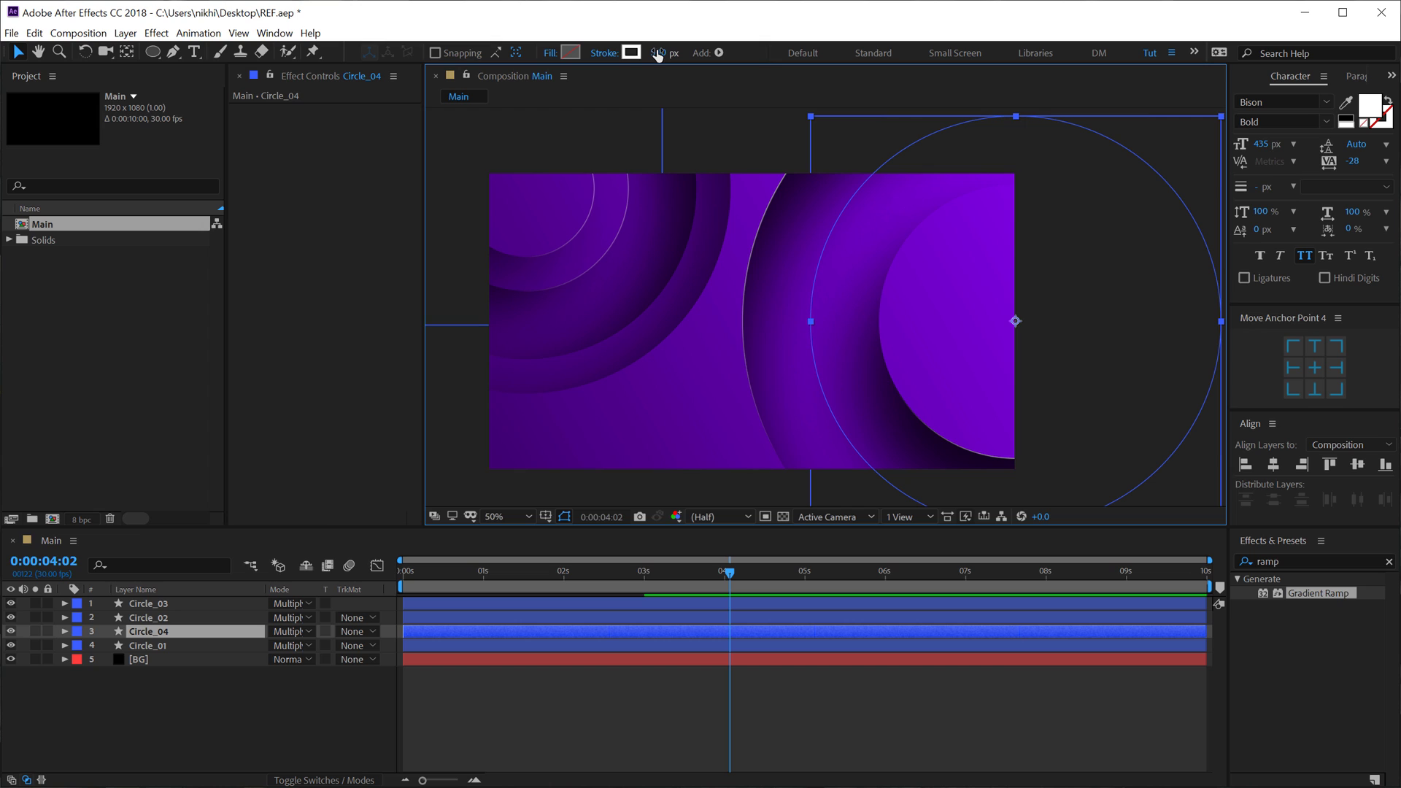
mouse_move(659, 52)
left_mouse_down()
mouse_move(576, 68)
mouse_move(467, 122)
mouse_move(511, 122)
mouse_move(540, 162)
left_mouse_up()
- Scrub the timeline to preview the rings animating in
left_click(302, 698)
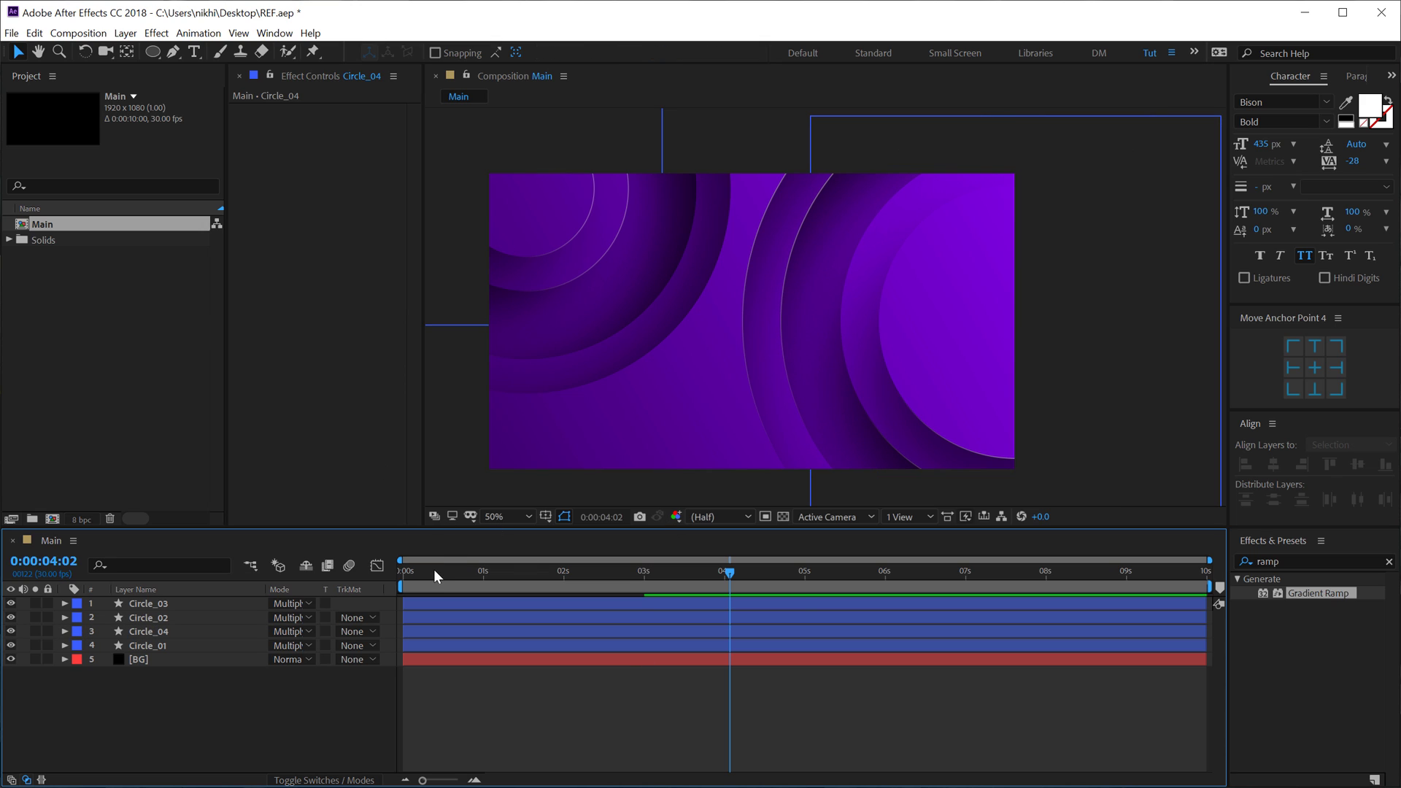
left_click_drag(435, 568, 756, 545)
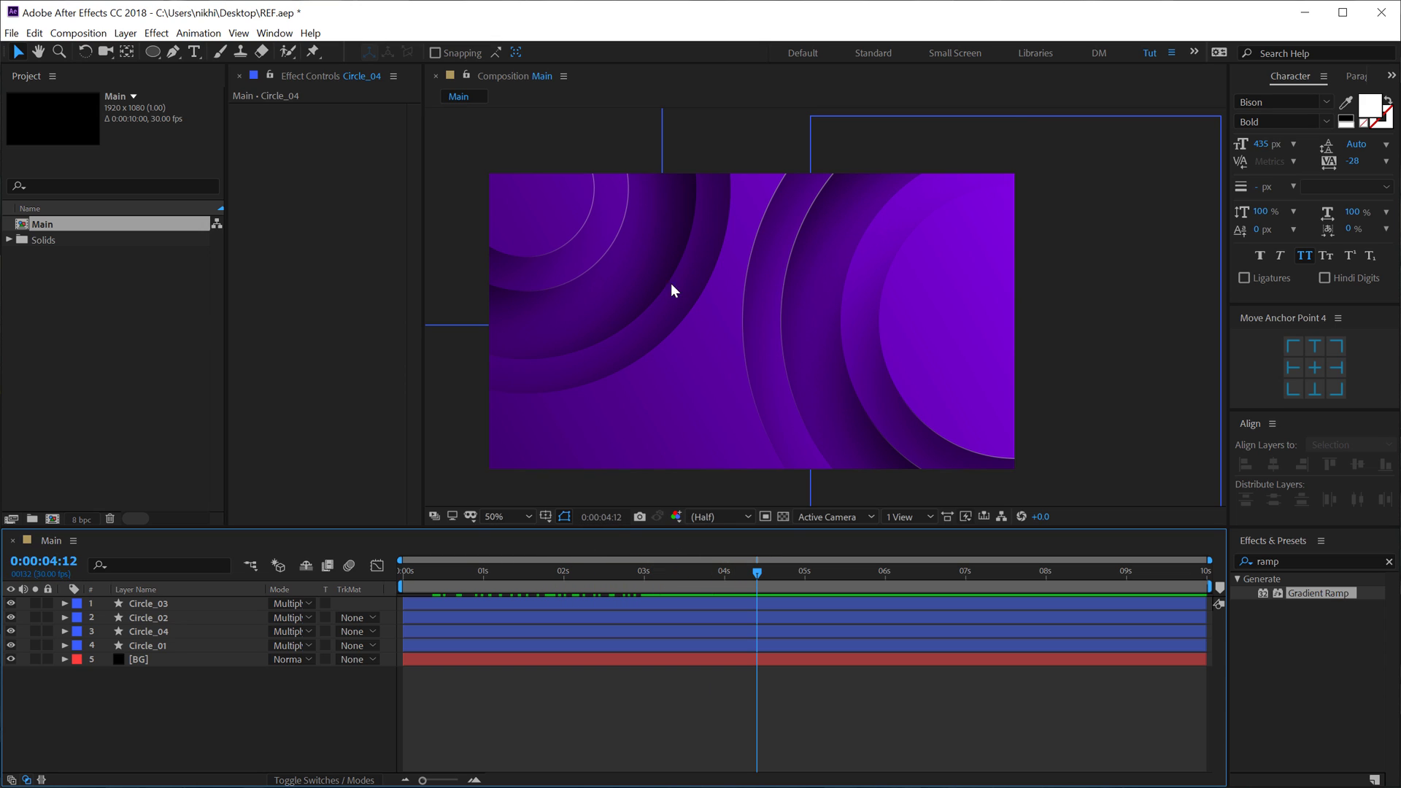
left_click_drag(483, 580, 615, 543)
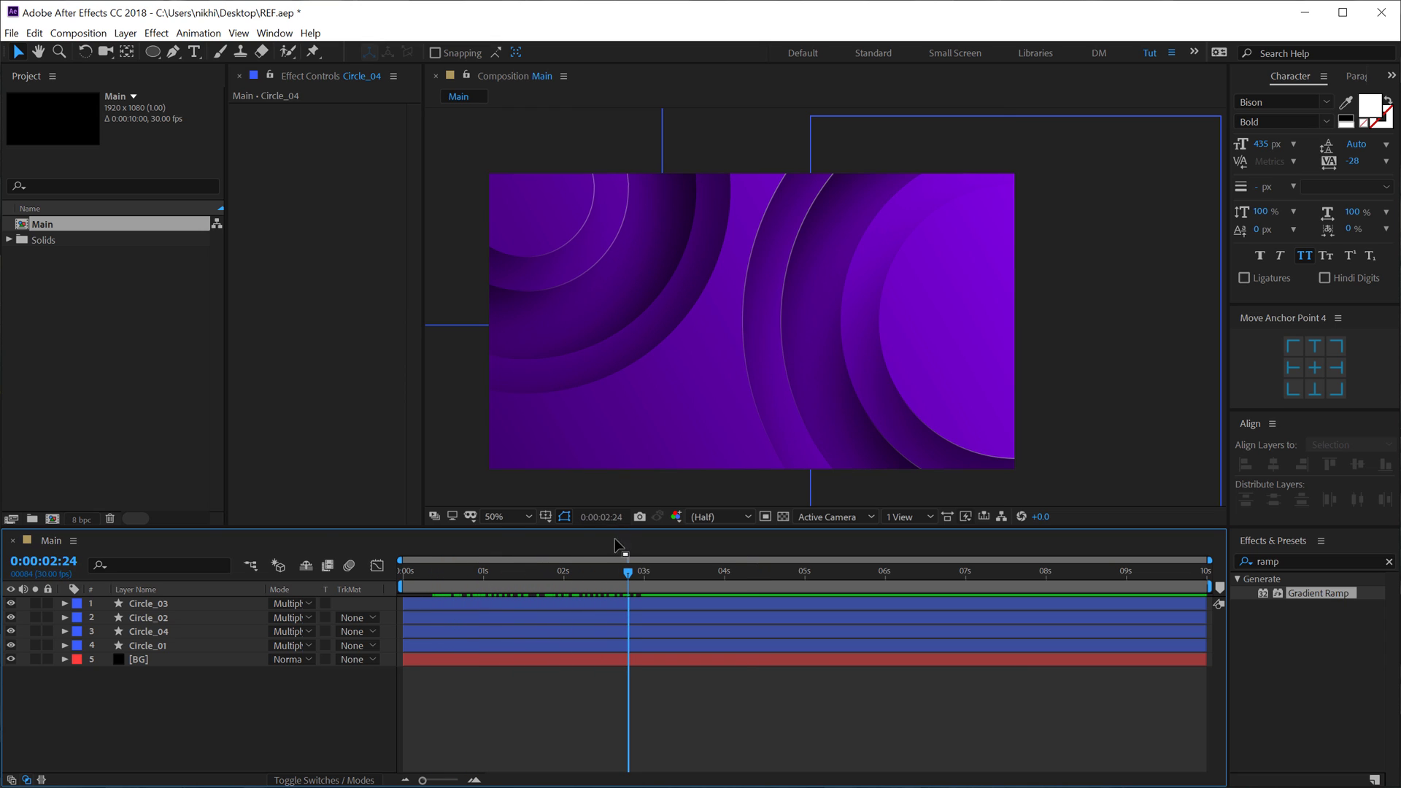
- Rotate Circle_03 and Circle_02 together to 0x+302° and preview the result
left_click(156, 606)
left_click(149, 617, "shift")
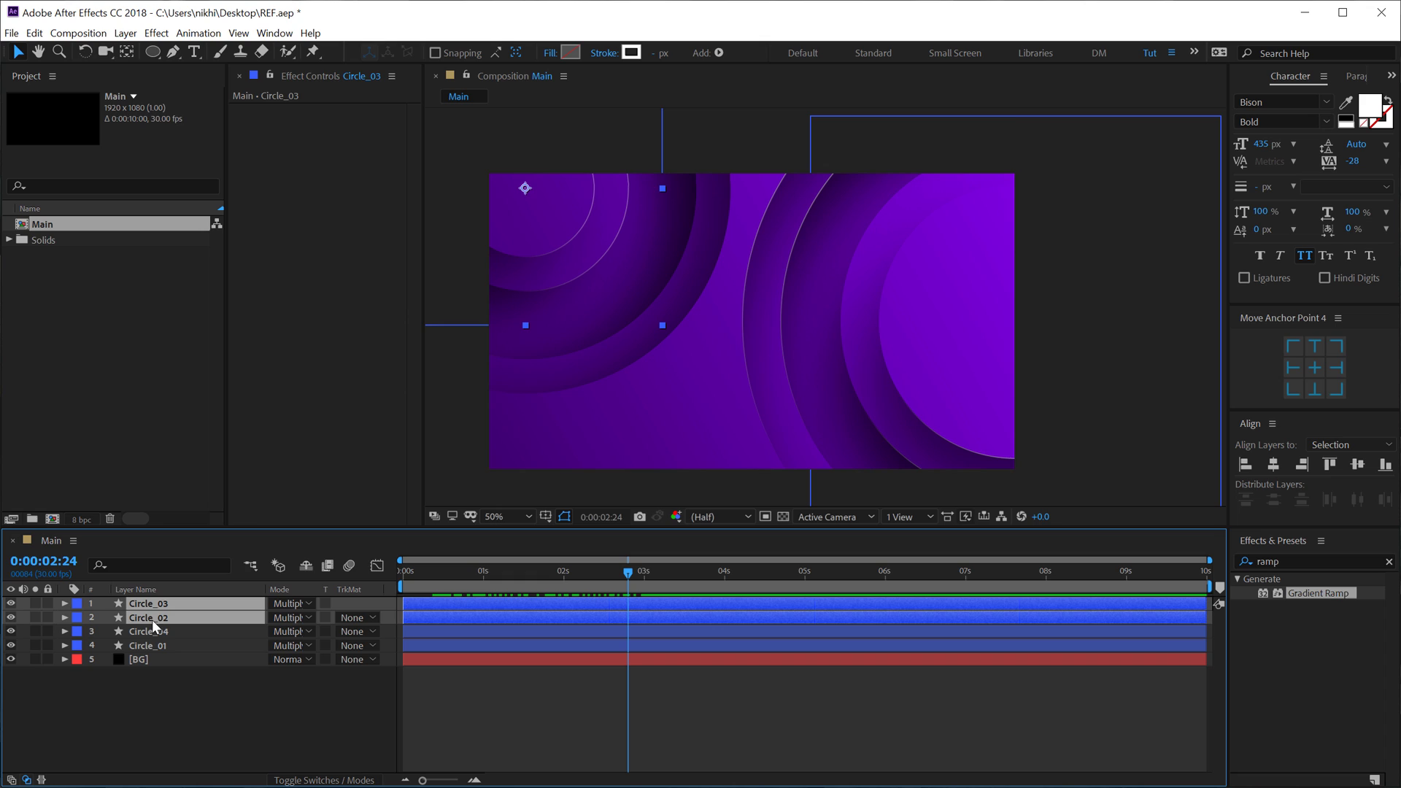
key("r")
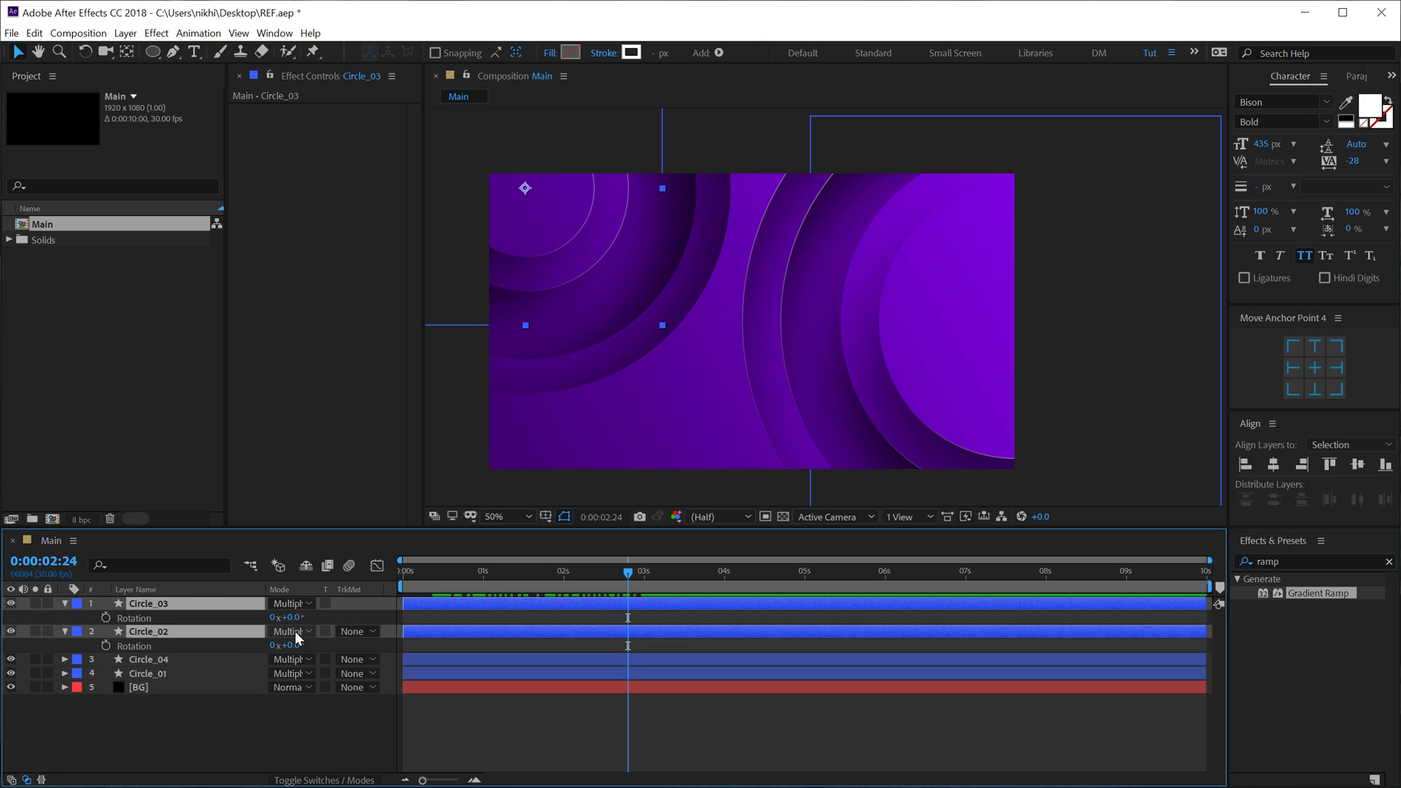
left_click_drag(295, 621, 318, 621)
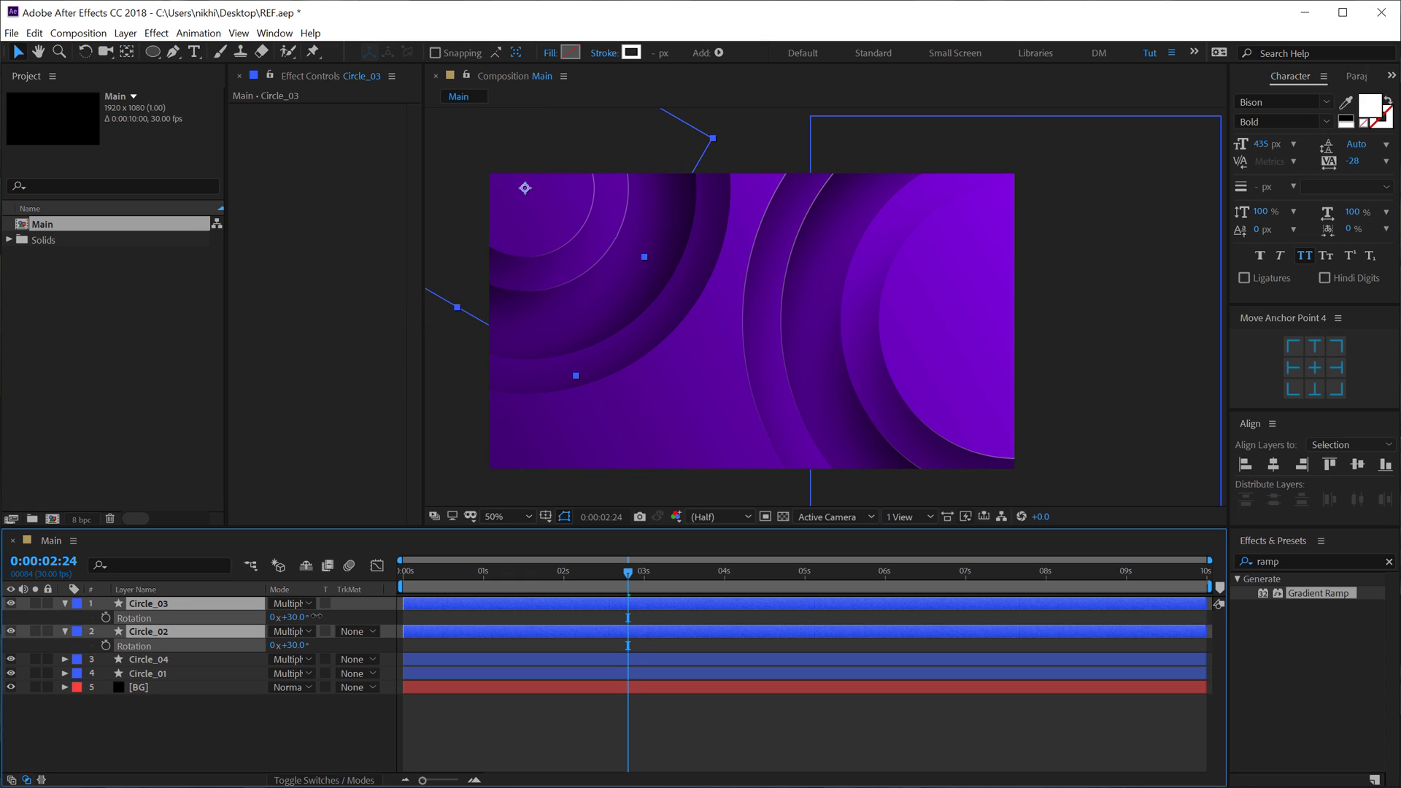
left_click_drag(489, 572, 422, 576)
left_click_drag(296, 618, 516, 611)
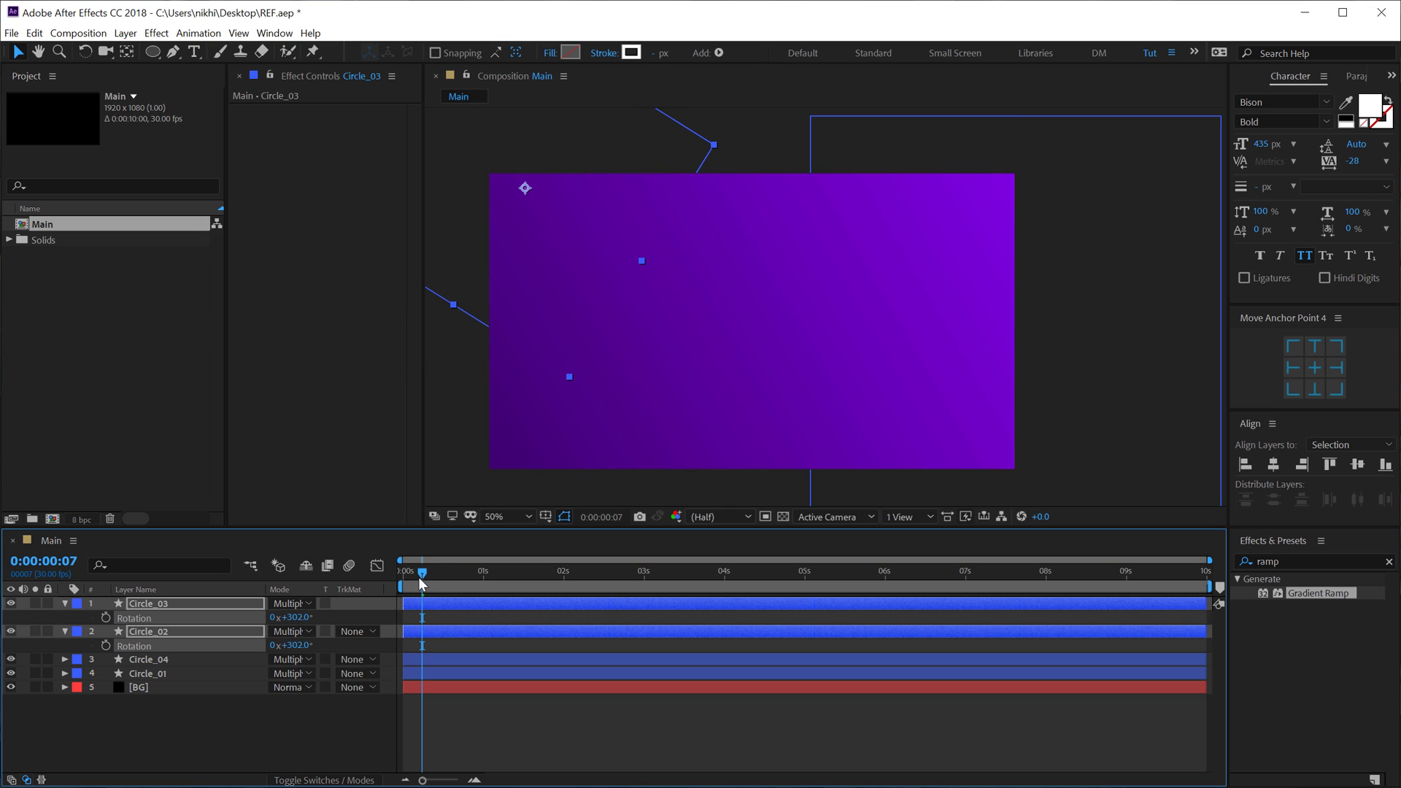
left_click_drag(419, 582, 625, 575)
left_click(459, 703)
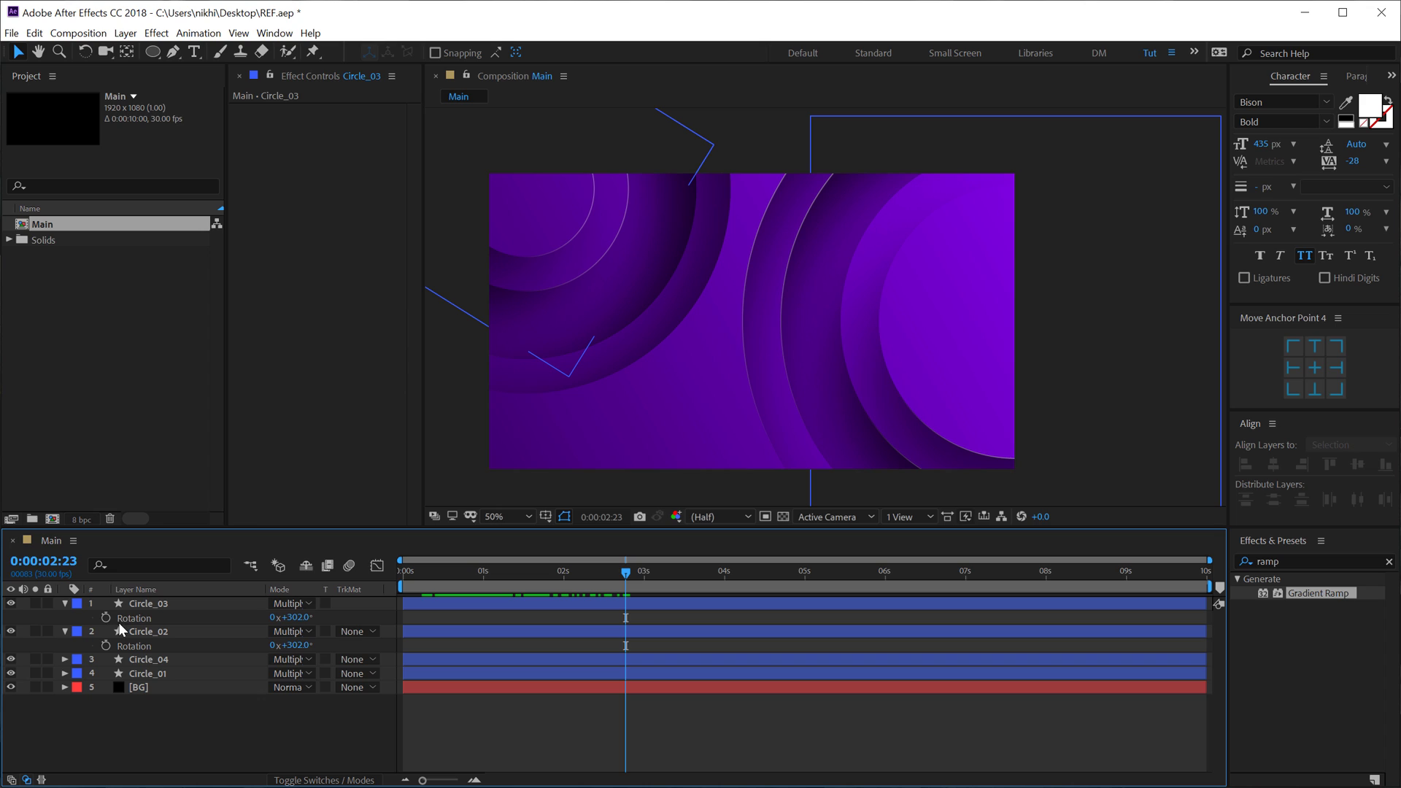
left_click(65, 605)
- Duplicate Circle_03 as Circle_05, resize its ellipse to 800 × 800 and move it to the bottom edge
left_click(63, 618)
left_click(162, 606)
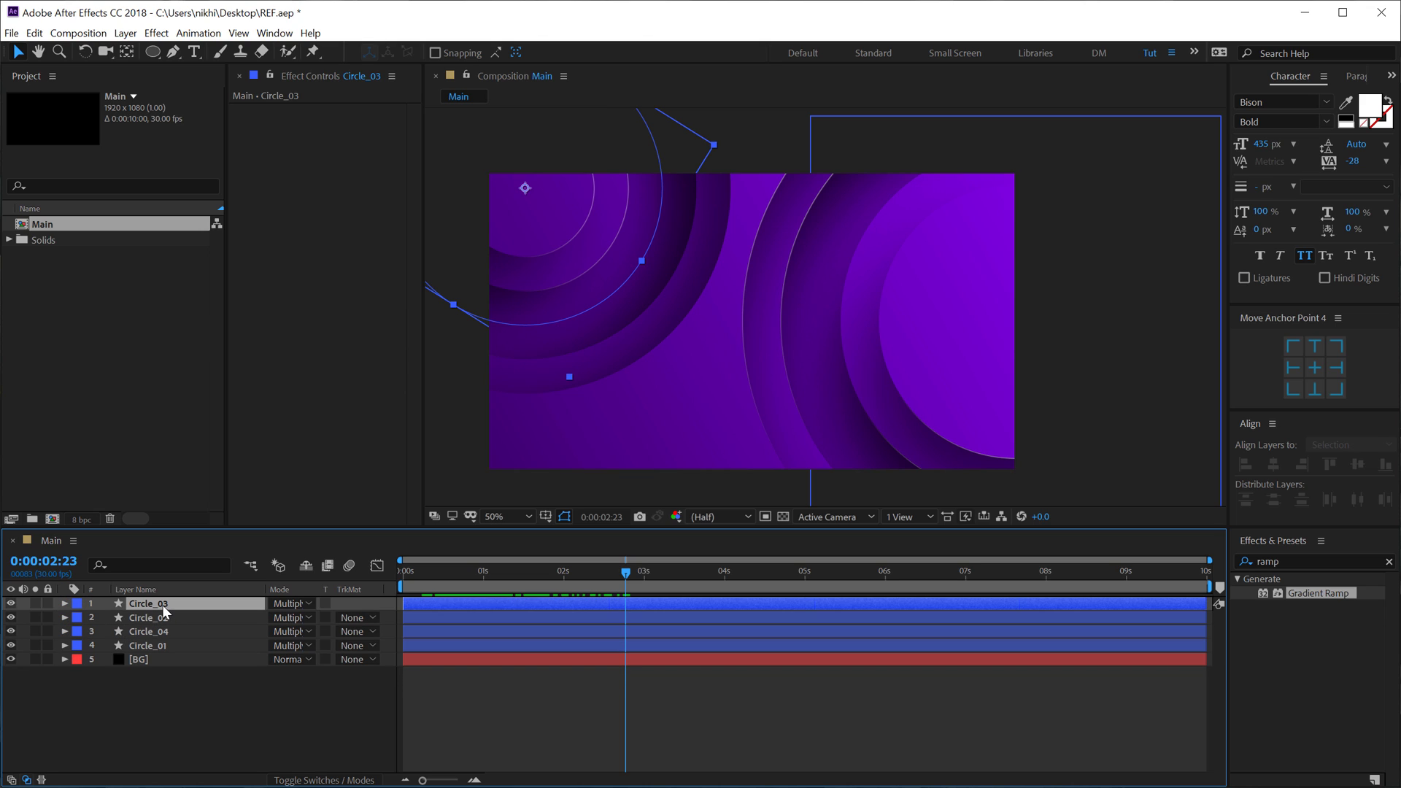
key("ctrl+d")
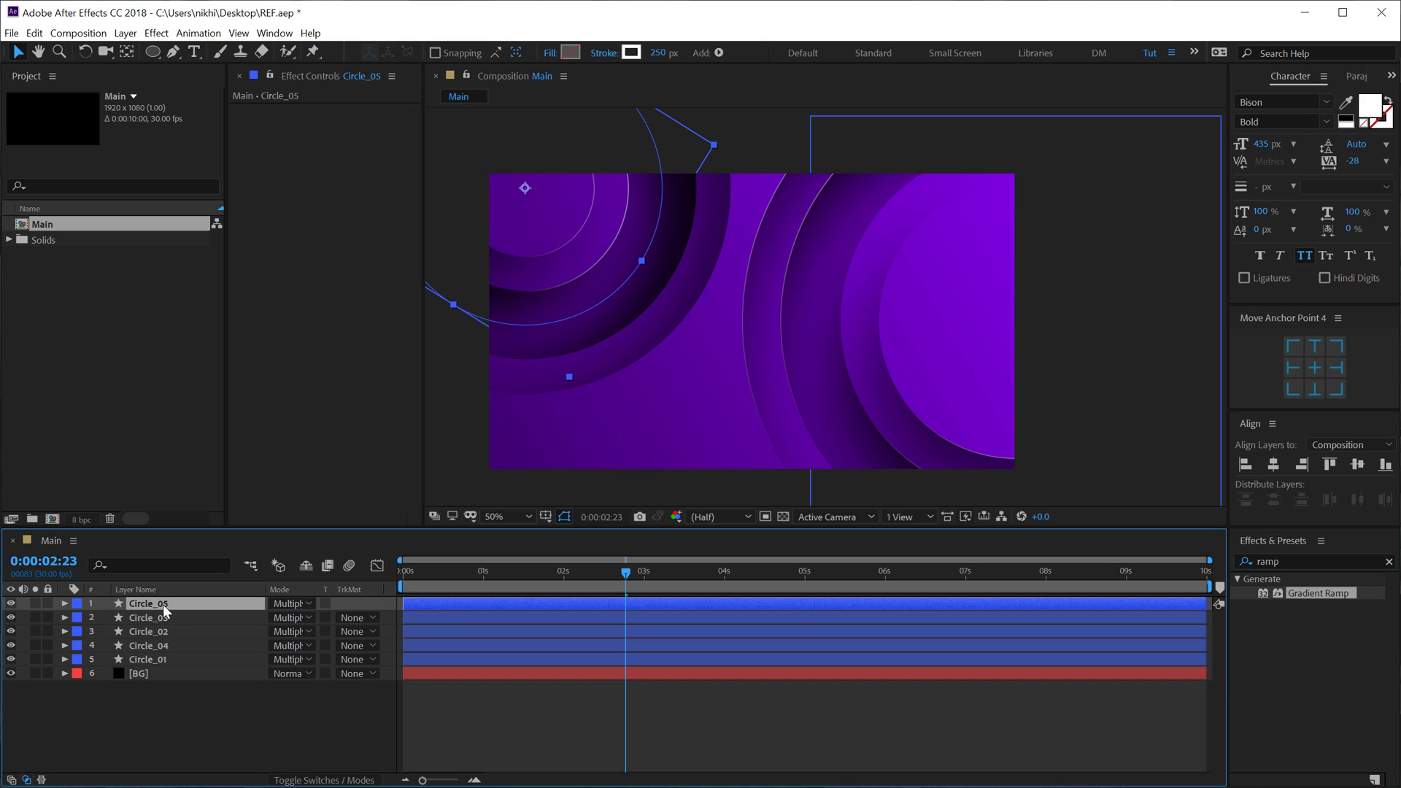
key("u")
key("u")
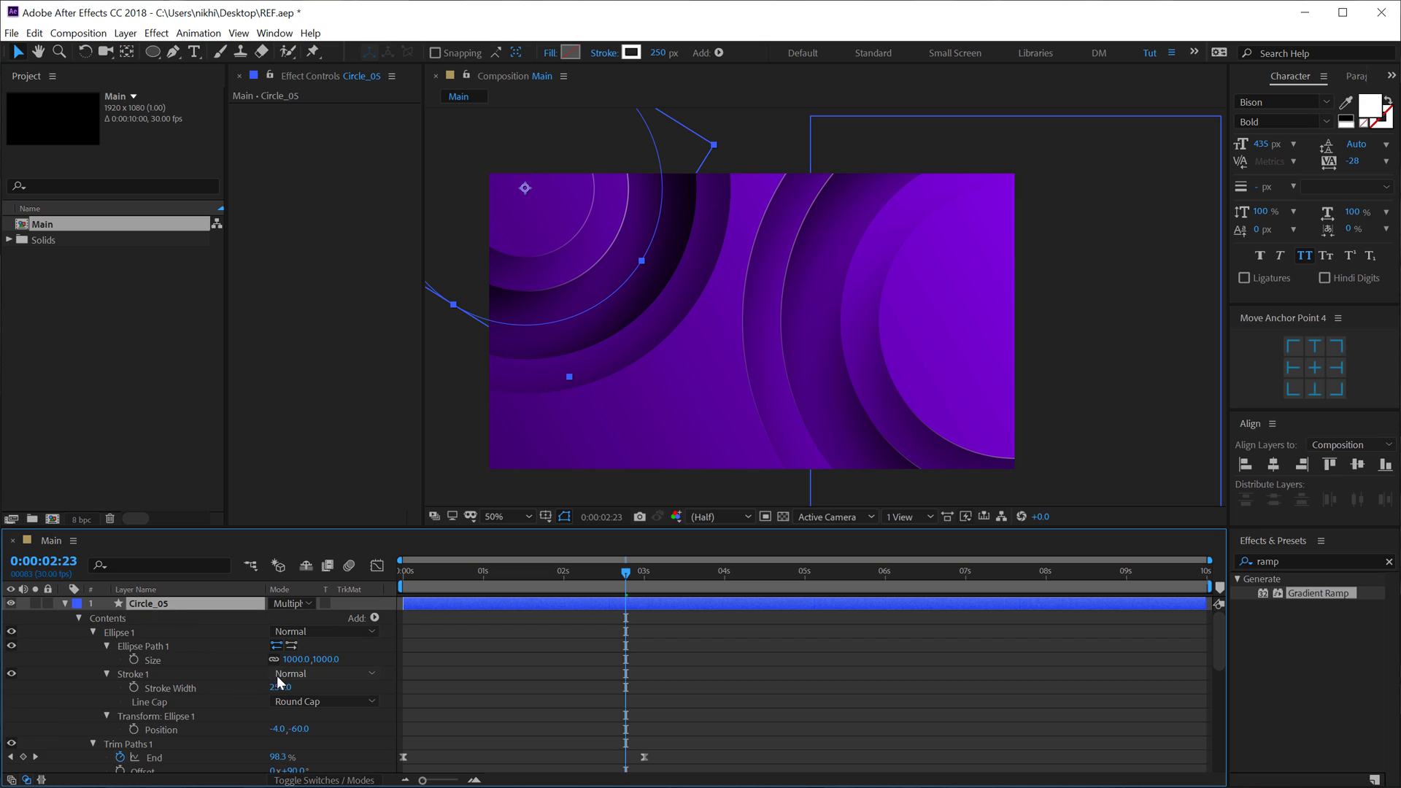
left_click(327, 660)
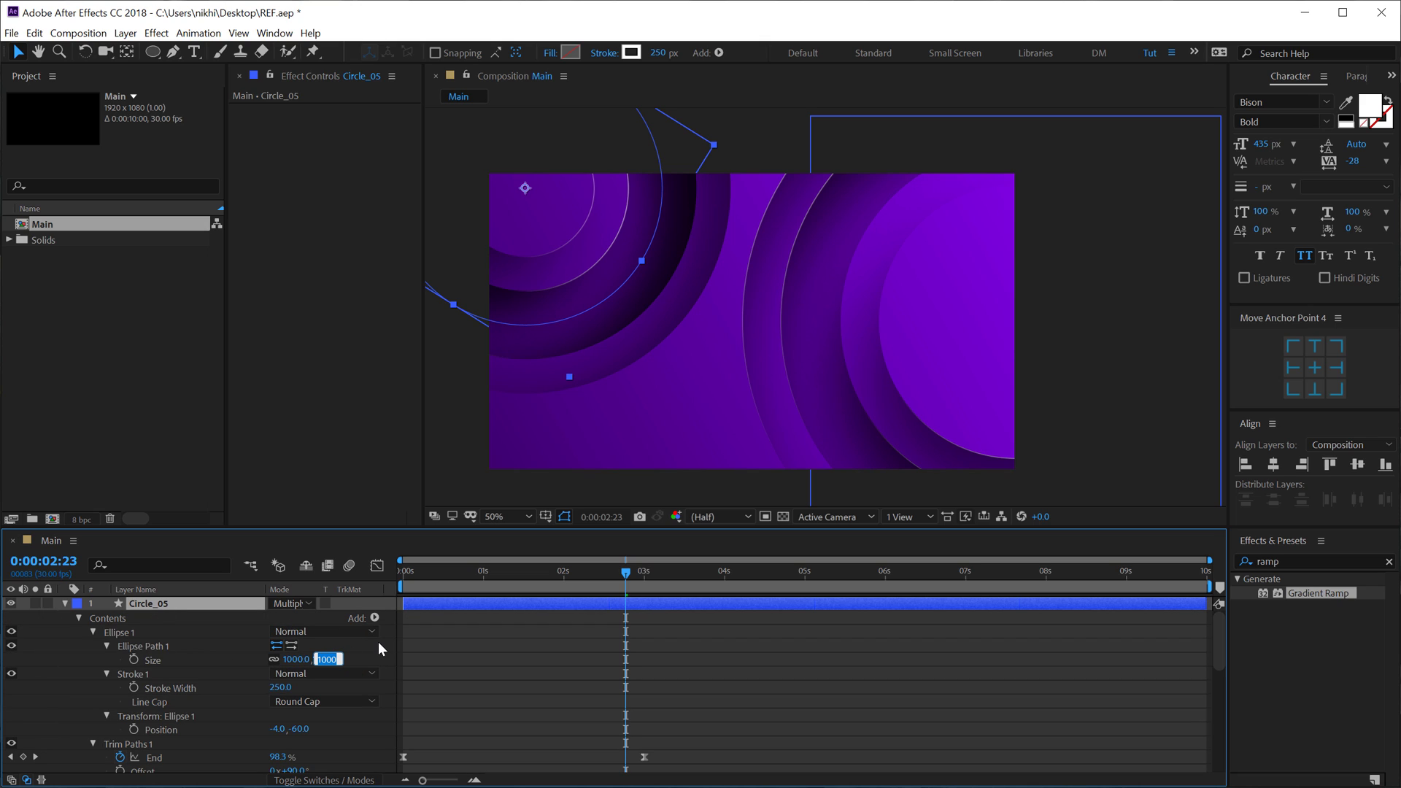
type("800")
left_click(452, 641)
left_click(174, 605)
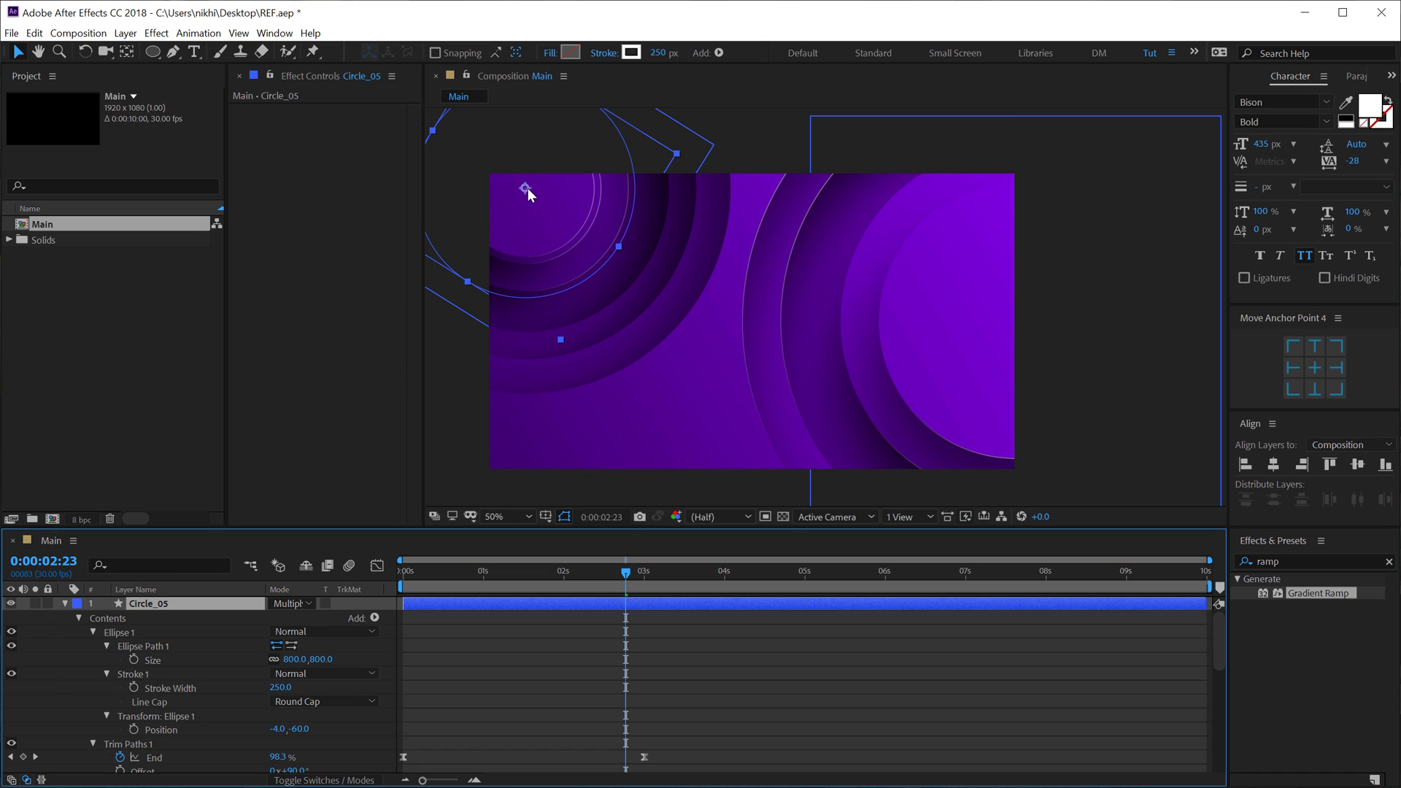
left_click_drag(527, 188, 636, 518)
- Set Circle_05's Inner Shadow to angle 1x+92°, distance 120, size 225 and opacity 53%
key("Return")
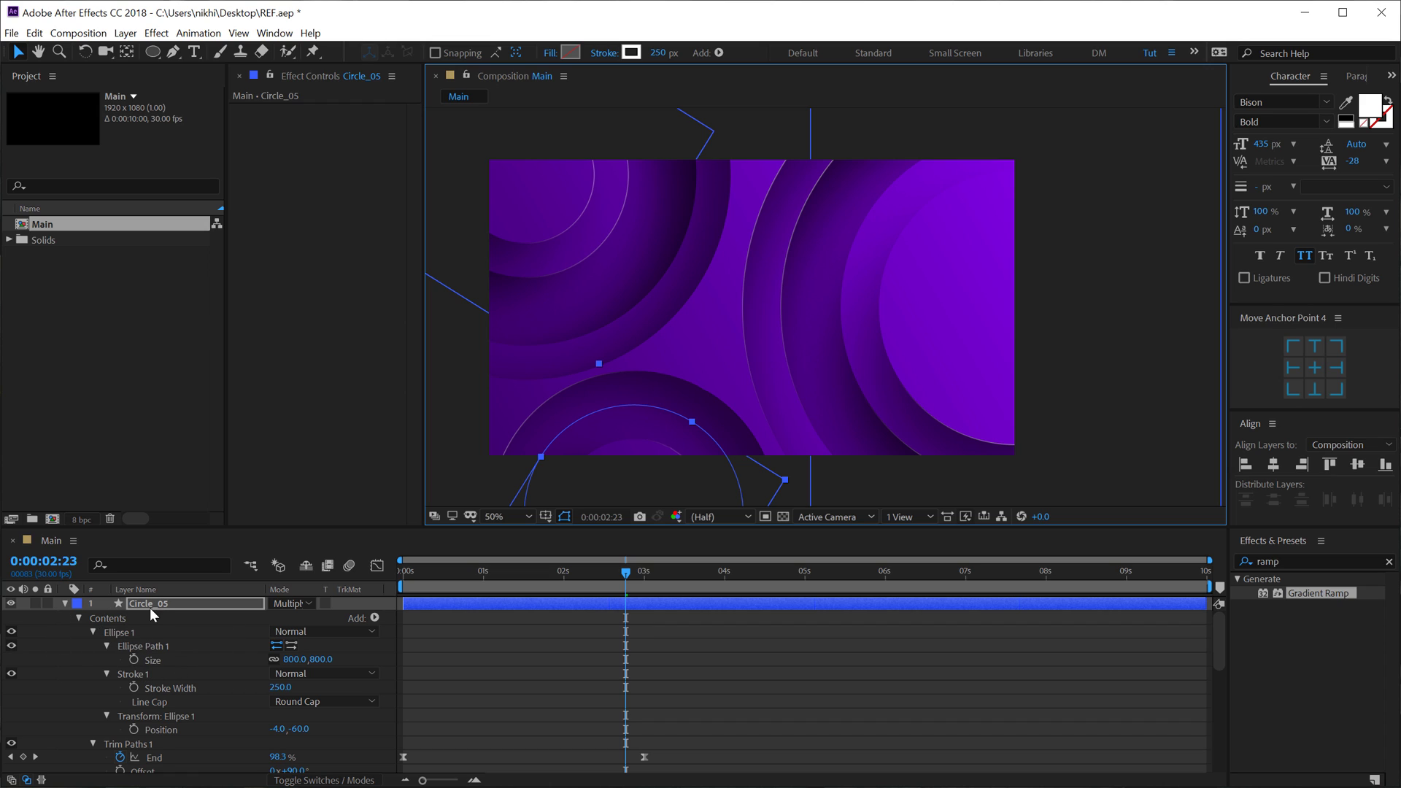
scroll(178, 660, "down", 5)
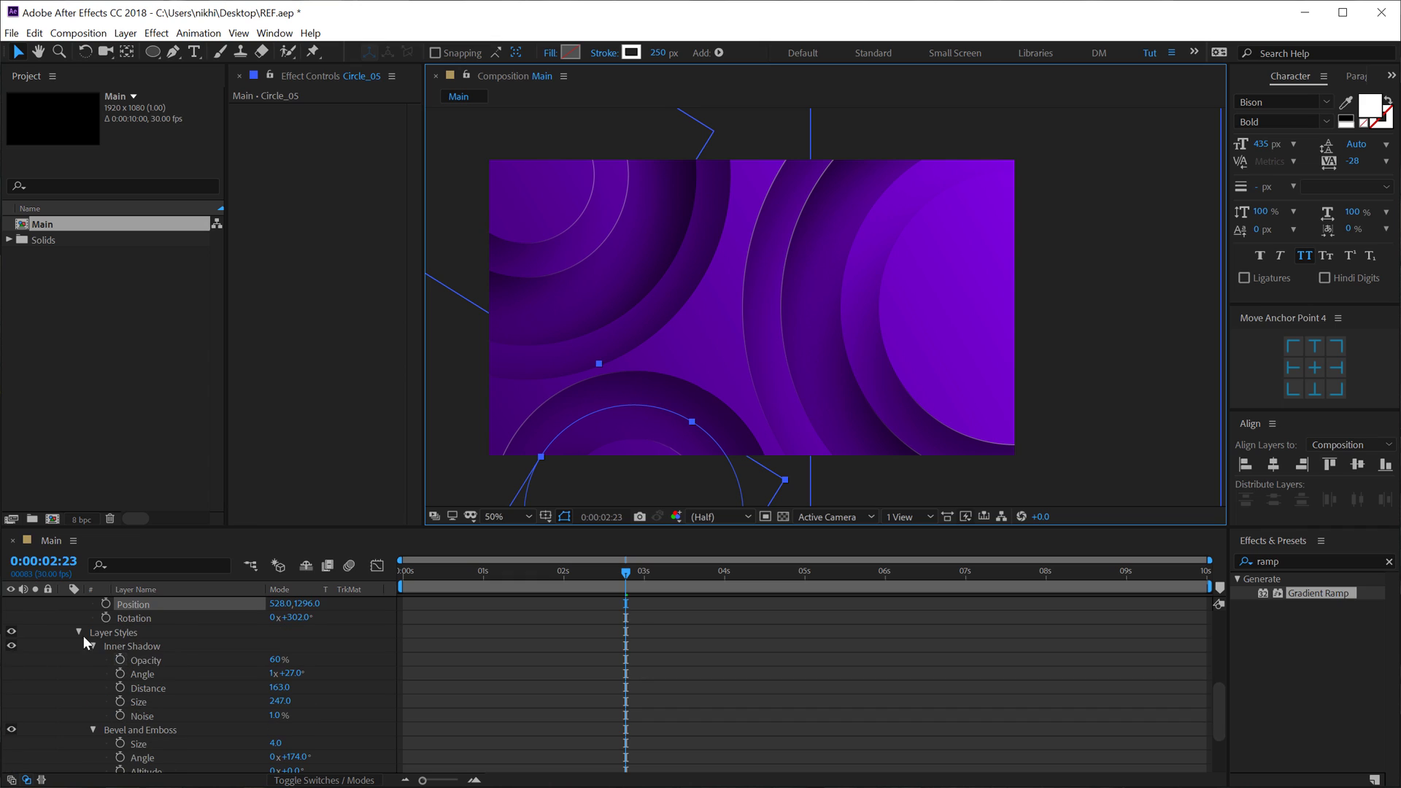
left_click_drag(291, 674, 241, 660)
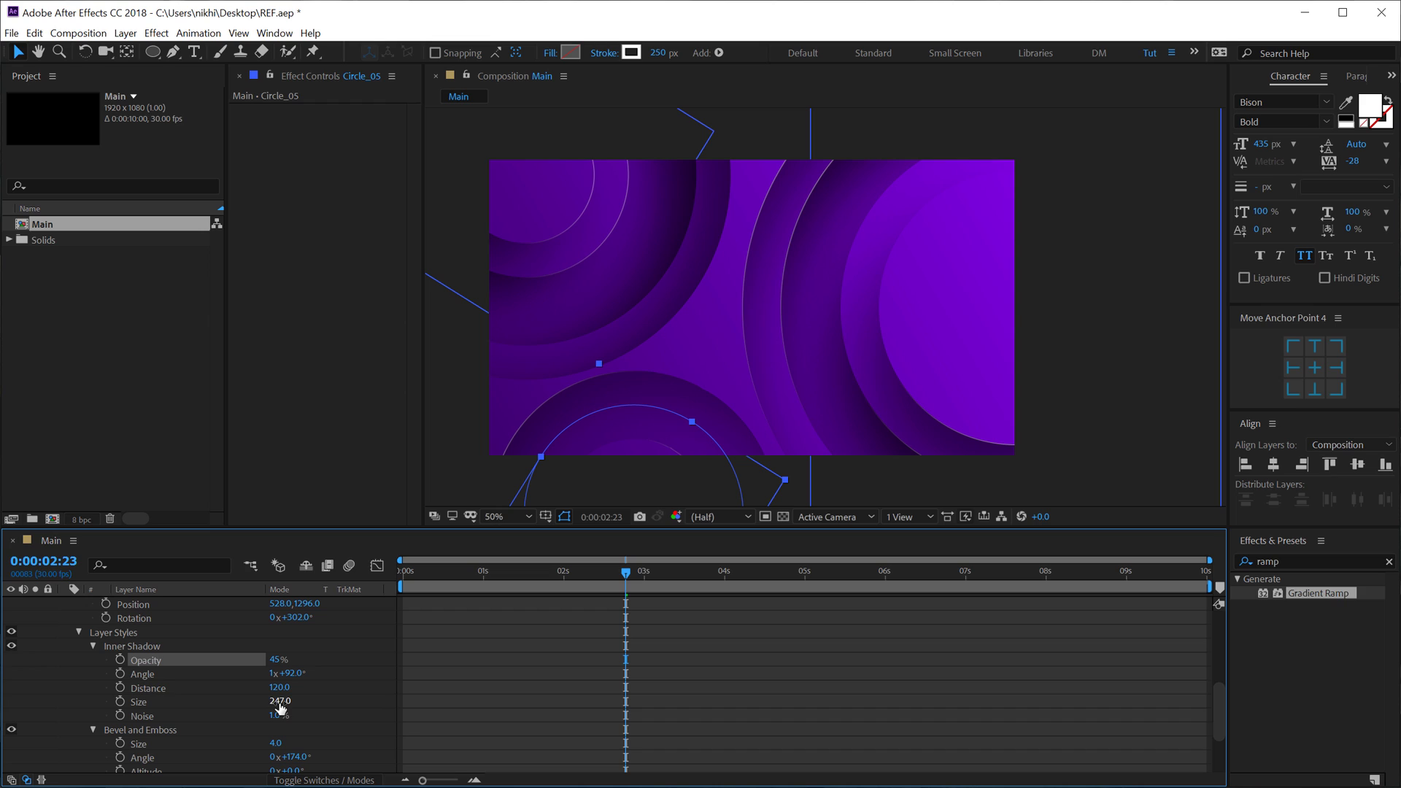
left_click_drag(276, 702, 260, 703)
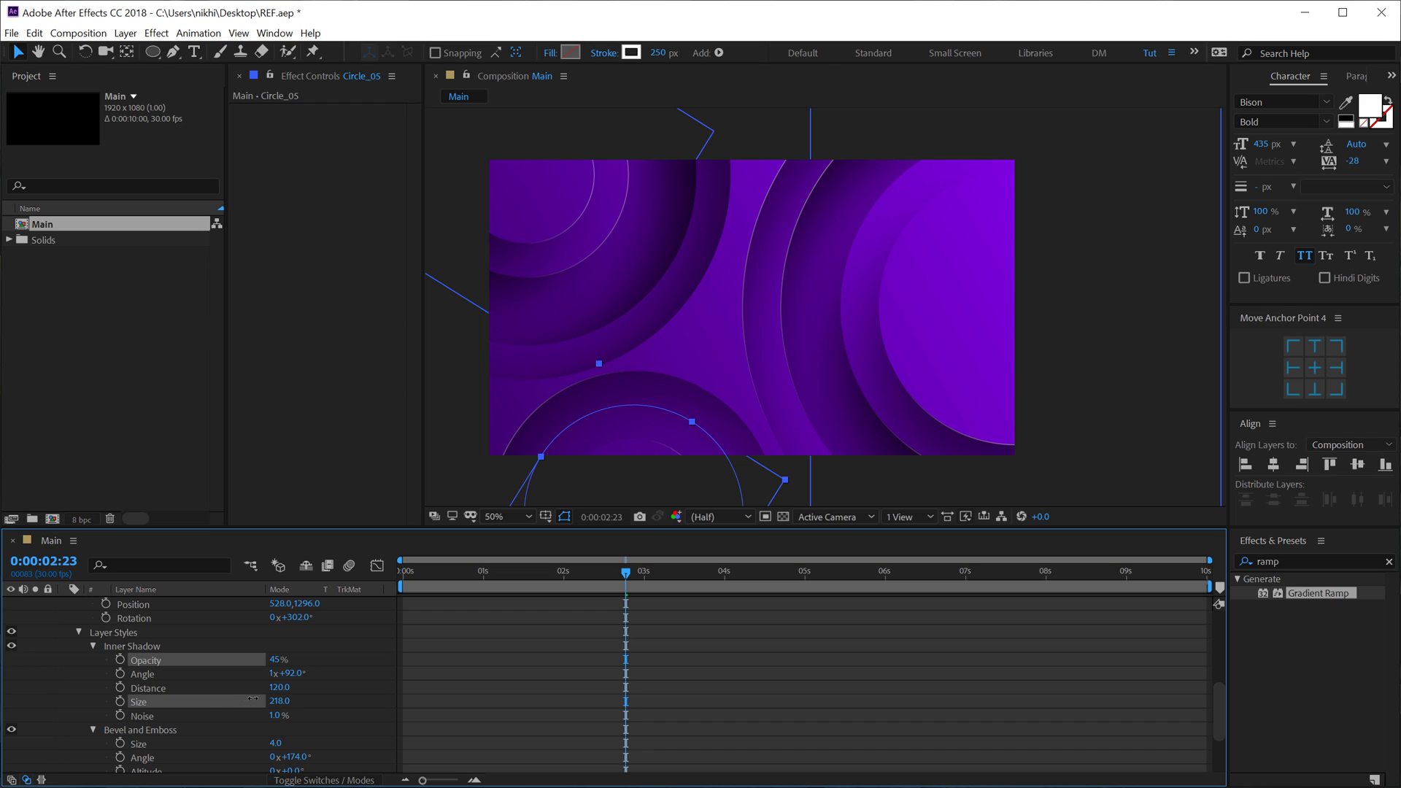
left_click(520, 704)
left_click_drag(276, 660, 282, 660)
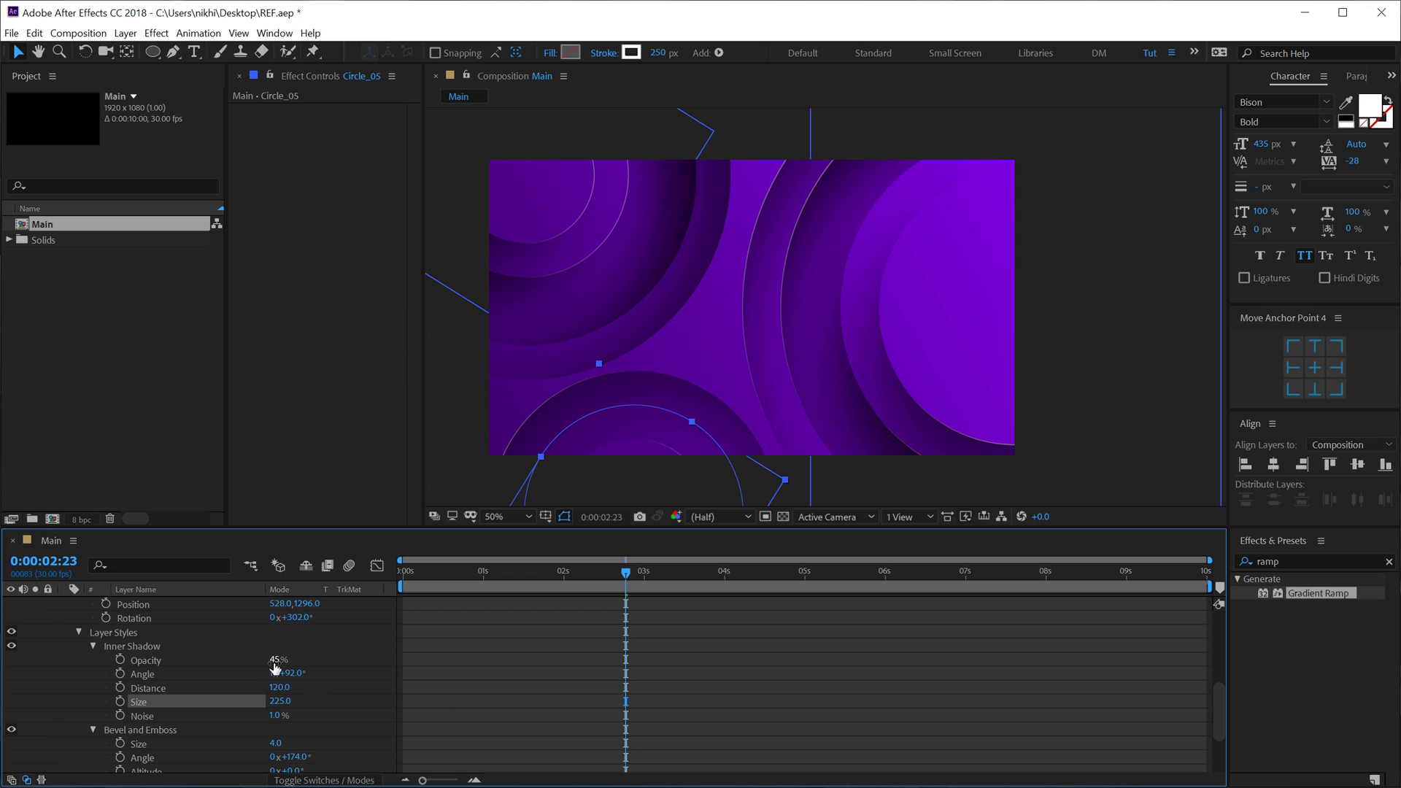
left_click(454, 689)
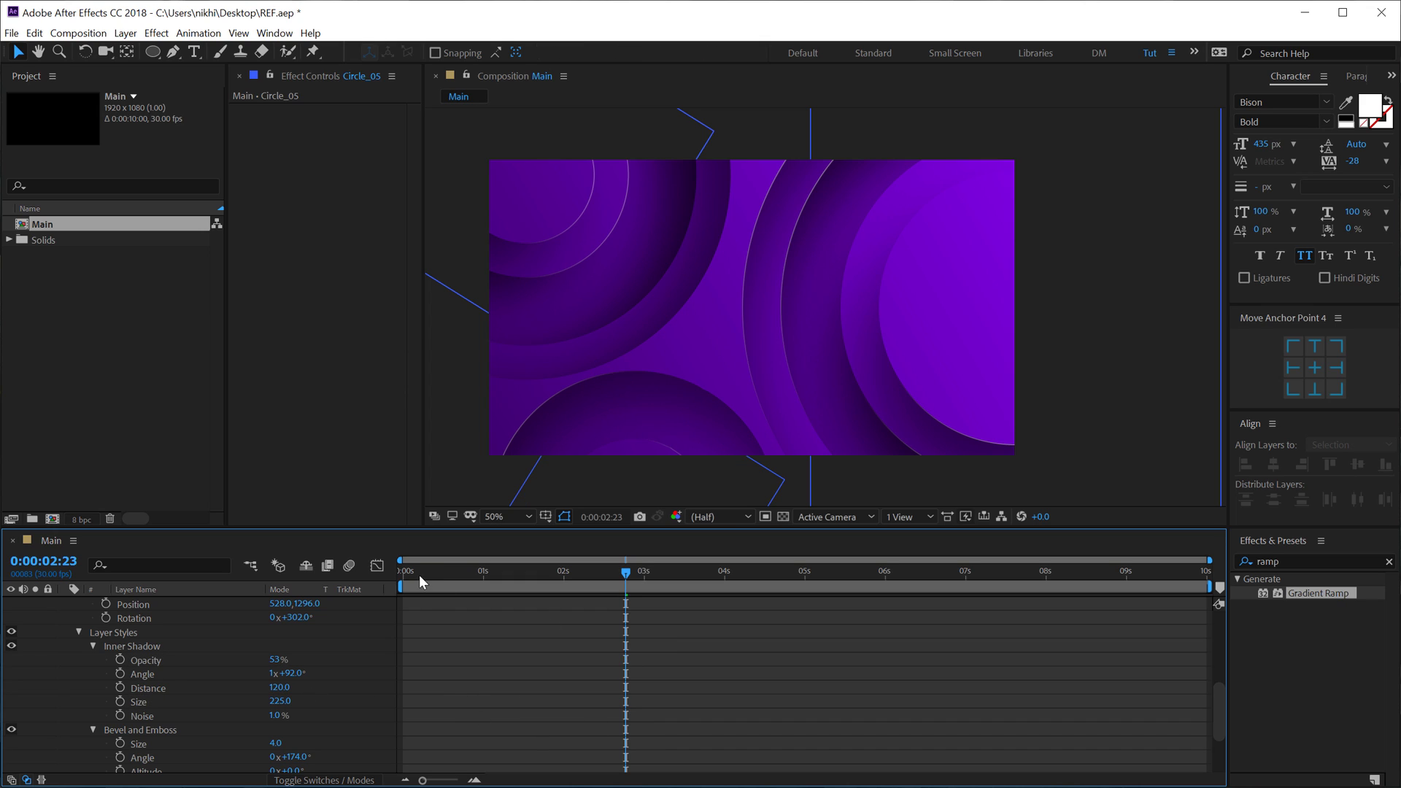
scroll(133, 614, "up", 6)
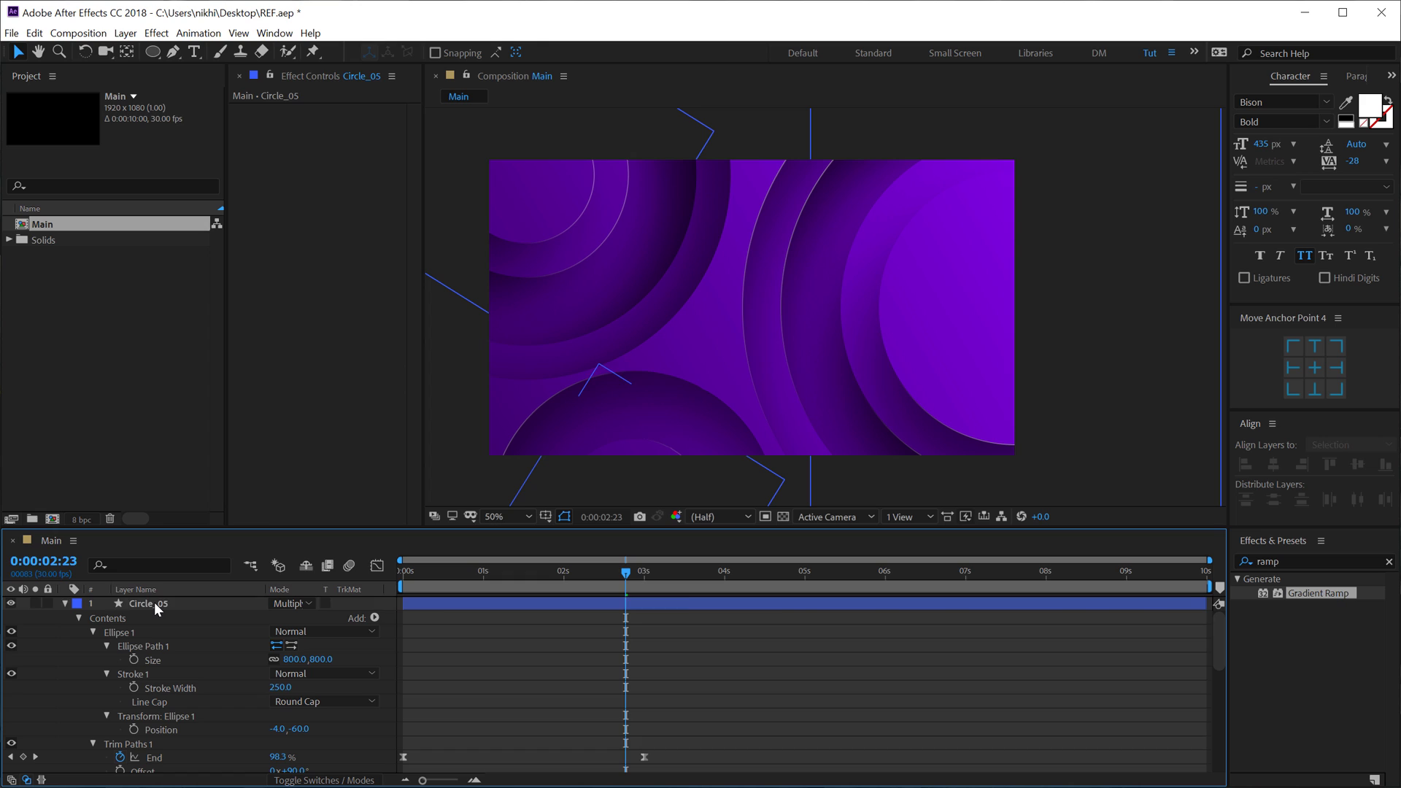
- Rotate Circle_05 to 1x+165° and scrub the playhead to preview its arc
left_click(155, 603)
key("u")
left_click_drag(466, 567, 433, 583)
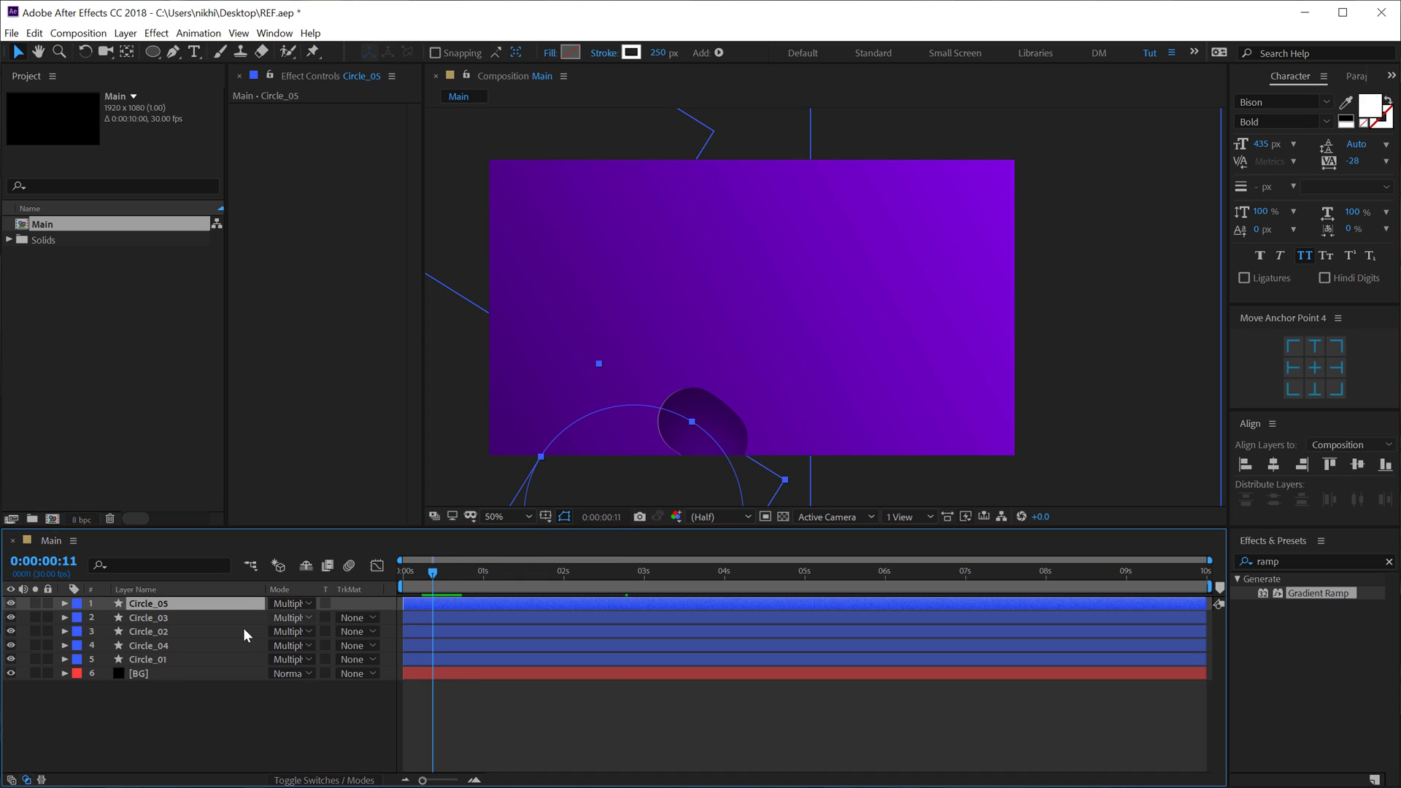
key("r")
left_click_drag(297, 619, 483, 625)
left_click(483, 624)
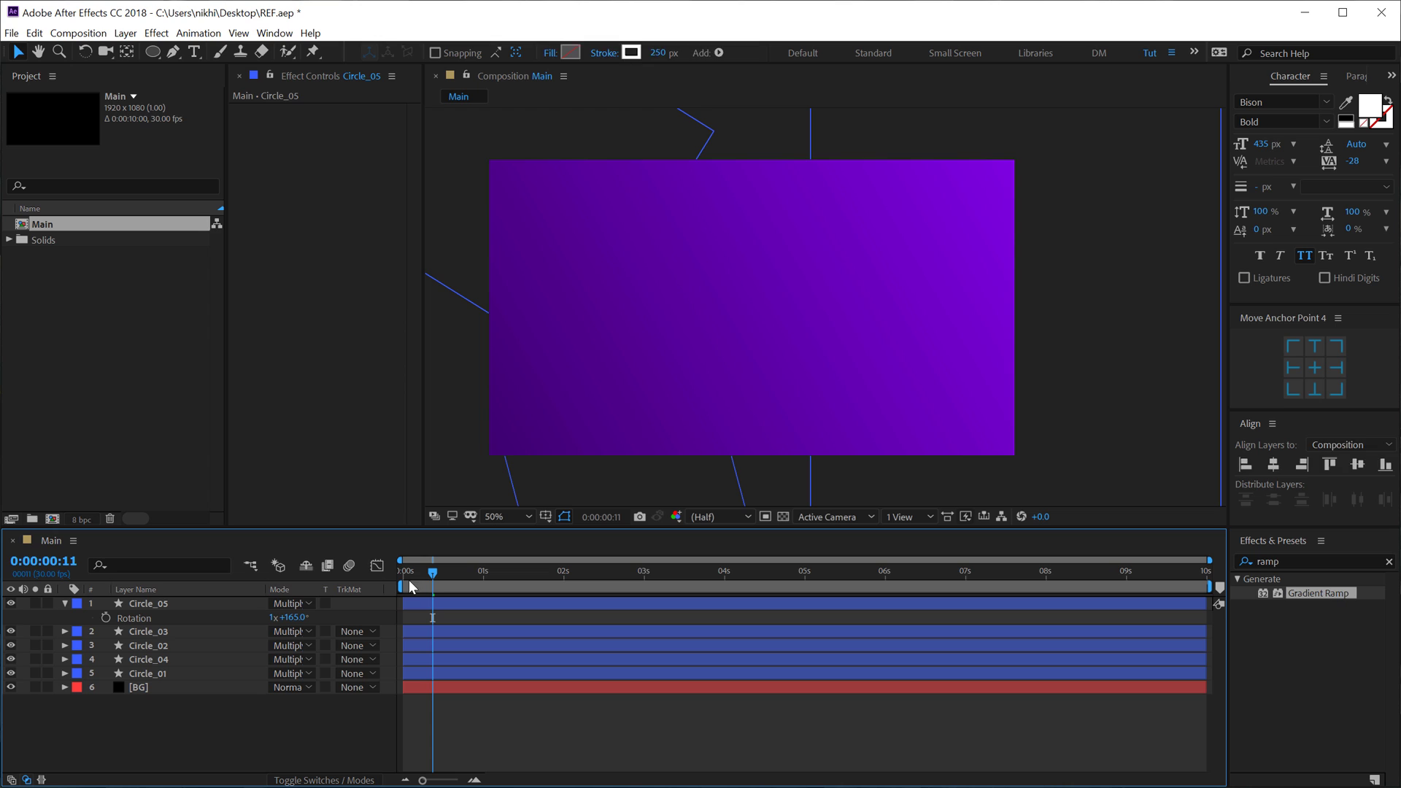
left_click_drag(408, 579, 615, 580)
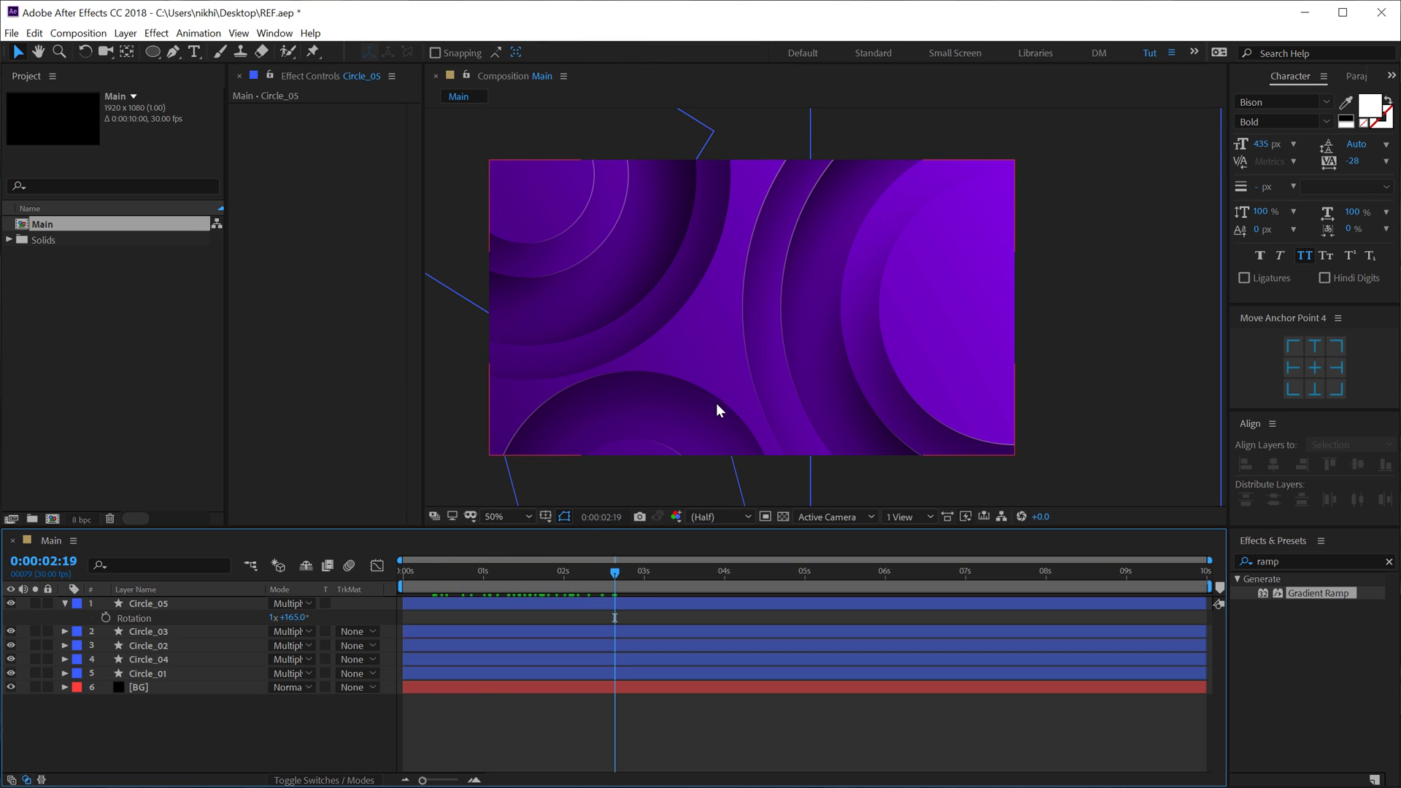
- Toggle ring visibility, ending with Circle_02 shown and Circle_03 and Circle_04 hidden
left_click(160, 645)
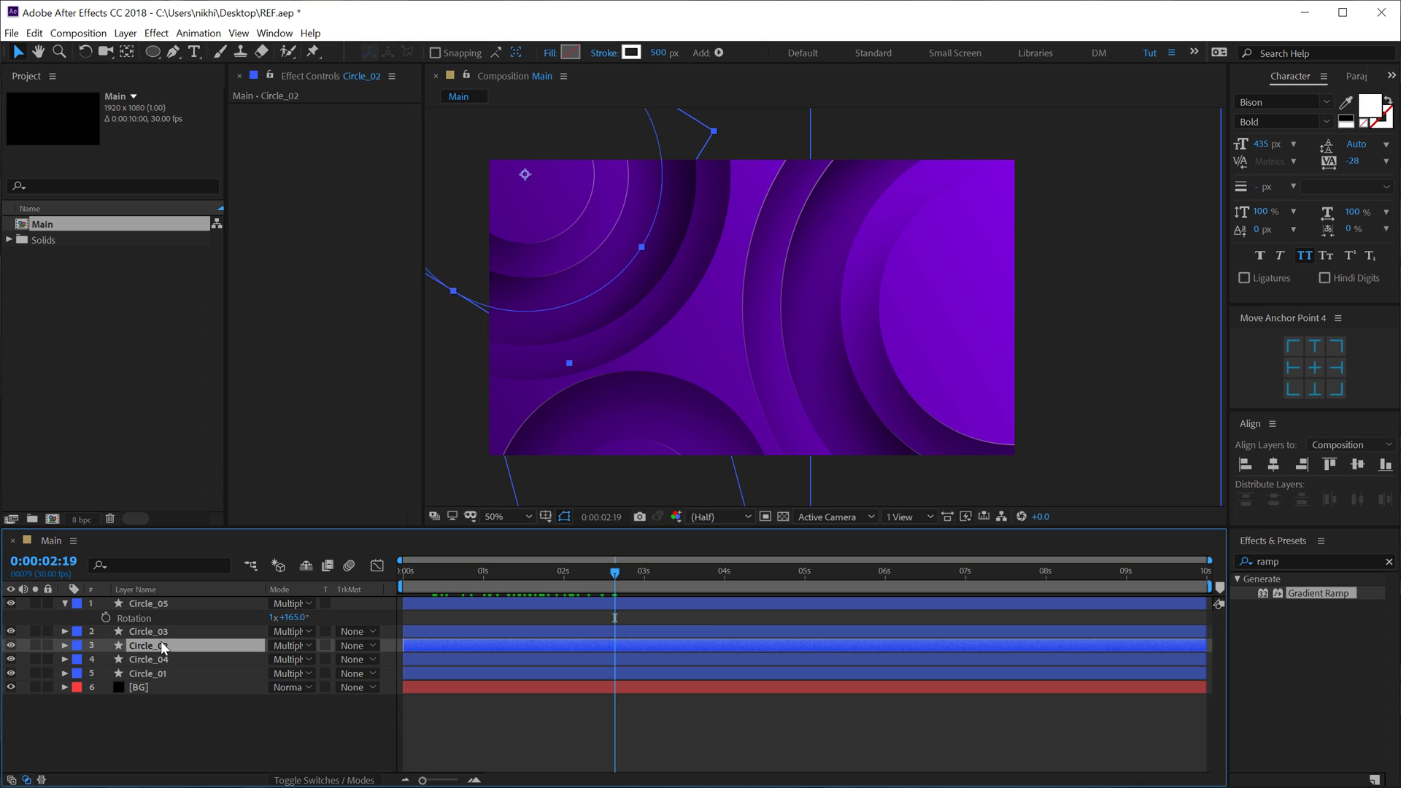
left_click(11, 645)
left_click(86, 661)
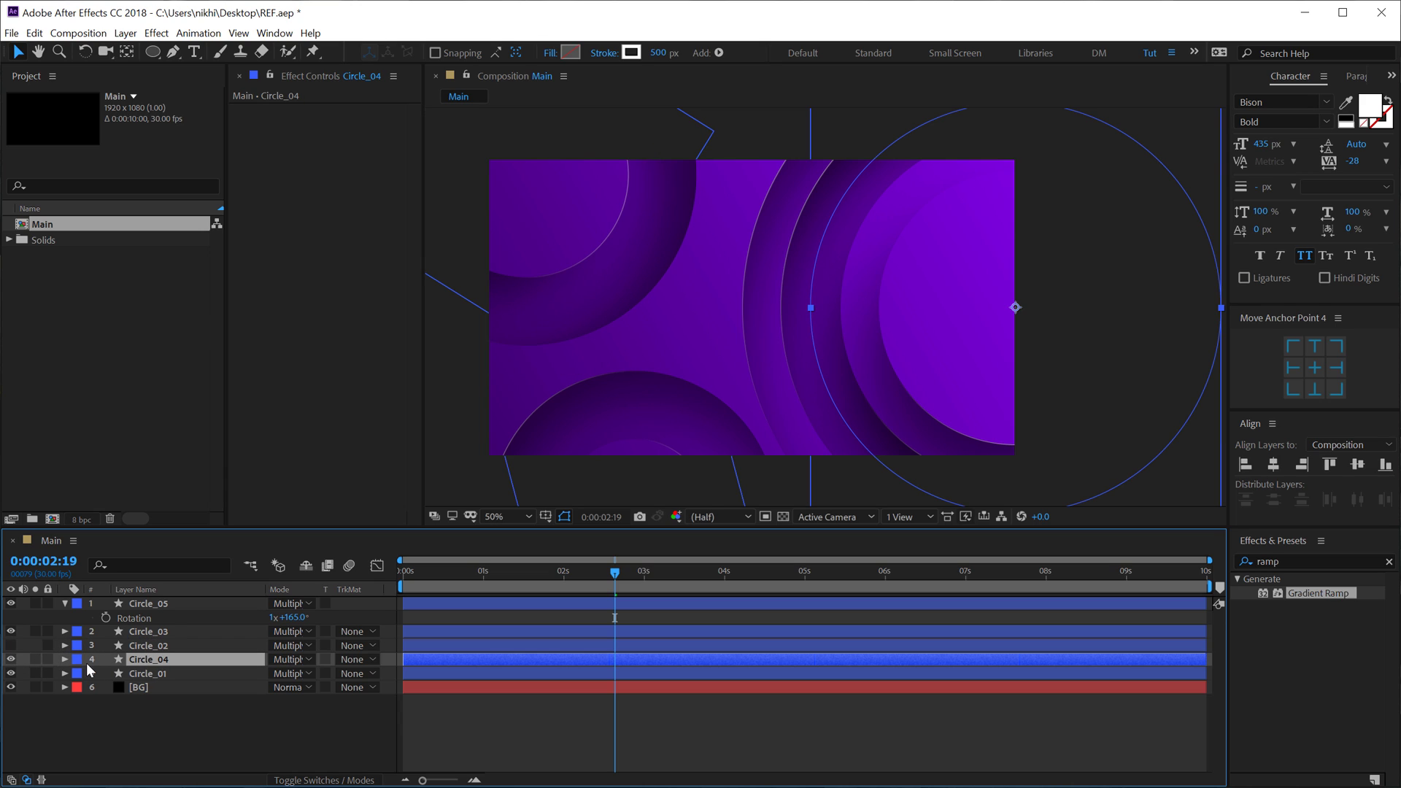
left_click(11, 659)
left_click(116, 746)
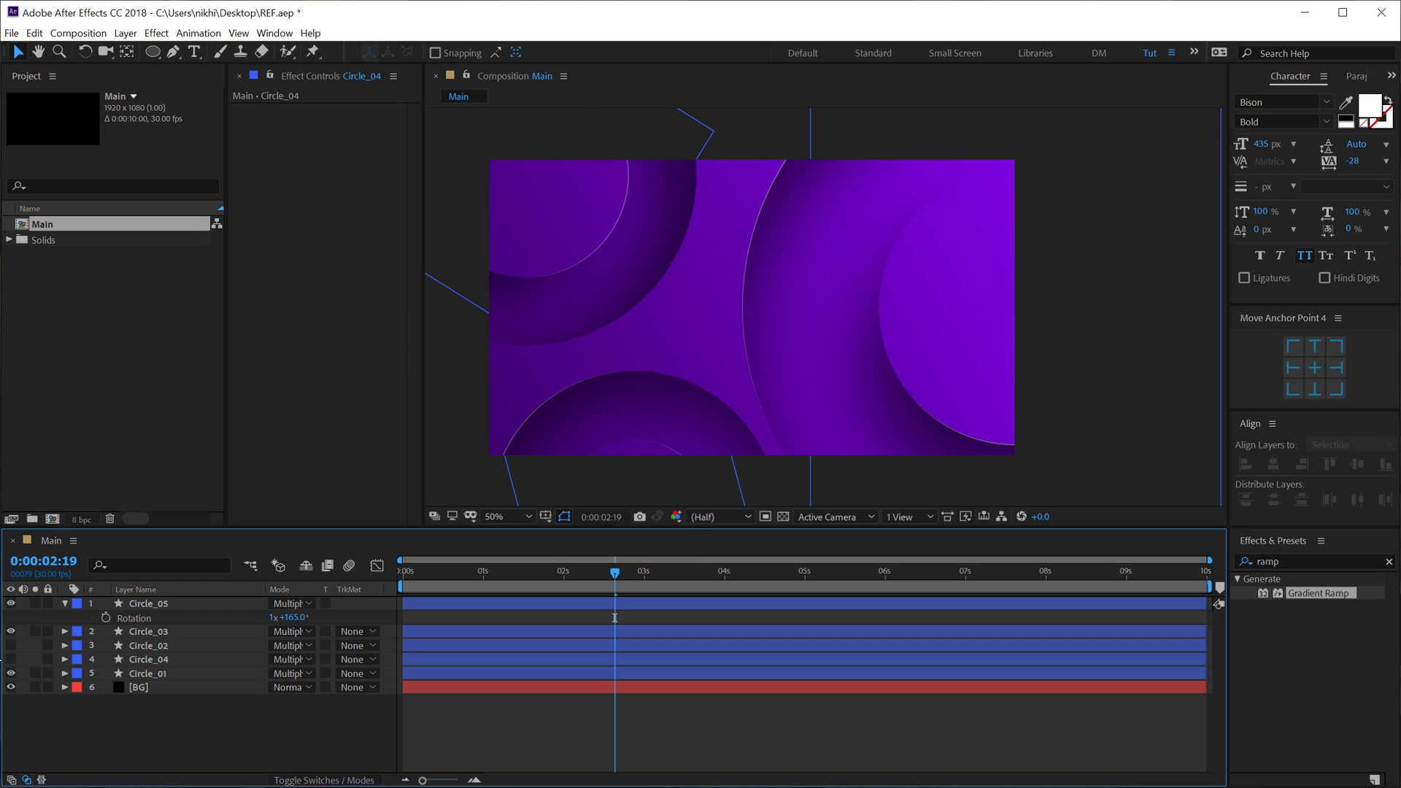
left_click(10, 646)
left_click(11, 631)
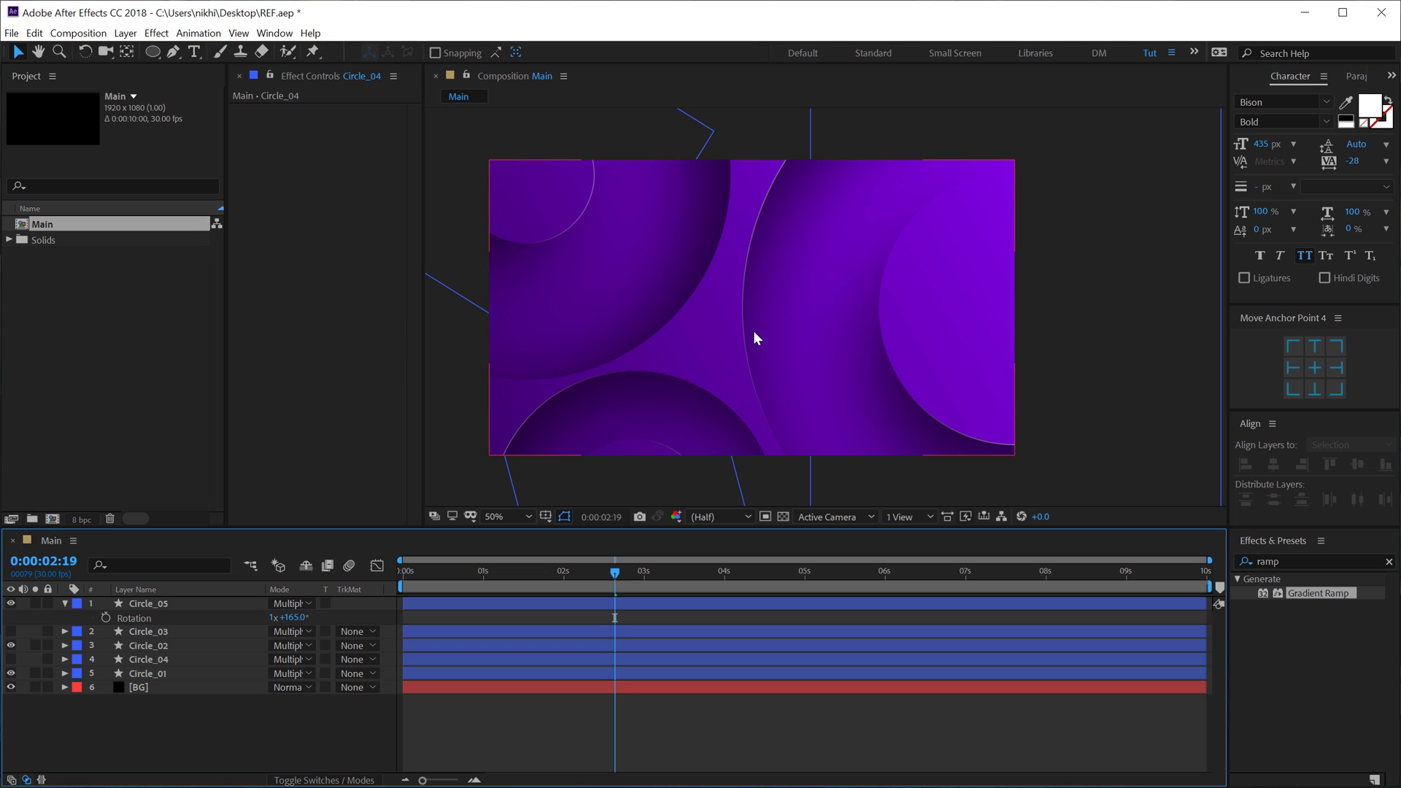
- Check the bottom ring Circle_05 and replay the ring animation from the start
scroll(753, 331, "up", 3)
scroll(747, 328, "down", 3)
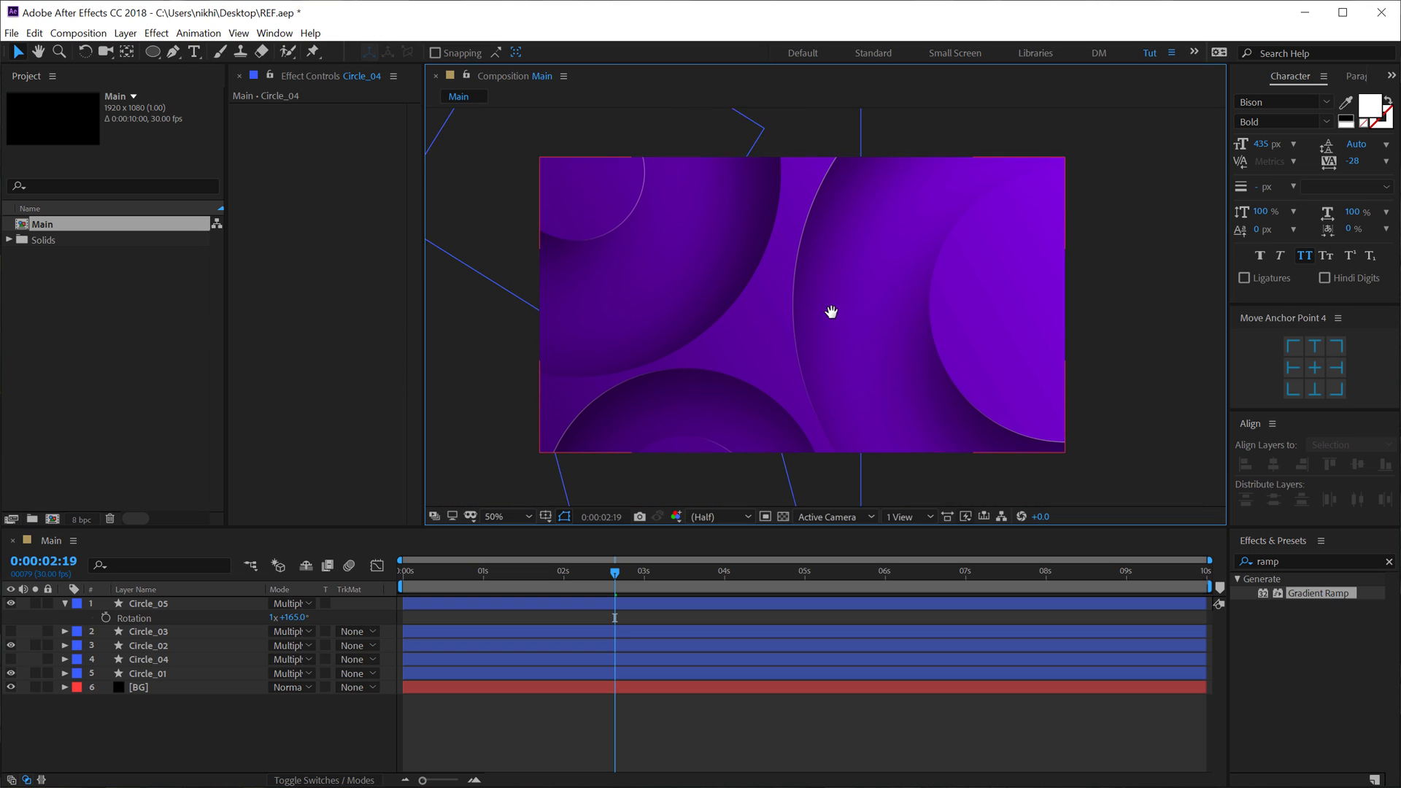
left_click(725, 451)
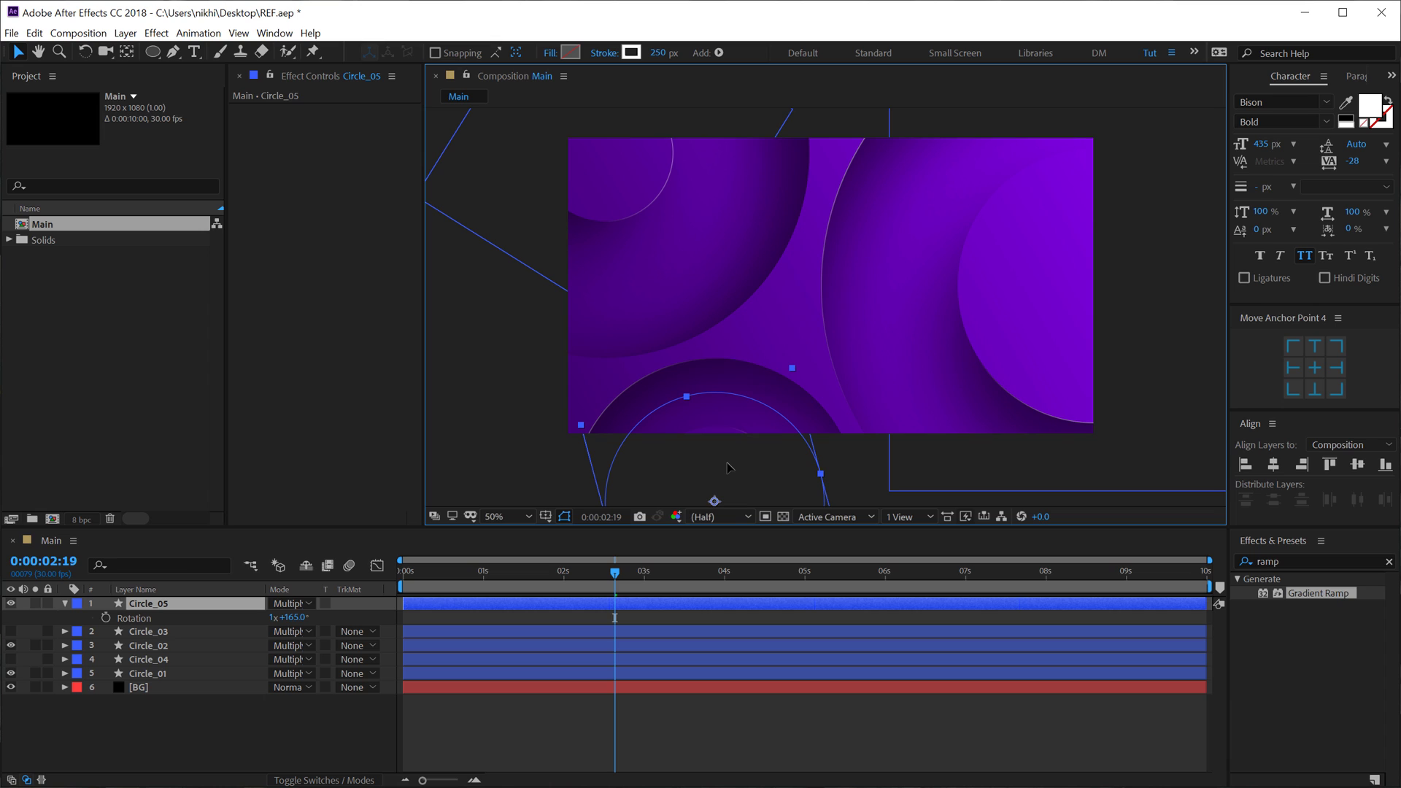
left_click(766, 712)
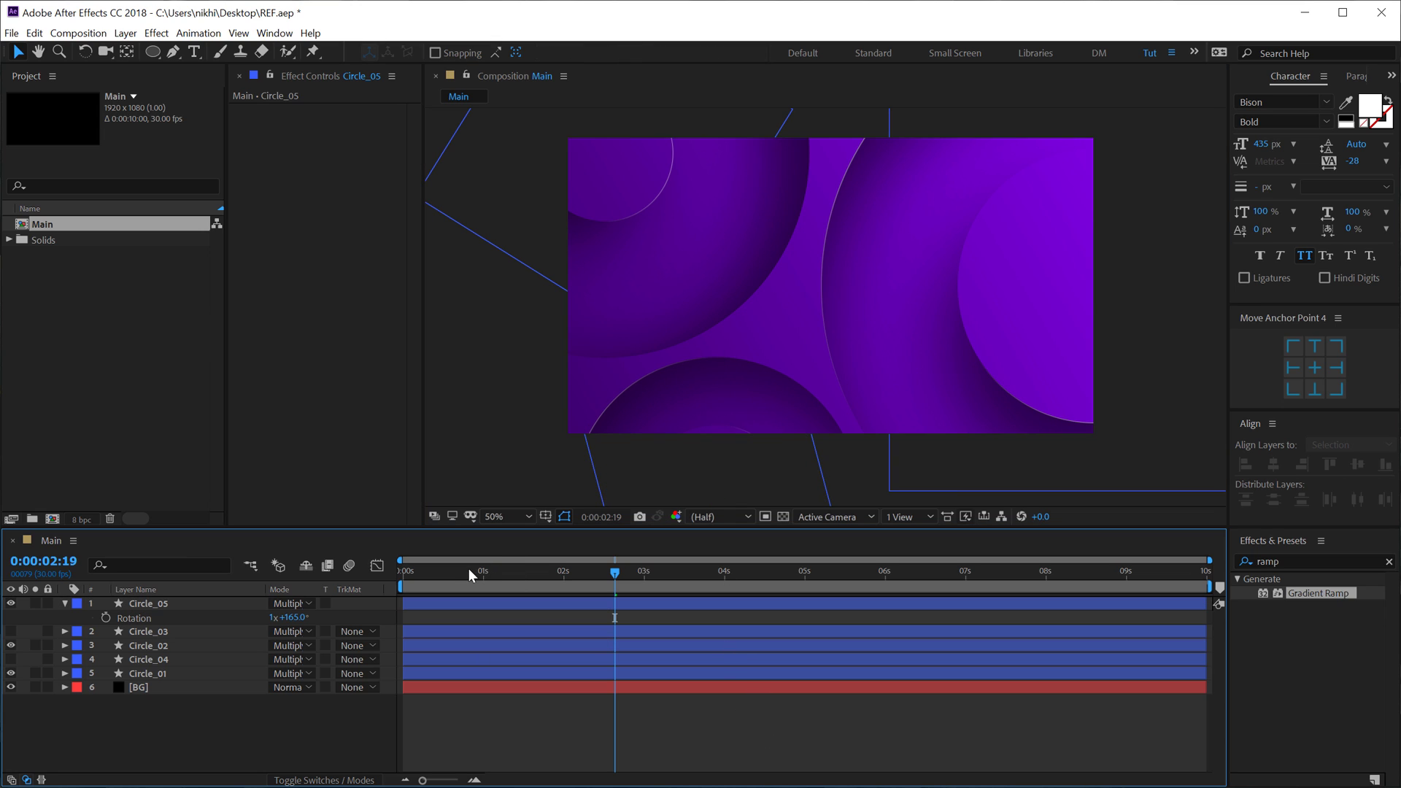
left_click_drag(468, 568, 617, 572)
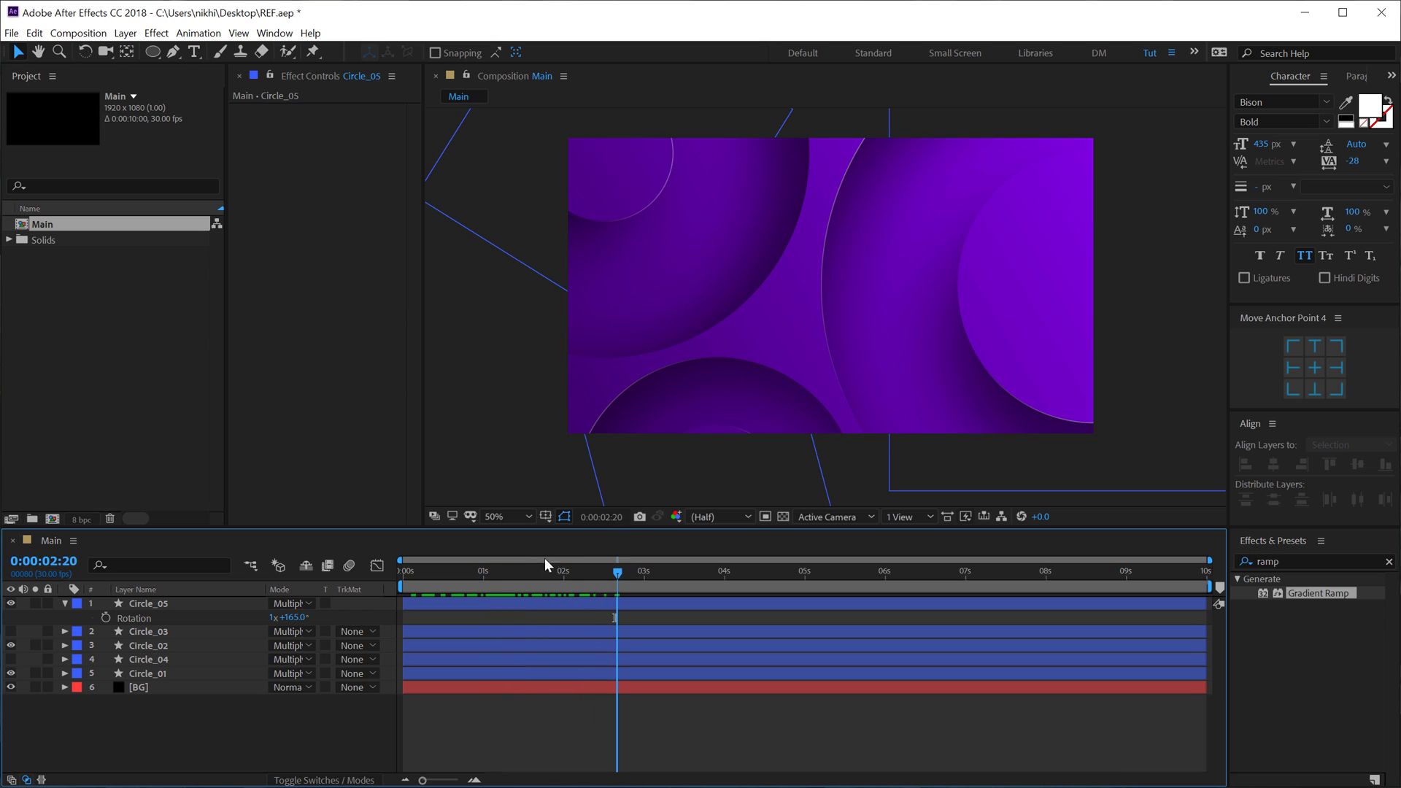
- Show Circle_03 and Circle_04 again, then duplicate Circle_05 as Circle_06 with a 92 px stroke
left_click(64, 604)
left_click(11, 617)
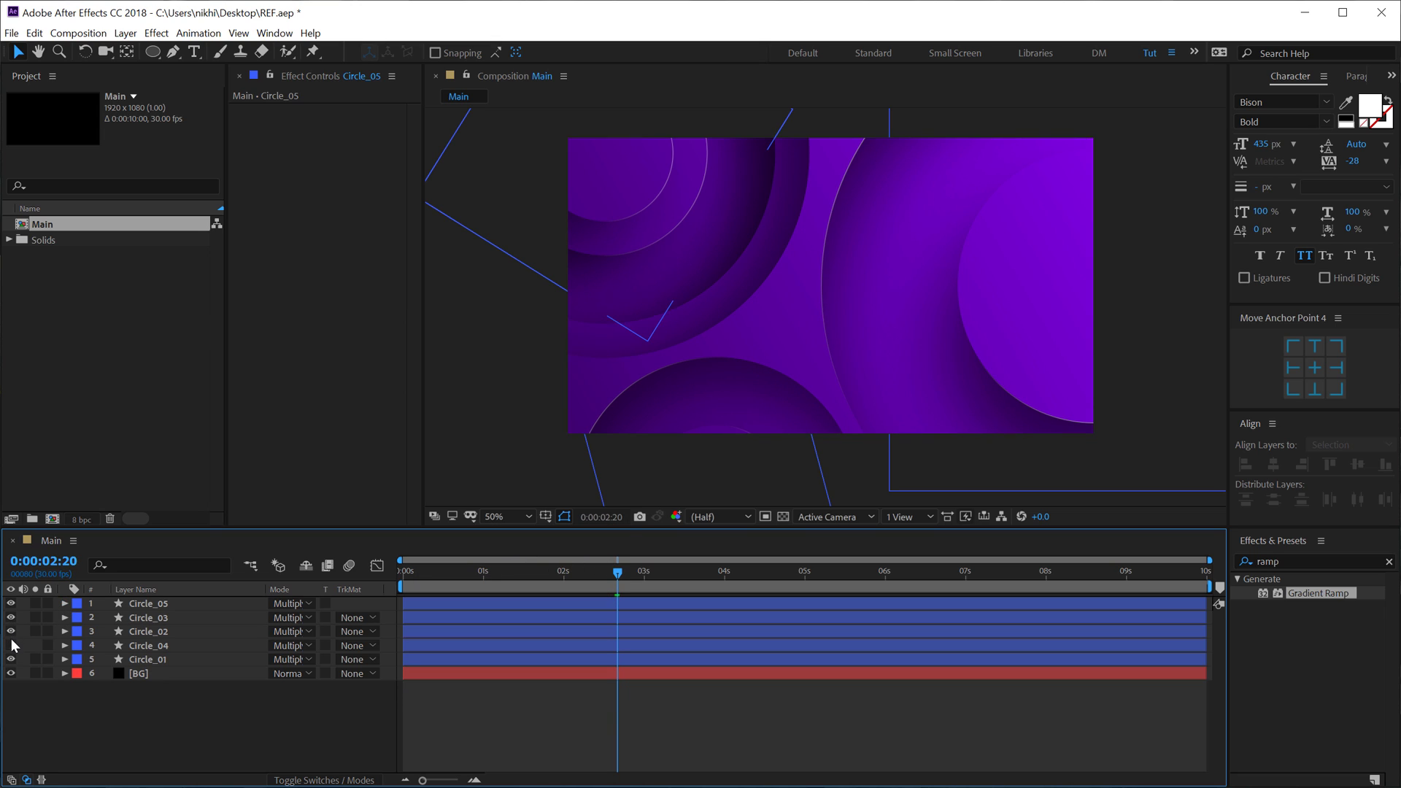
left_click(11, 645)
left_click(152, 603)
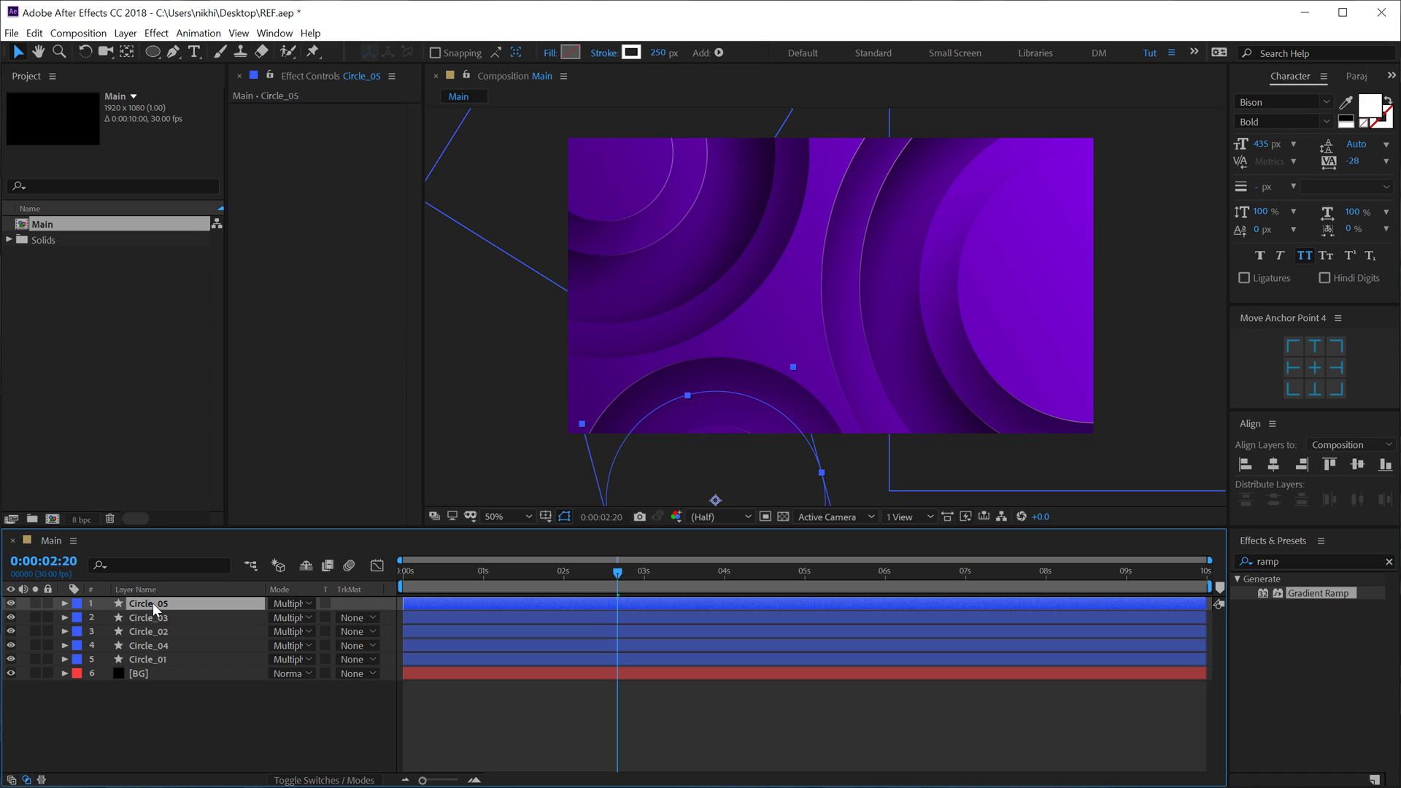
key("ctrl+d")
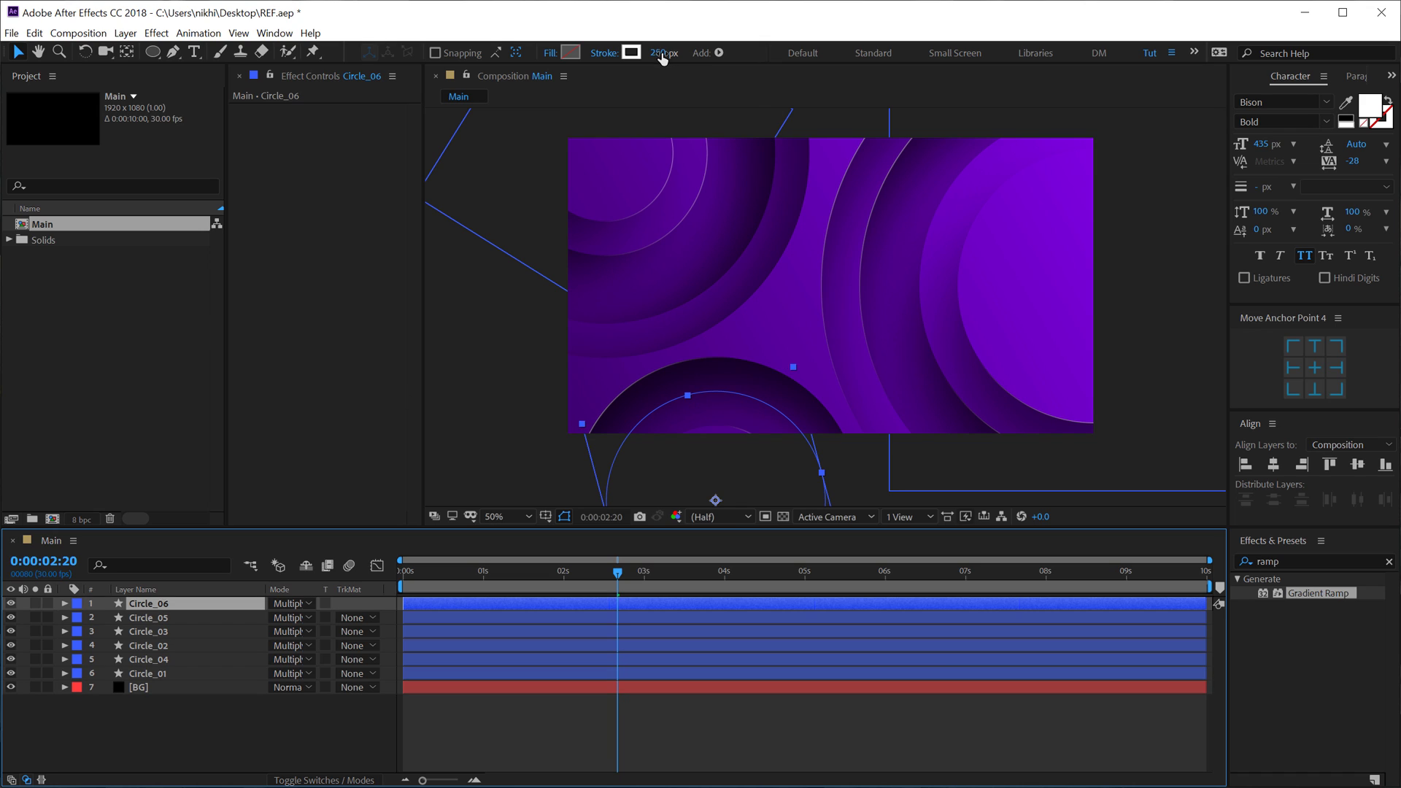
left_click_drag(662, 59, 540, 63)
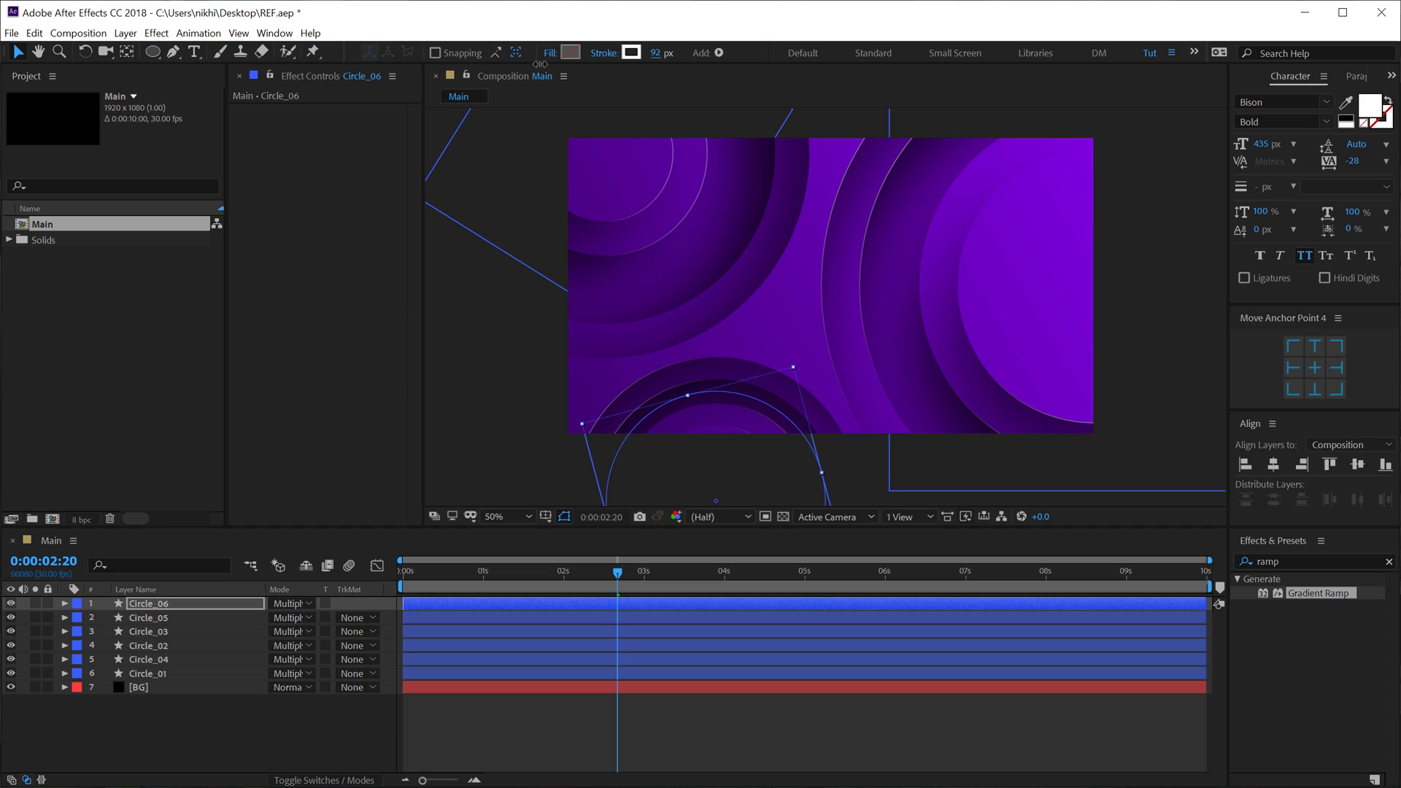
left_click(152, 602)
- Lower Circle_06's Inner Shadow opacity to 30% and replay the animation
key("u")
key("u")
scroll(224, 690, "down", 2)
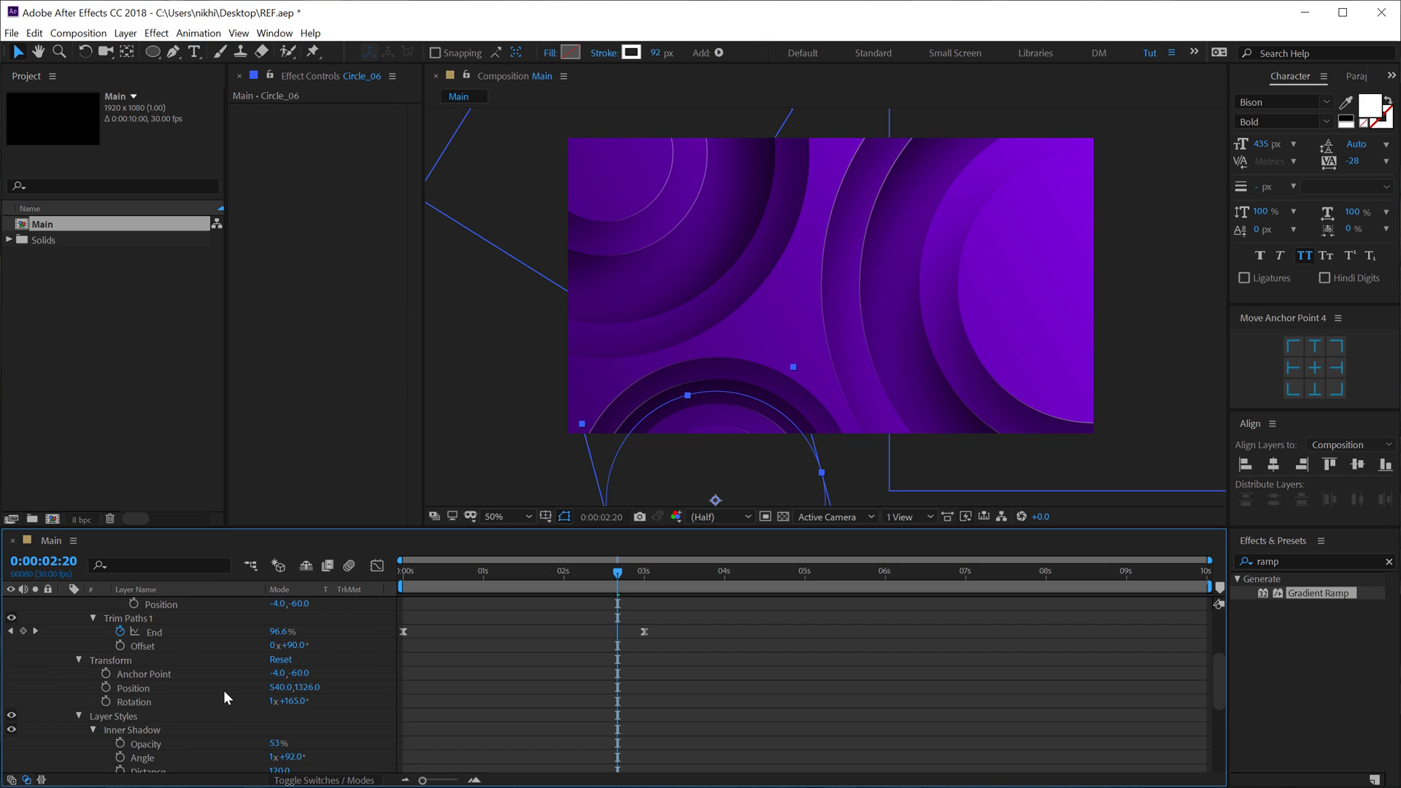
scroll(221, 690, "down", 1)
left_click_drag(275, 701, 251, 700)
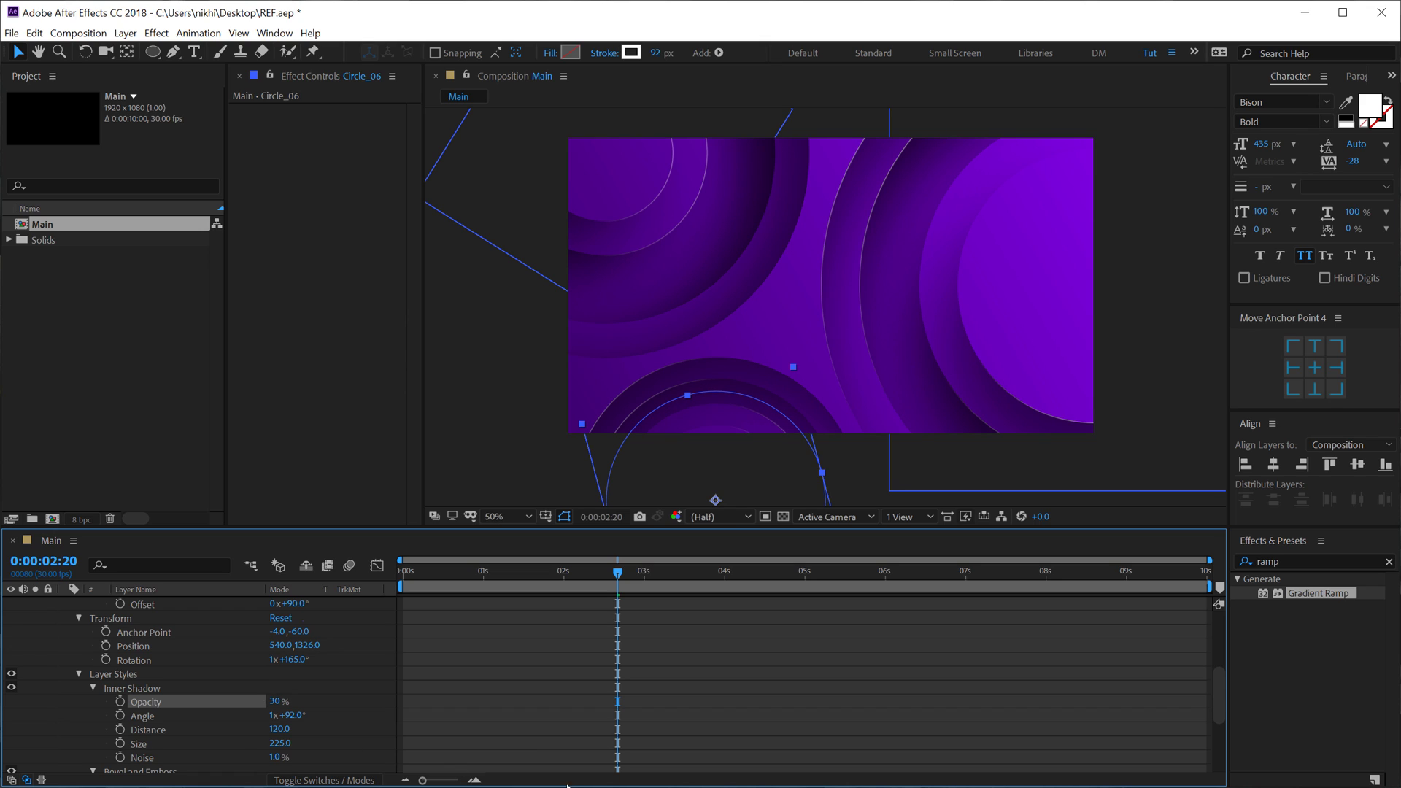
left_click(462, 700)
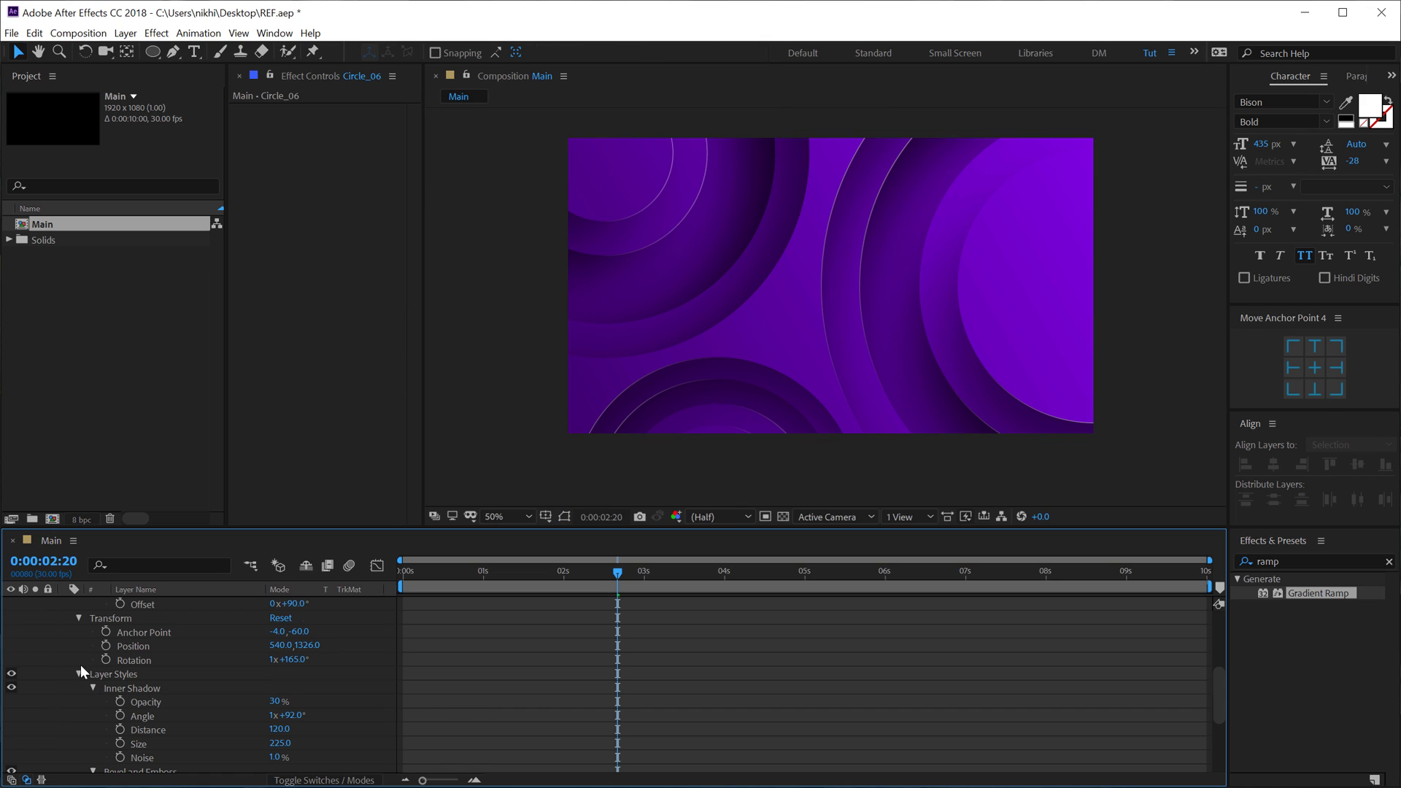
scroll(73, 650, "up", 4)
left_click(64, 602)
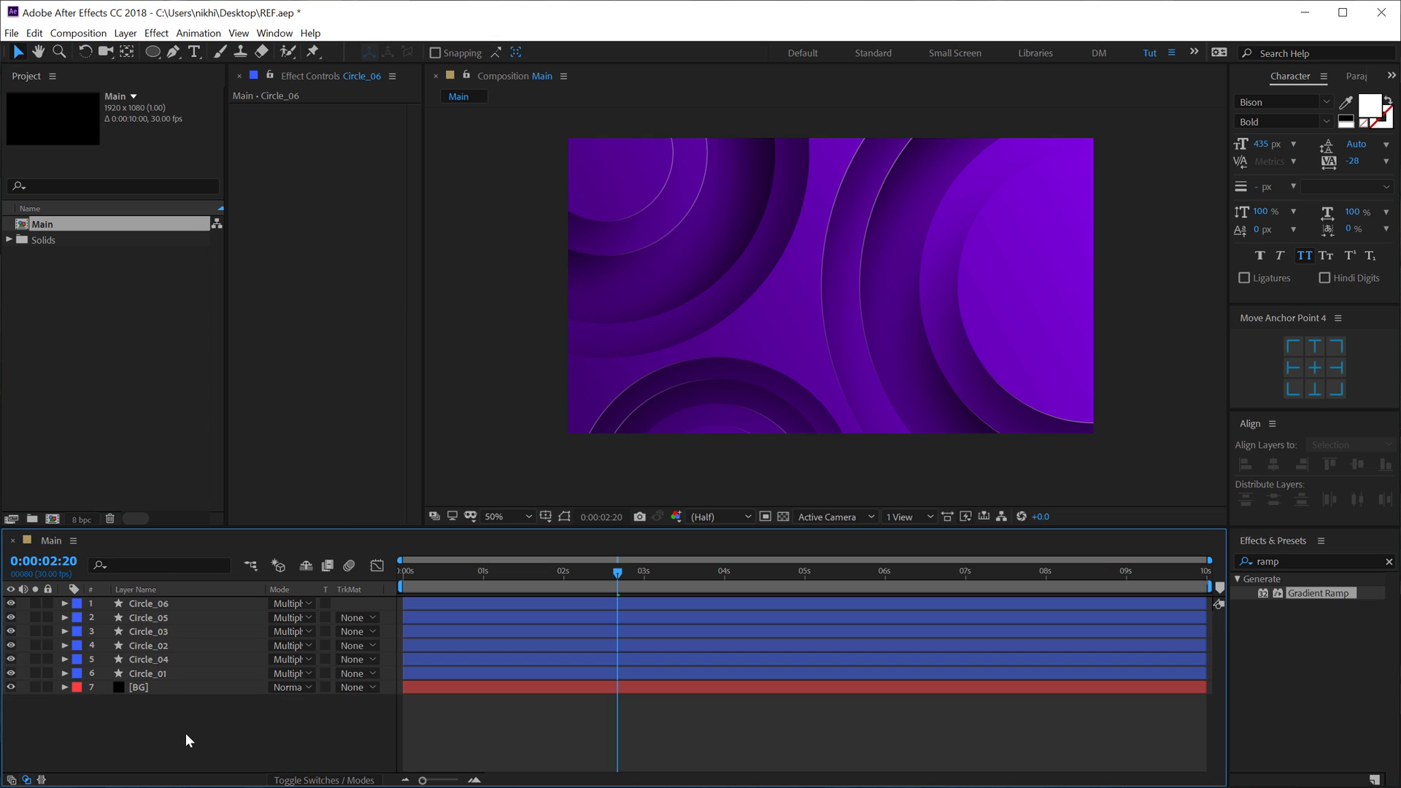
left_click_drag(477, 580, 655, 532)
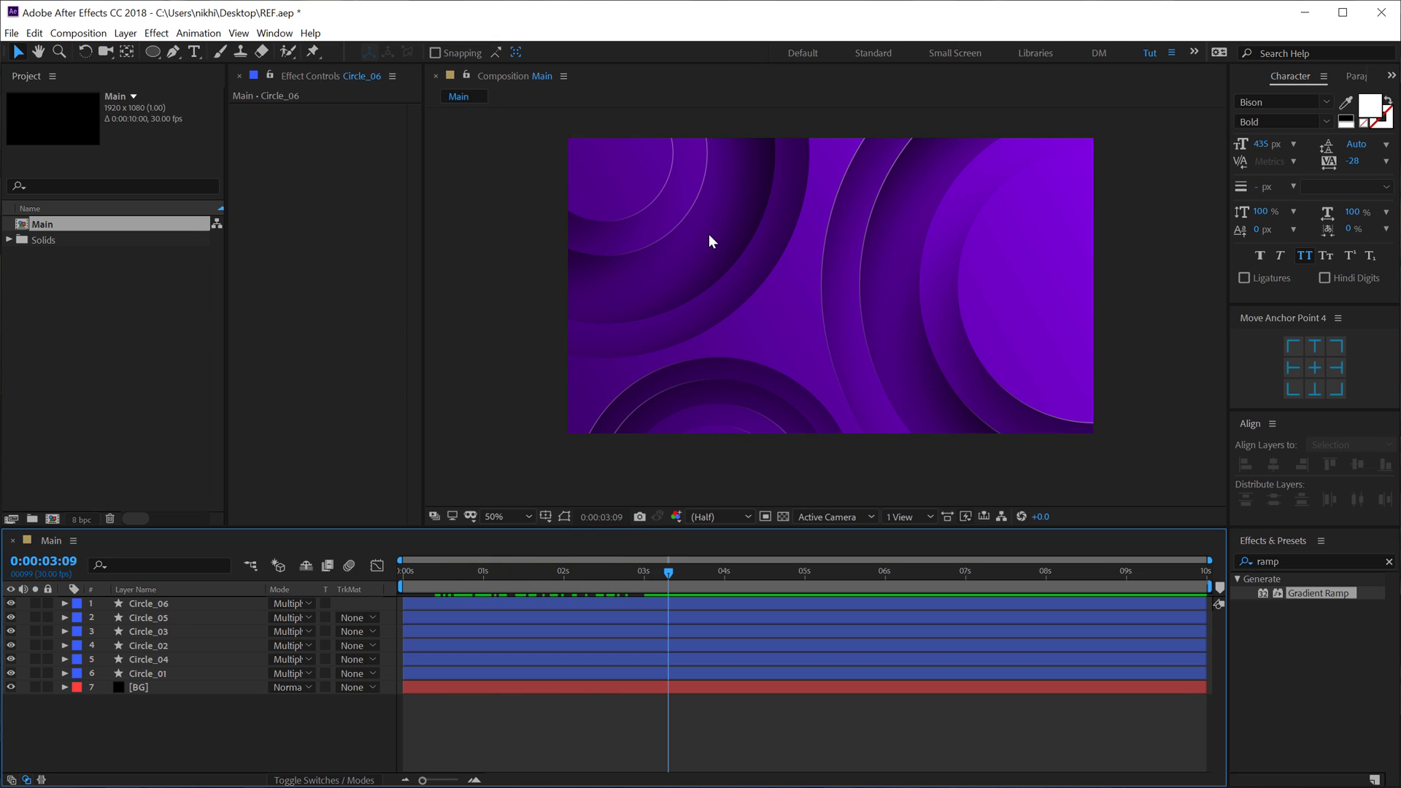
scroll(708, 234, "up", 2)
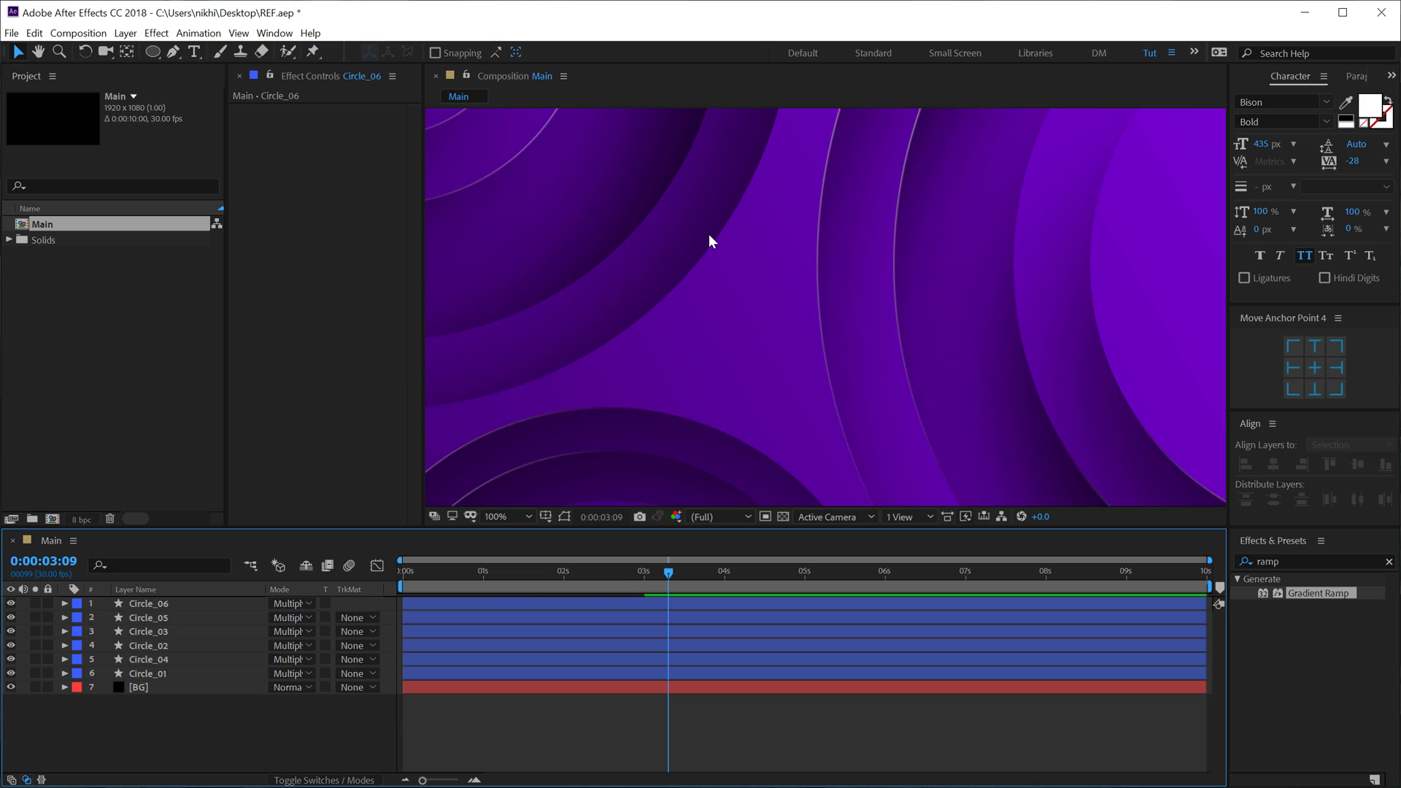
scroll(708, 233, "down", 2)
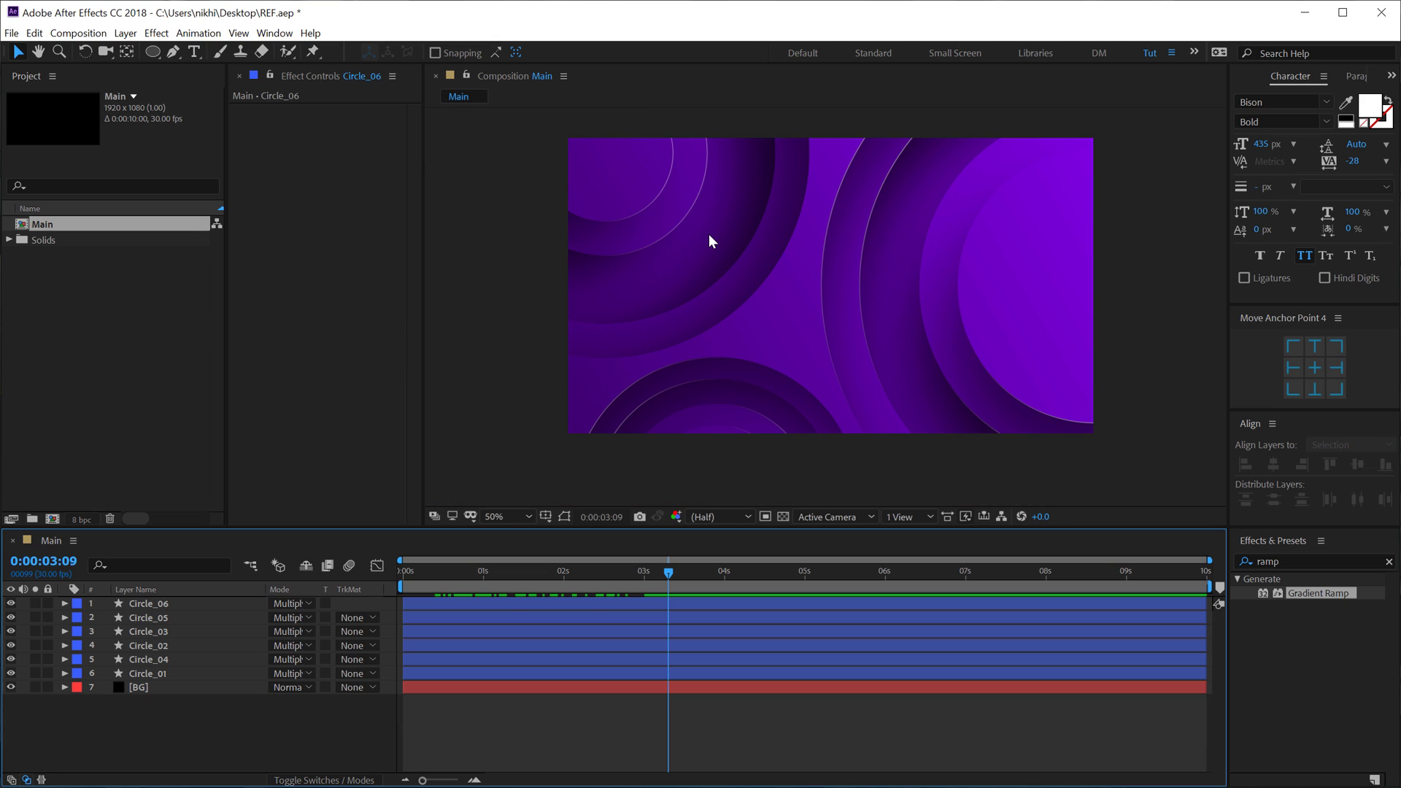
left_click(64, 604)
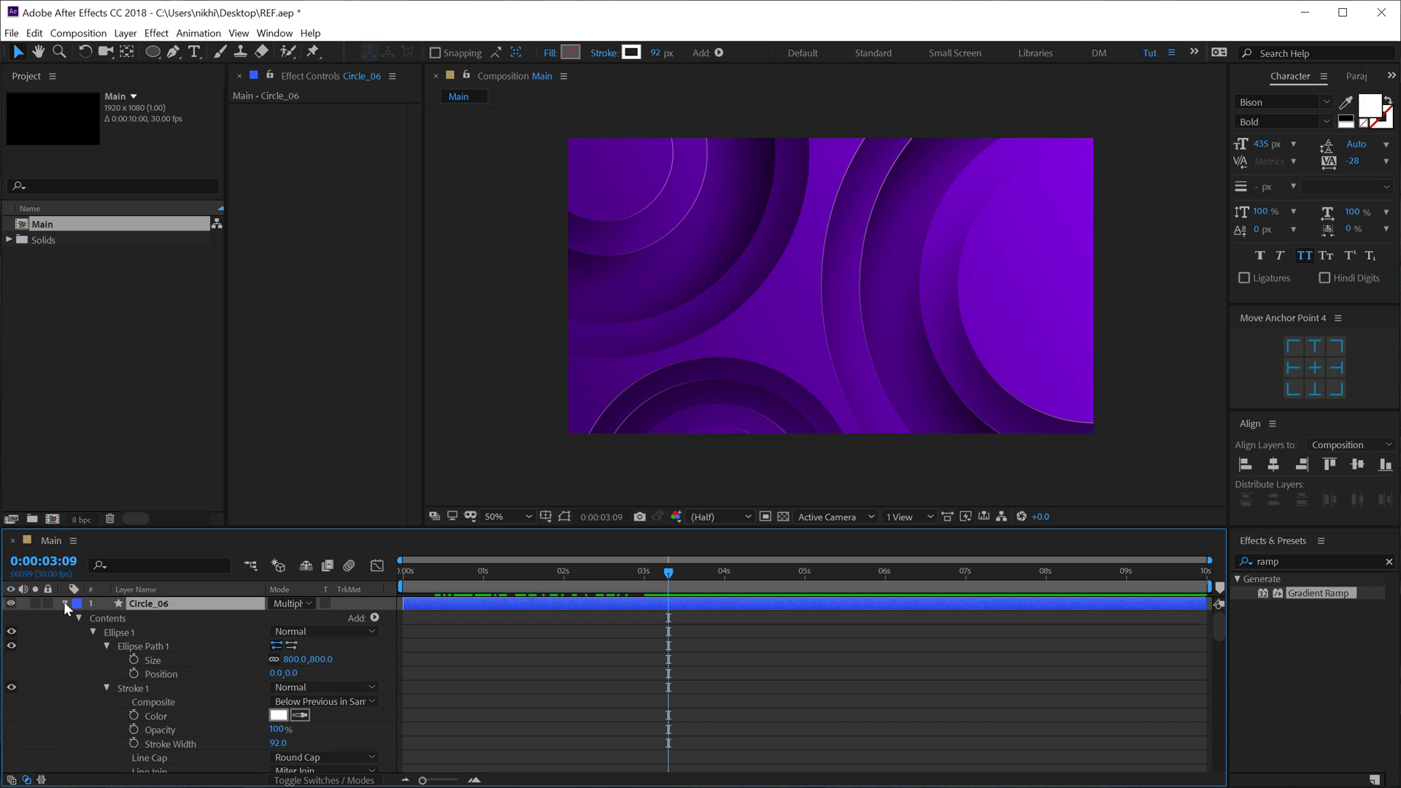
left_click(92, 633)
left_click(92, 646)
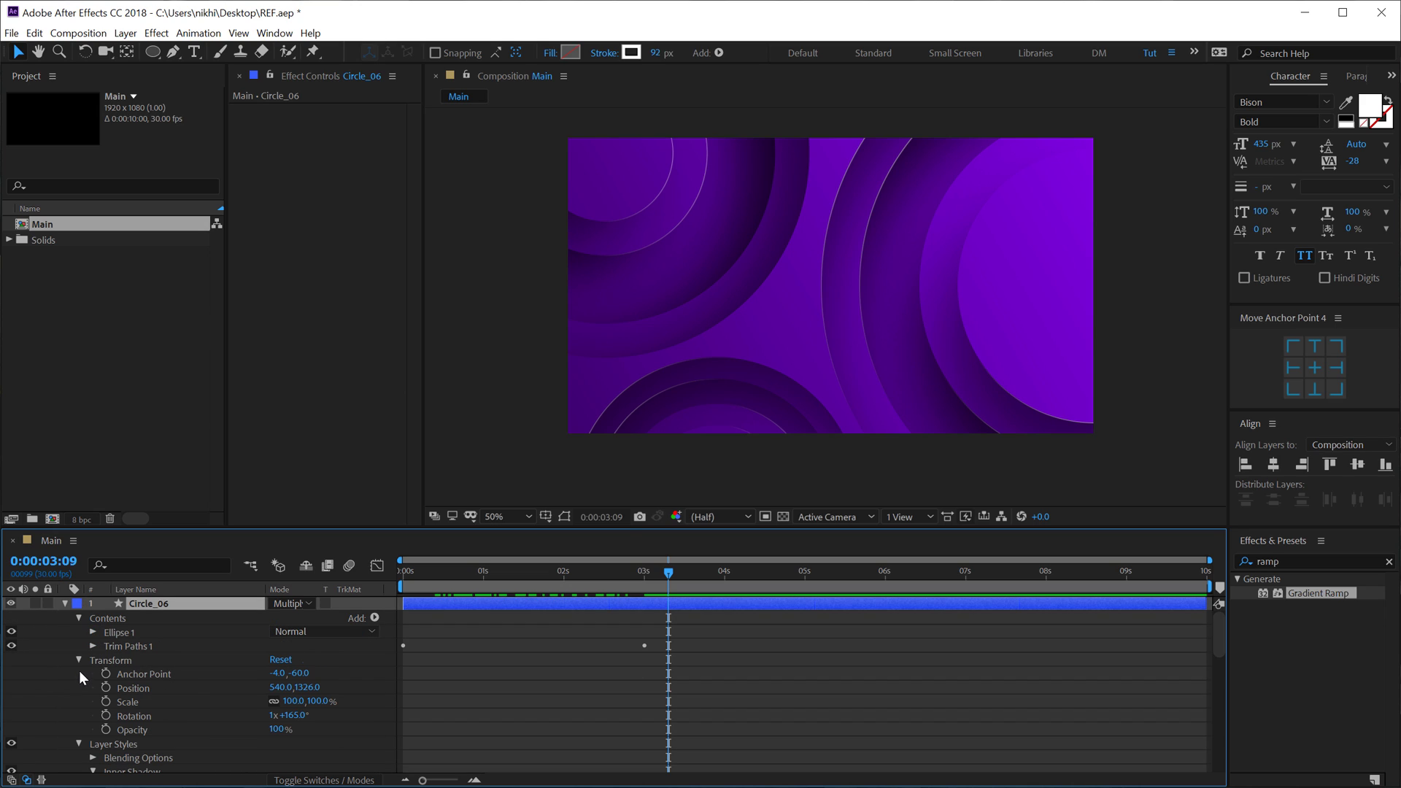
left_click(79, 660)
left_click(111, 674)
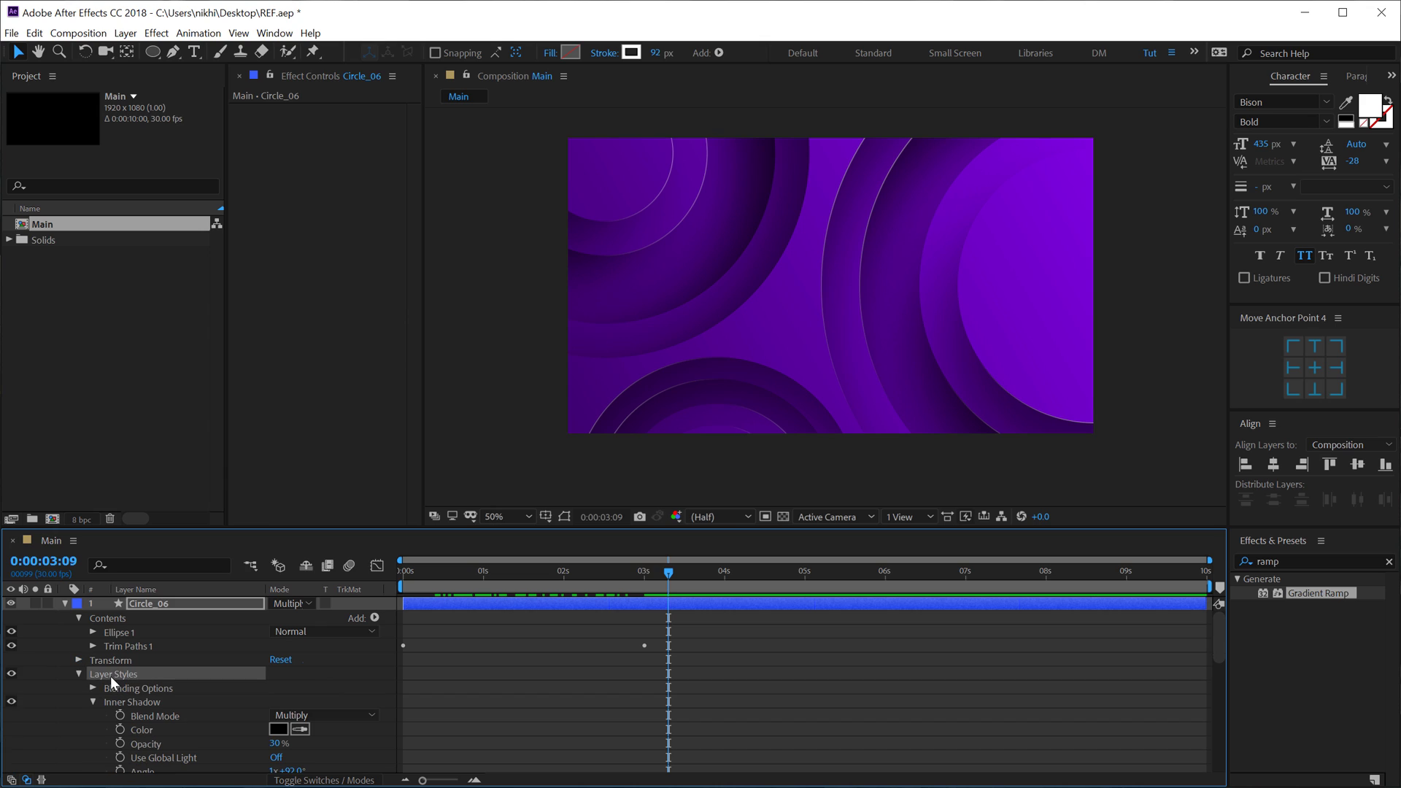
left_click(64, 604)
- Hide all six circle layers
left_click_drag(16, 603, 15, 673)
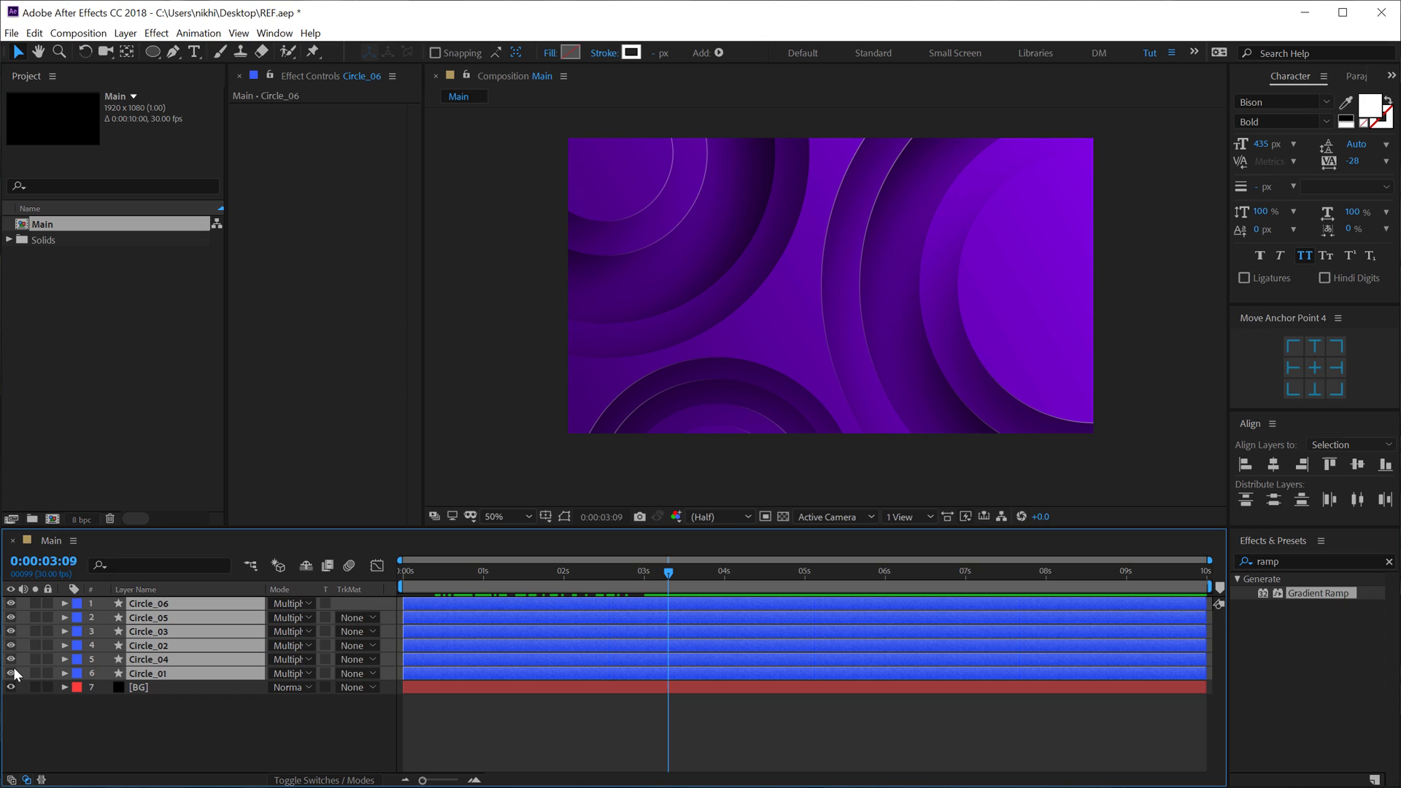
left_click(13, 671)
left_click(409, 696)
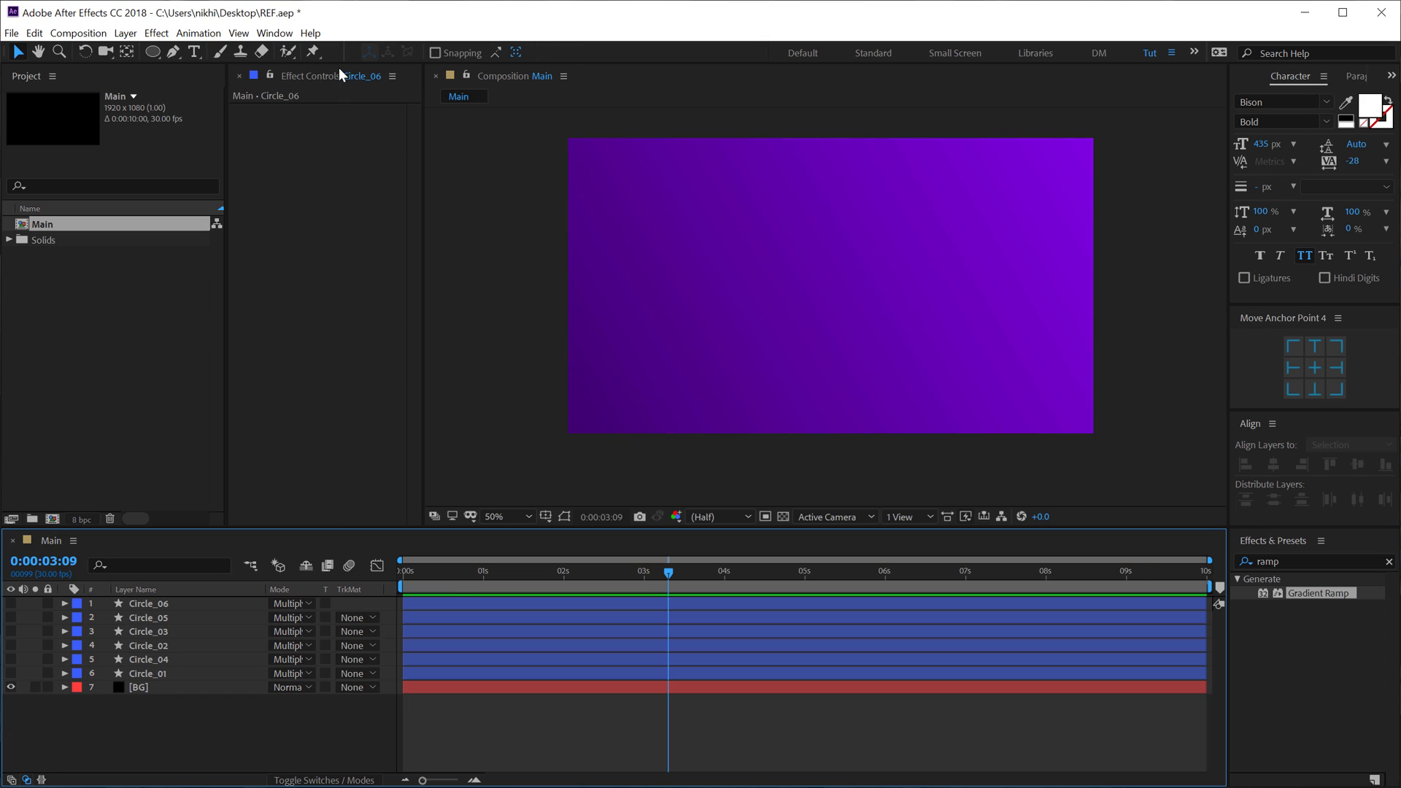
- Create a text layer reading 'NEW' in the composition
left_click(194, 52)
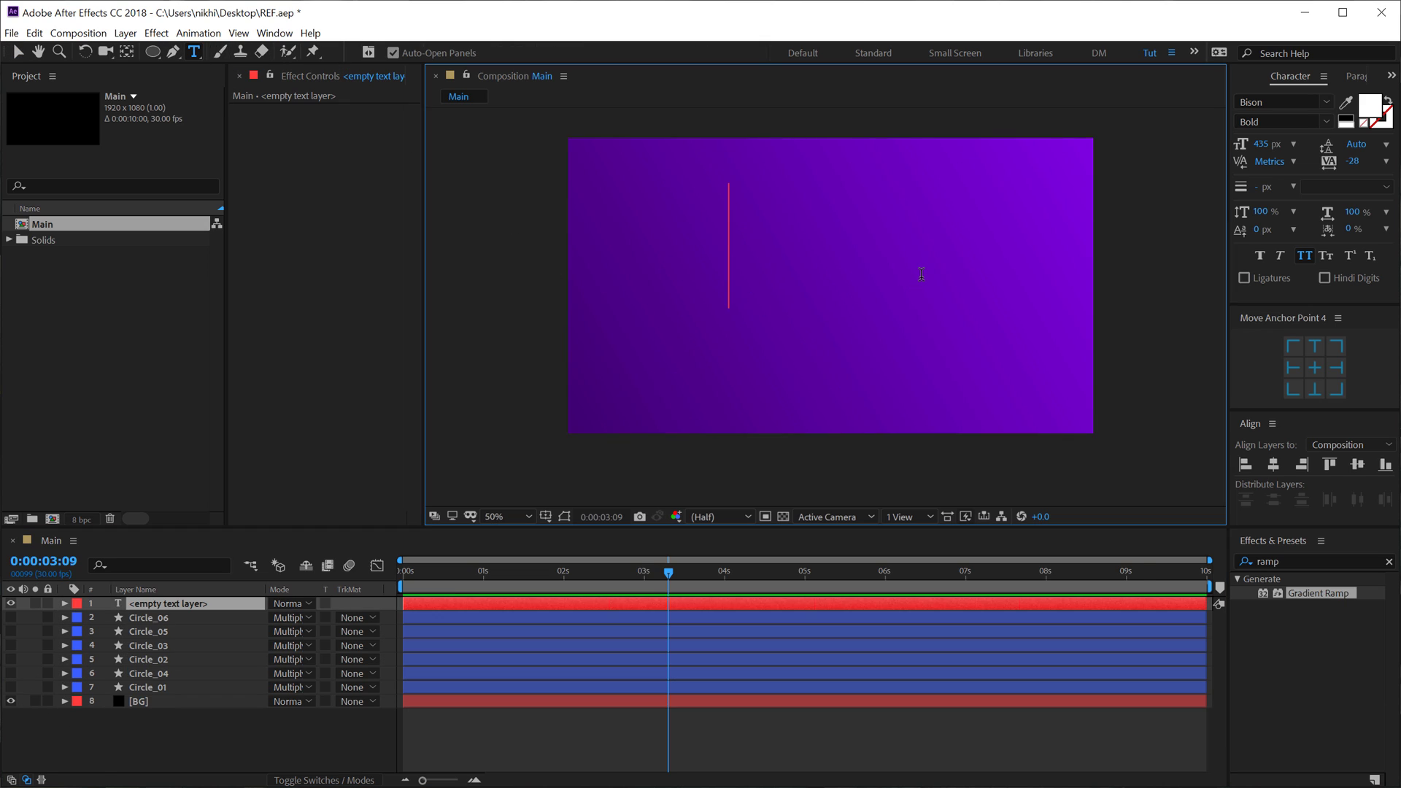
left_click(729, 292)
type("NEW")
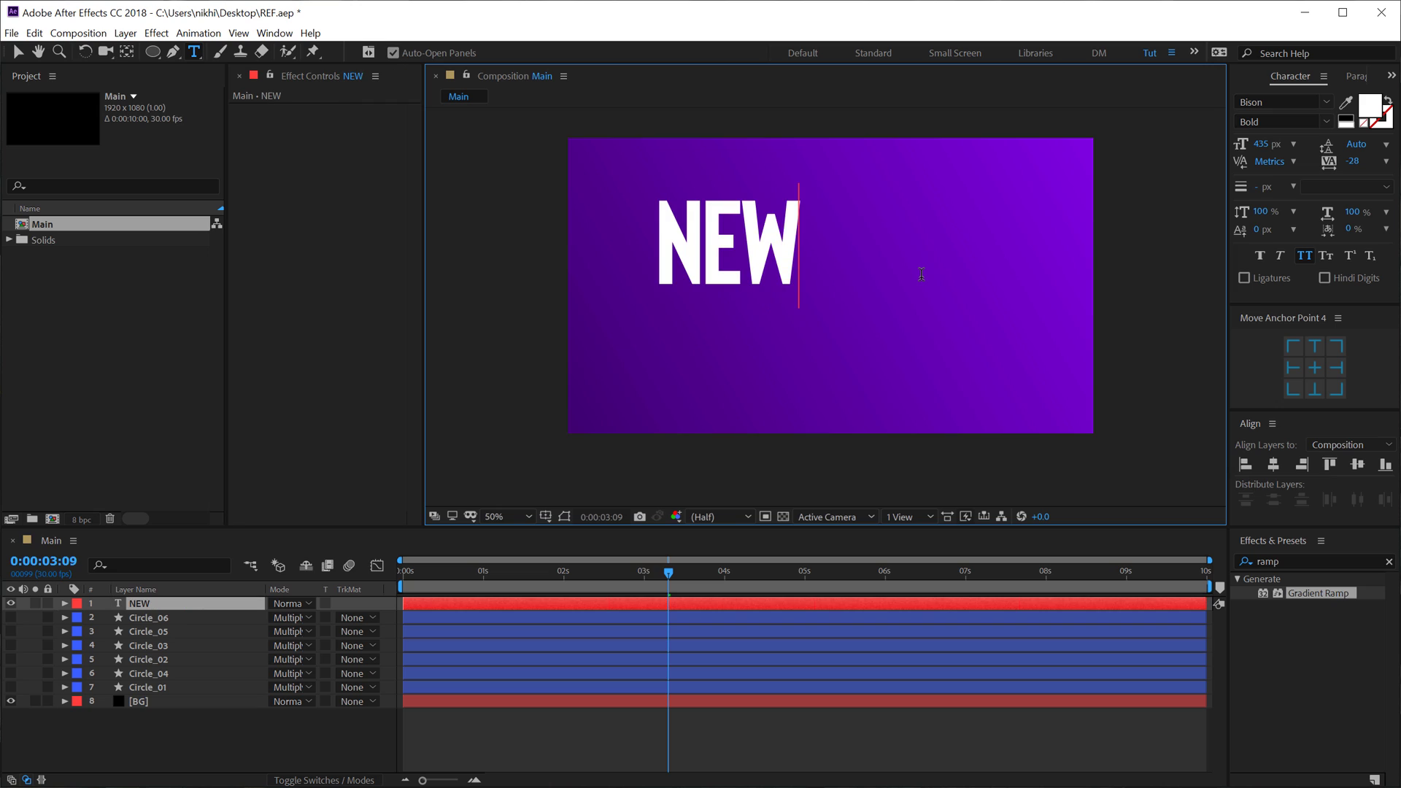
left_click(14, 54)
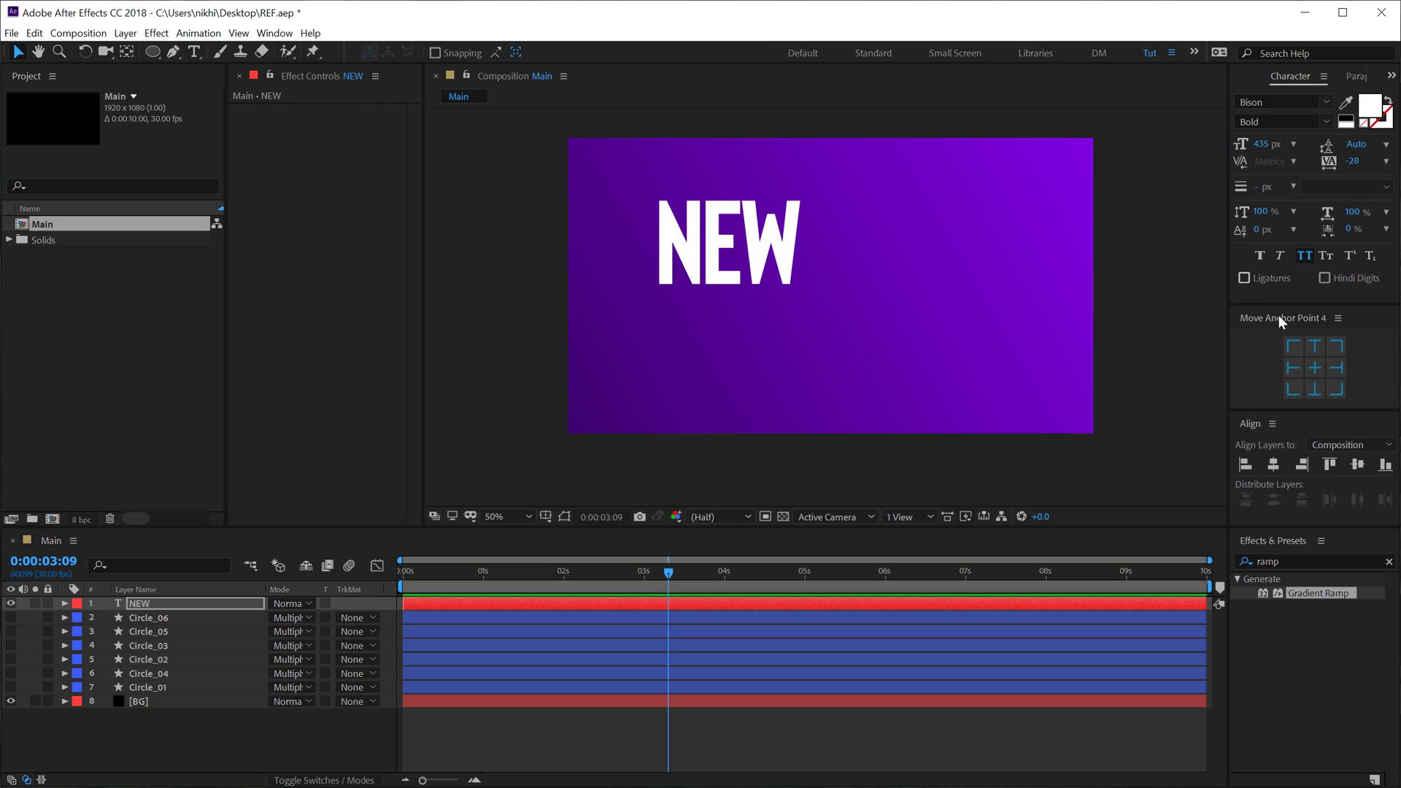
- Enlarge the NEW text to 527 px and centre it horizontally in the comp
key("Caps_Lock")
left_click(1314, 368)
left_click(1277, 469)
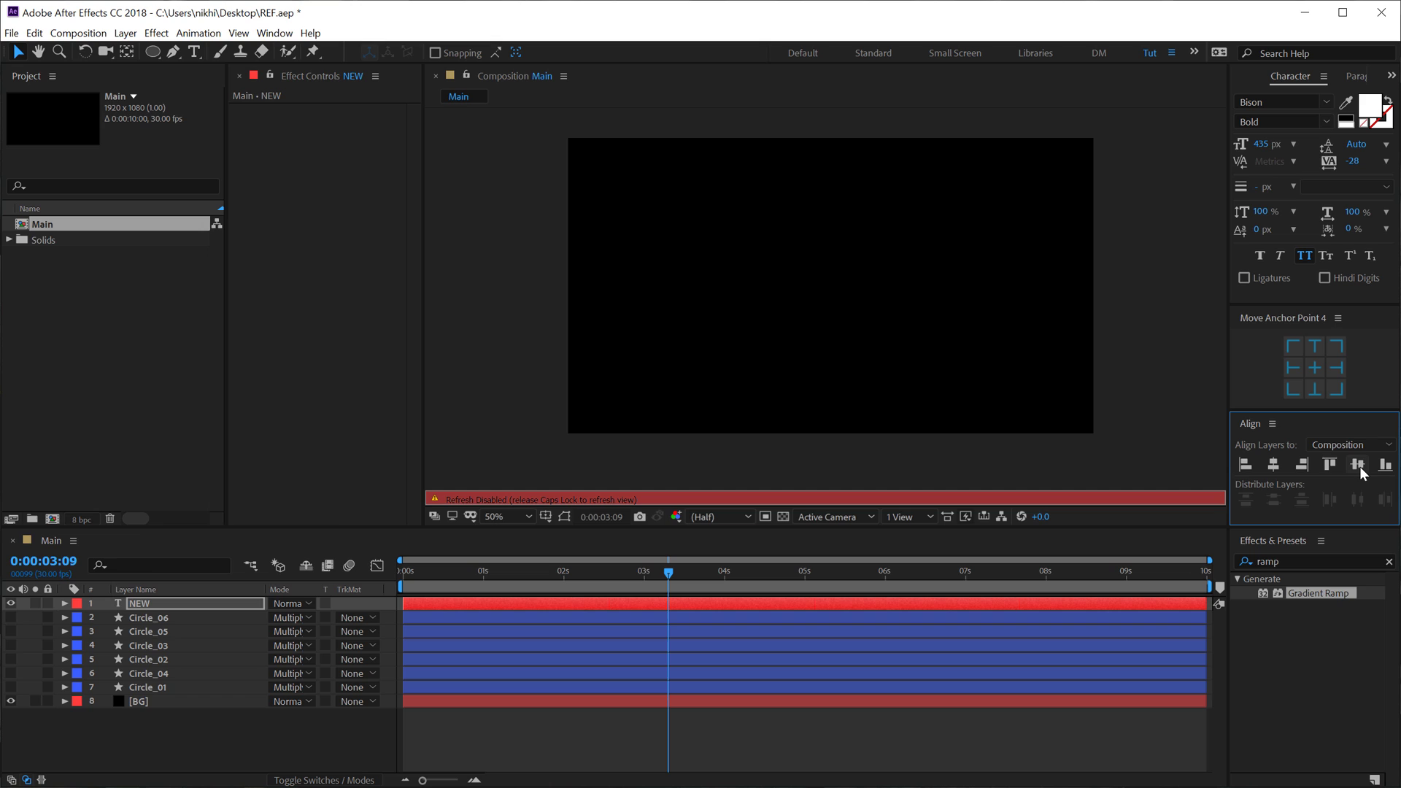
key("Caps_Lock")
left_click(795, 265)
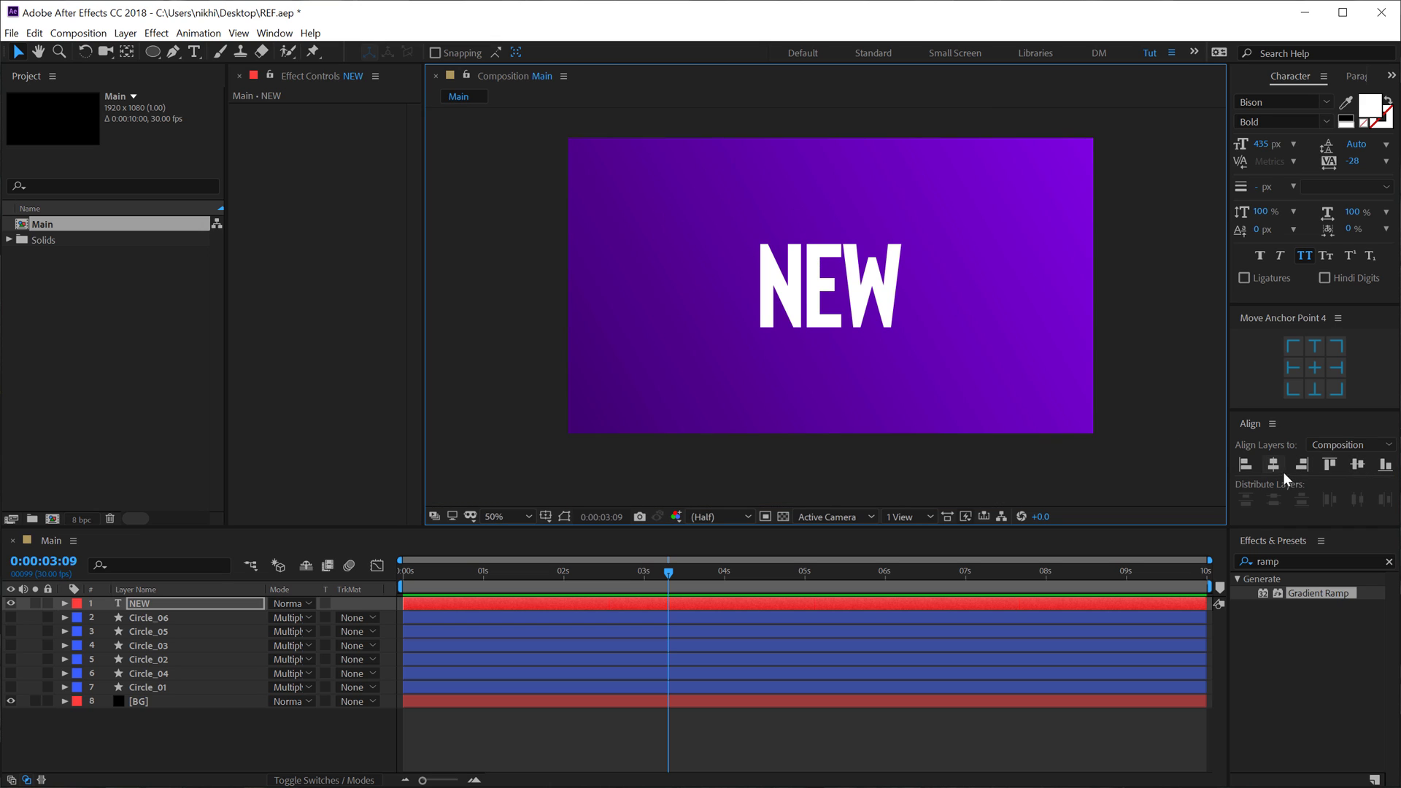
left_click_drag(1270, 143, 1337, 144)
left_click(1274, 467)
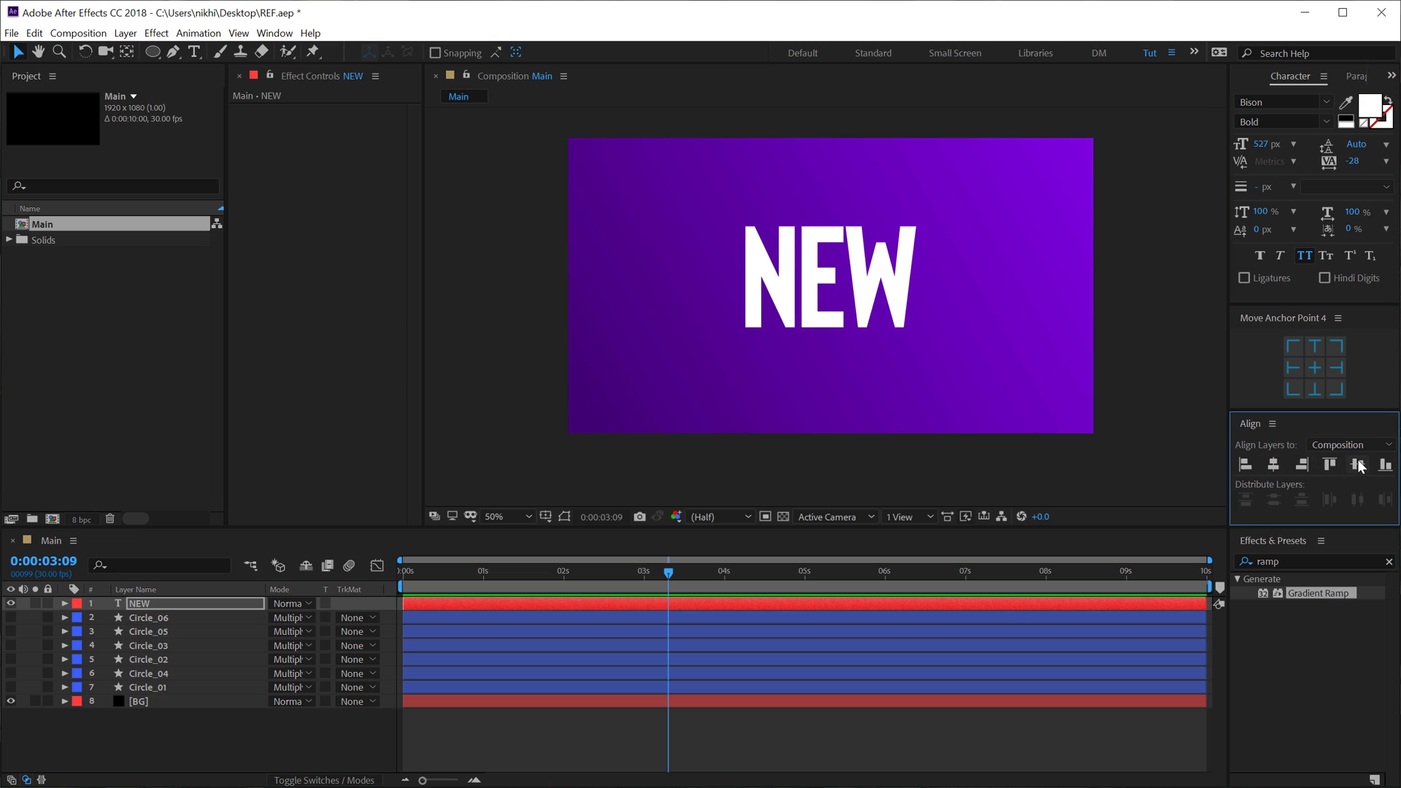
key("period")
- Set the NEW text layer's blending mode to Multiply
left_click(167, 603)
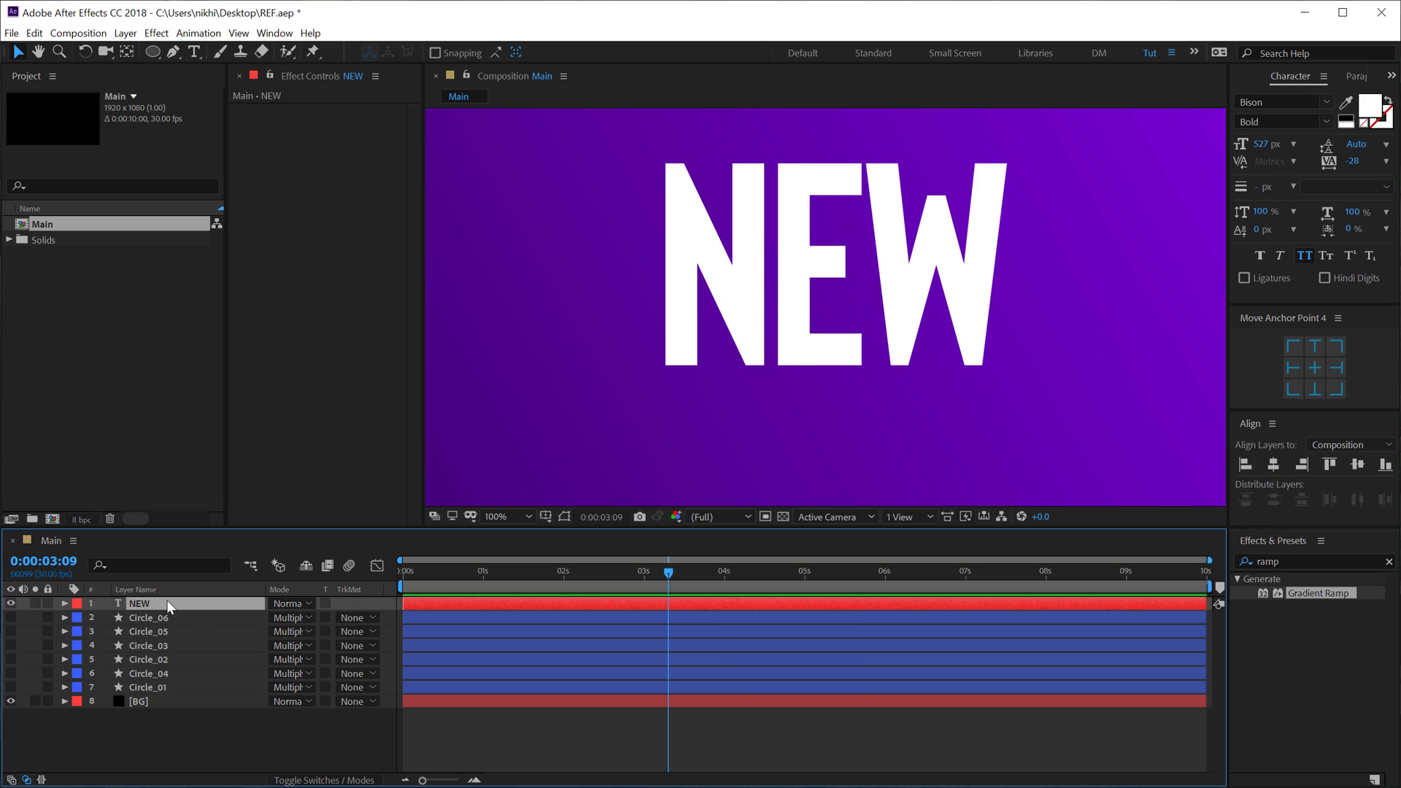
key("Return")
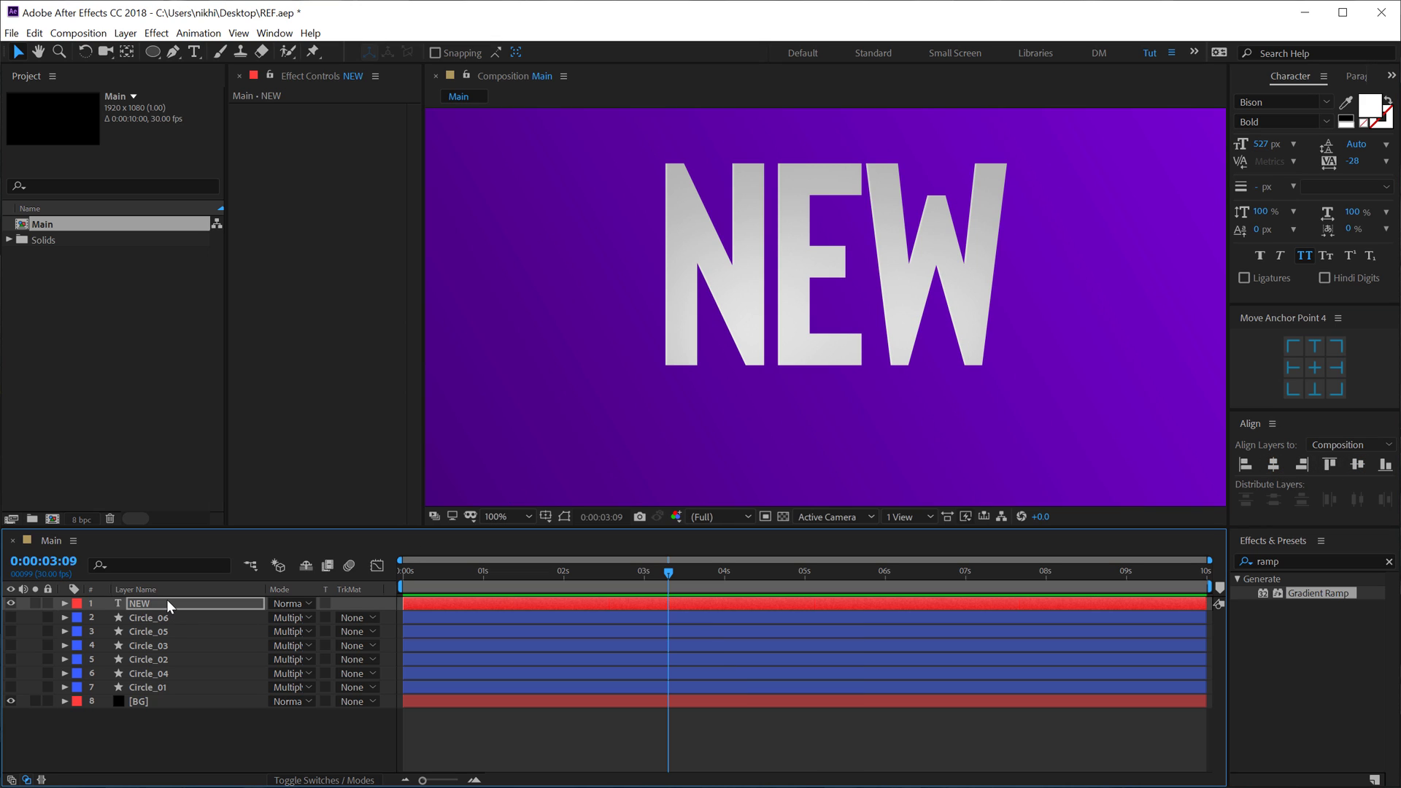
left_click(298, 605)
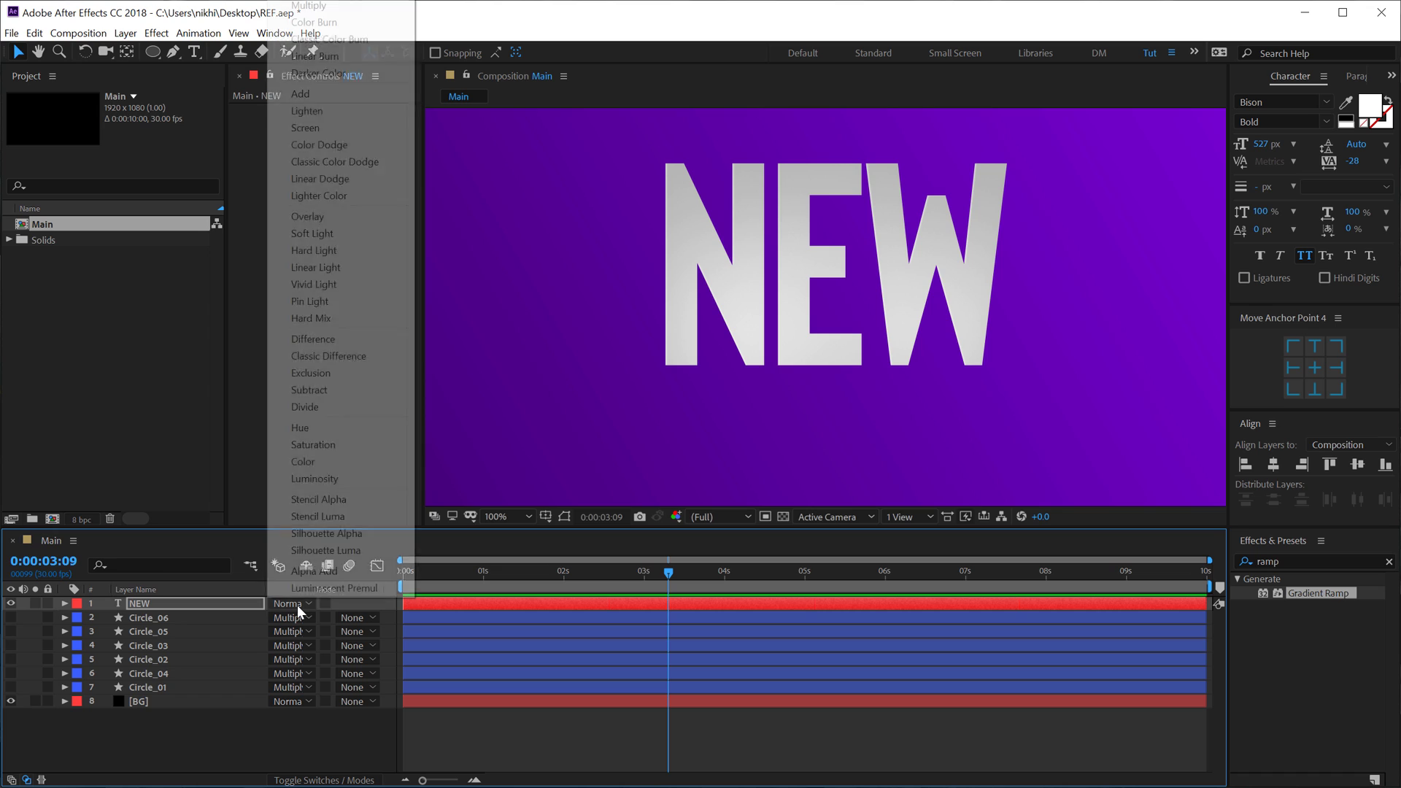
left_click(332, 13)
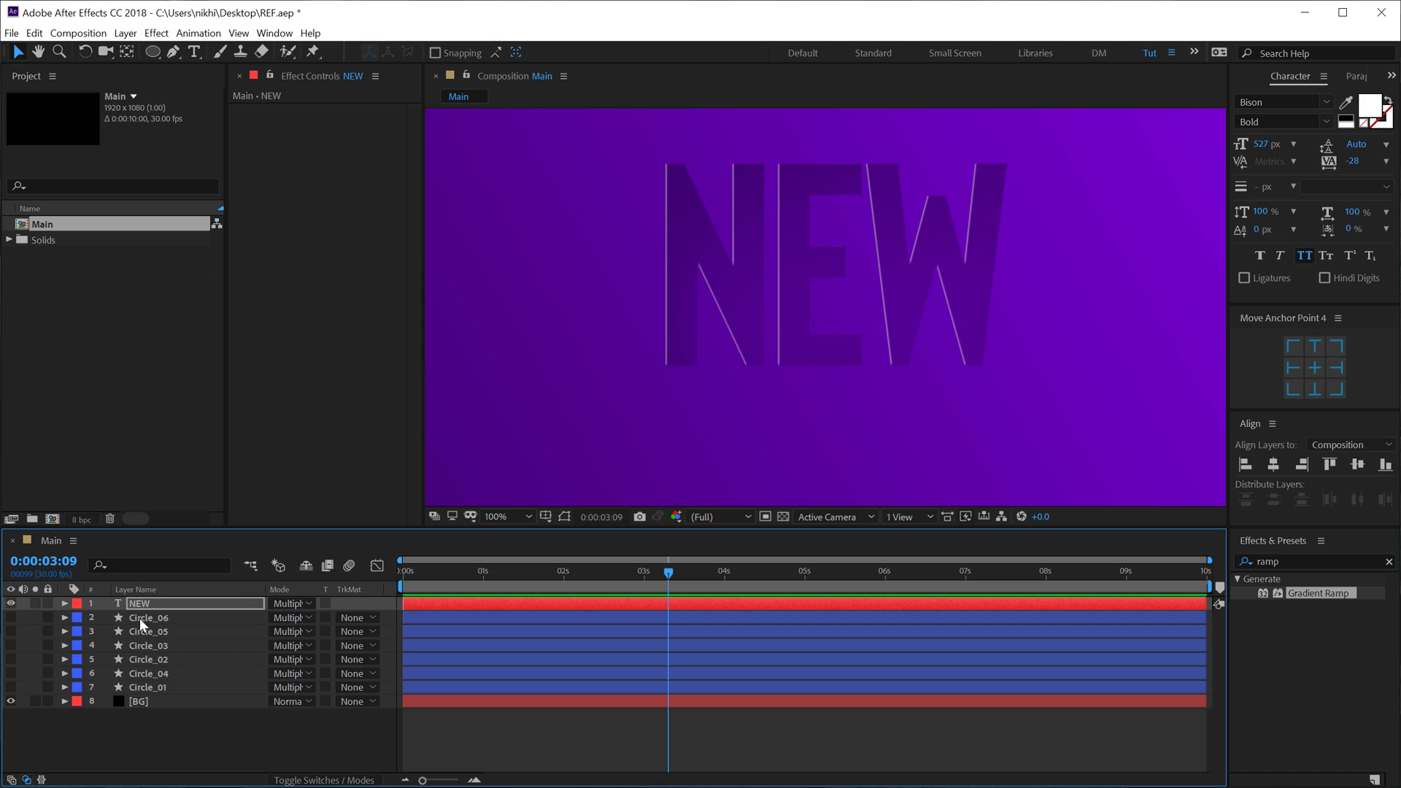
- Set NEW's inner shadow to 60% opacity, distance 76 and size 146
left_click(138, 603)
key("u")
key("u")
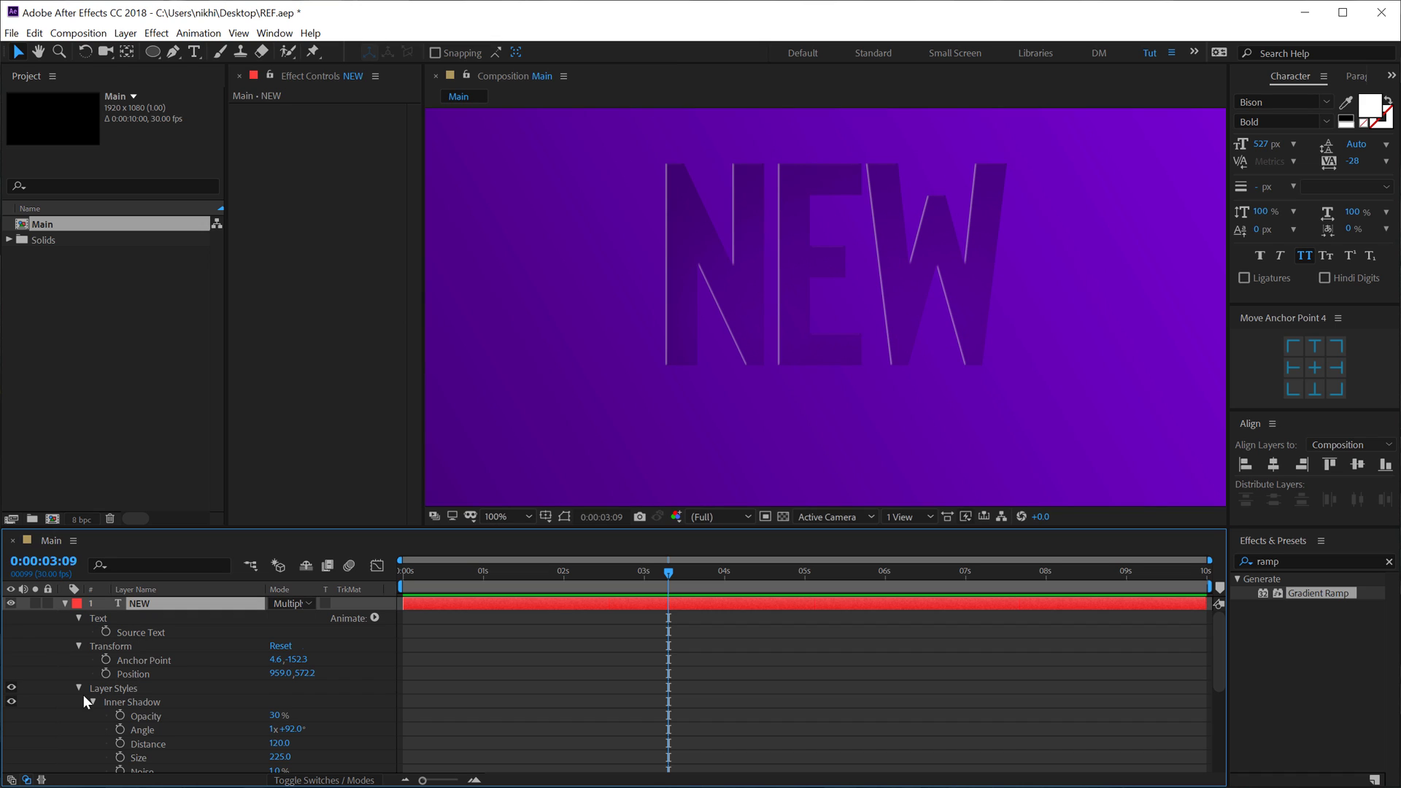
scroll(208, 663, "down", 1)
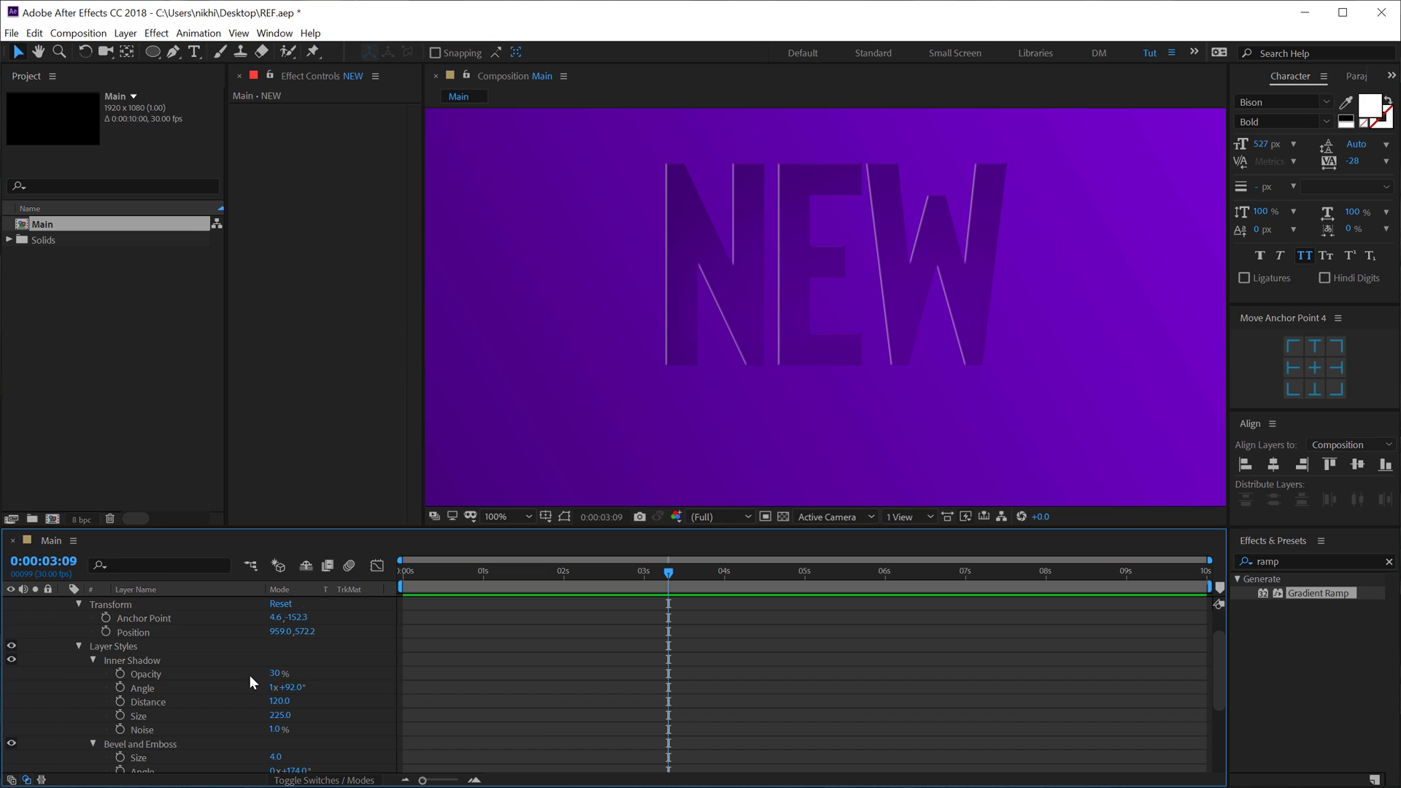
left_click_drag(278, 678, 299, 672)
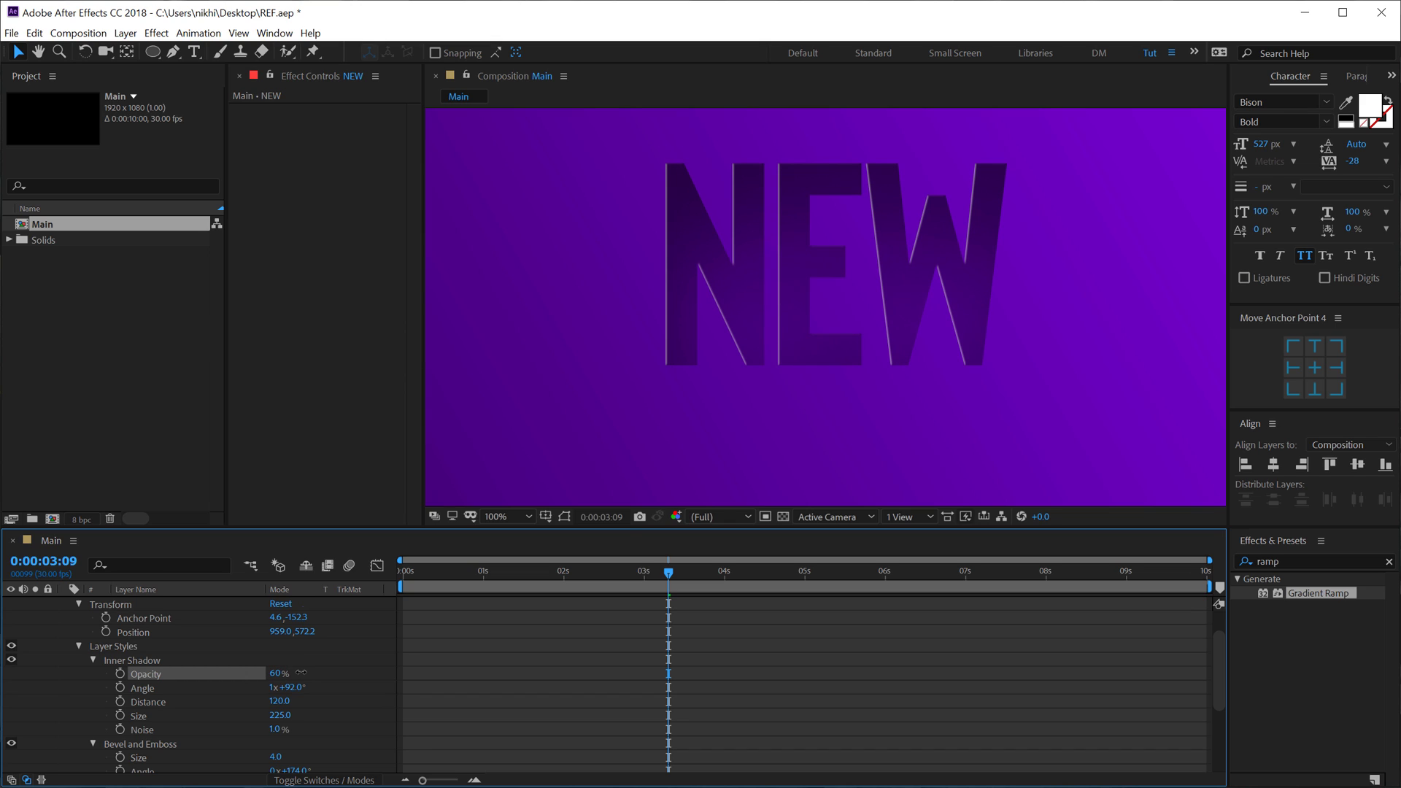
left_click_drag(280, 702, 233, 716)
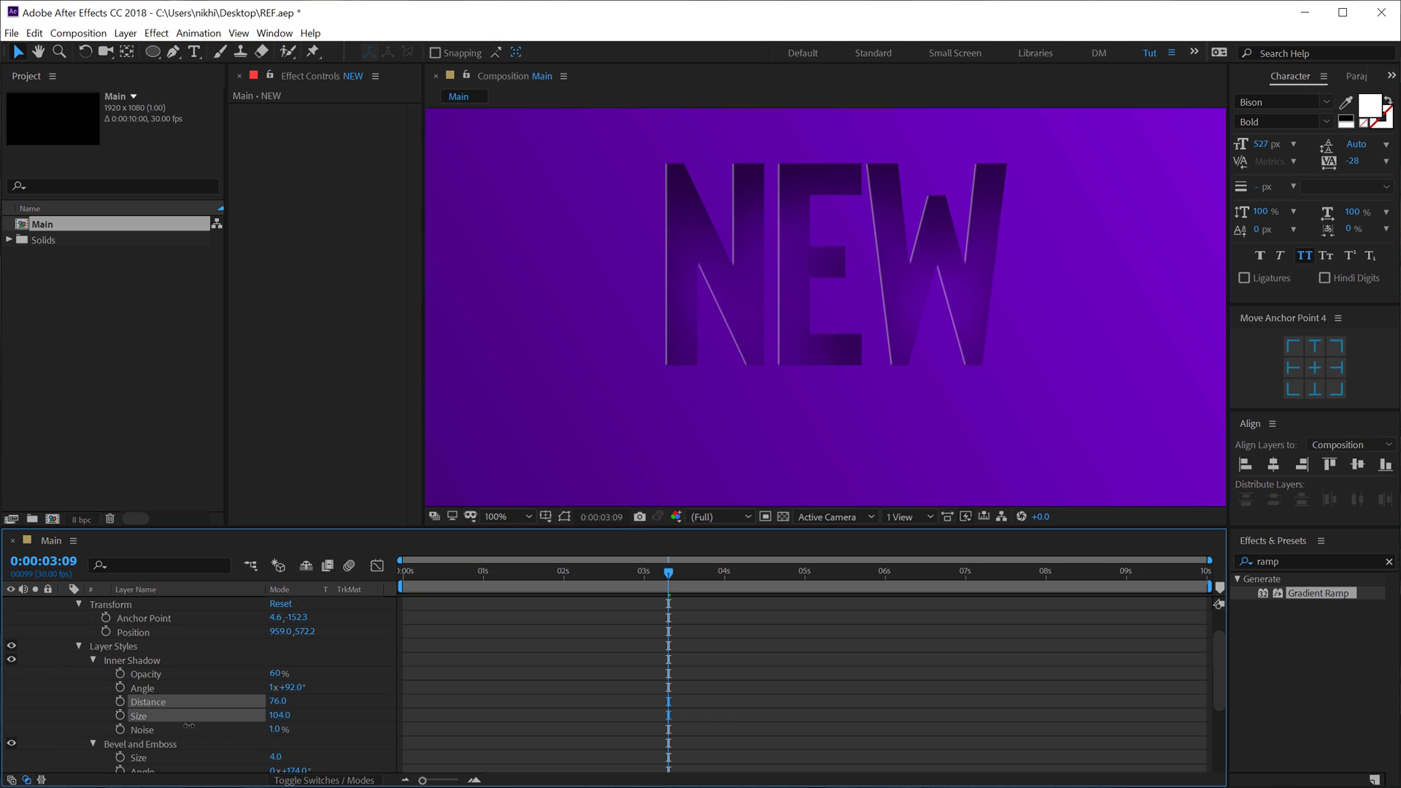
left_click(471, 698)
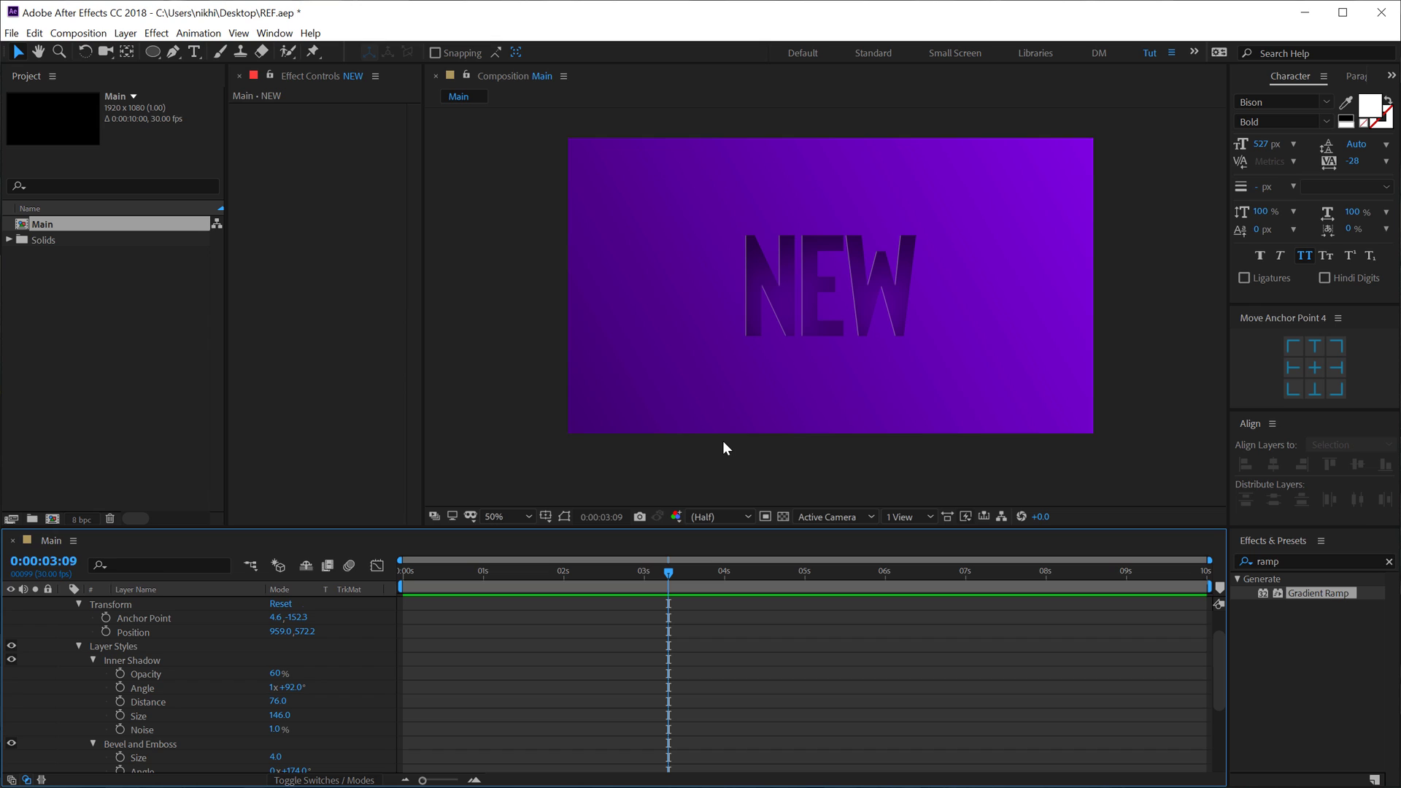
key("comma")
scroll(88, 633, "up", 2)
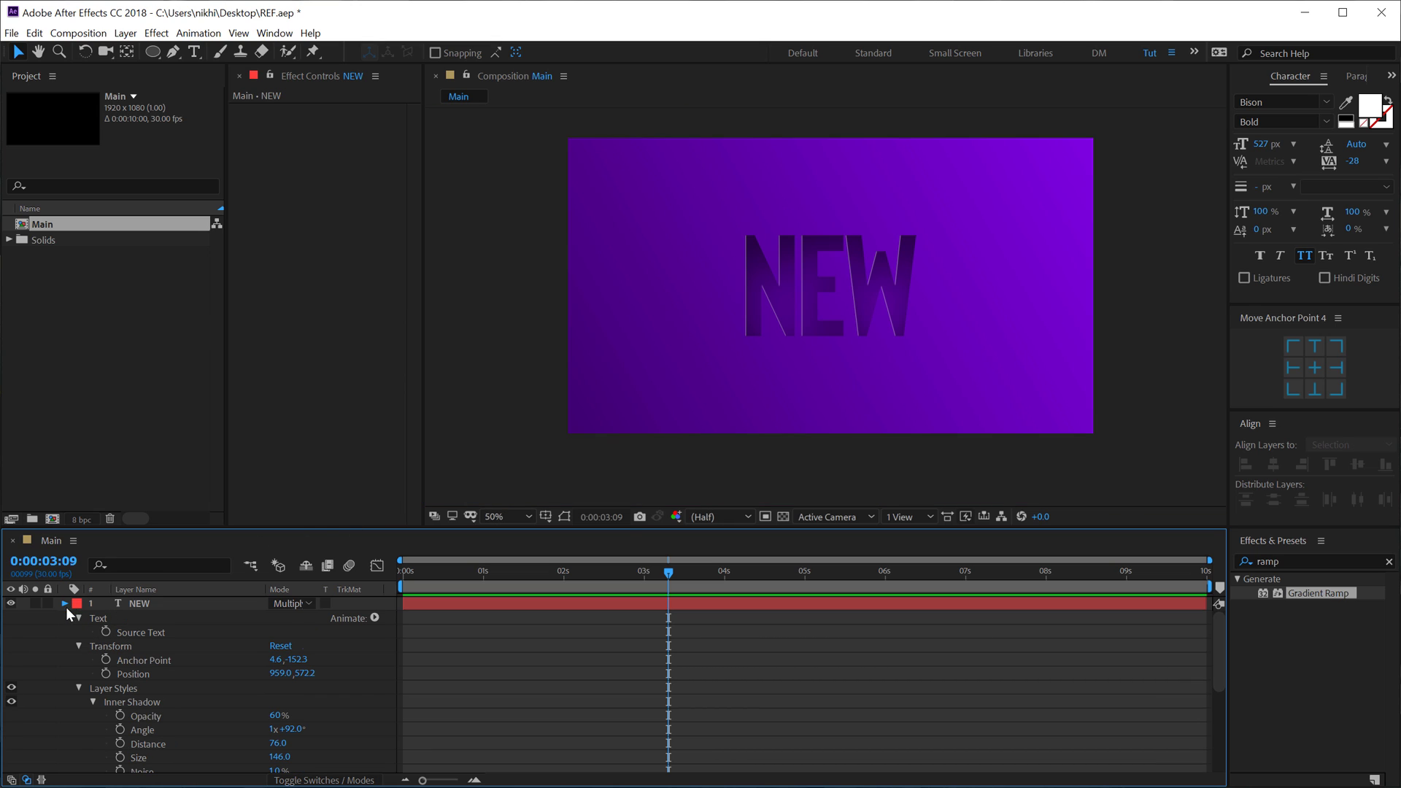
left_click(64, 604)
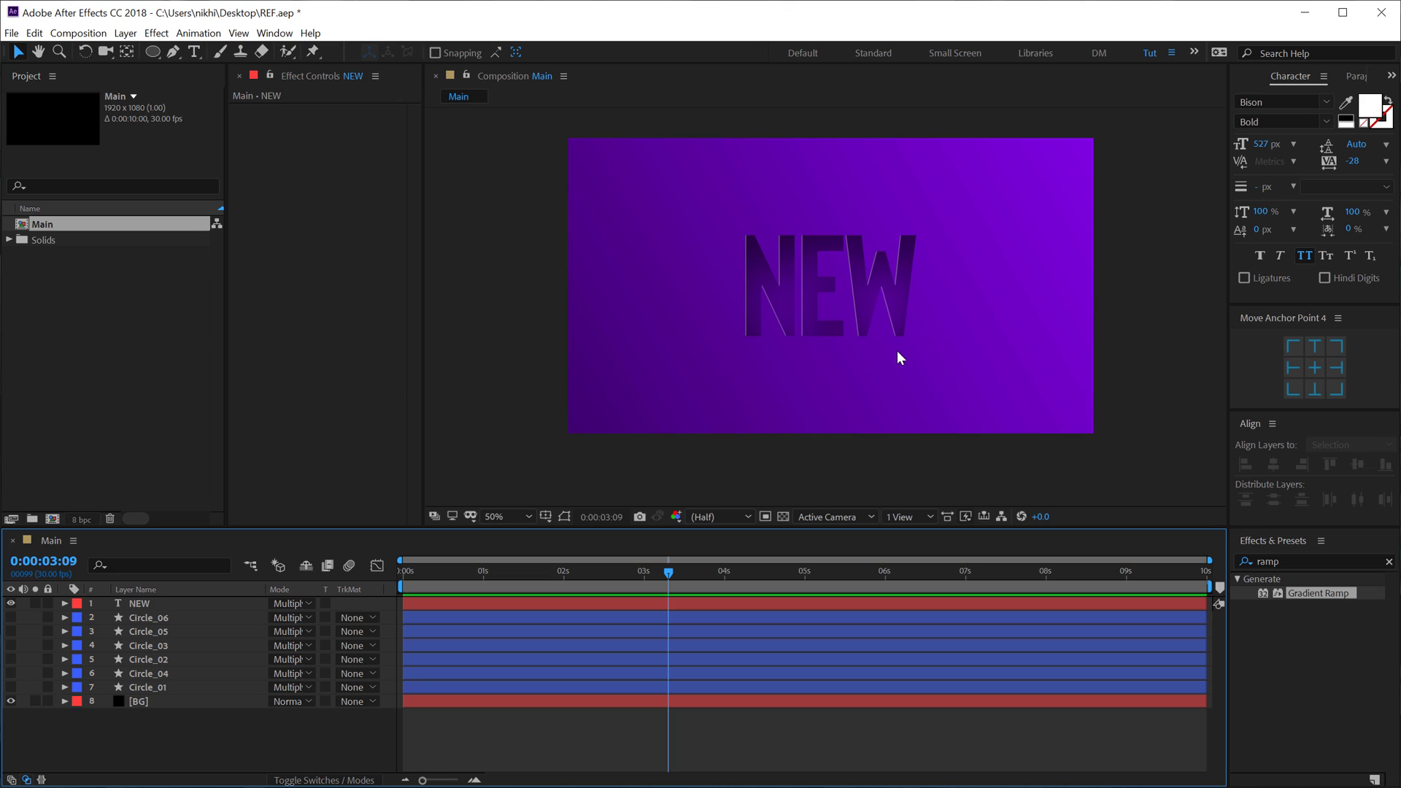
- Delete the NEW layer's layer styles and return its blending mode to Normal
left_click(142, 602)
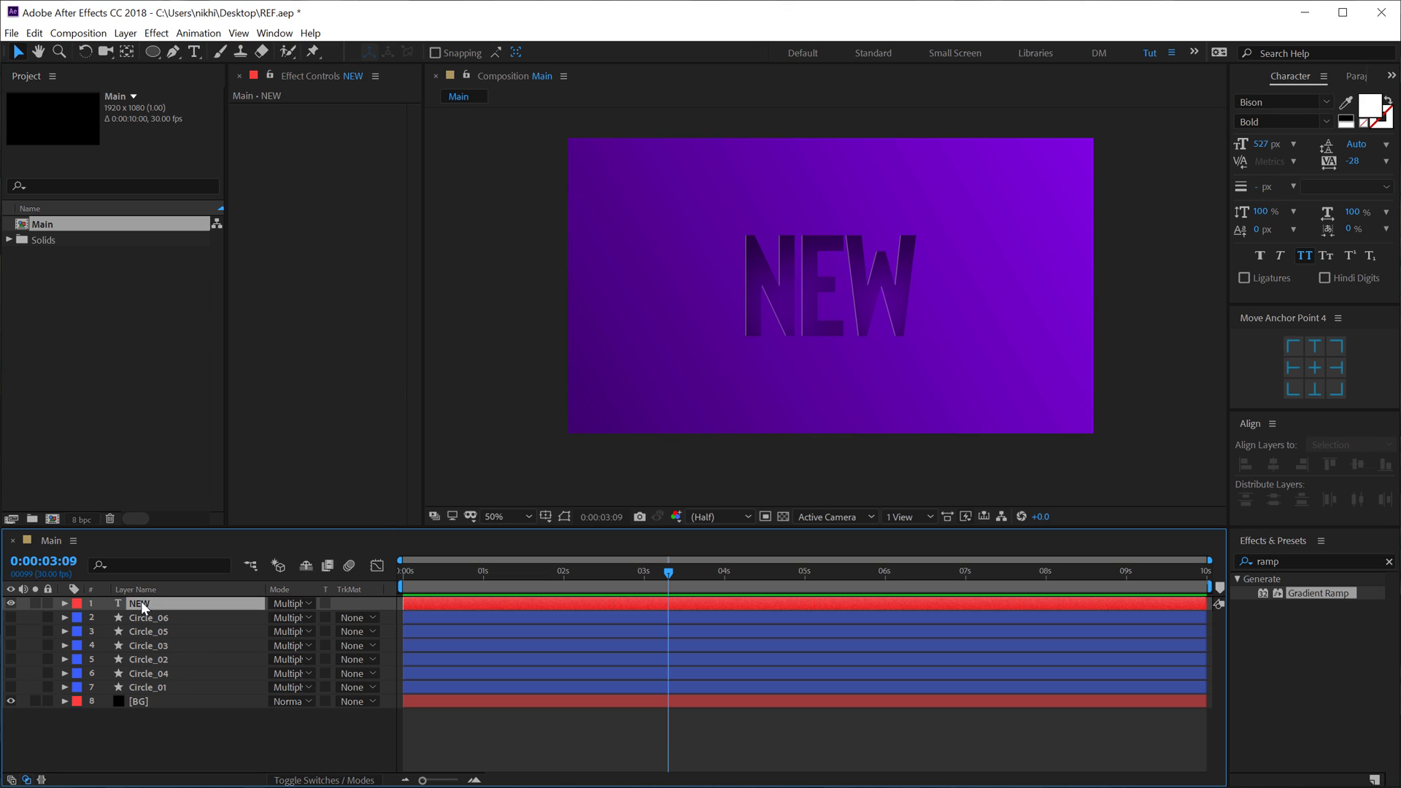
left_click(64, 603)
left_click(107, 759)
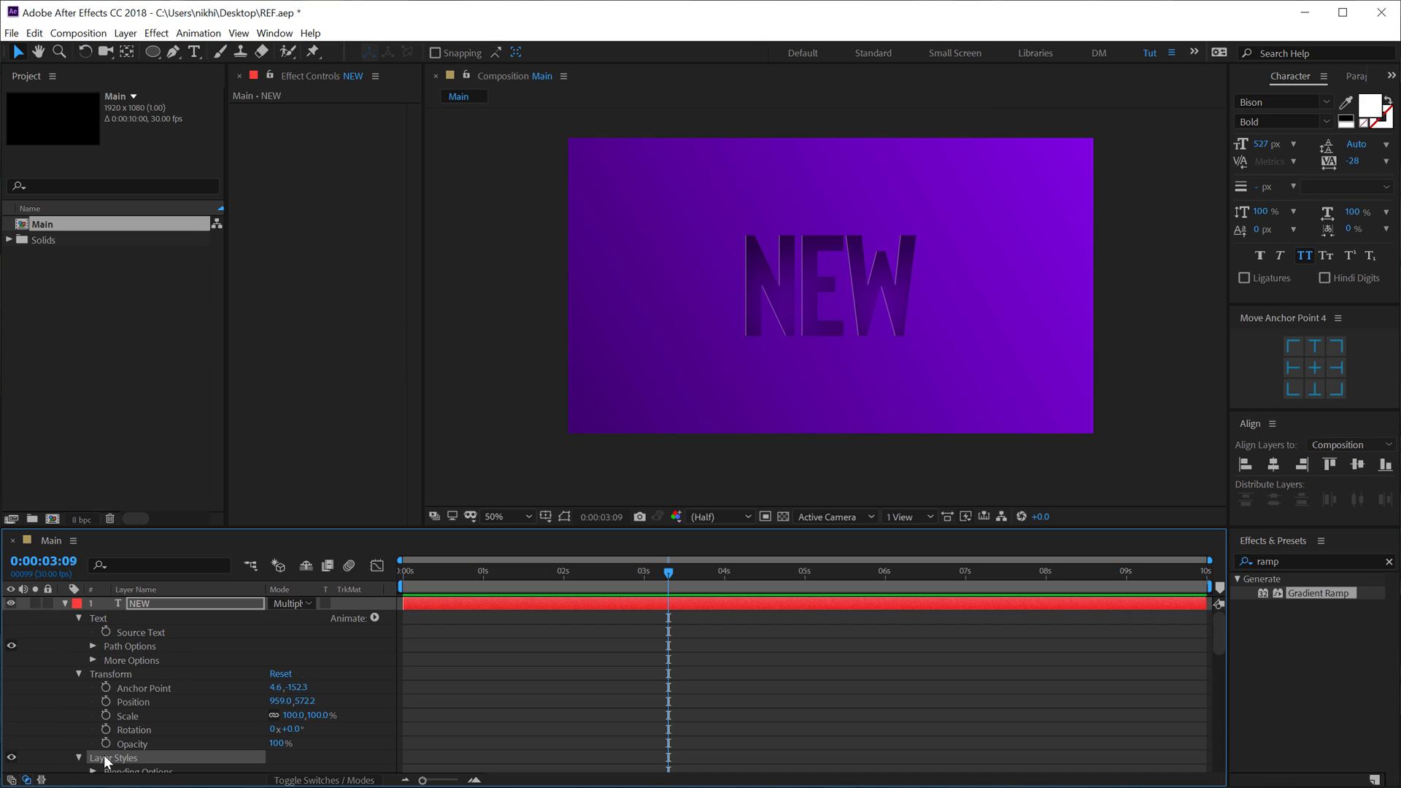
key("Delete")
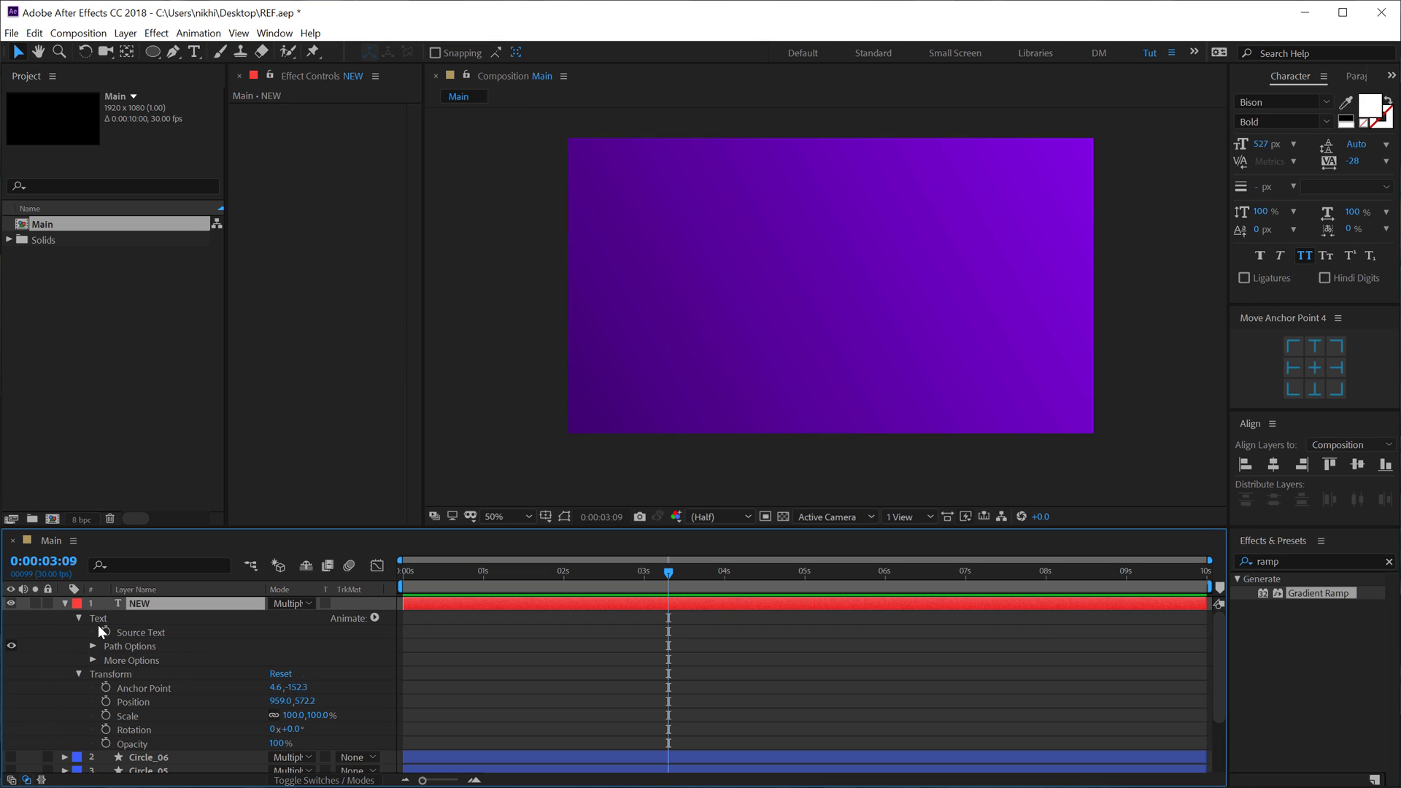
left_click(65, 602)
left_click(290, 604)
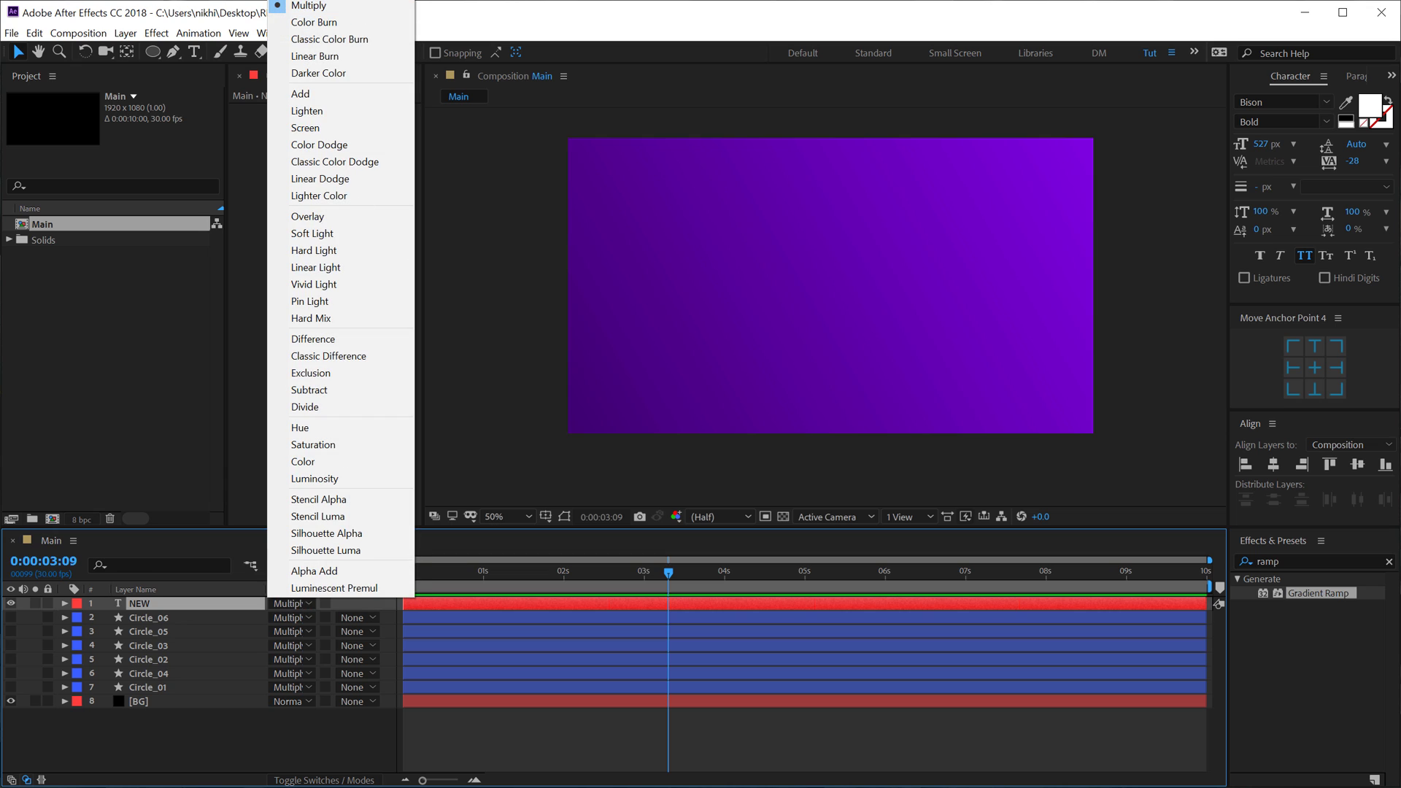
key("n")
- Move NEW just above BG and make all six circle layers visible
left_click_drag(142, 606, 149, 694)
left_click_drag(12, 631, 11, 674)
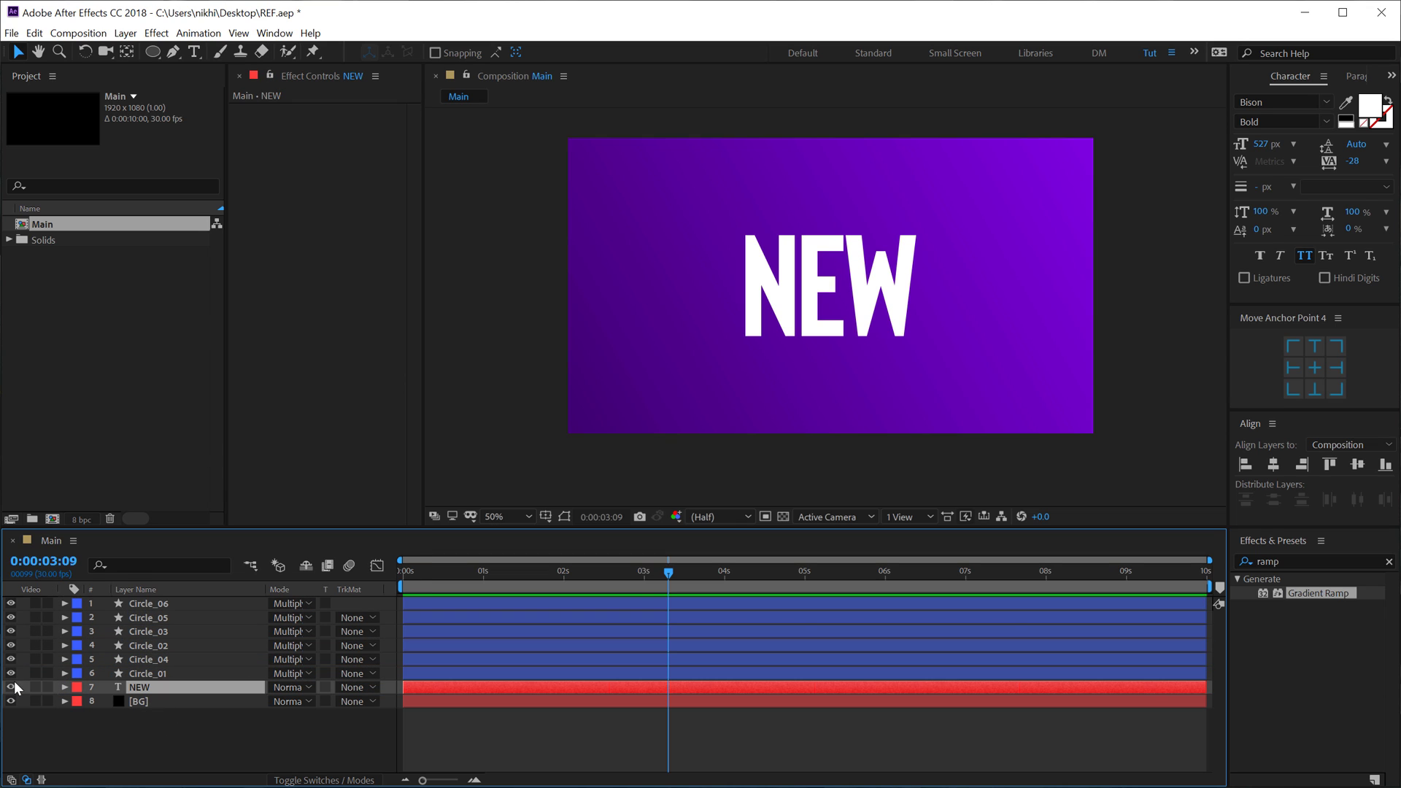
left_click(98, 756)
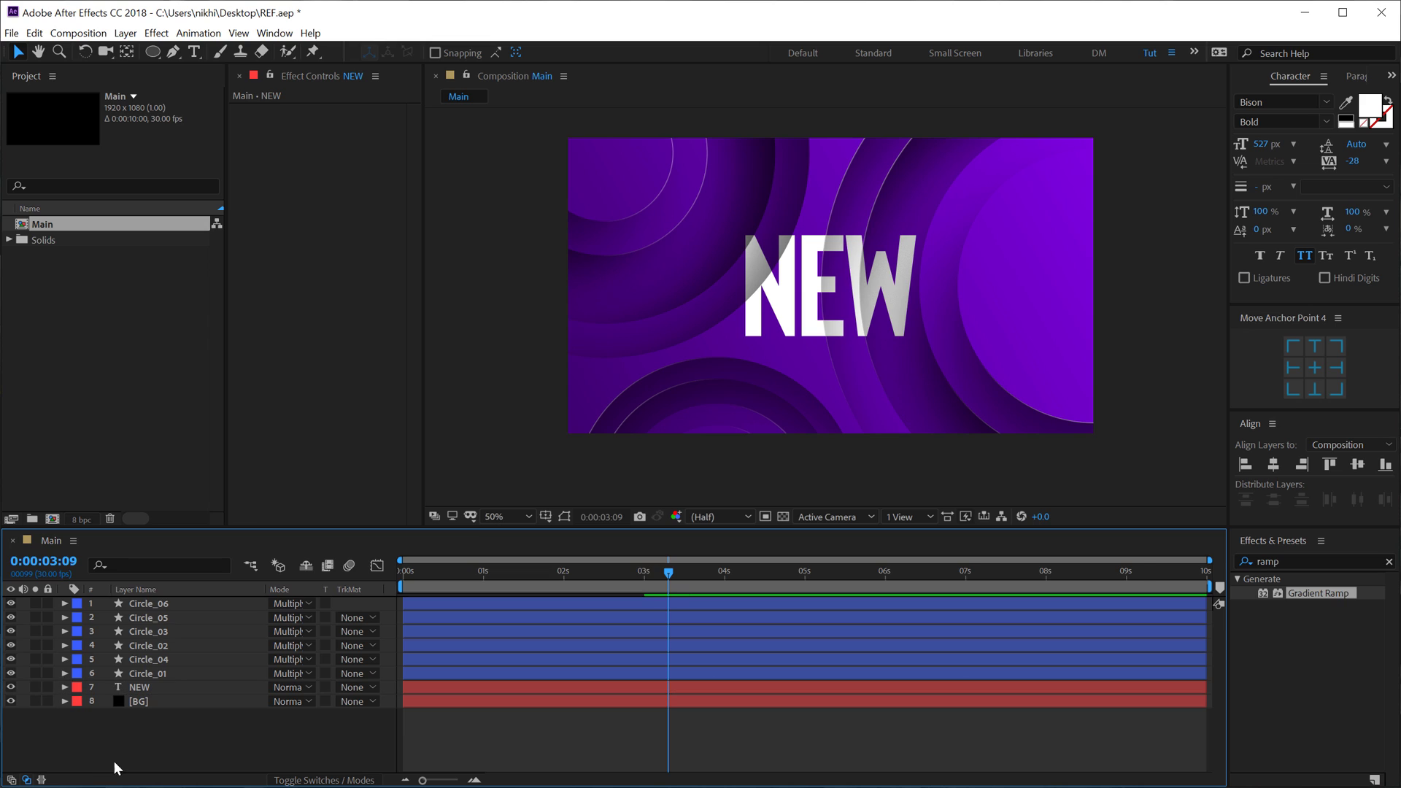
- Hide Circle_06, Circle_03 and Circle_04, leaving Circle_05, Circle_02 and Circle_01 shown
left_click(10, 618)
left_click(10, 618)
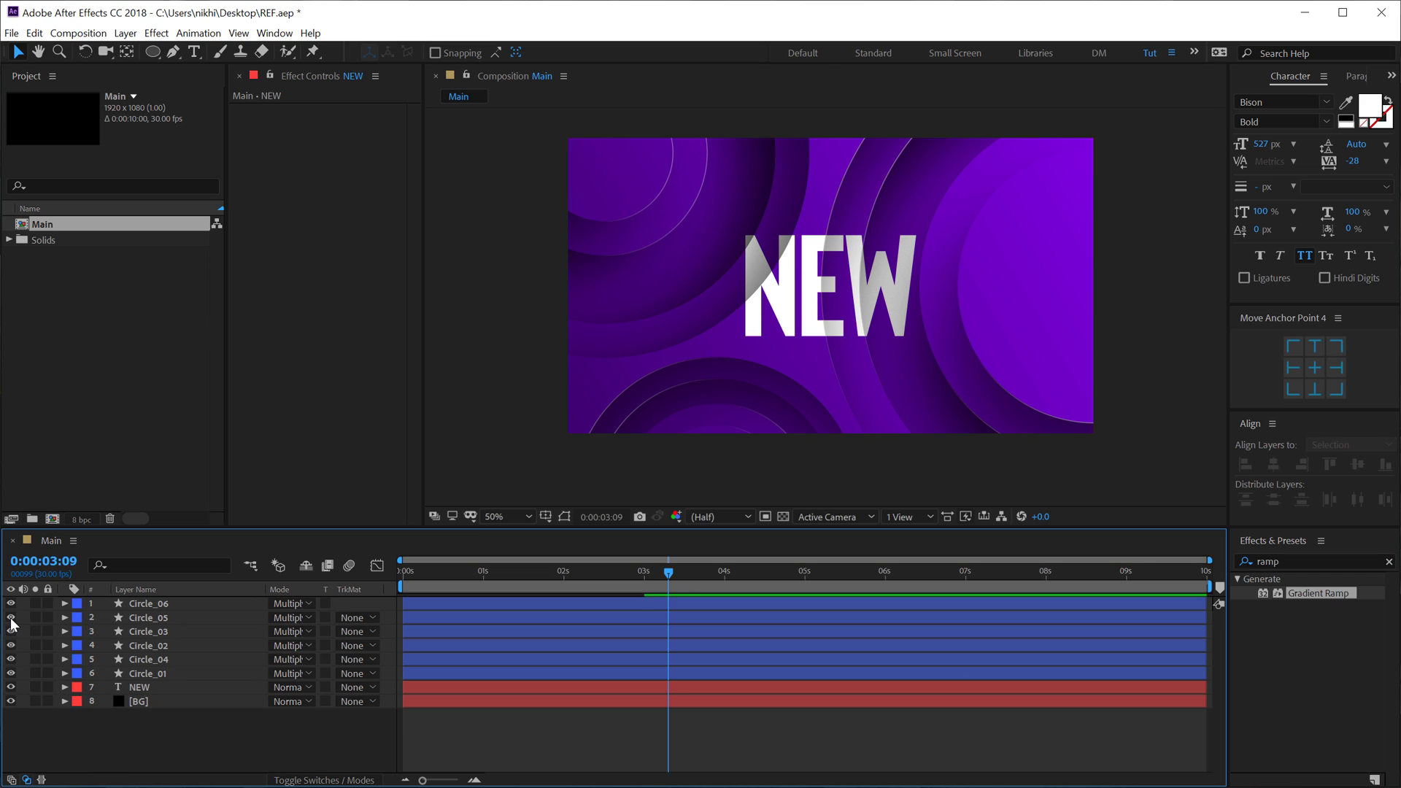
left_click(11, 617)
left_click(10, 617)
left_click(10, 604)
left_click(11, 634)
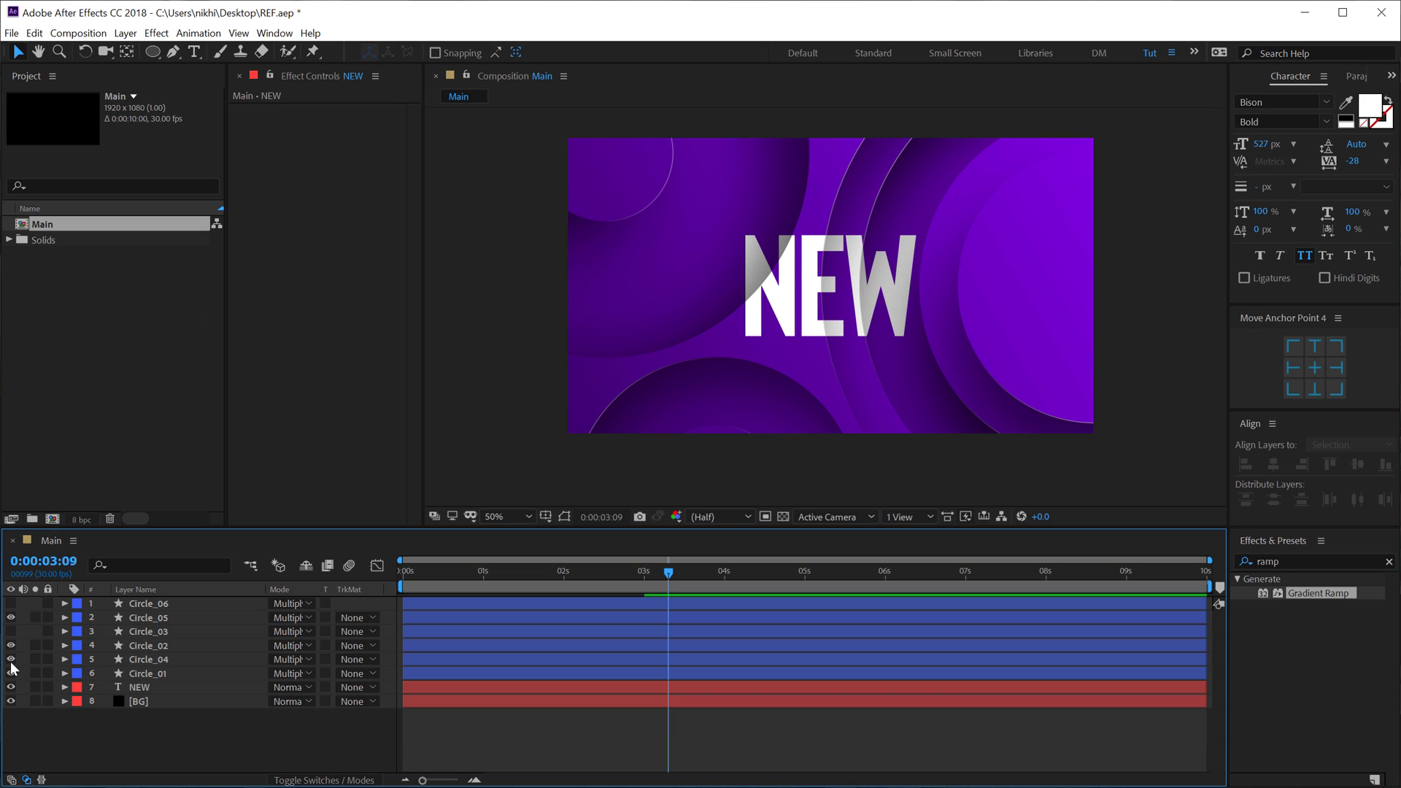
left_click(10, 660)
key("period")
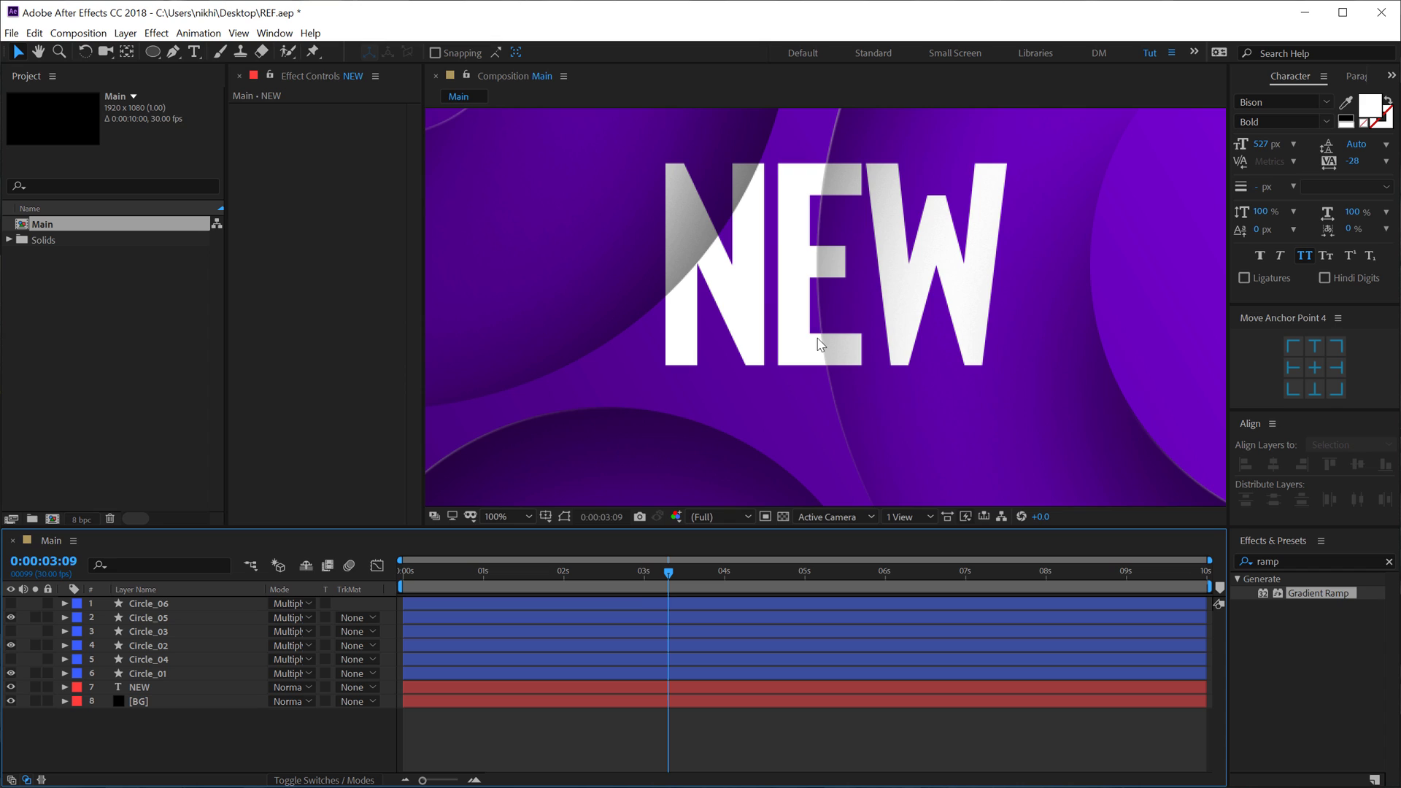
key("comma")
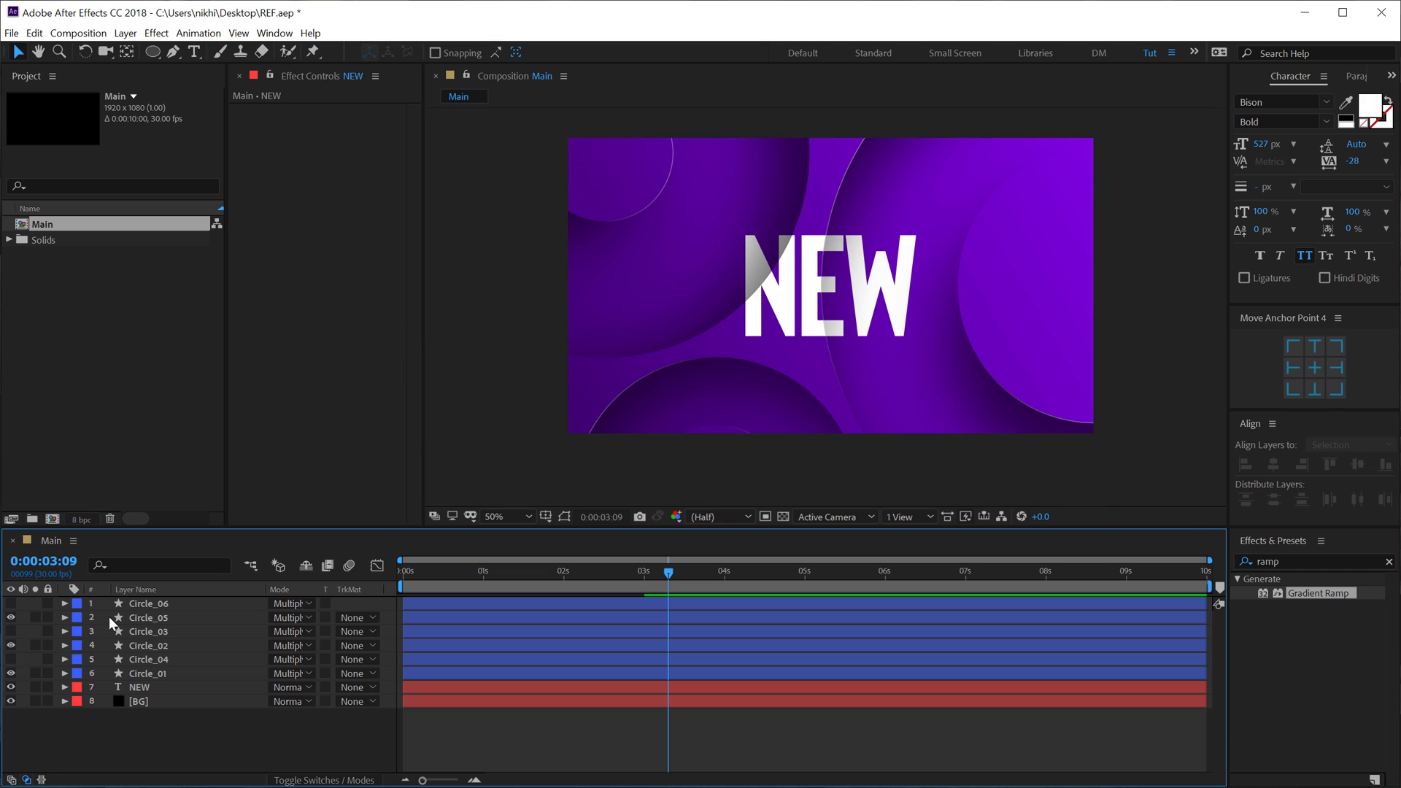
double_click(145, 687)
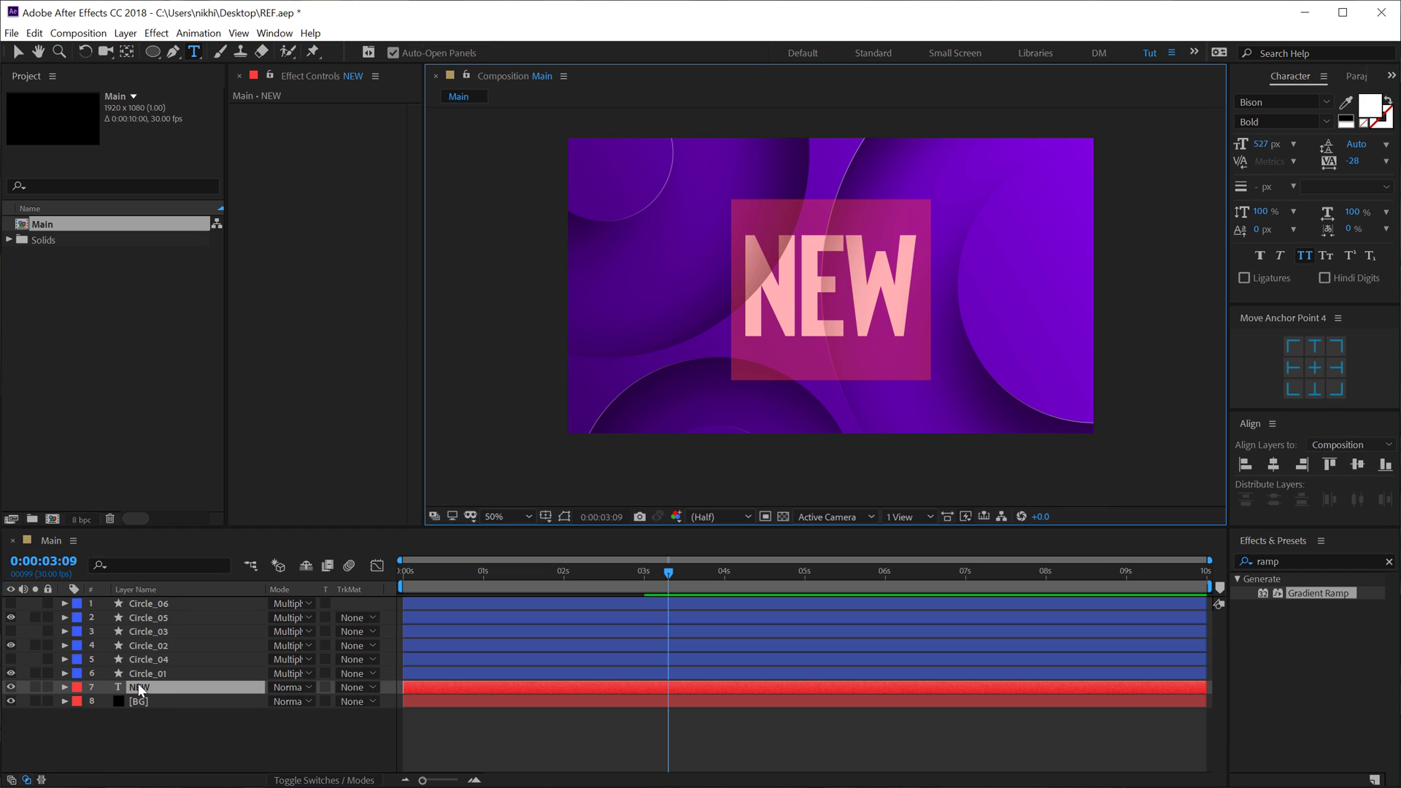
type("CREATIVE")
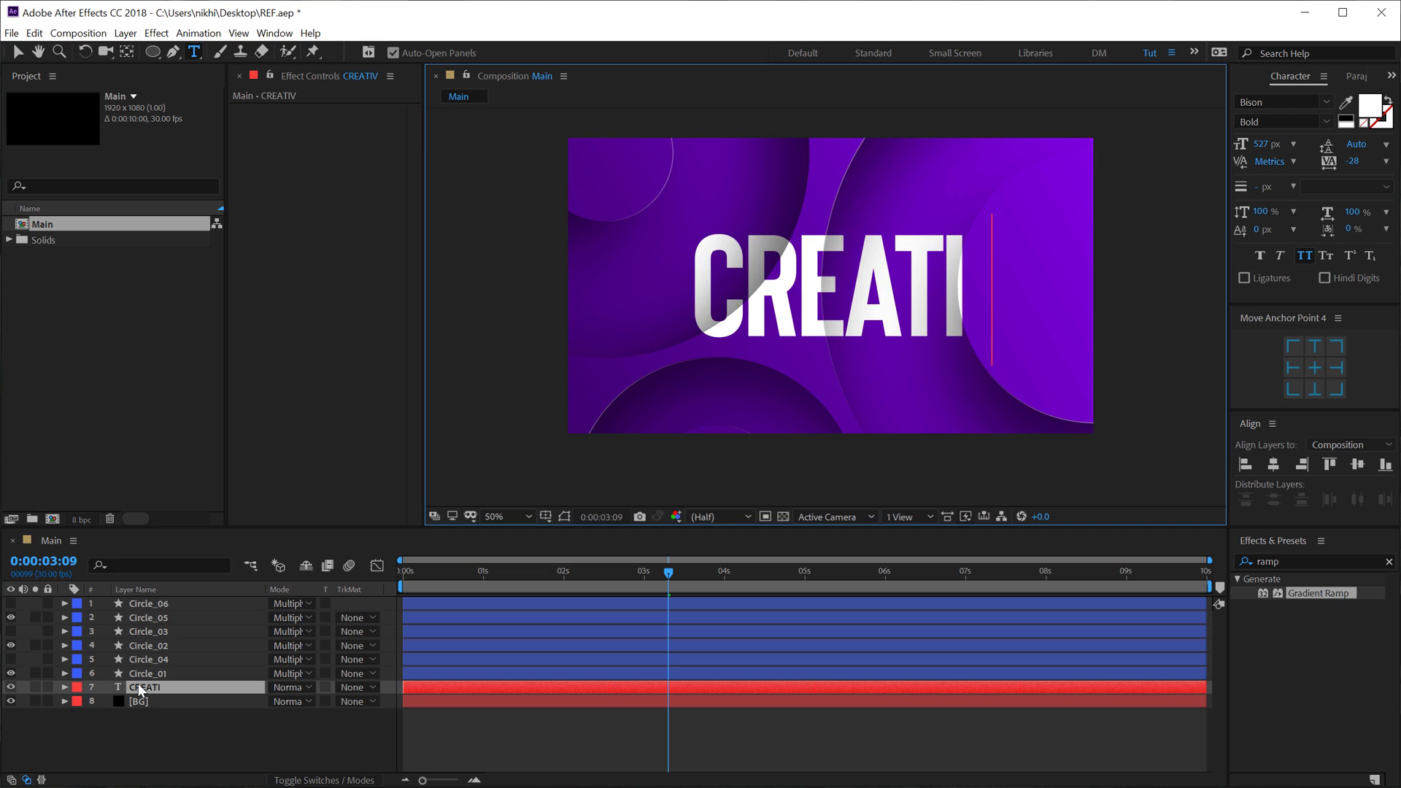
left_click(17, 52)
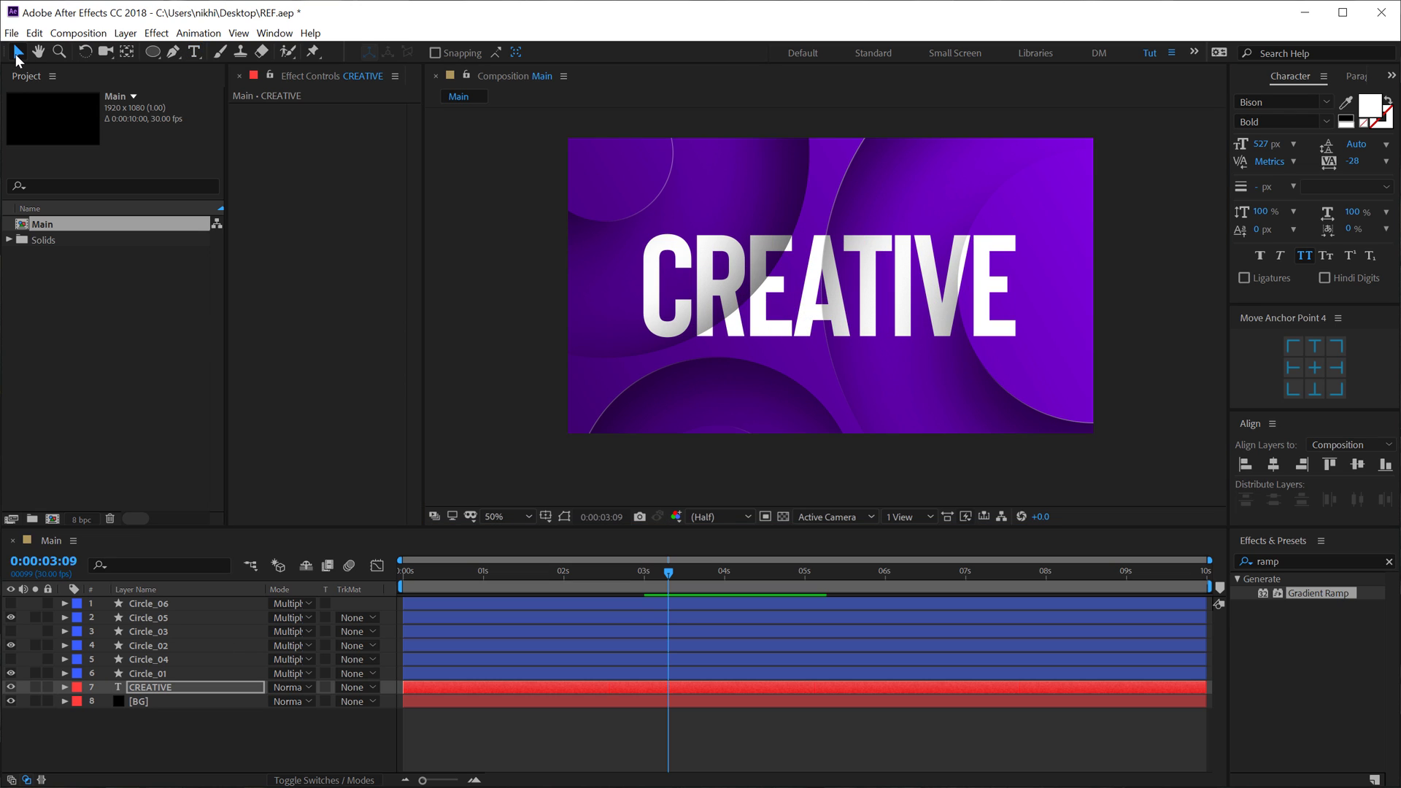
key("period")
key("Caps_Lock")
key("Caps_Lock")
key("comma")
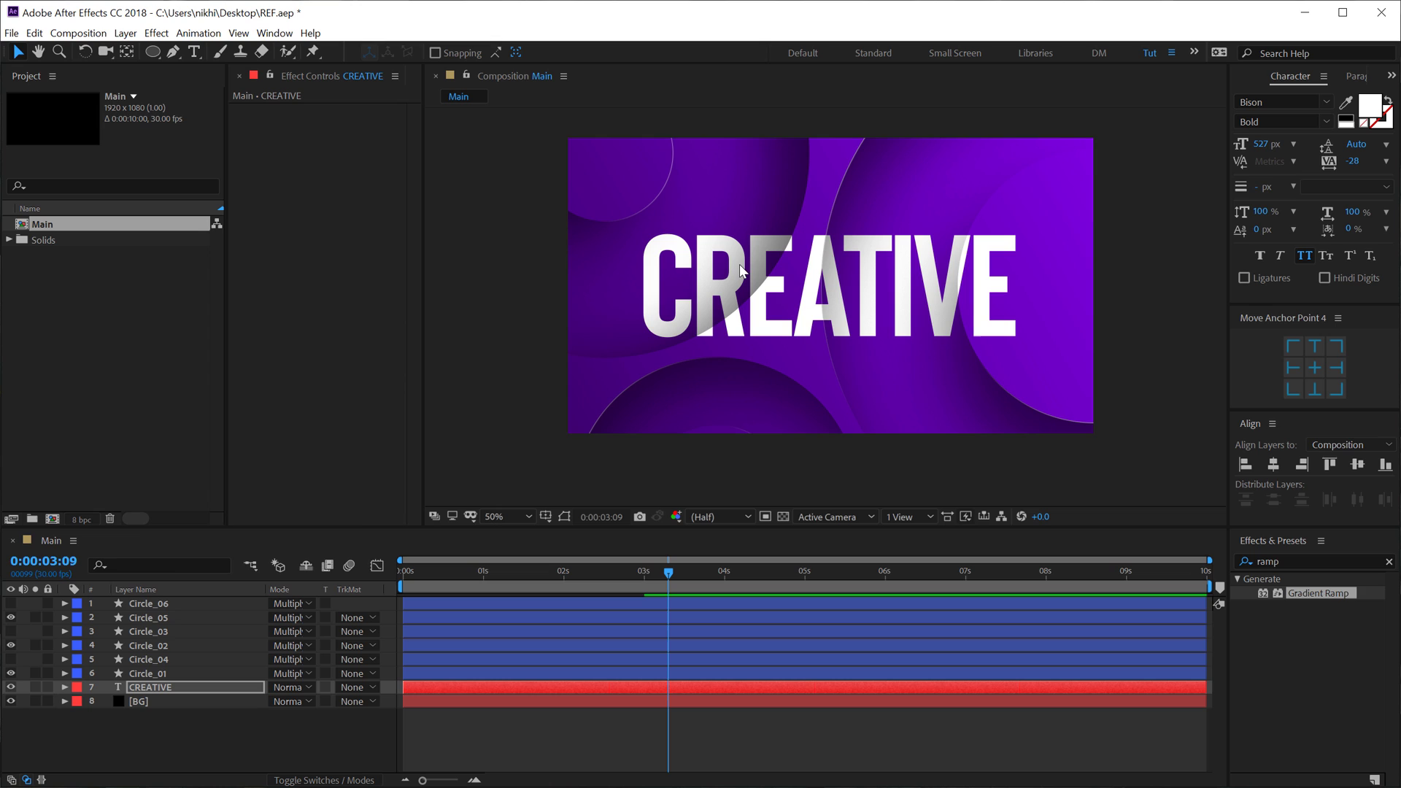
left_click(1362, 114)
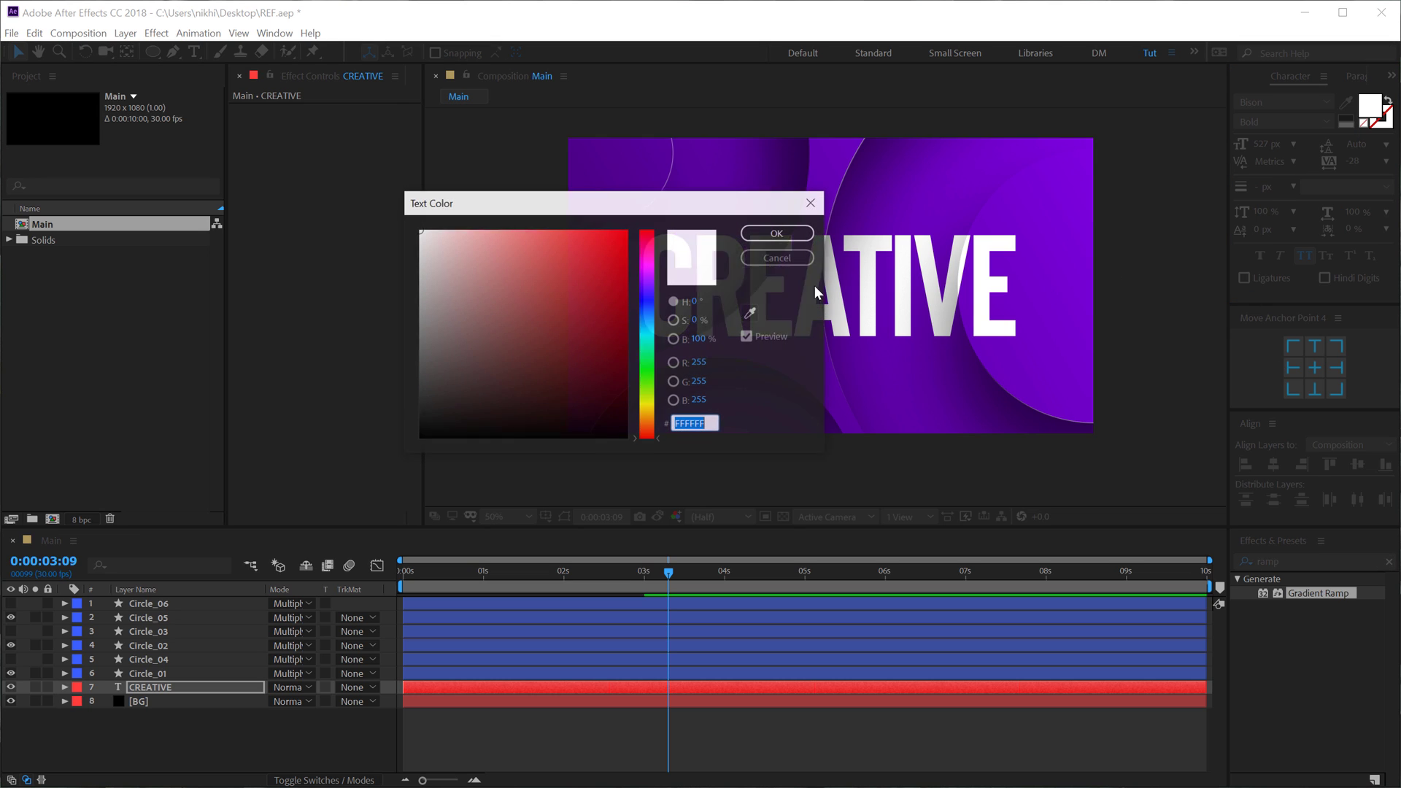
left_click(646, 406)
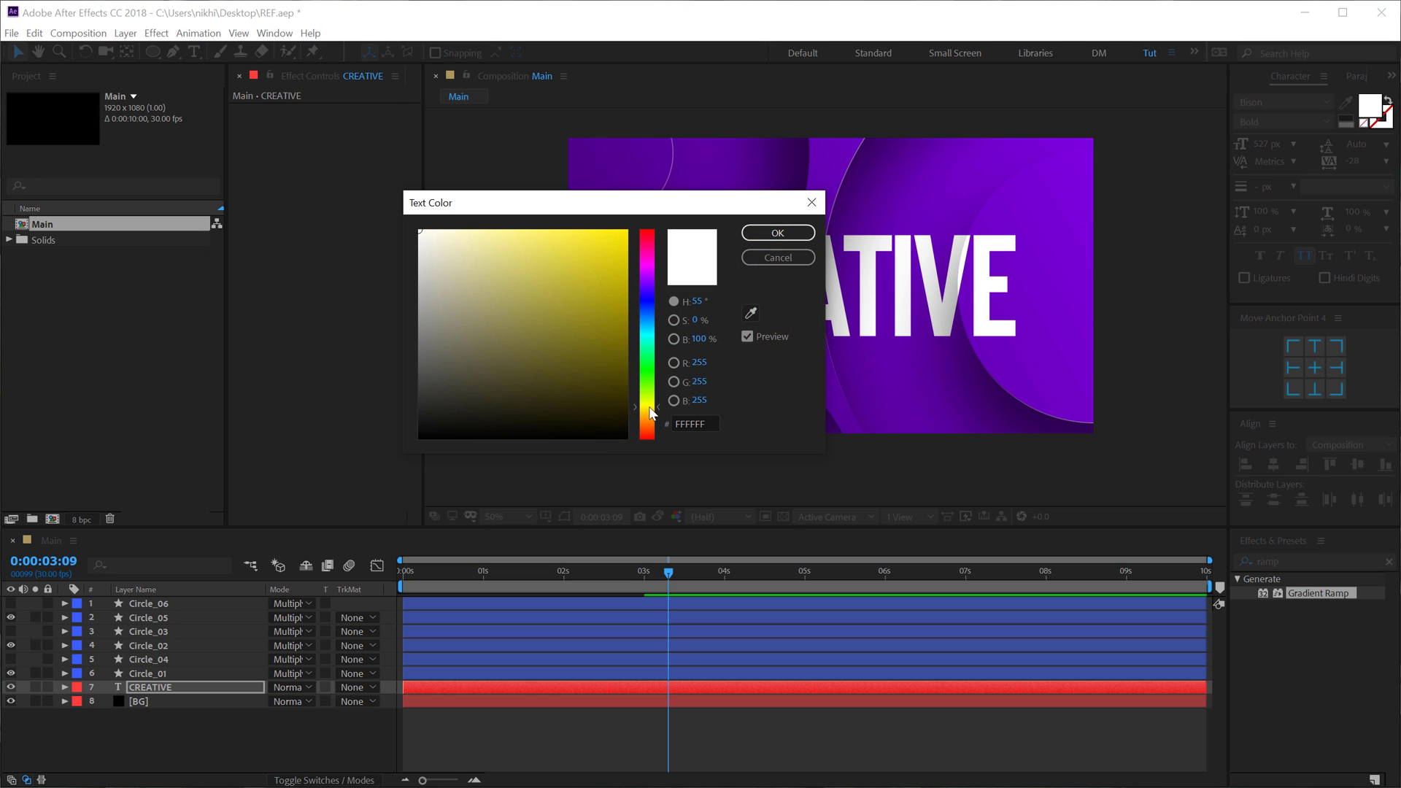
left_click_drag(607, 296, 660, 201)
left_click(777, 234)
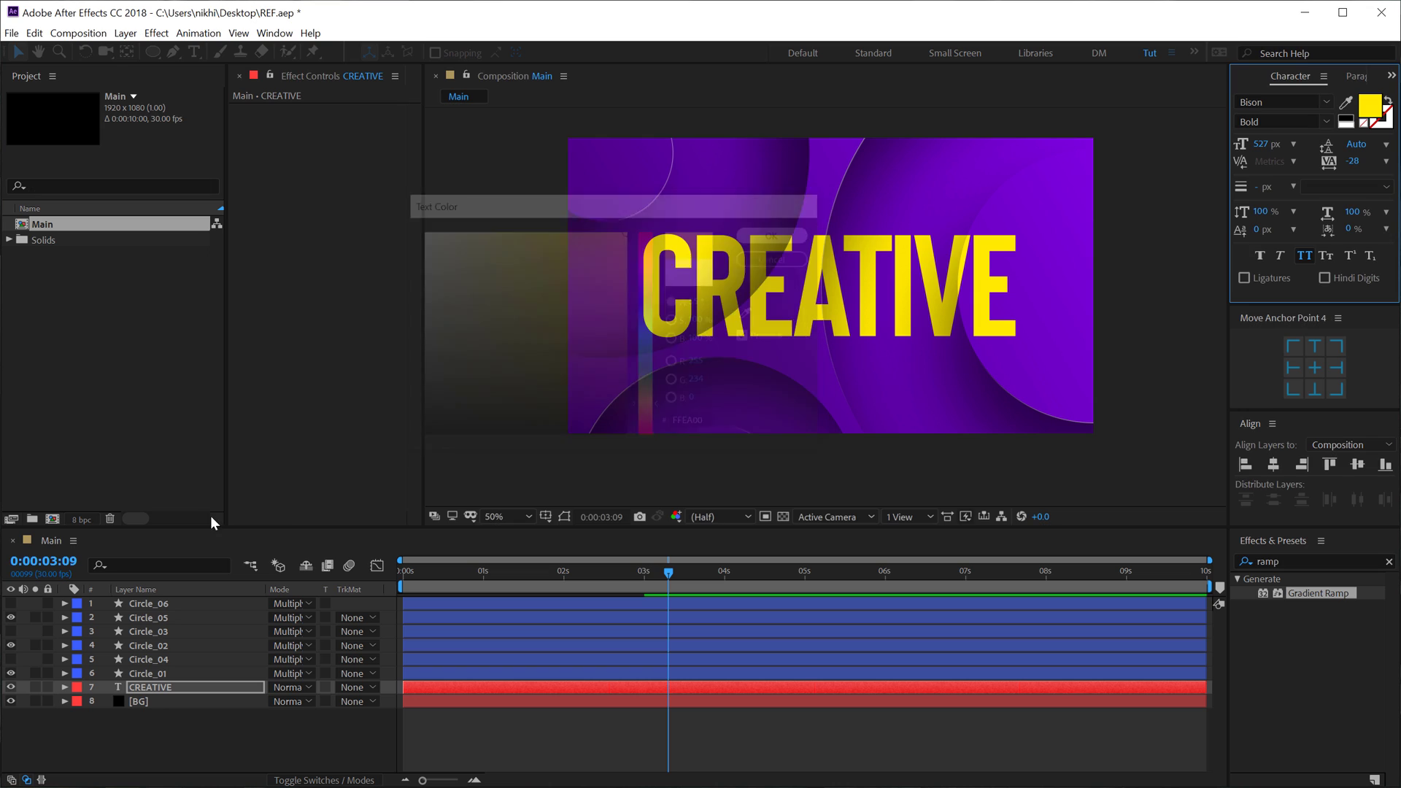
left_click(375, 764)
key("period")
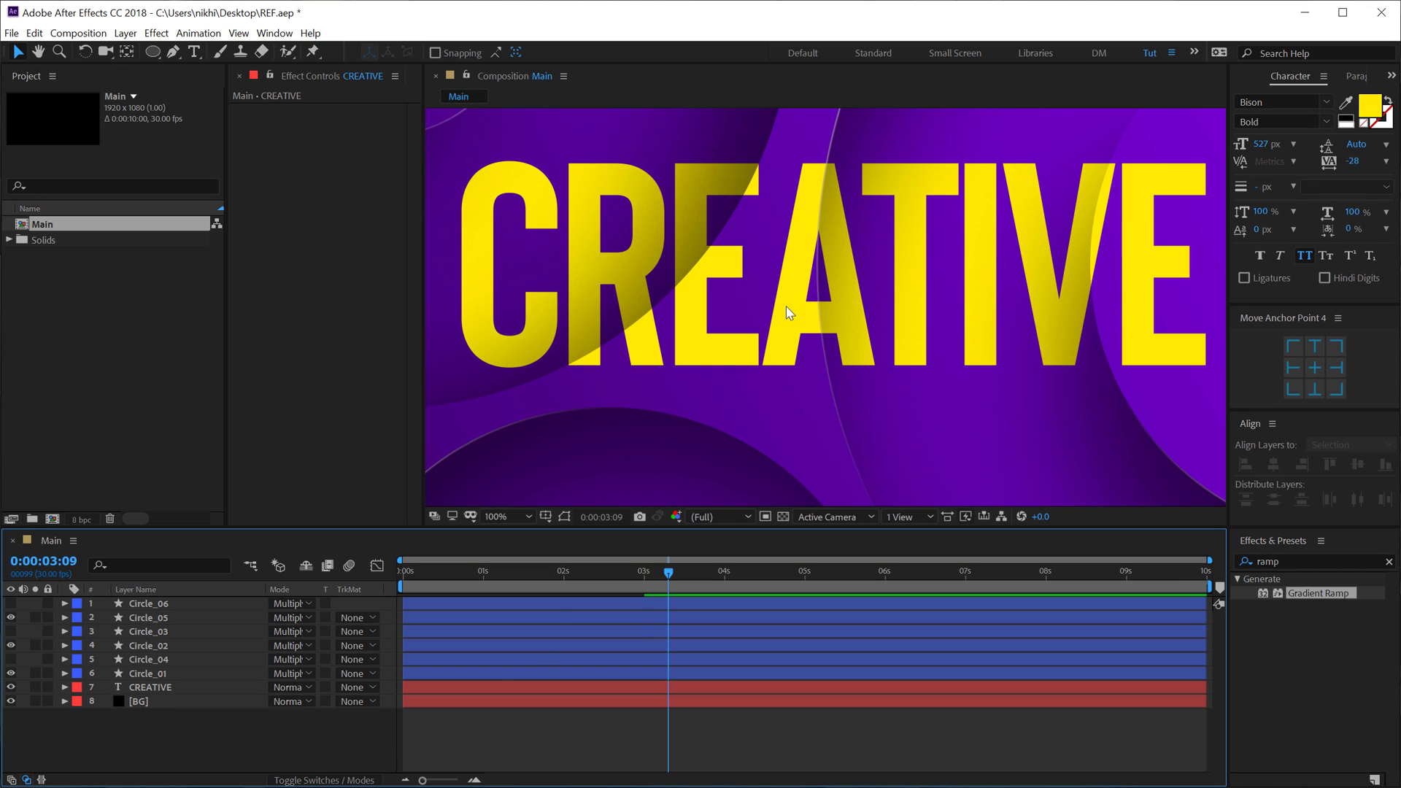
key("comma")
left_click_drag(419, 571, 587, 572)
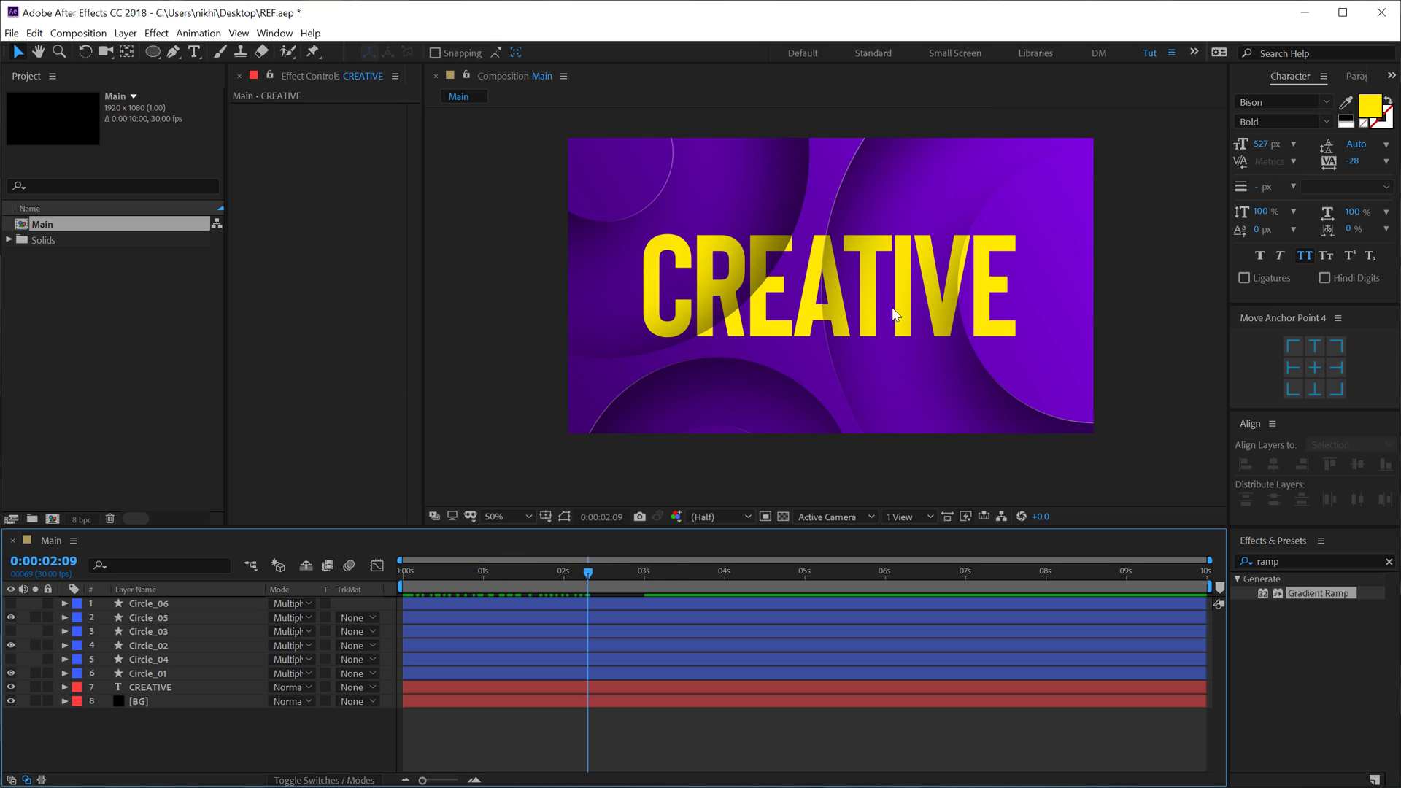
- Add a text animator with Opacity and Position properties to CREATIVE
left_click(64, 687)
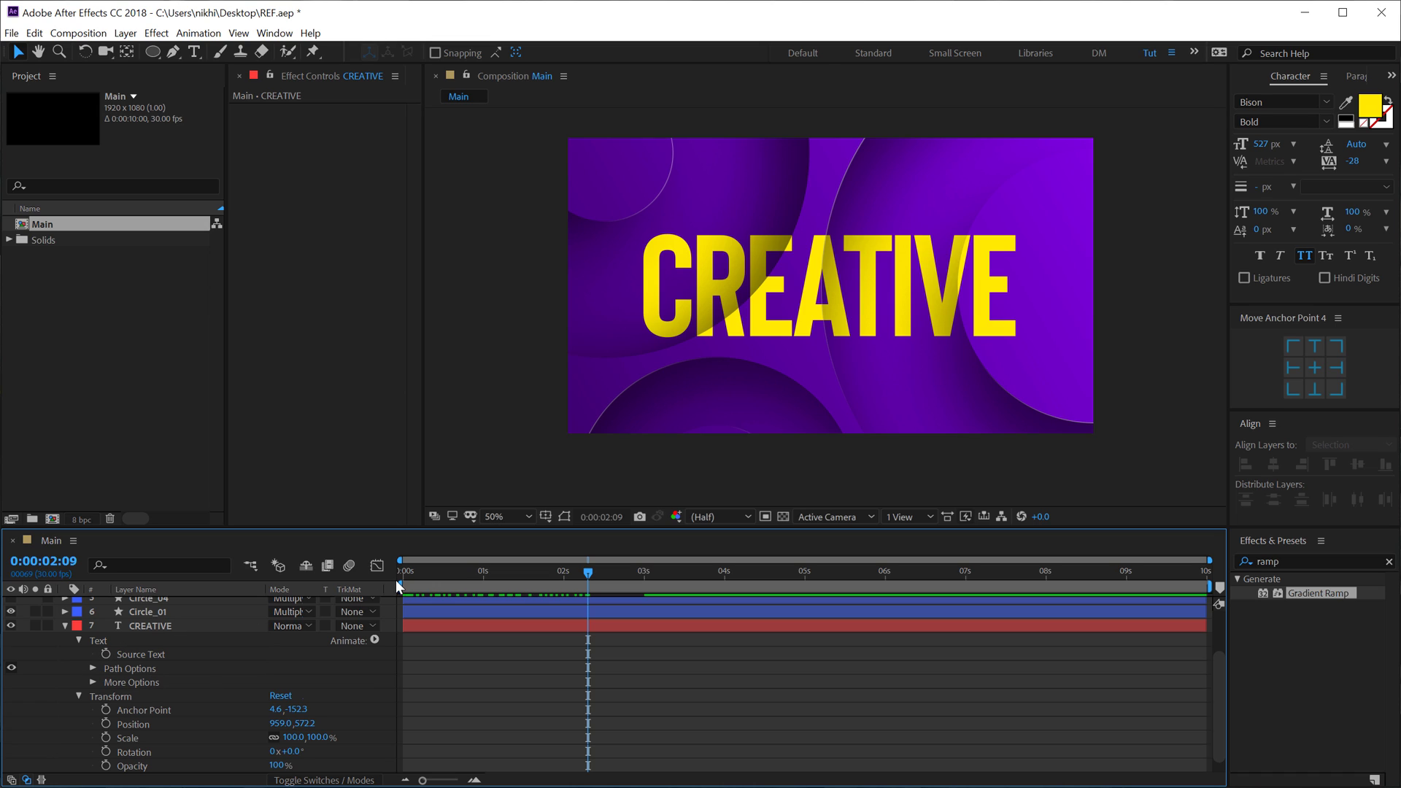
left_click(375, 640)
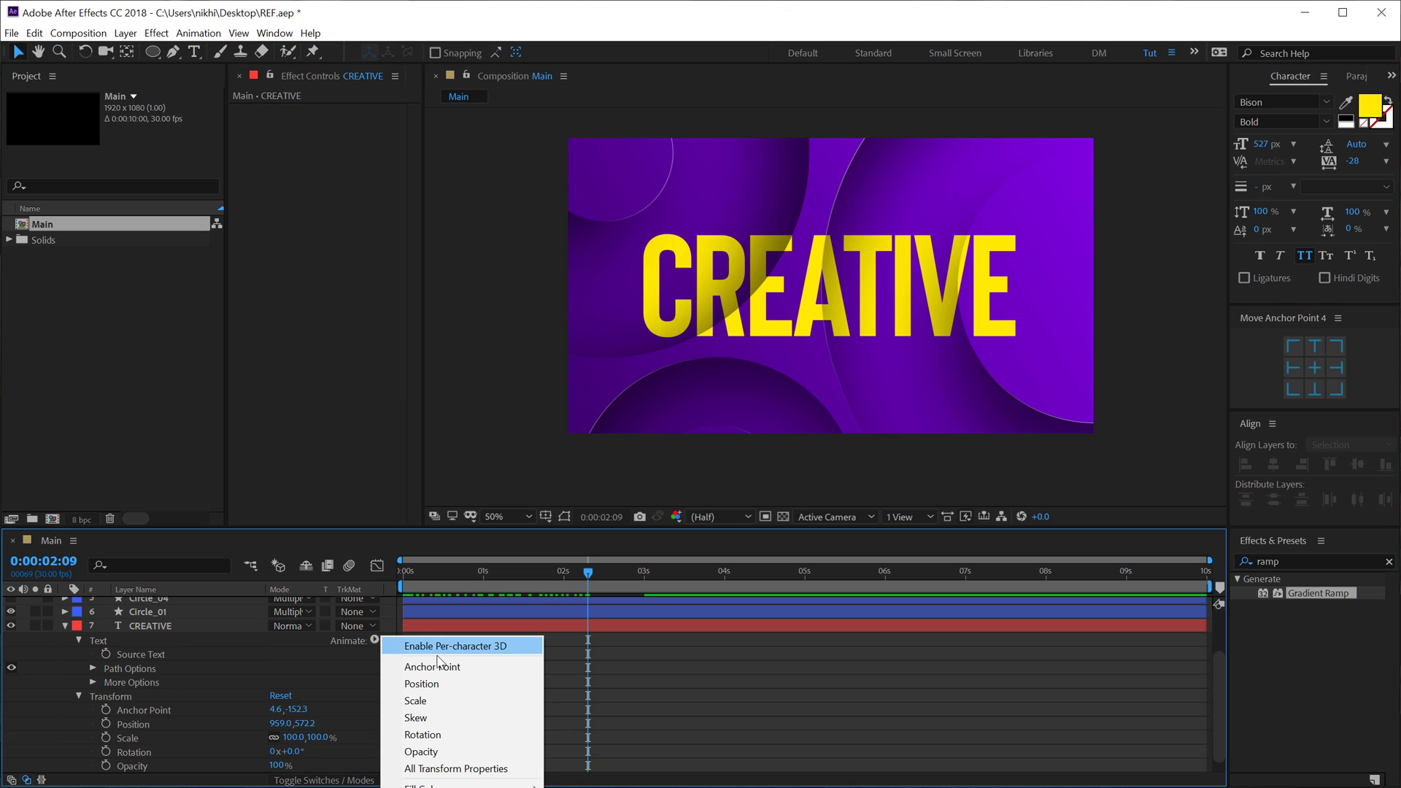
left_click(431, 751)
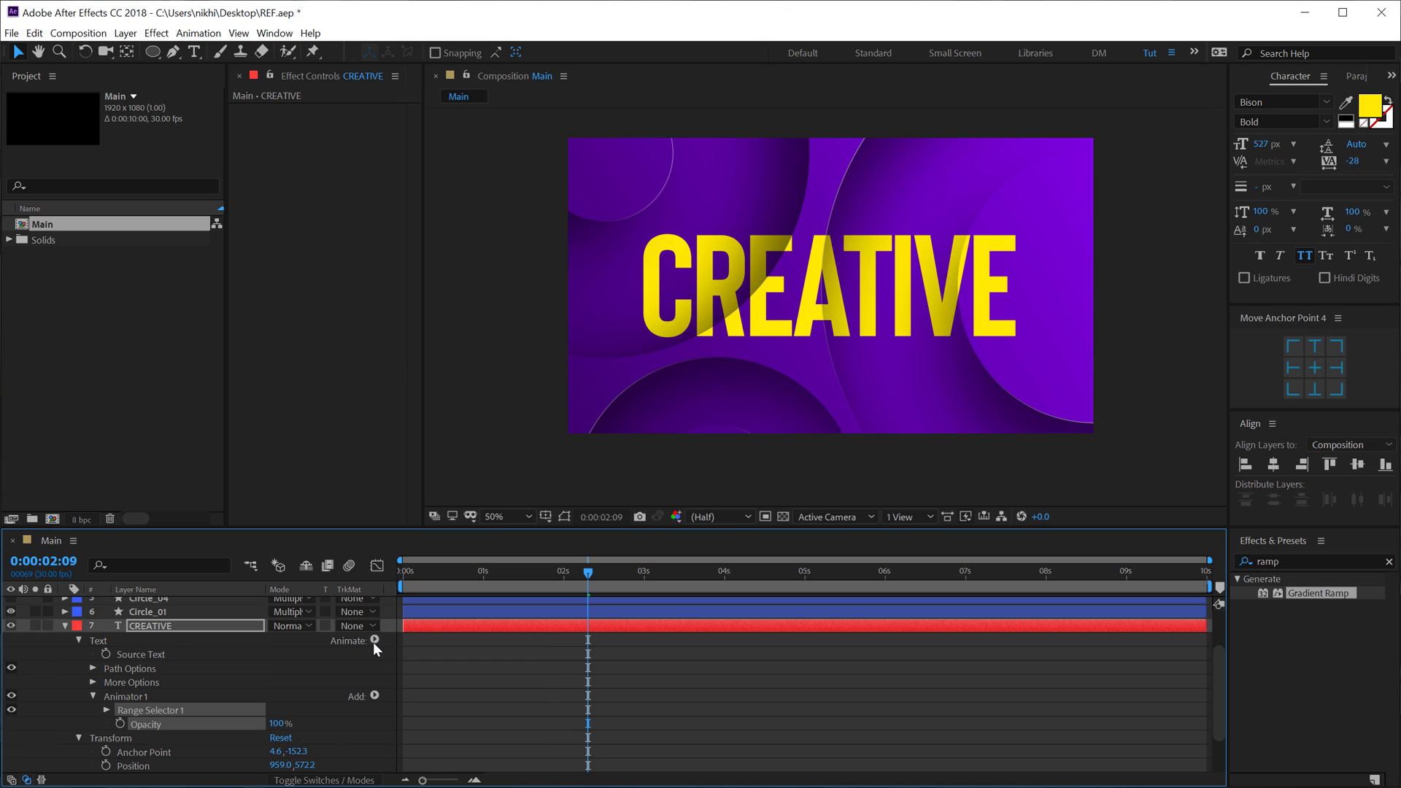
left_click(378, 696)
mouse_move(409, 708)
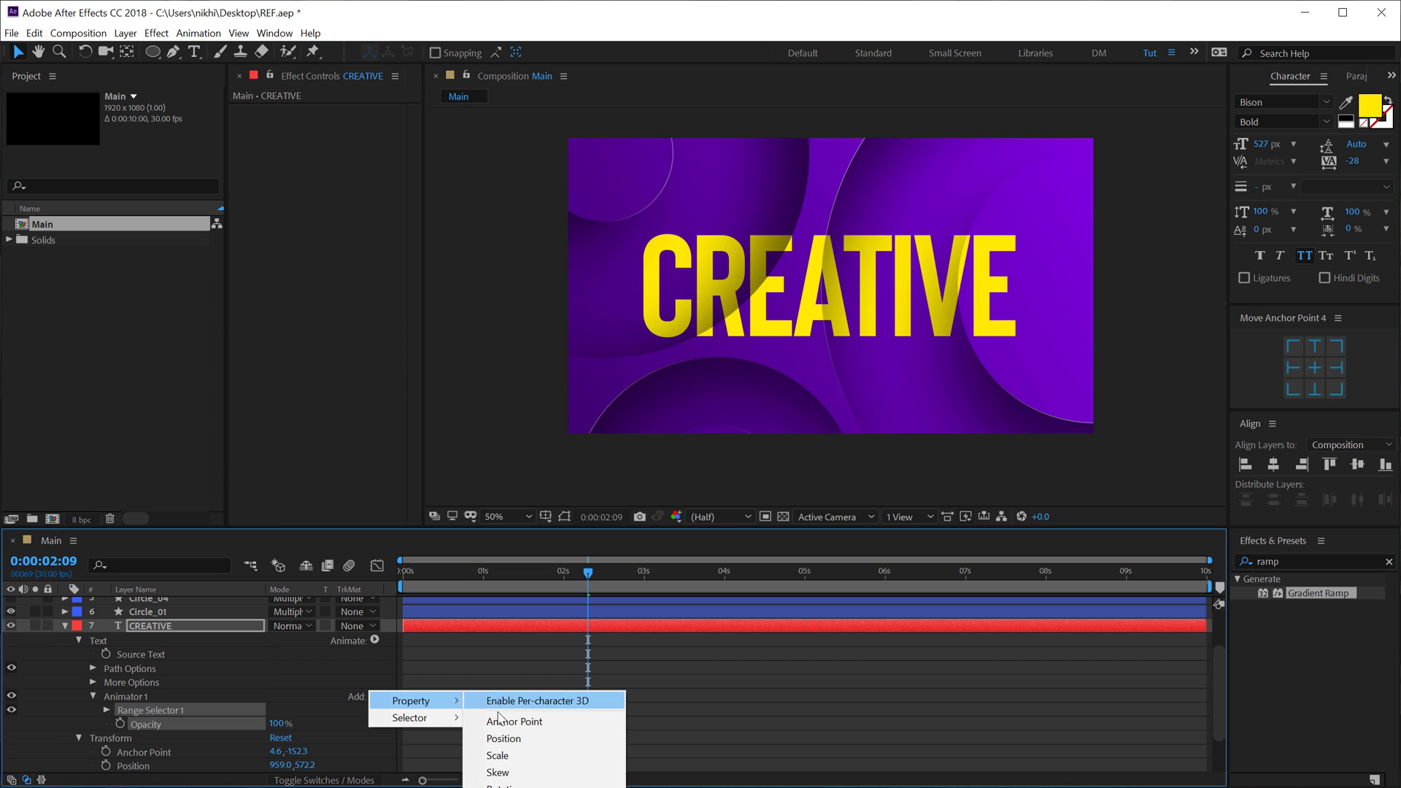
left_click(504, 739)
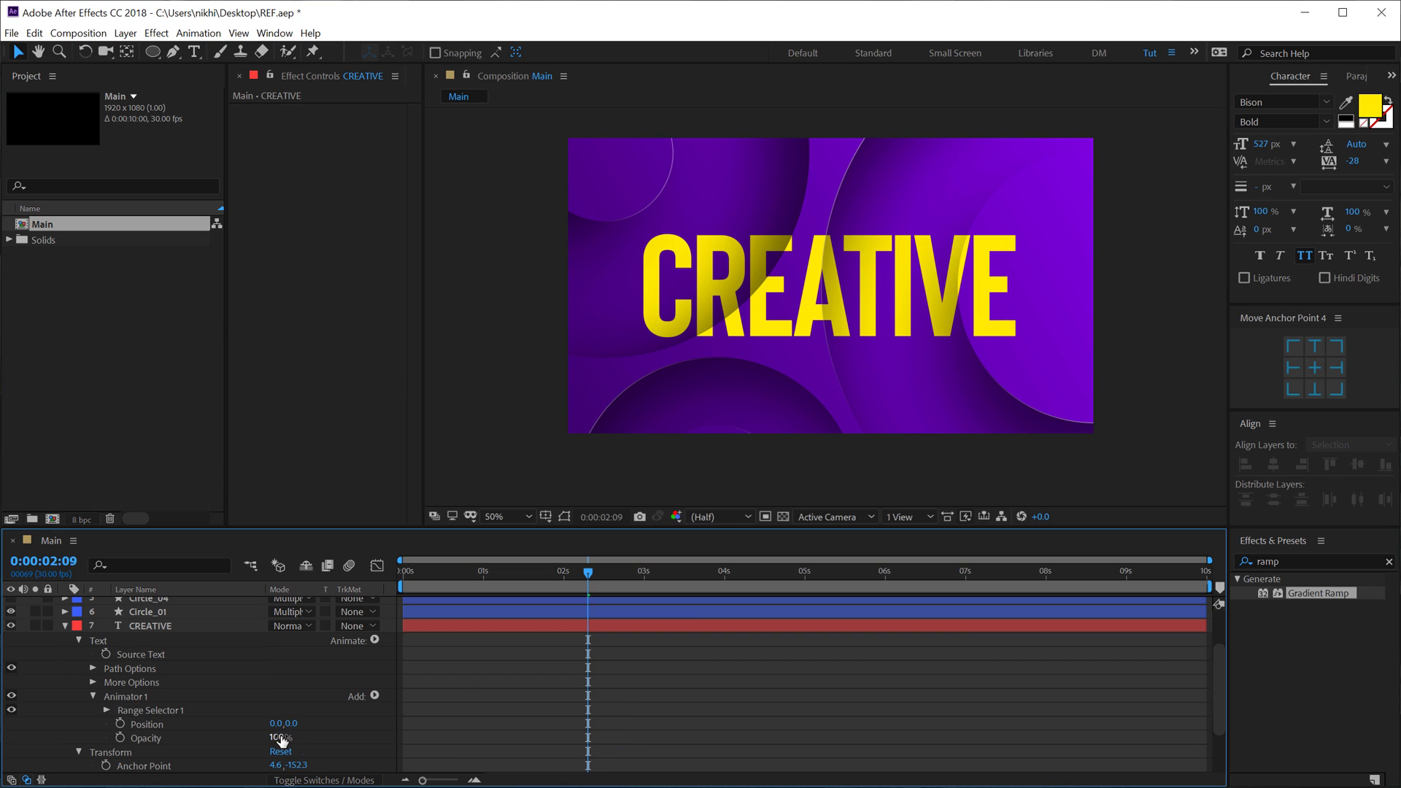
- Set the animator Opacity to 0% and Position Y to 100, exposing Range Selector 1
left_click_drag(279, 737, 206, 738)
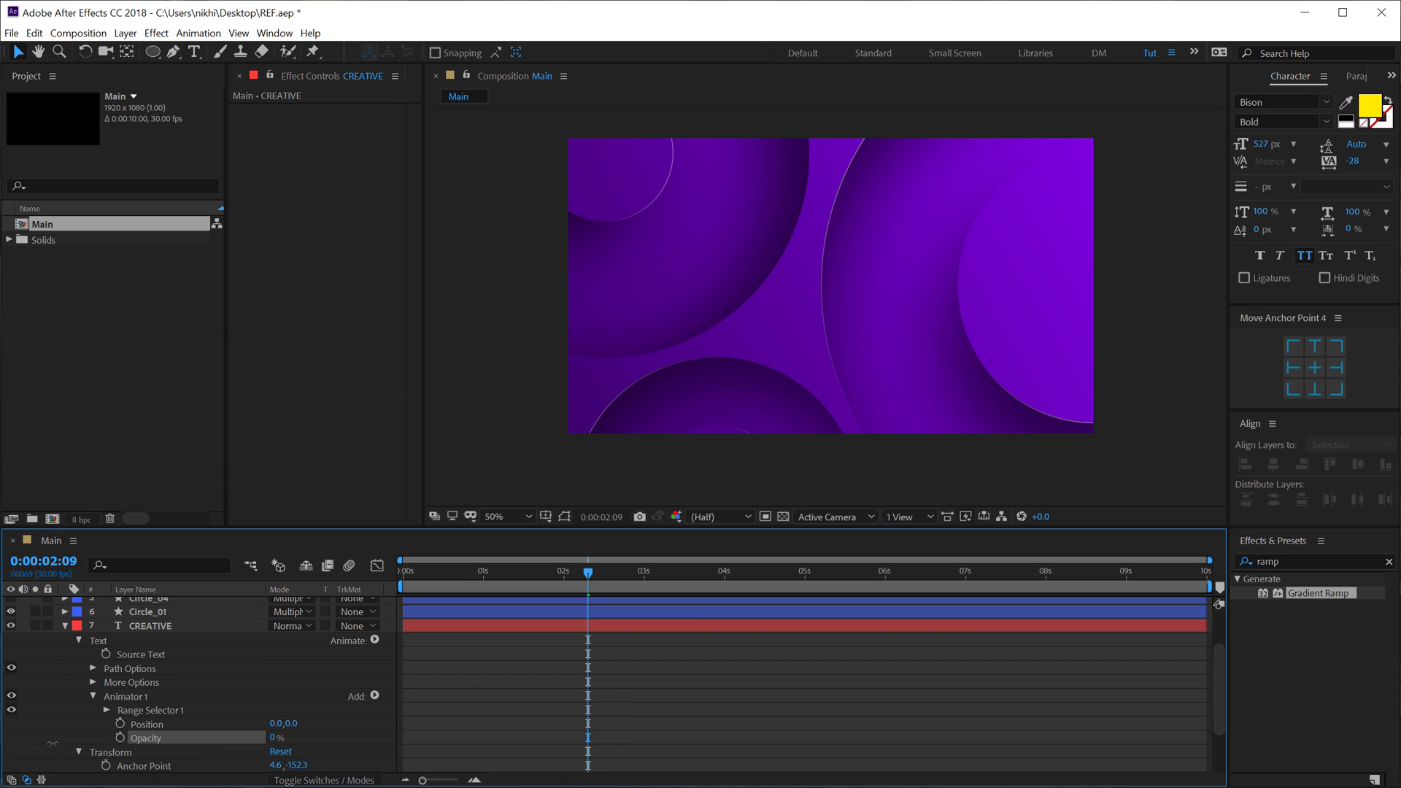
left_click(293, 723)
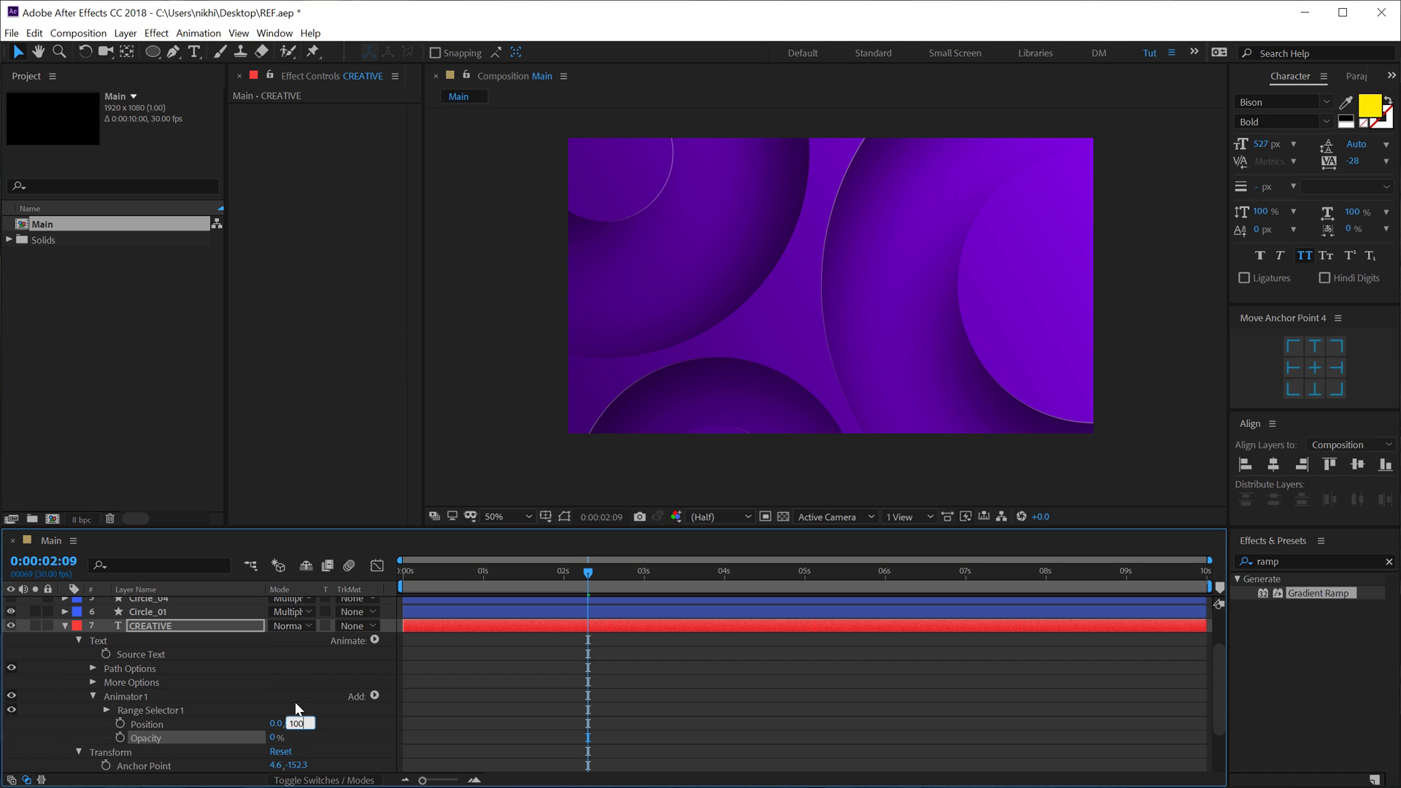
left_click(133, 713)
left_click(107, 710)
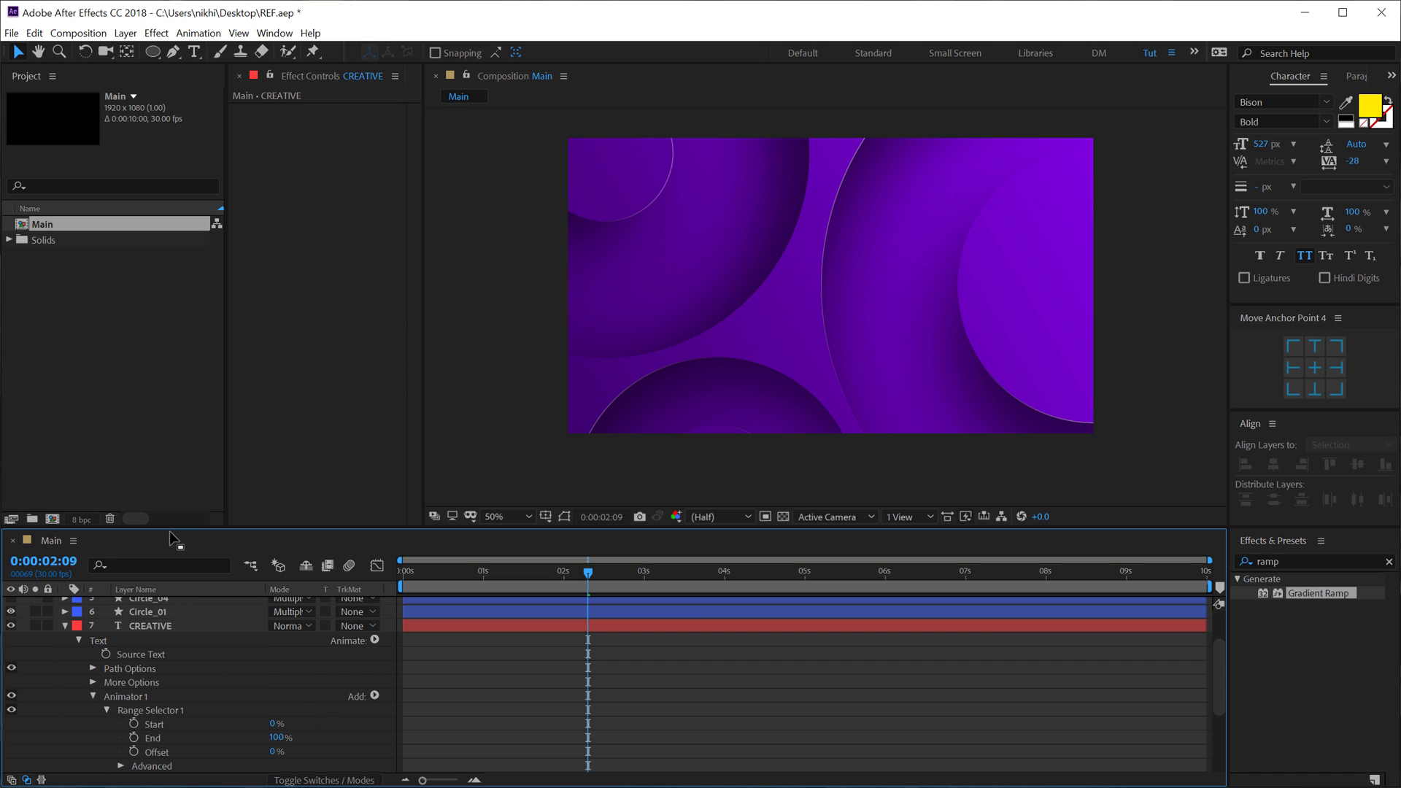
left_click_drag(172, 526, 172, 349)
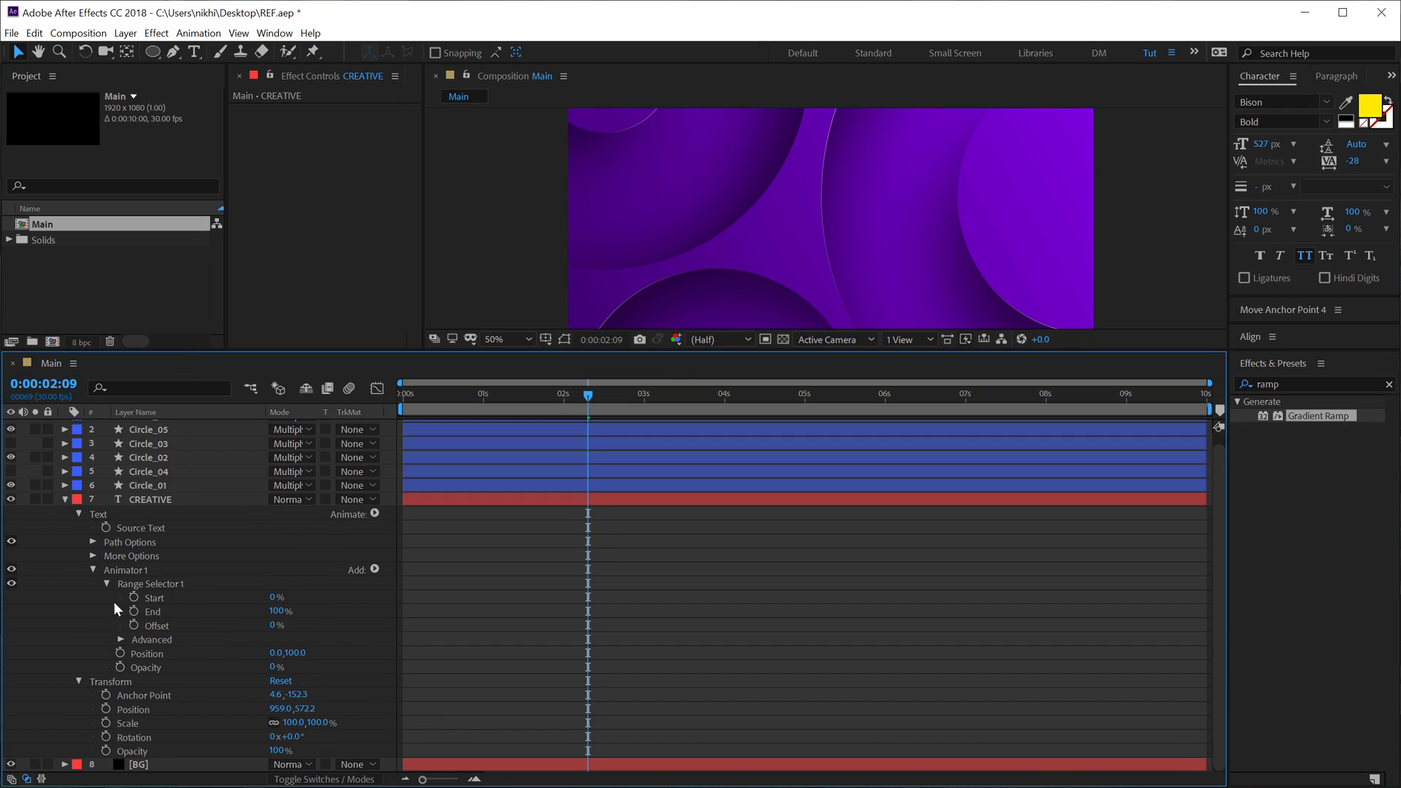
left_click_drag(582, 396, 563, 395)
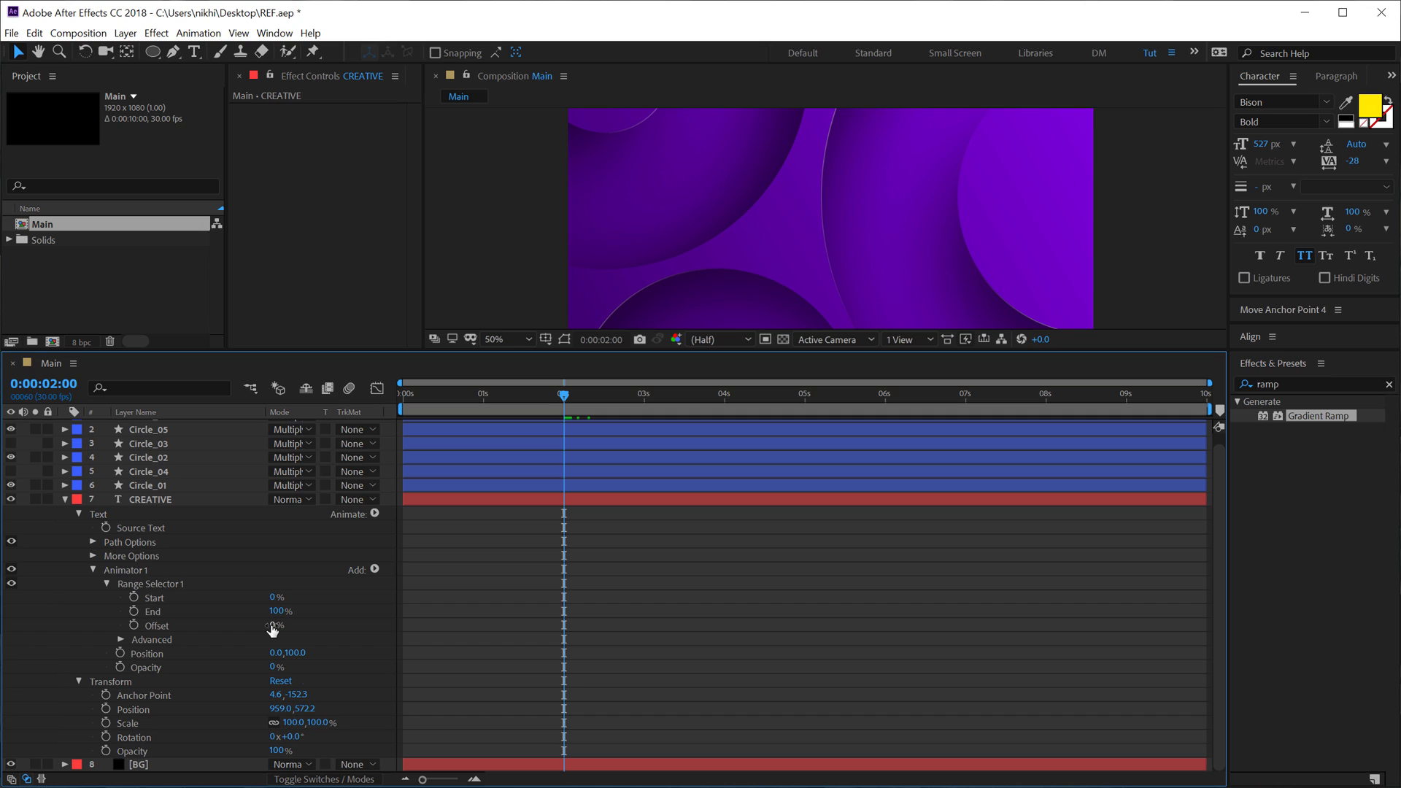
- Keyframe the range selector Offset at 100% at 2 seconds and -100% at 0 seconds
left_click_drag(275, 628, 384, 624)
left_click(133, 628)
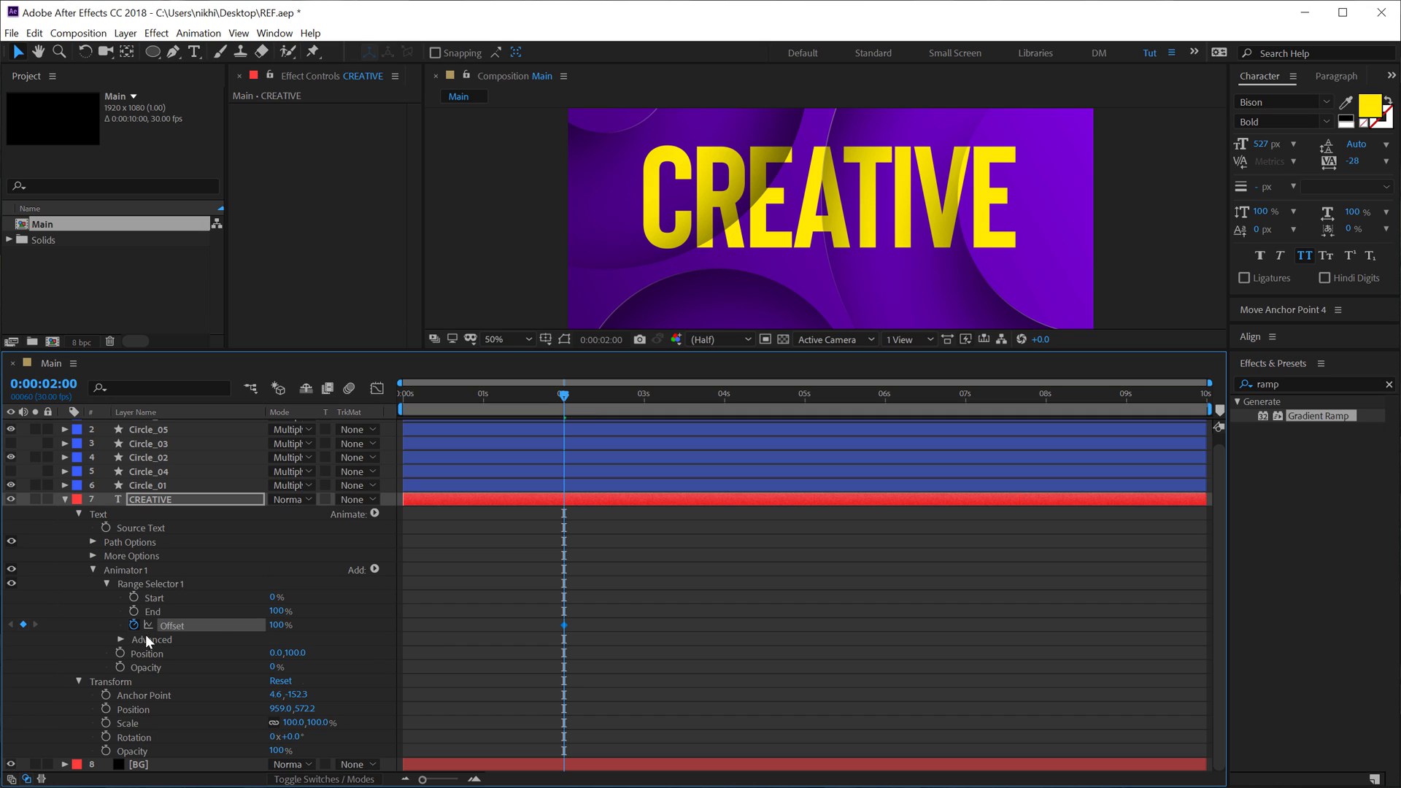
key("Home")
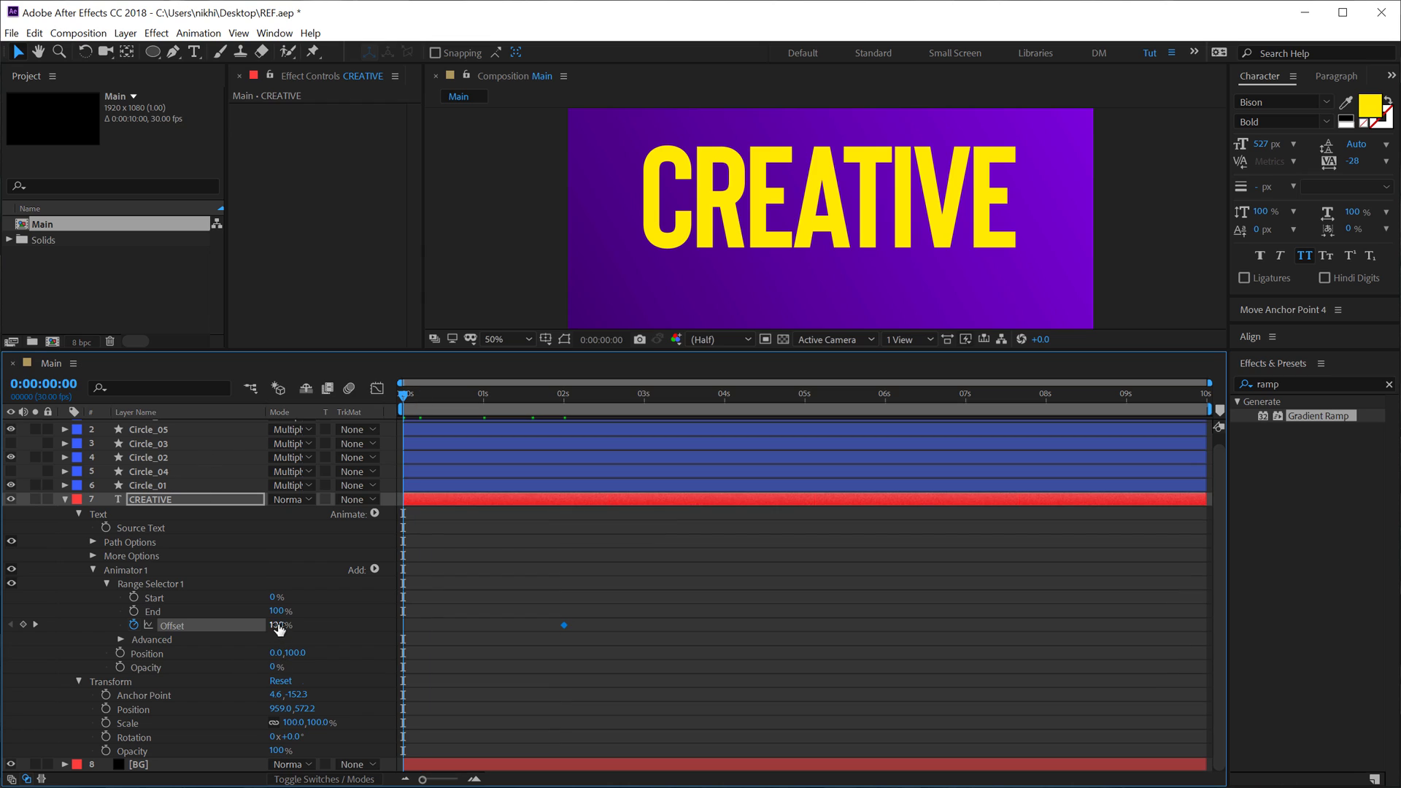
left_click_drag(278, 629, 2, 623)
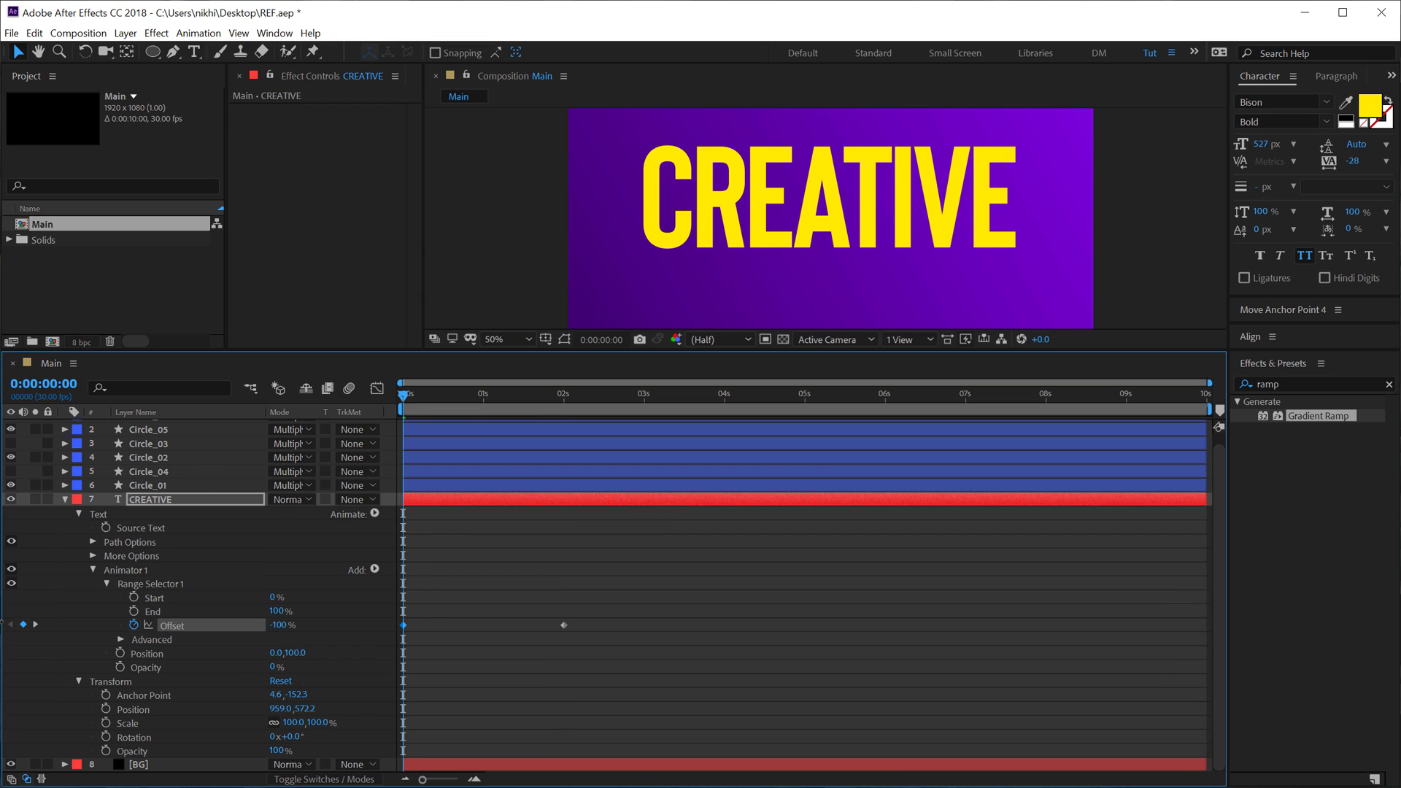
- Set the selector Shape to Ramp Up with Ease High and Low at 100%
left_click(121, 639)
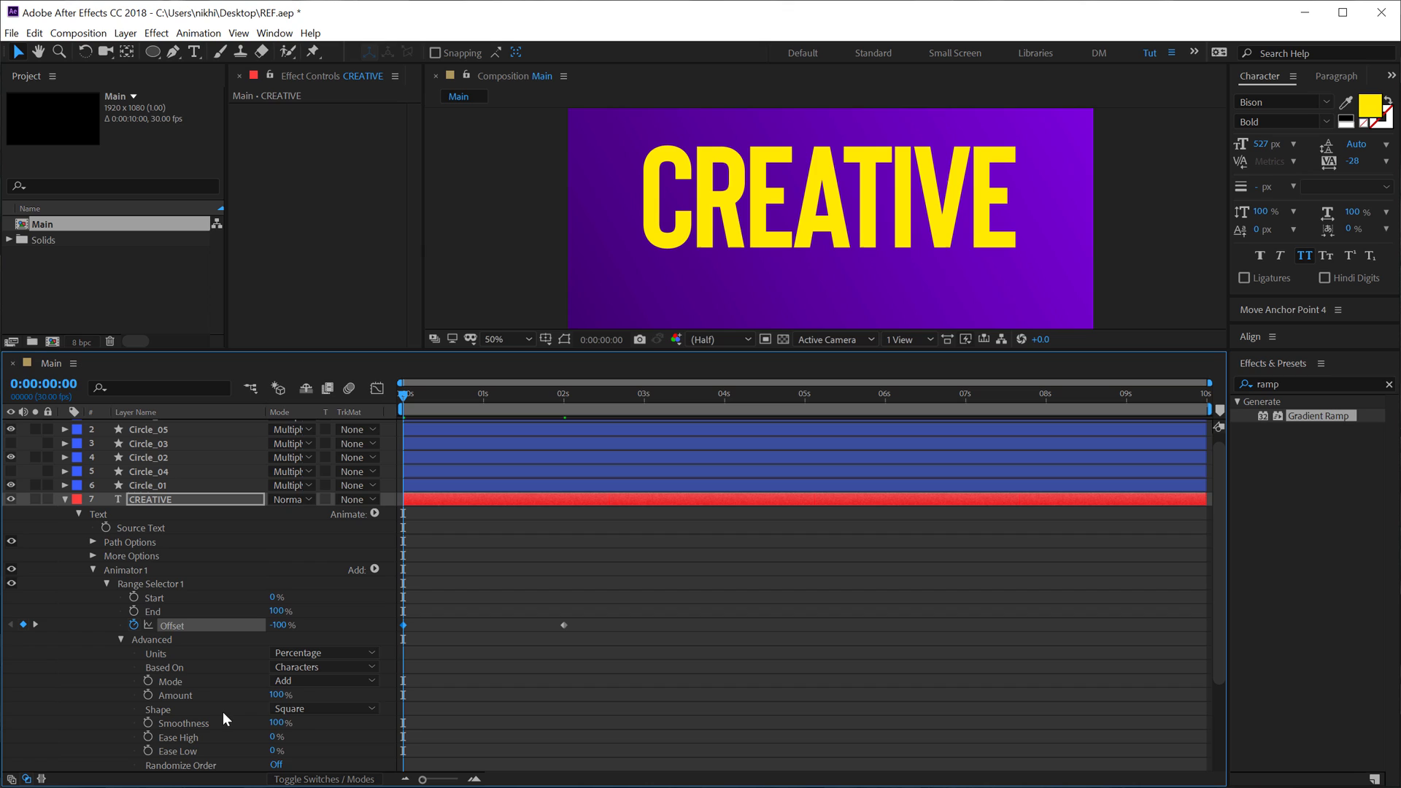
left_click(314, 709)
left_click(321, 738)
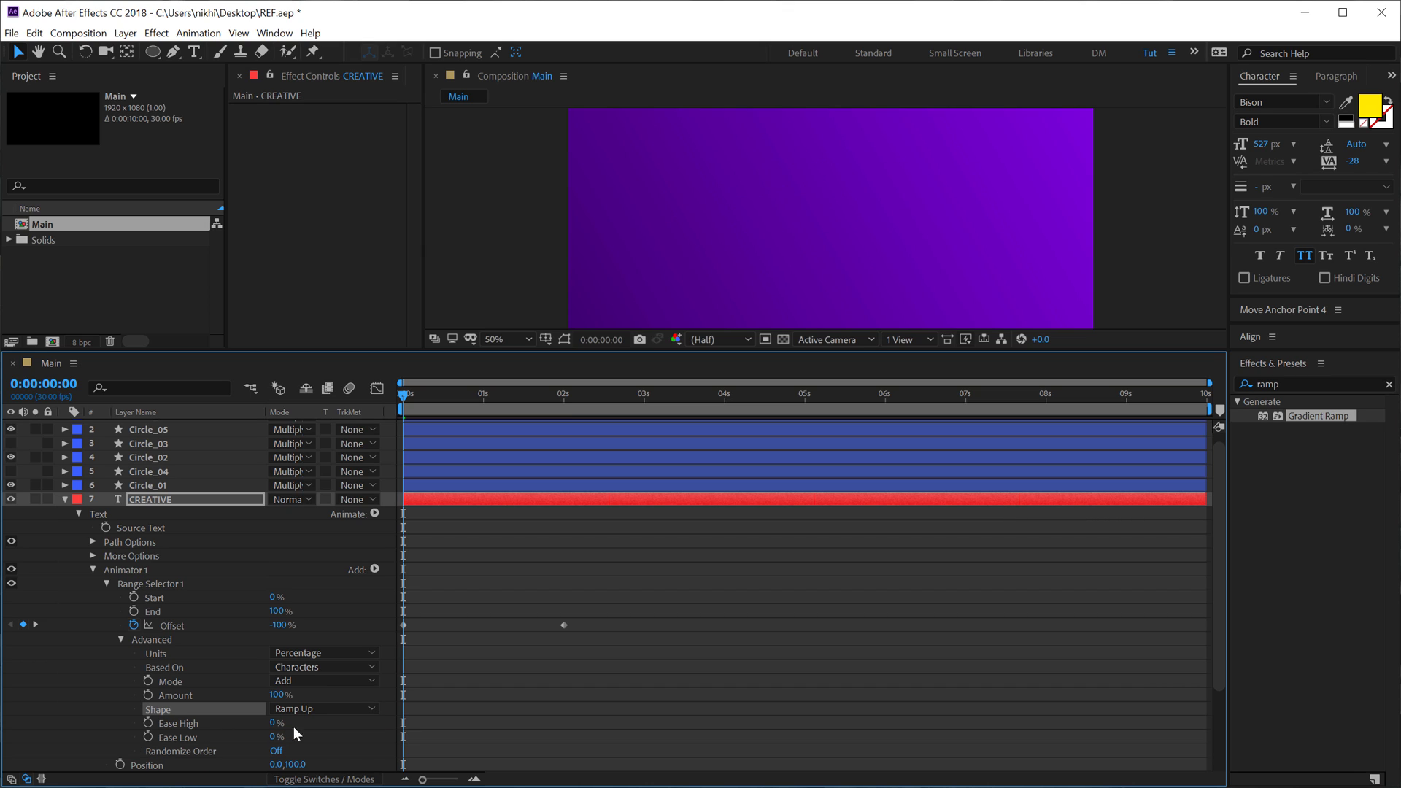
scroll(306, 642, "down", 2)
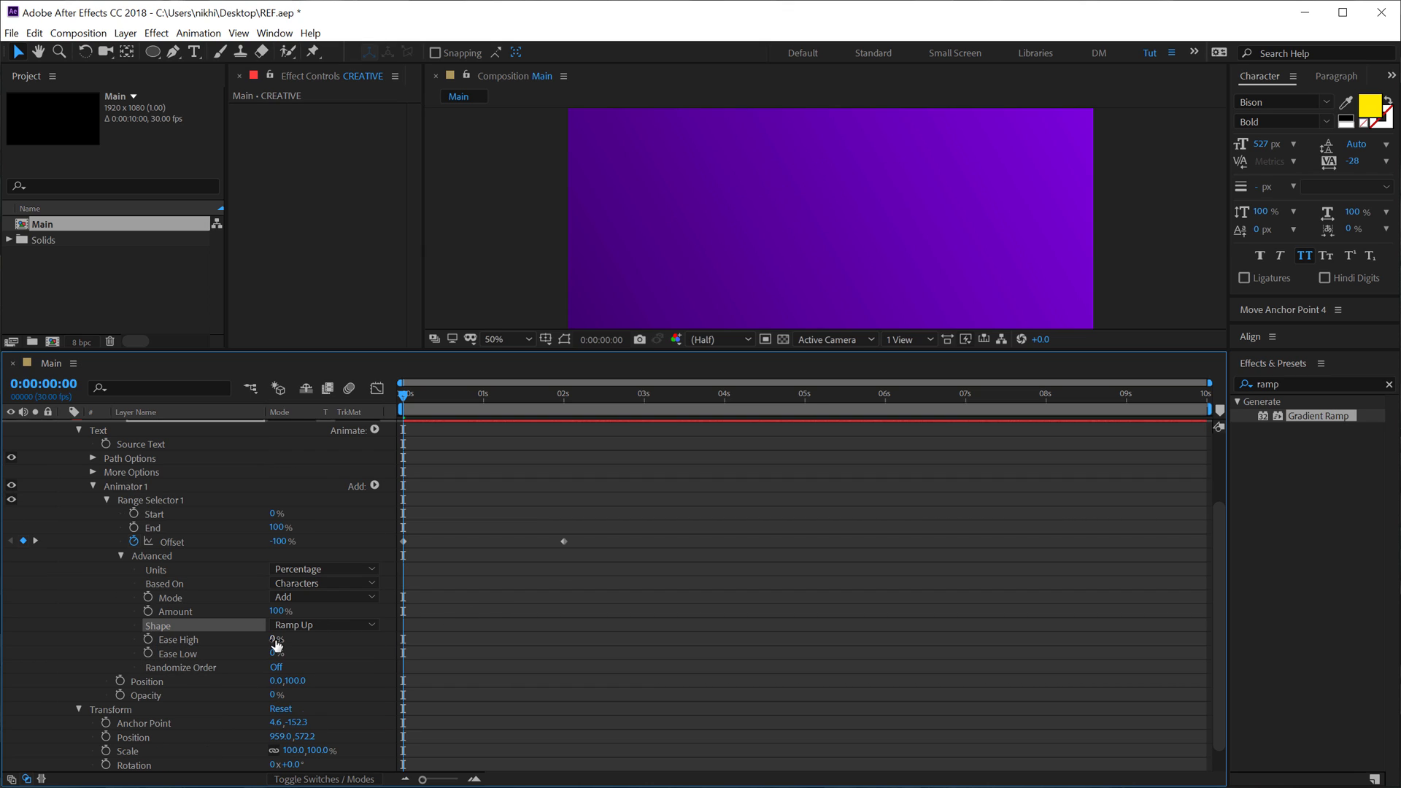
left_click_drag(276, 643, 306, 654)
- Enlarge the viewer and preview CREATIVE rising and fading in letter by letter
key("space")
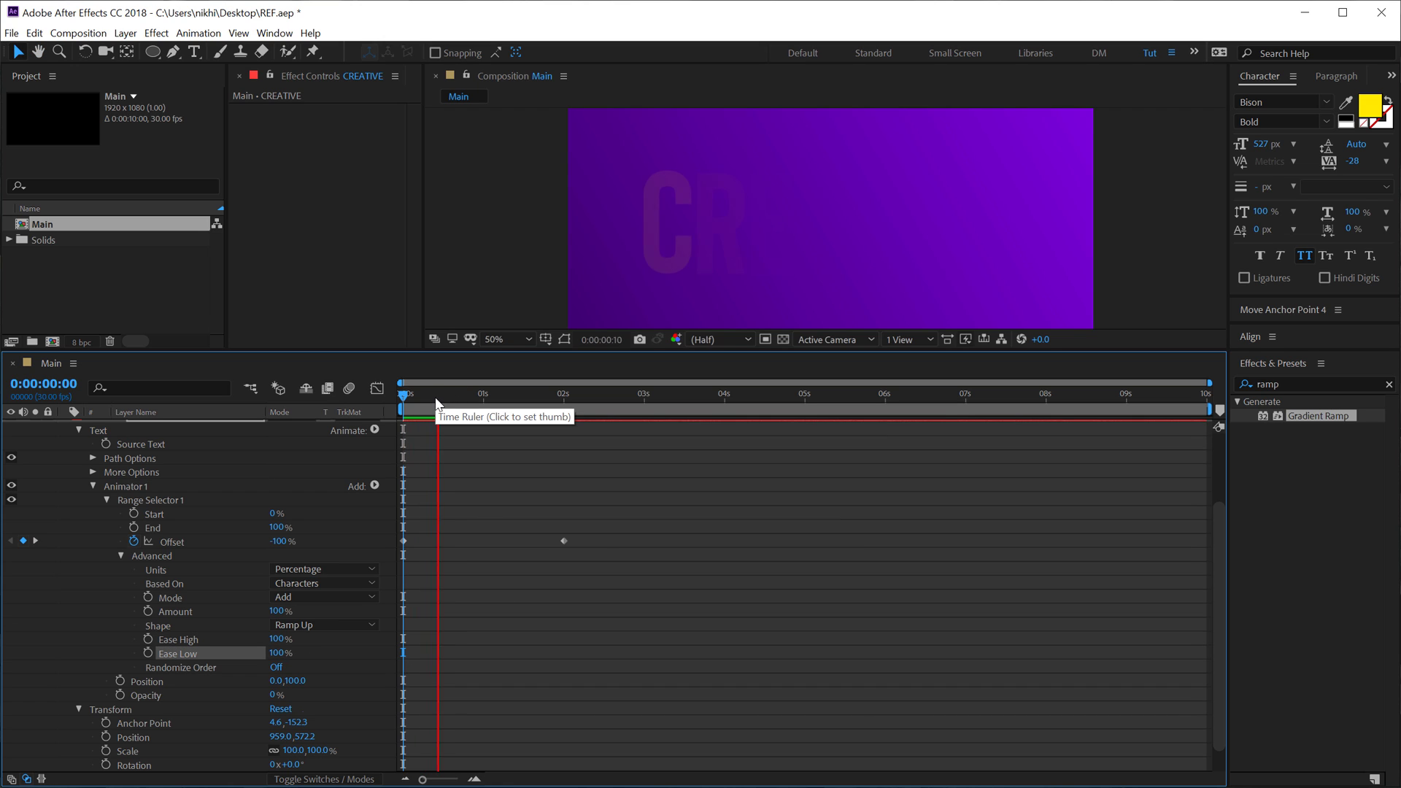
left_click(463, 400)
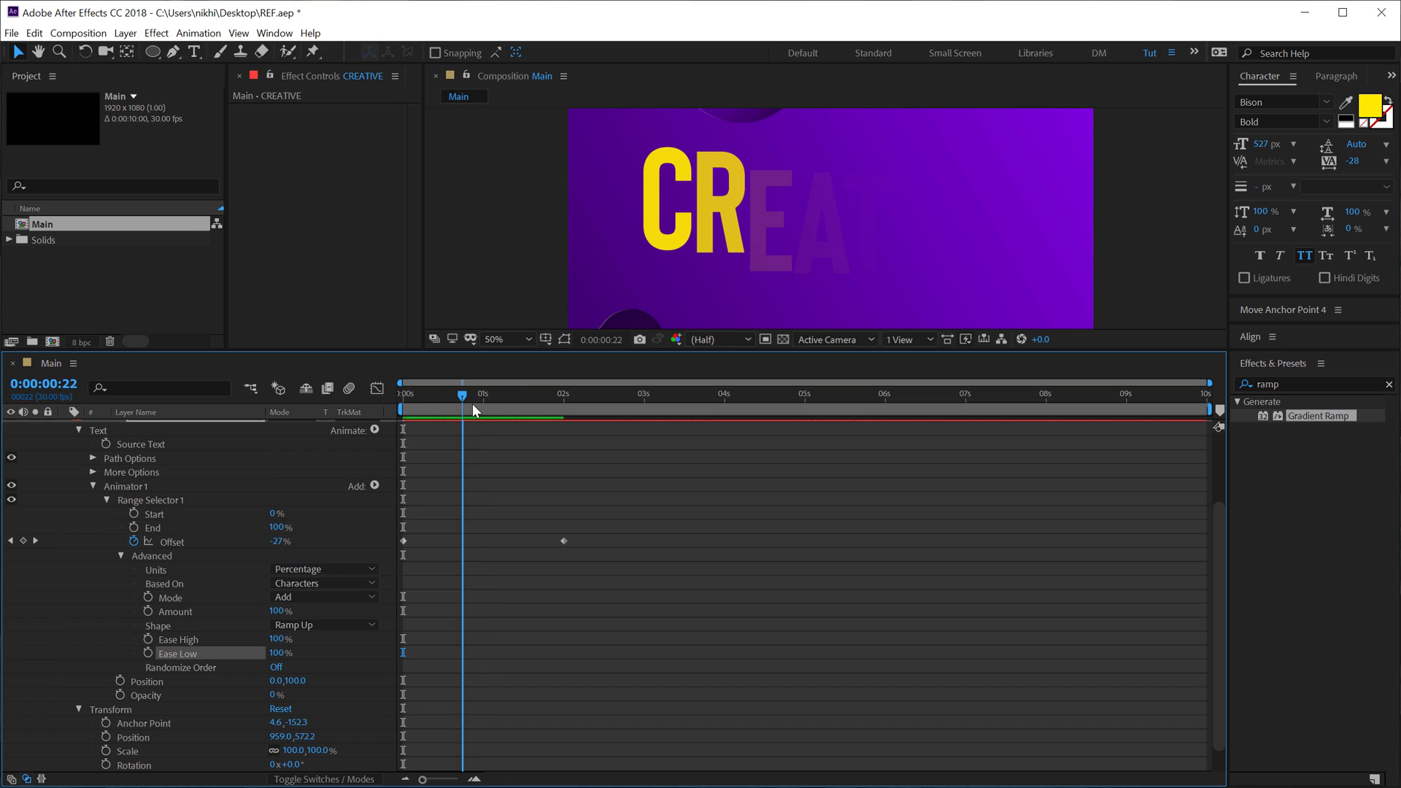
left_click_drag(473, 405, 646, 321)
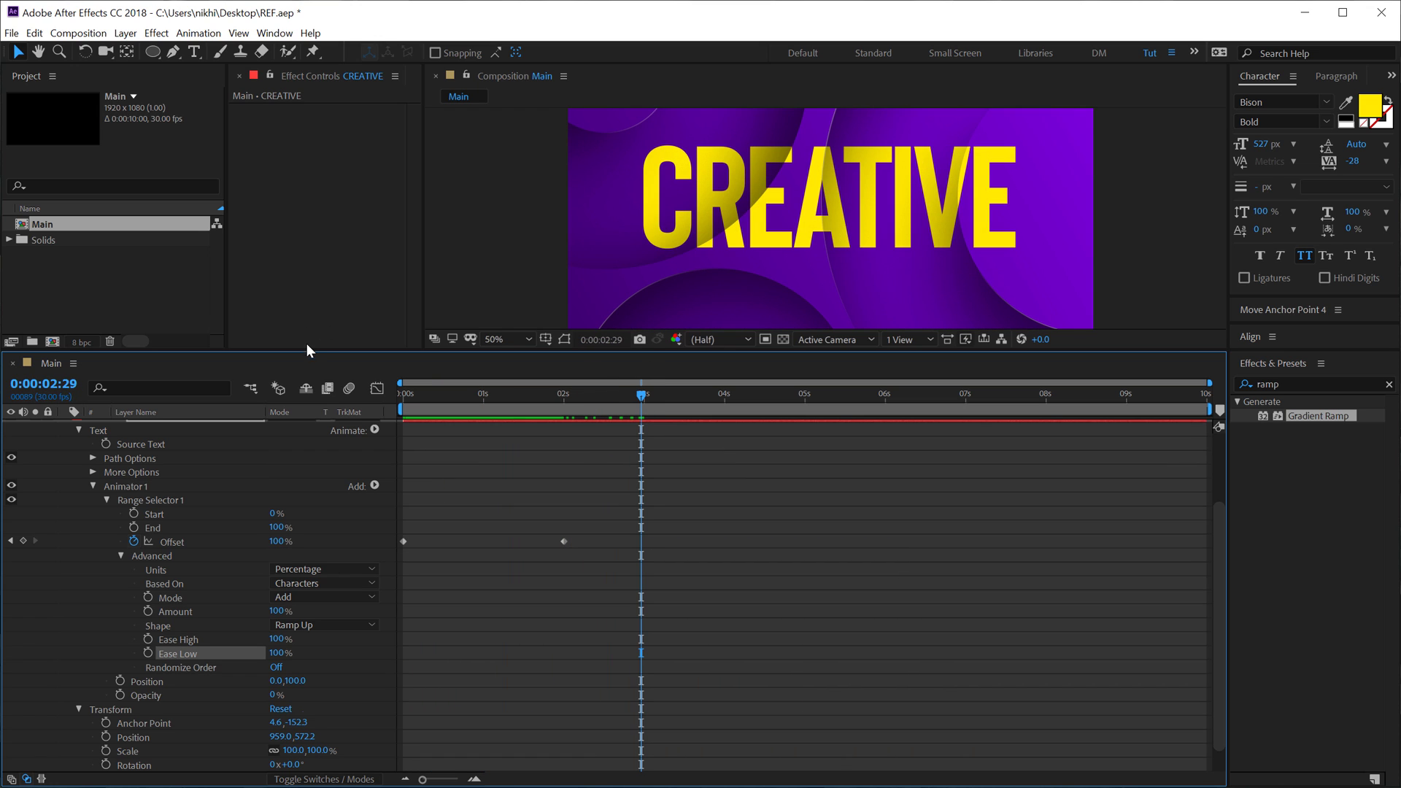
left_click_drag(305, 352, 305, 550)
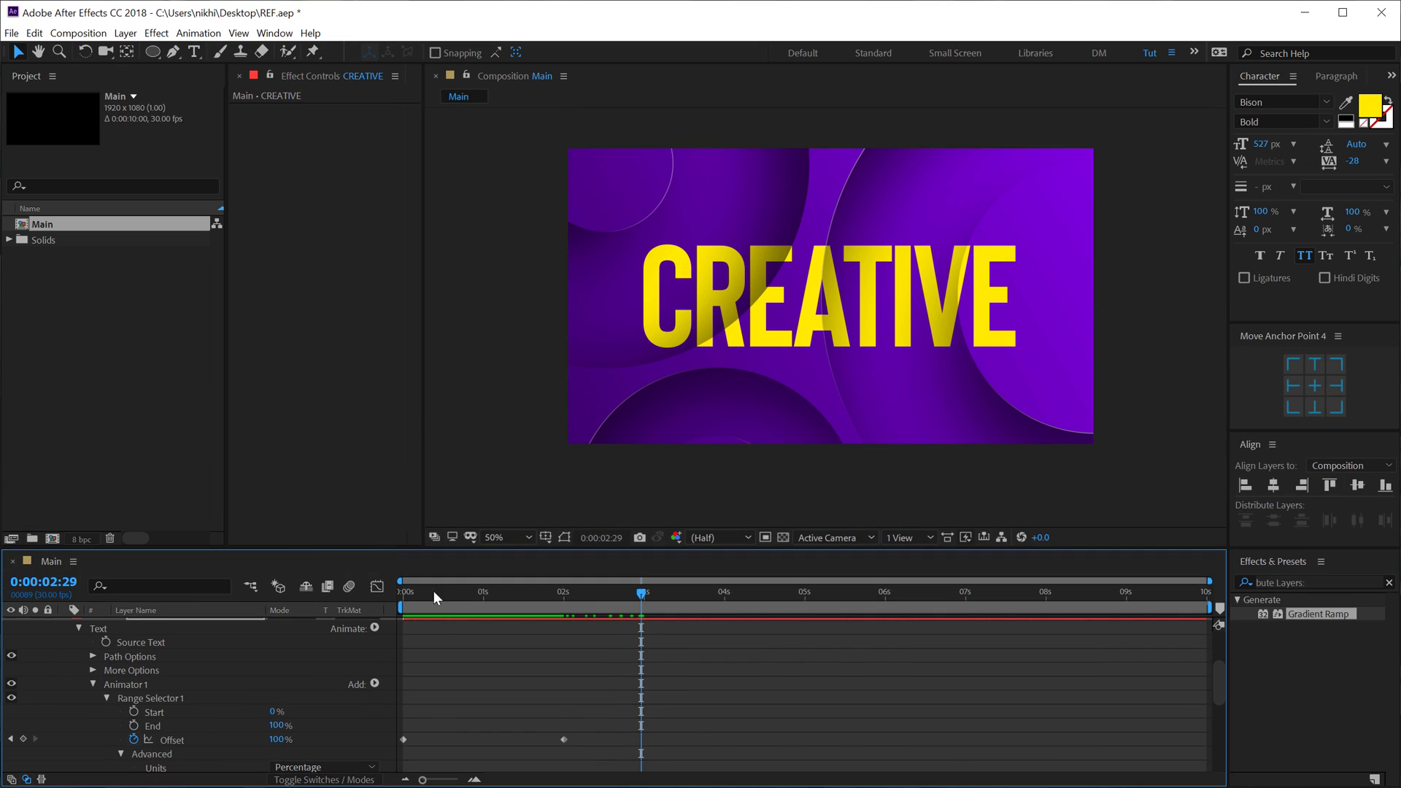
key("Home")
key("space")
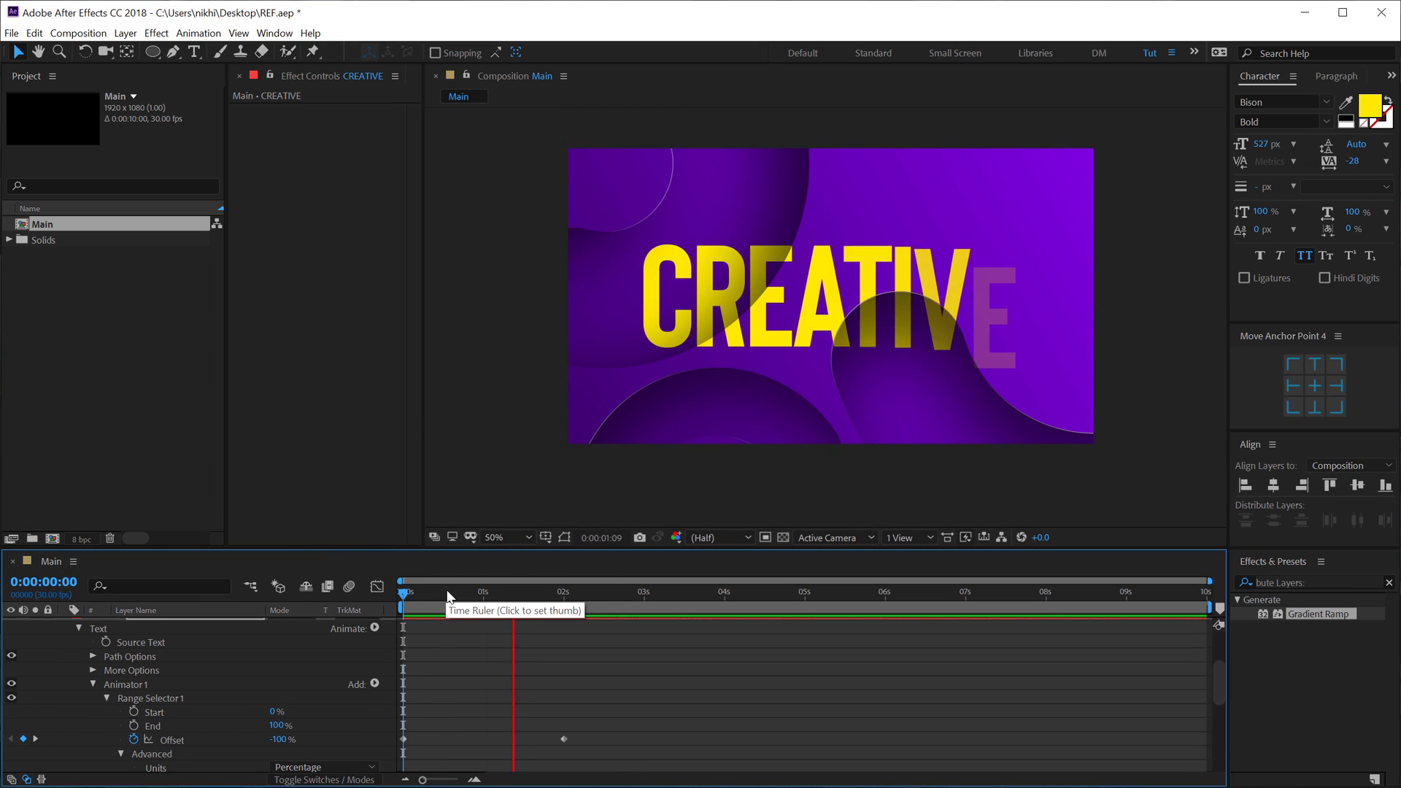
left_click(663, 593)
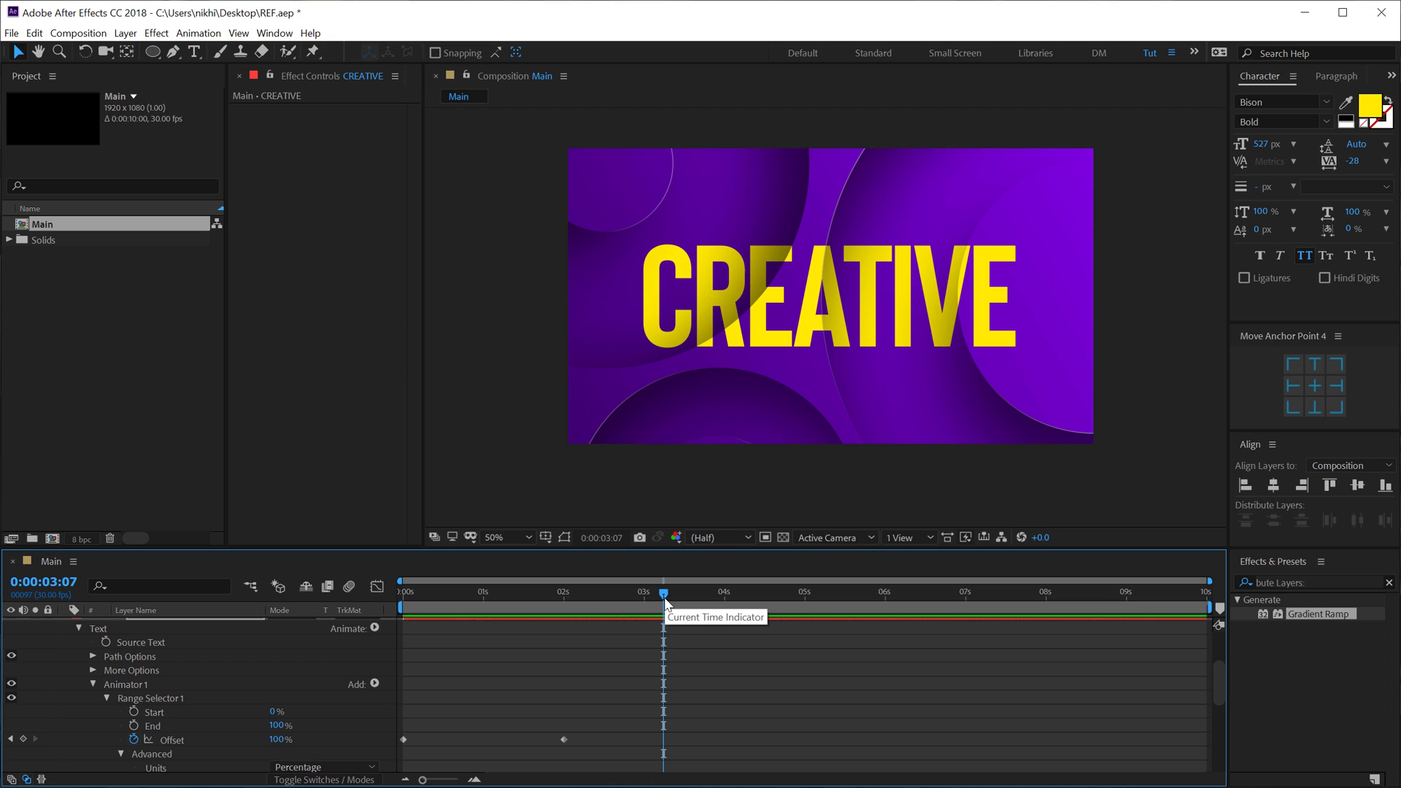
key("space")
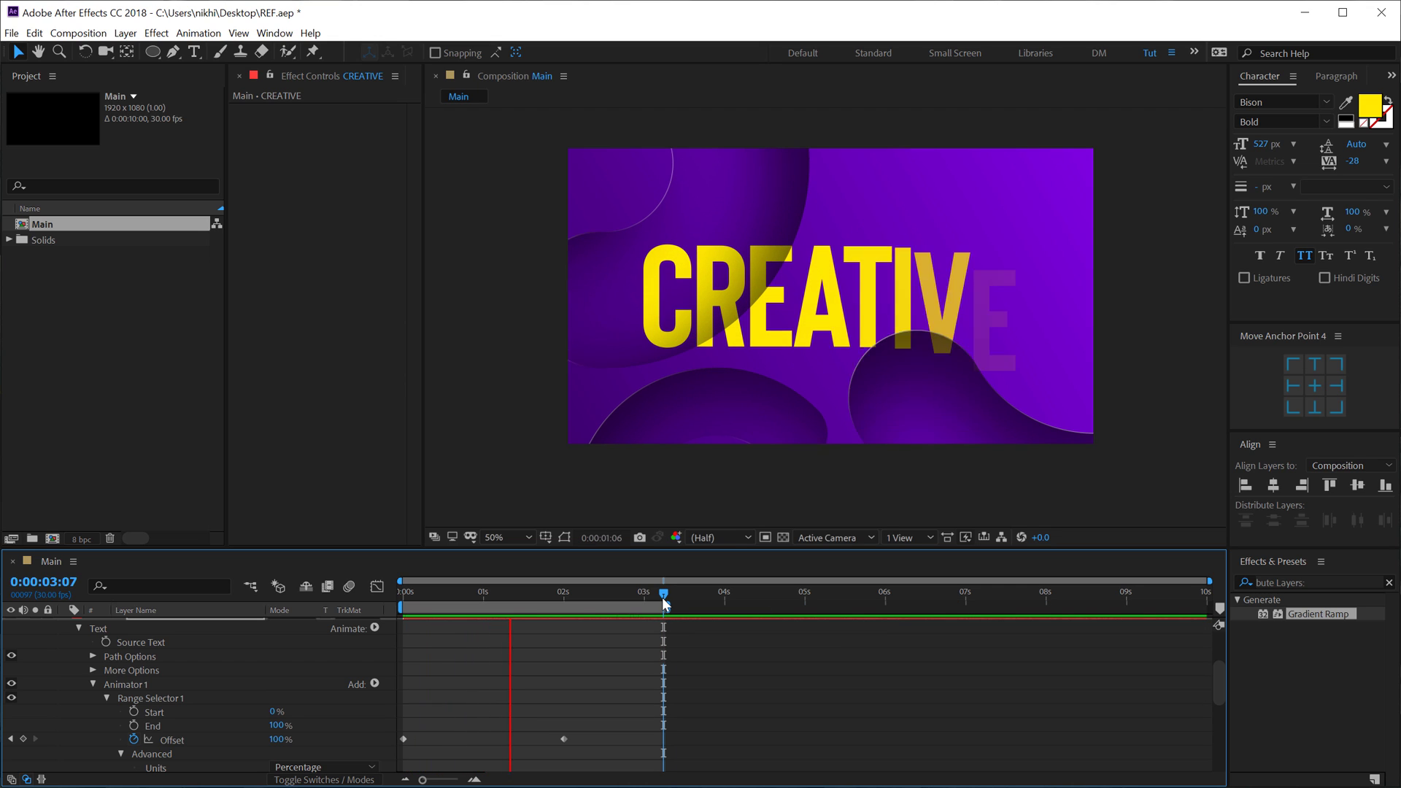